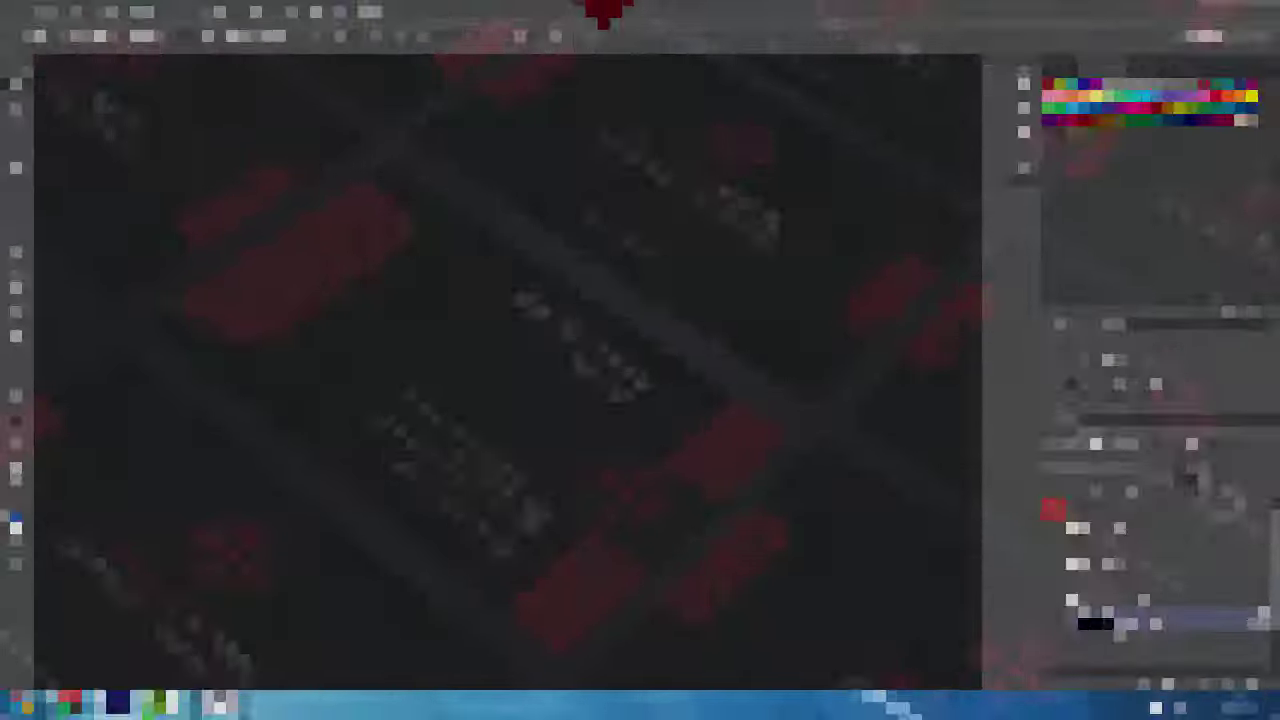
# Step: Create a new 3.25 × 1.75 inch, 300 ppi document in CMYK Color mode
pyautogui.hotkey('ctrl', 'n')
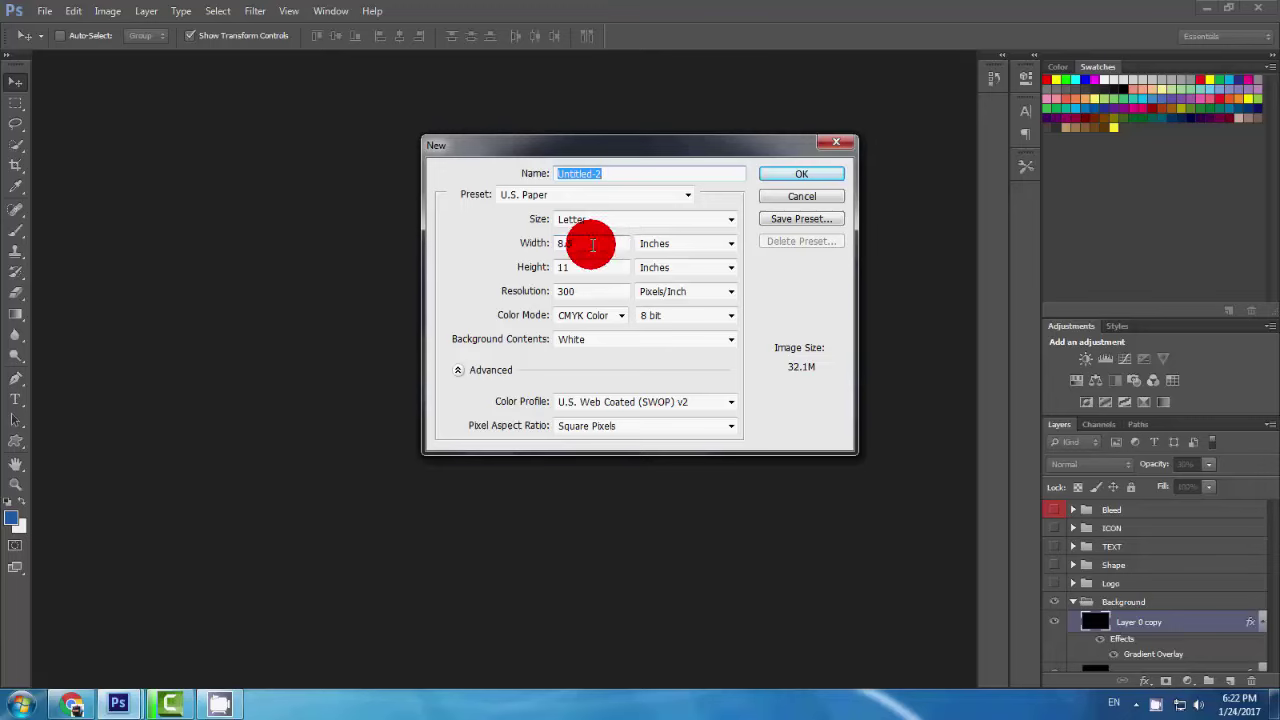
pyautogui.doubleClick(605, 240)
pyautogui.write('3.2')
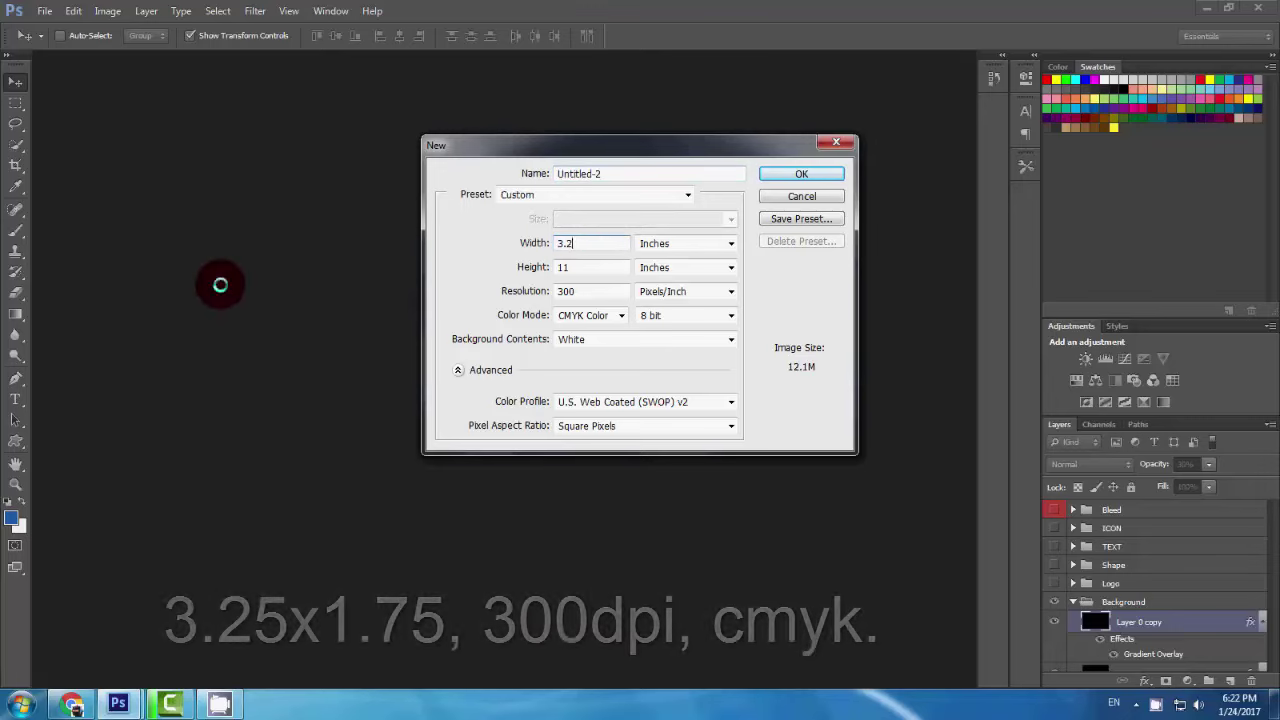
pyautogui.write('5')
pyautogui.press('Tab')
pyautogui.write('1.75')
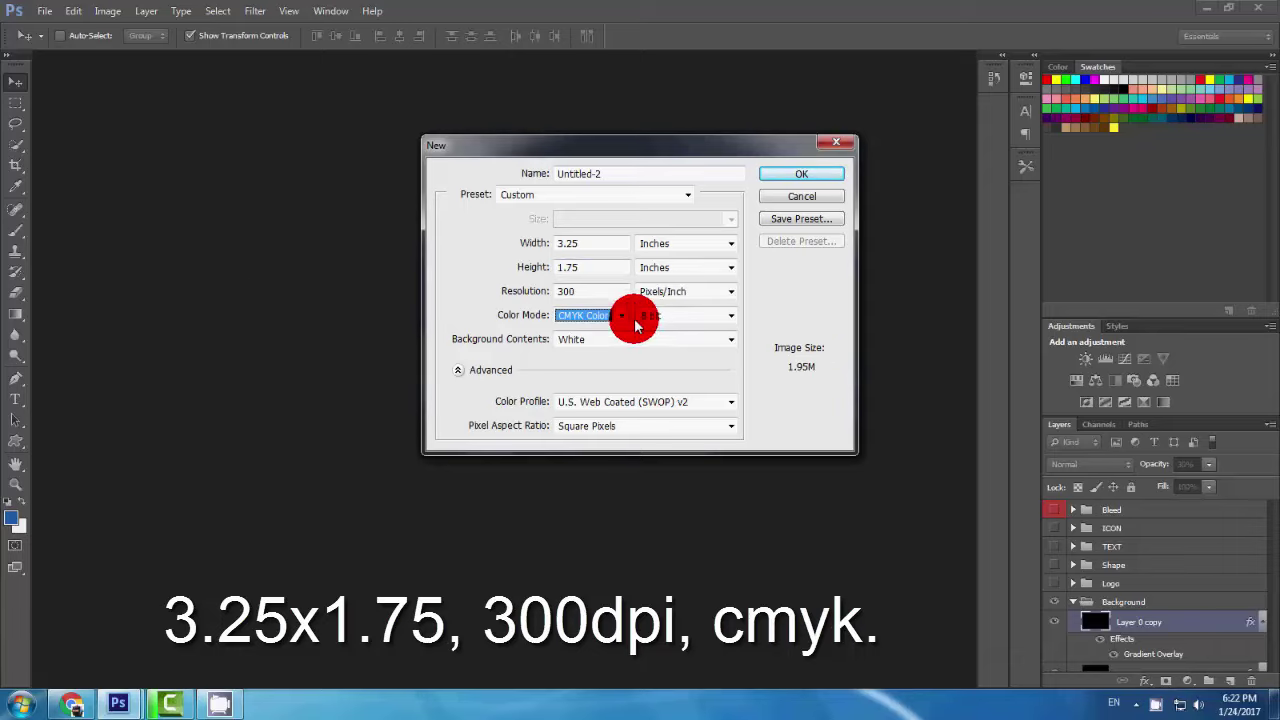
pyautogui.click(621, 315)
pyautogui.click(586, 371)
pyautogui.click(801, 174)
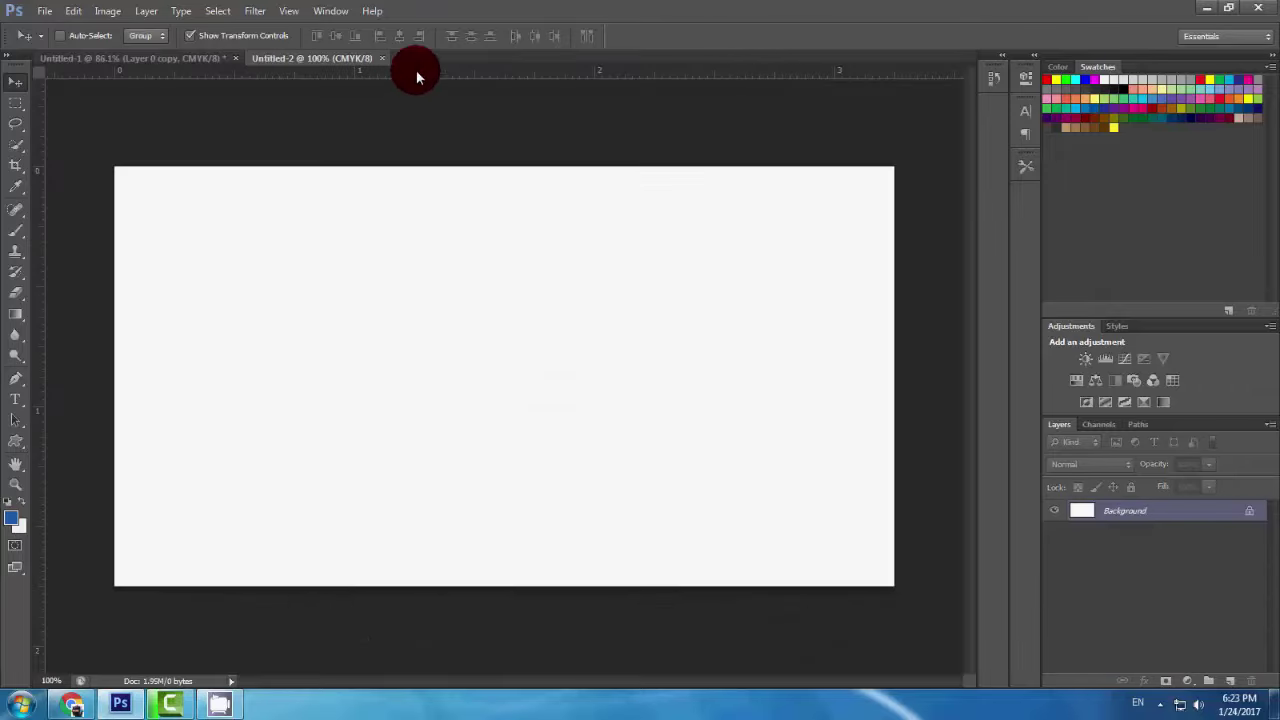
# Step: Place guides along the top, bottom, left and right edges of the card
pyautogui.moveTo(420, 72); pyautogui.dragTo(425, 166)
pyautogui.moveTo(474, 75)
pyautogui.mouseDown()
pyautogui.moveTo(520, 600)
pyautogui.moveTo(520, 586)
pyautogui.mouseUp()
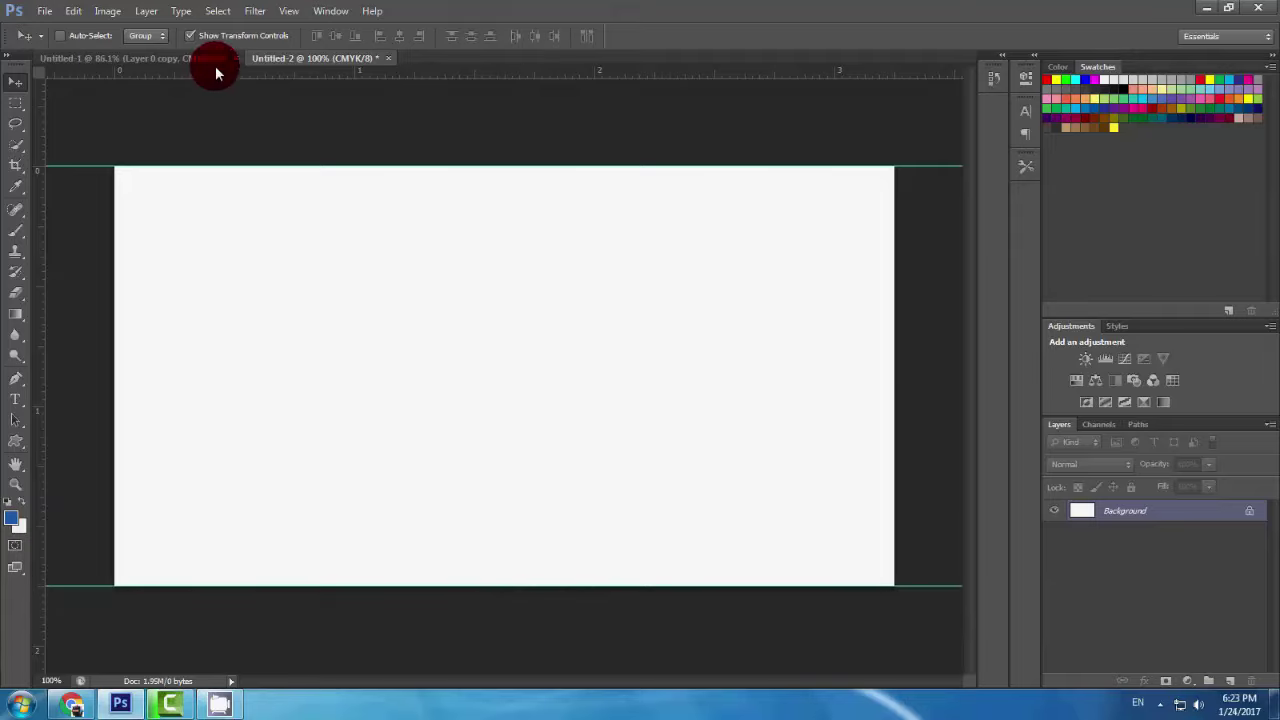
pyautogui.moveTo(205, 72); pyautogui.dragTo(114, 325)
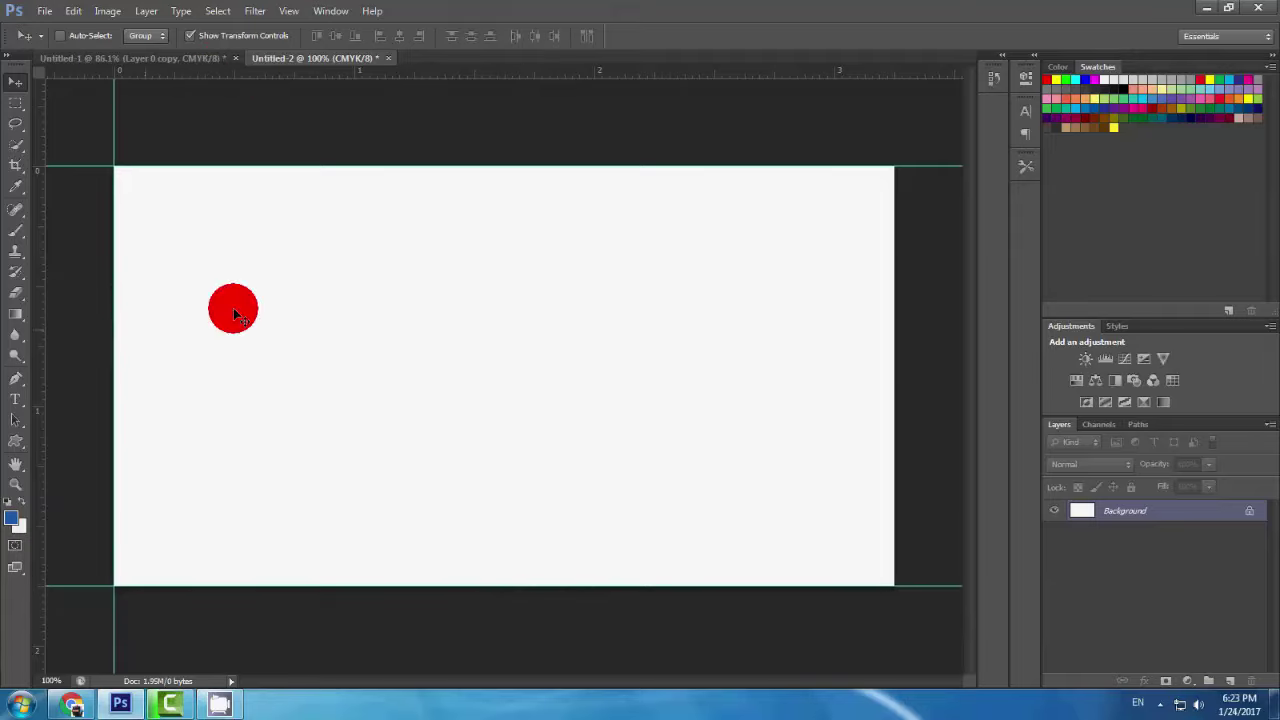
pyautogui.moveTo(900, 72); pyautogui.dragTo(894, 190)
# Step: Enlarge the canvas to 3.5 × 2 inches with Canvas Size
pyautogui.click(108, 11)
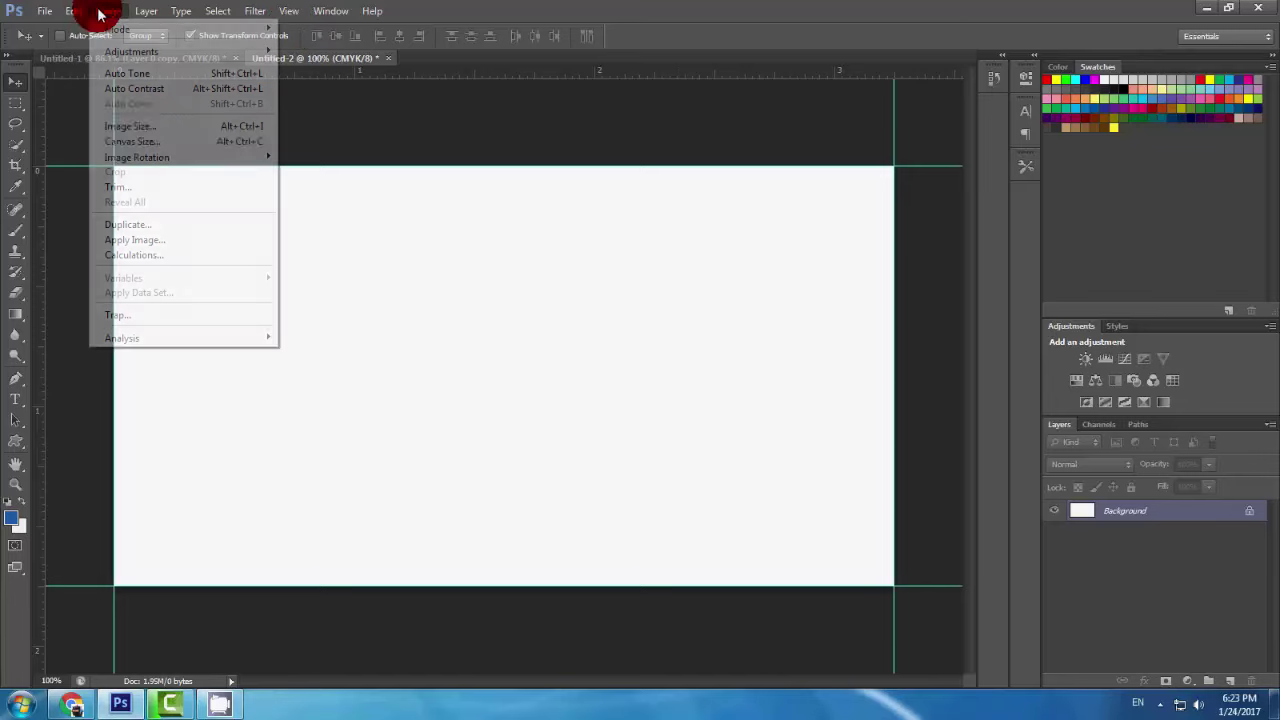
pyautogui.click(120, 143)
pyautogui.write('3.5')
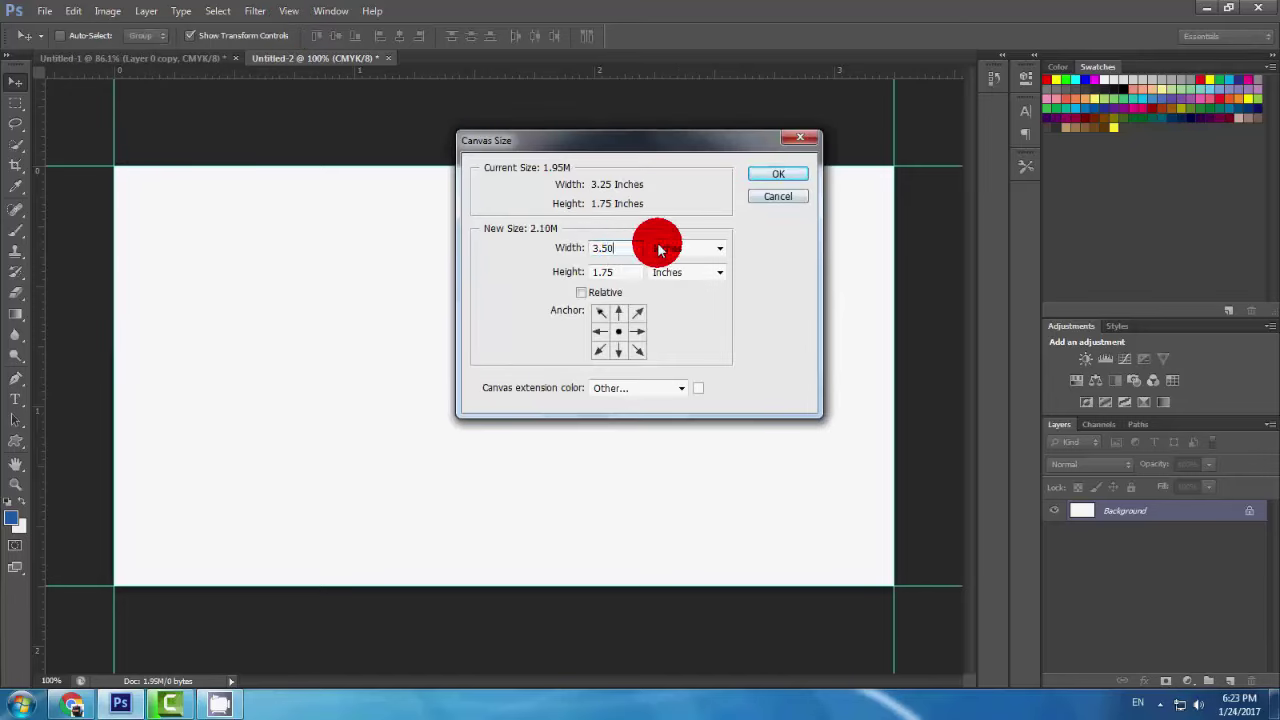
pyautogui.doubleClick(608, 271)
pyautogui.write('2')
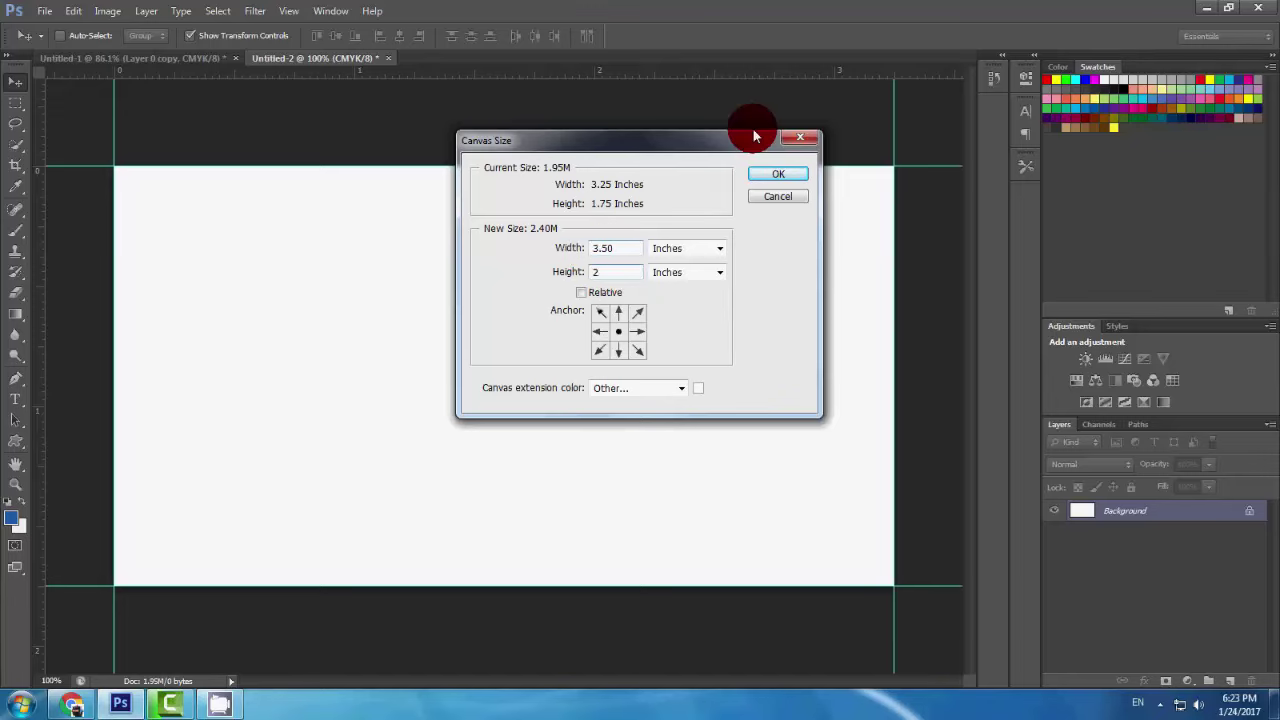
pyautogui.press('Return')
# Step: Place guides along the four edges of the enlarged 3.5 × 2 inch canvas
pyautogui.moveTo(684, 78); pyautogui.dragTo(684, 140)
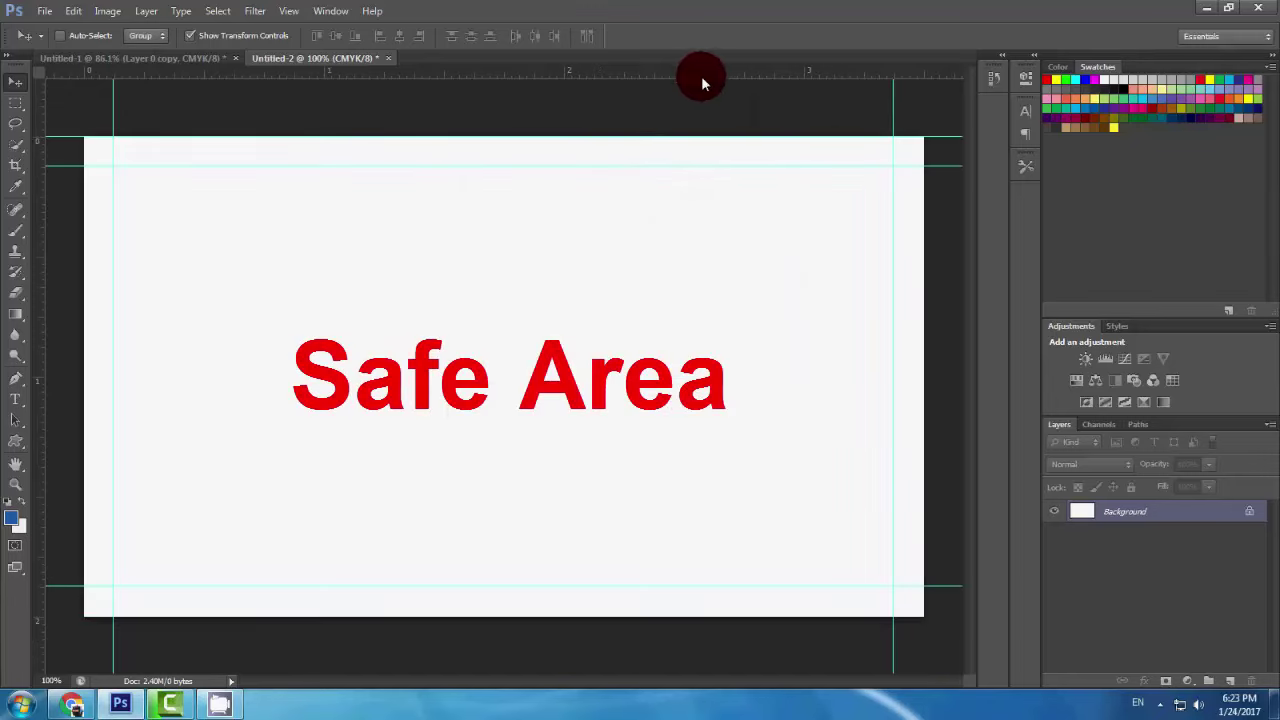
pyautogui.moveTo(701, 75); pyautogui.dragTo(686, 612)
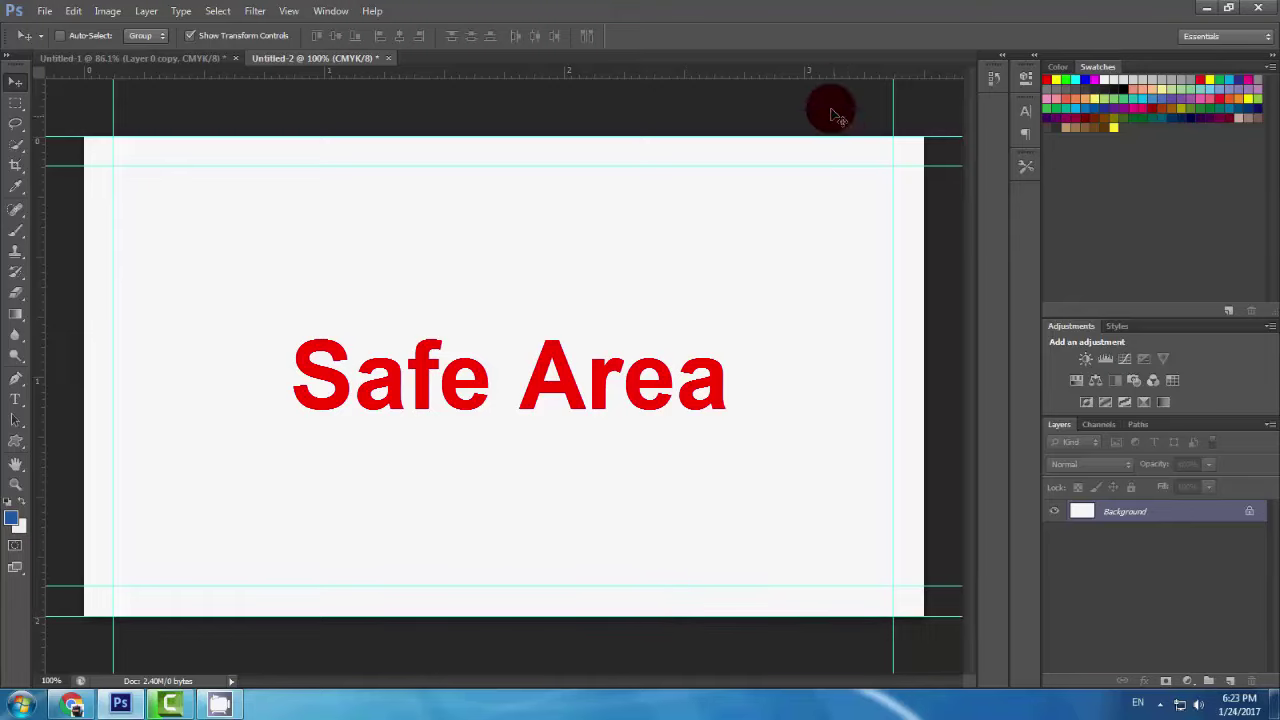
pyautogui.moveTo(845, 72); pyautogui.dragTo(924, 280)
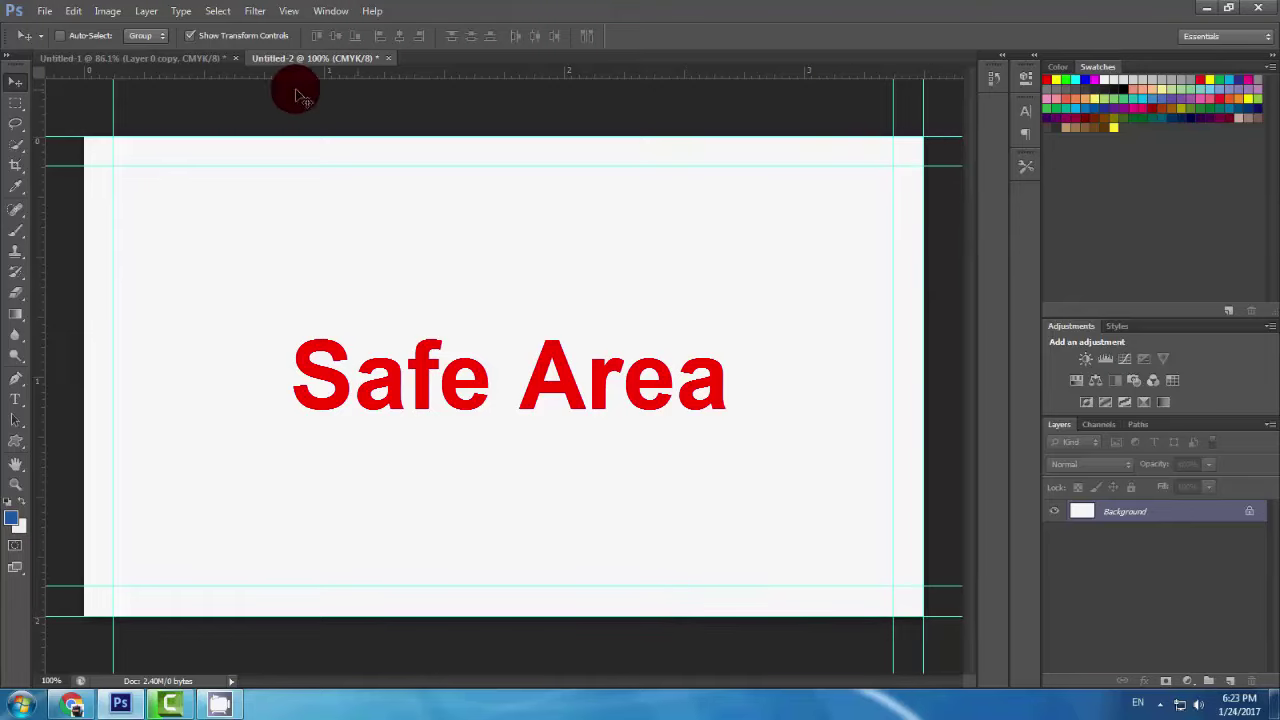
pyautogui.moveTo(37, 170); pyautogui.dragTo(83, 180)
pyautogui.click(776, 133)
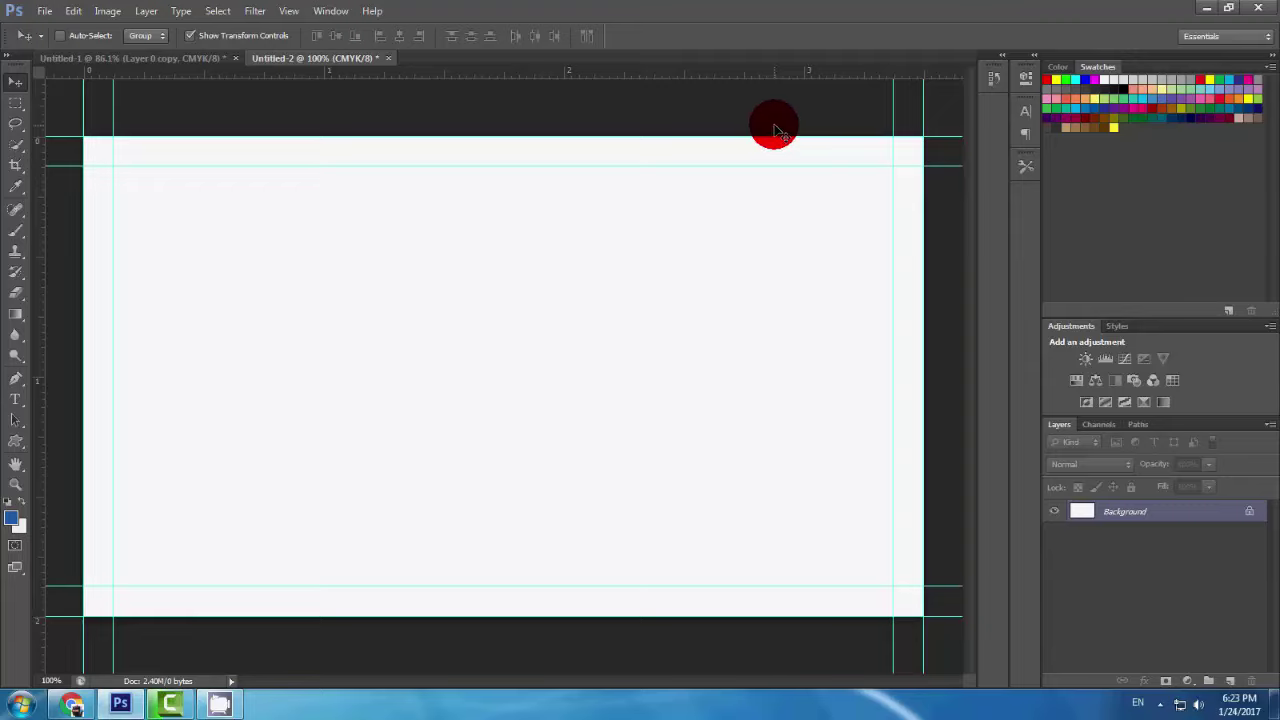
# Step: Resize the canvas to 3.75 inches wide with a taller height for bleed
pyautogui.click(110, 12)
pyautogui.click(130, 148)
pyautogui.doubleClick(624, 248)
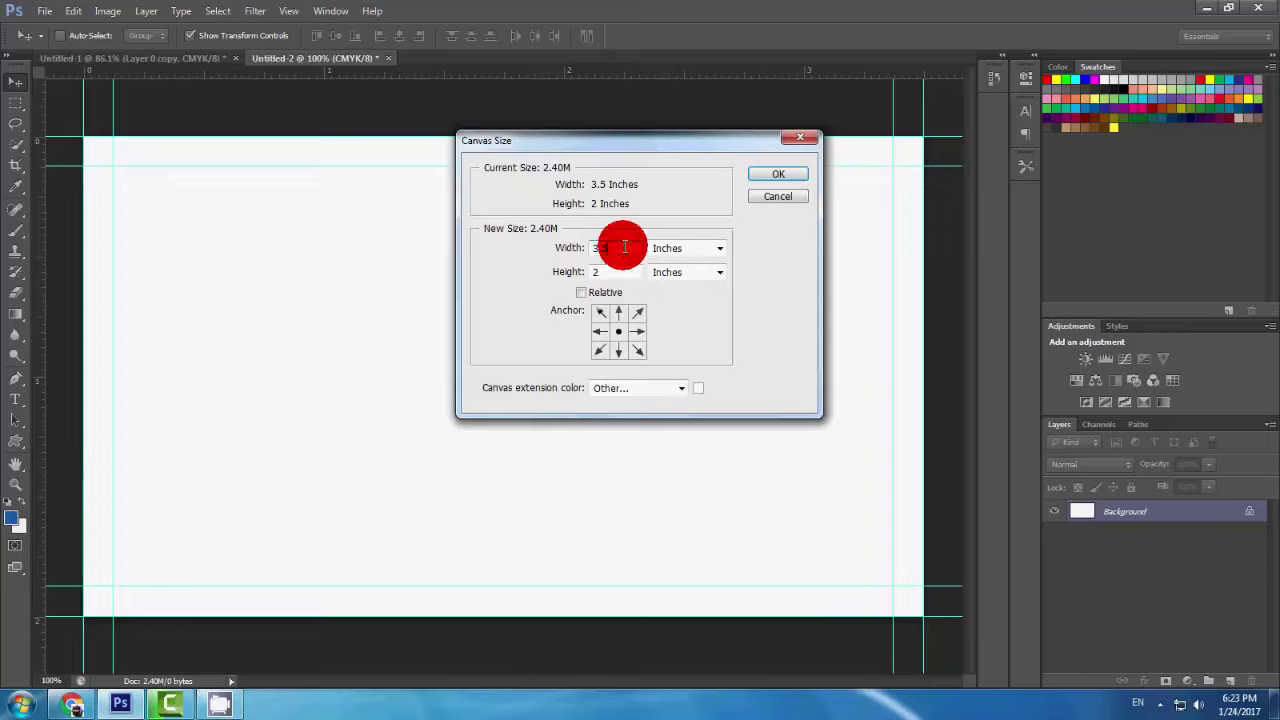
pyautogui.write('3.75')
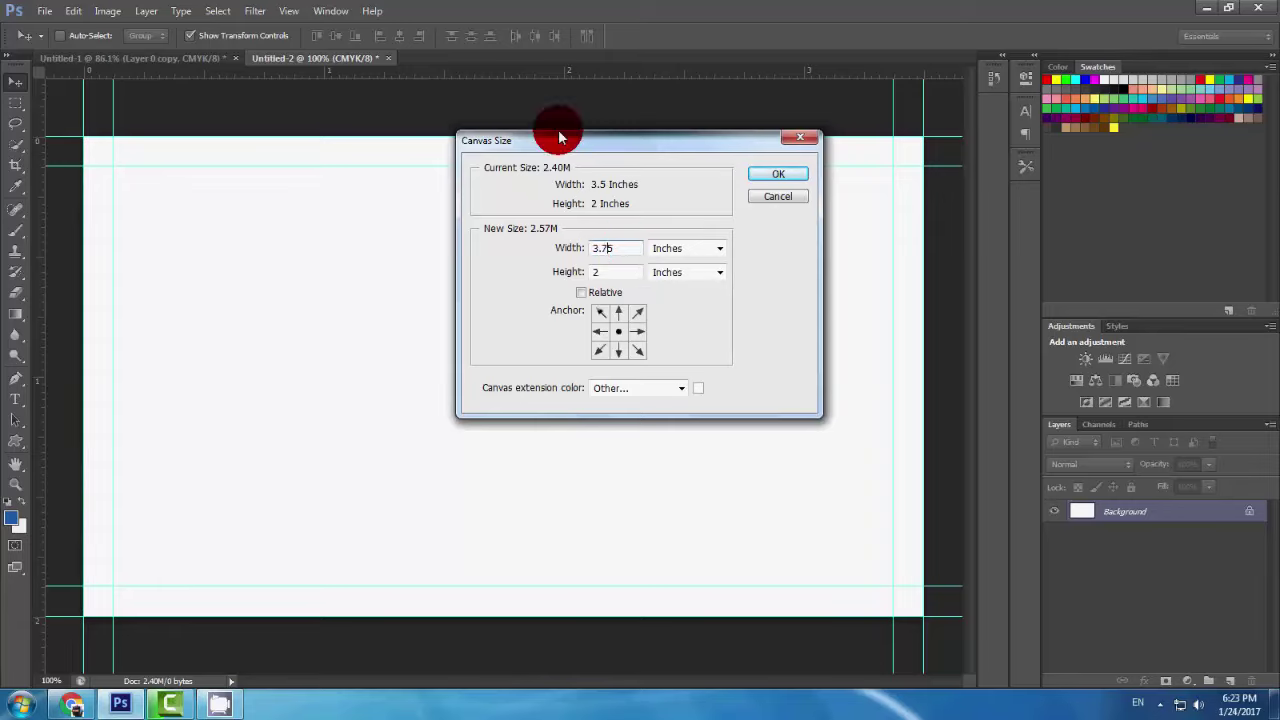
pyautogui.click(609, 280)
pyautogui.write('.25')
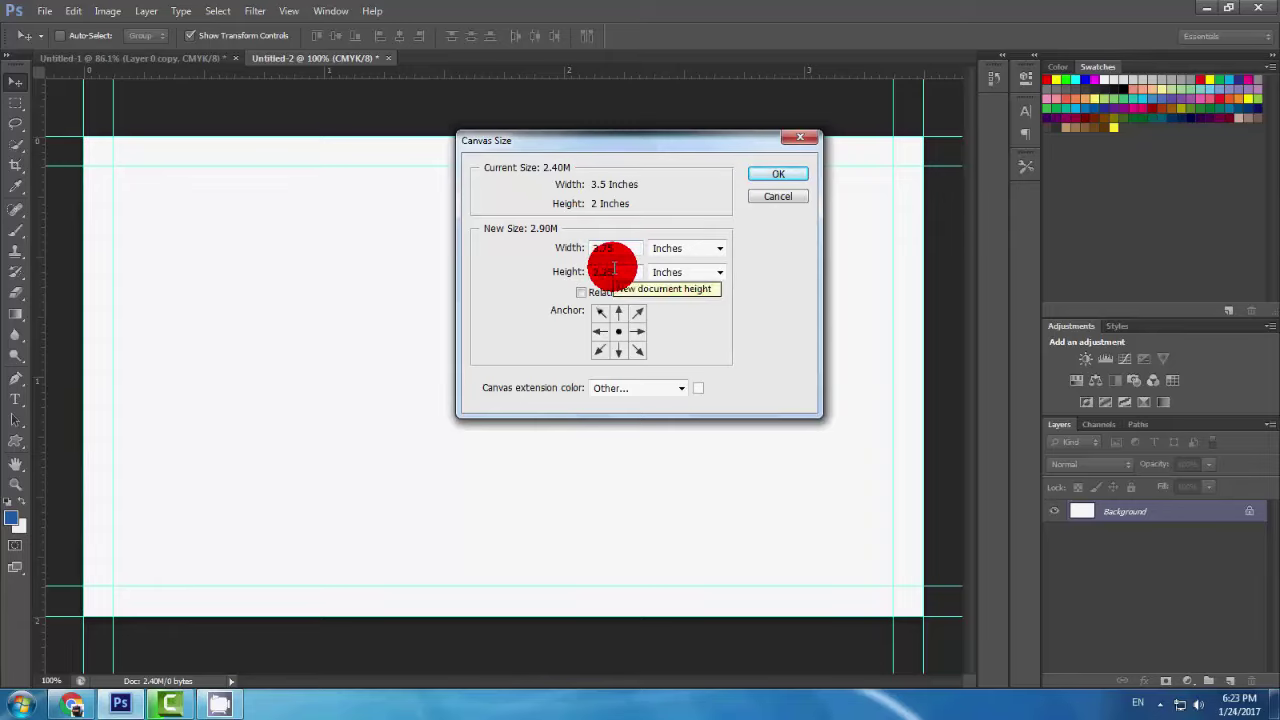
pyautogui.click(770, 175)
# Step: Add guides along the top, bottom and left edges of the bleed canvas
pyautogui.moveTo(578, 70); pyautogui.dragTo(660, 652)
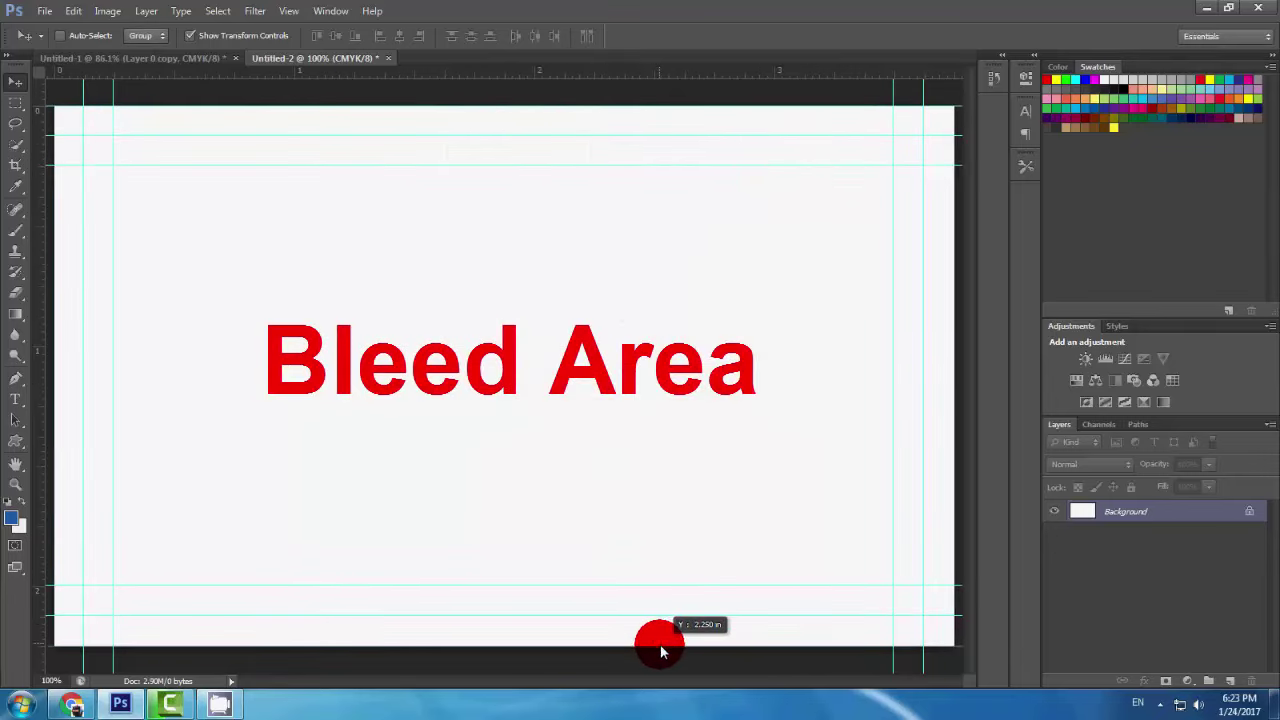
pyautogui.moveTo(631, 69); pyautogui.dragTo(951, 234)
pyautogui.moveTo(38, 110); pyautogui.dragTo(57, 171)
pyautogui.scroll(-5, 486, 331)
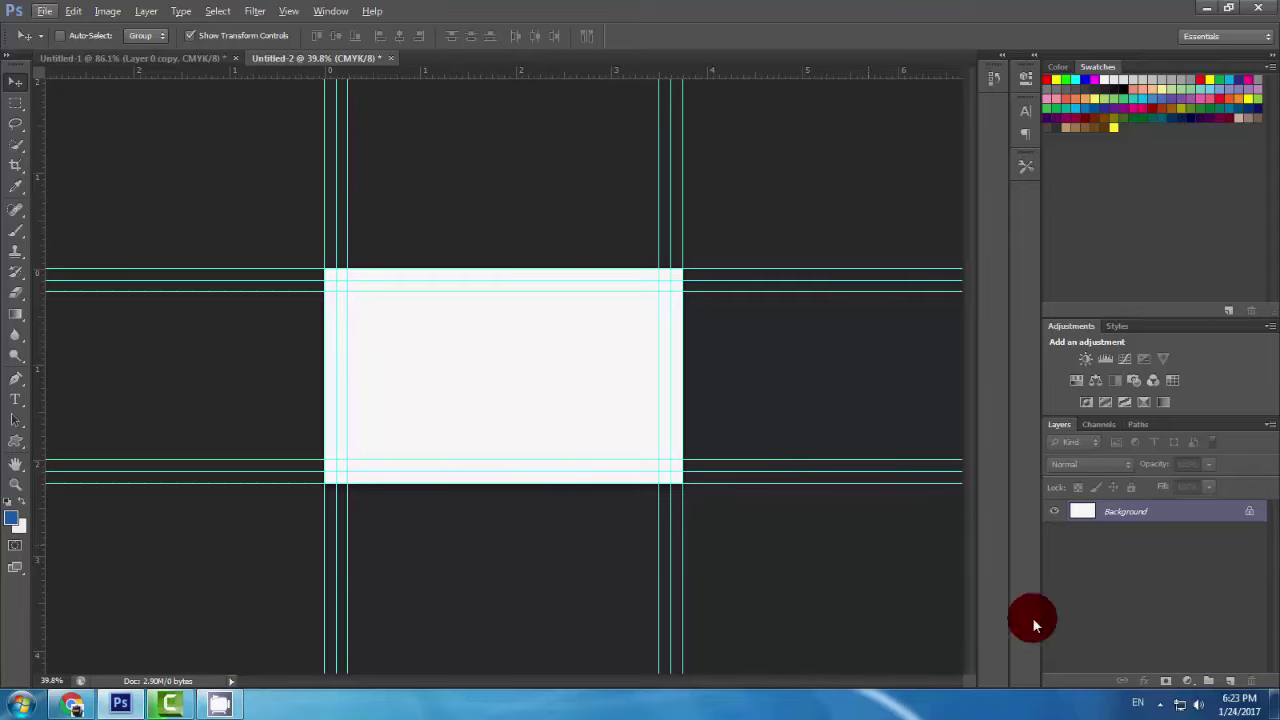
# Step: Convert the Background into Layer 0 and fill it solid black
pyautogui.doubleClick(1190, 508)
pyautogui.click(768, 220)
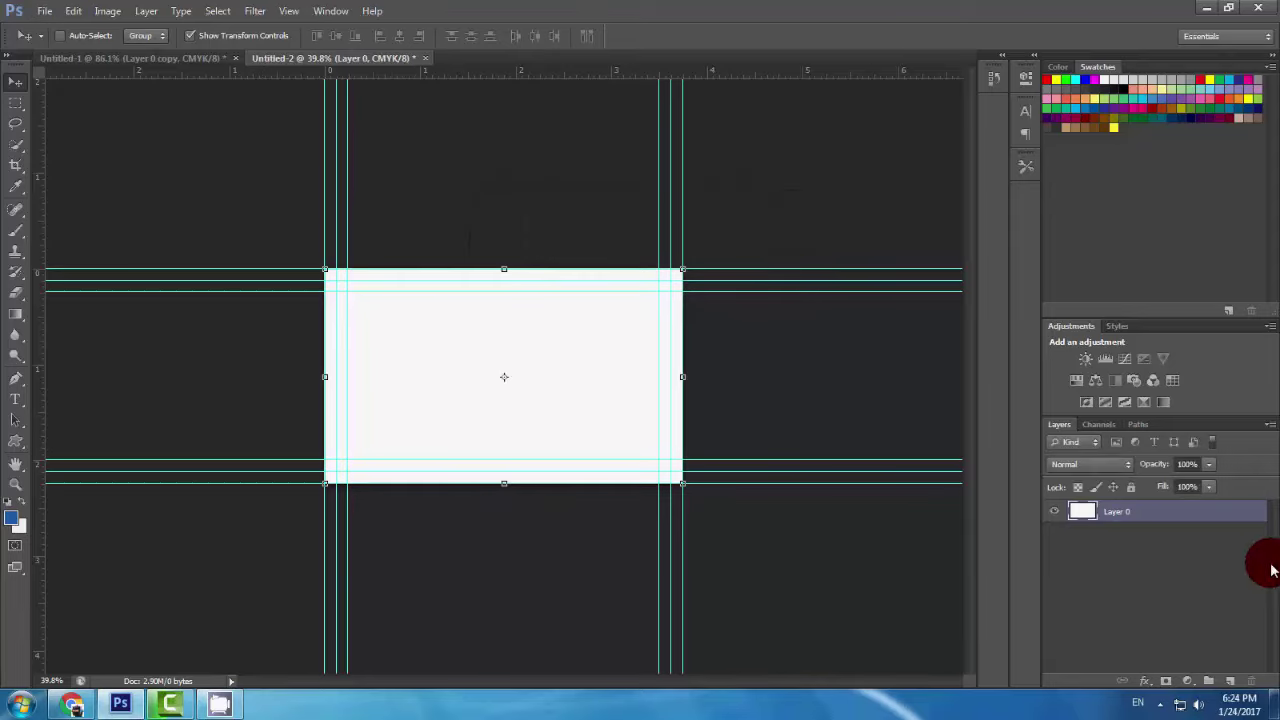
pyautogui.click(12, 518)
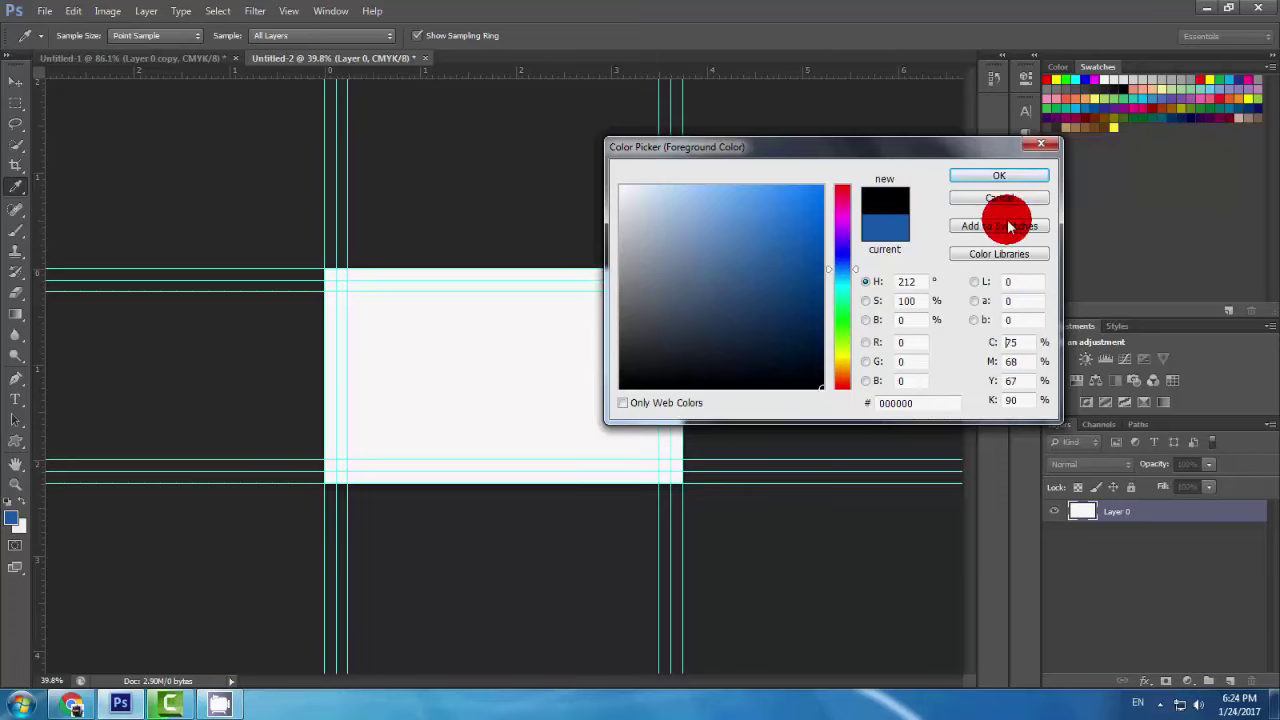
pyautogui.click(1035, 173)
pyautogui.hotkey('alt', 'BackSpace')
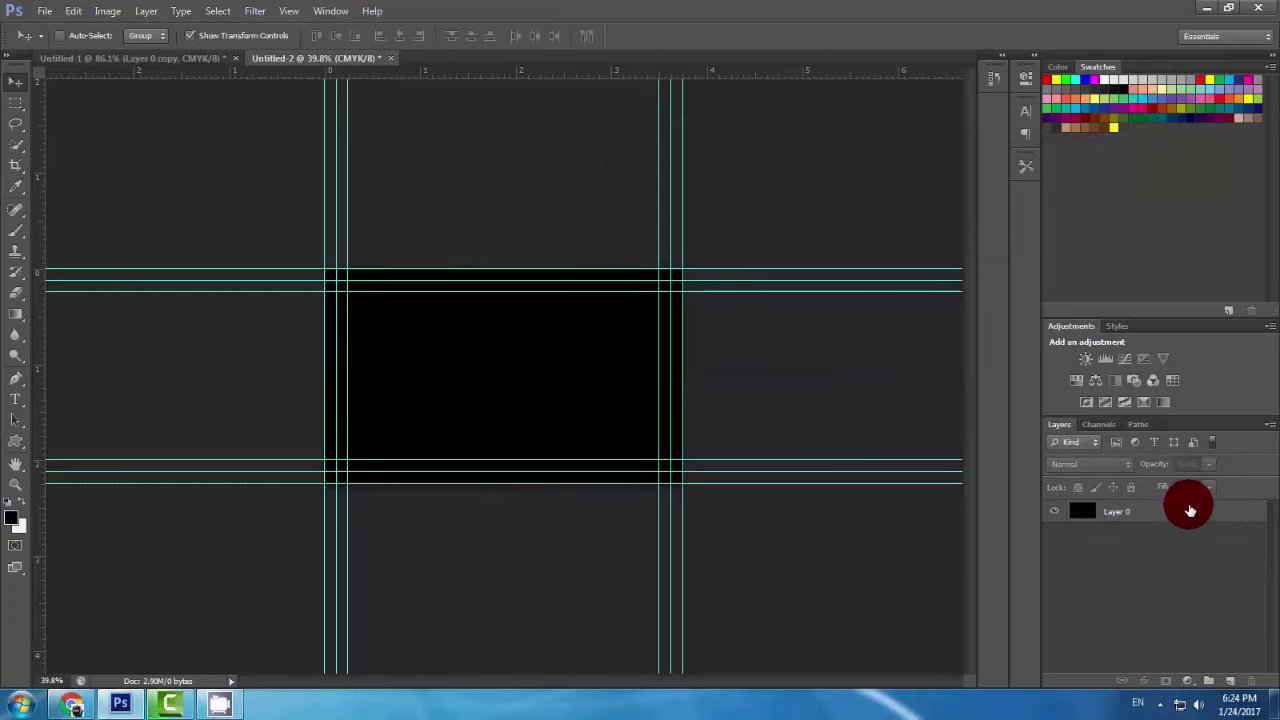
pyautogui.doubleClick(1183, 513)
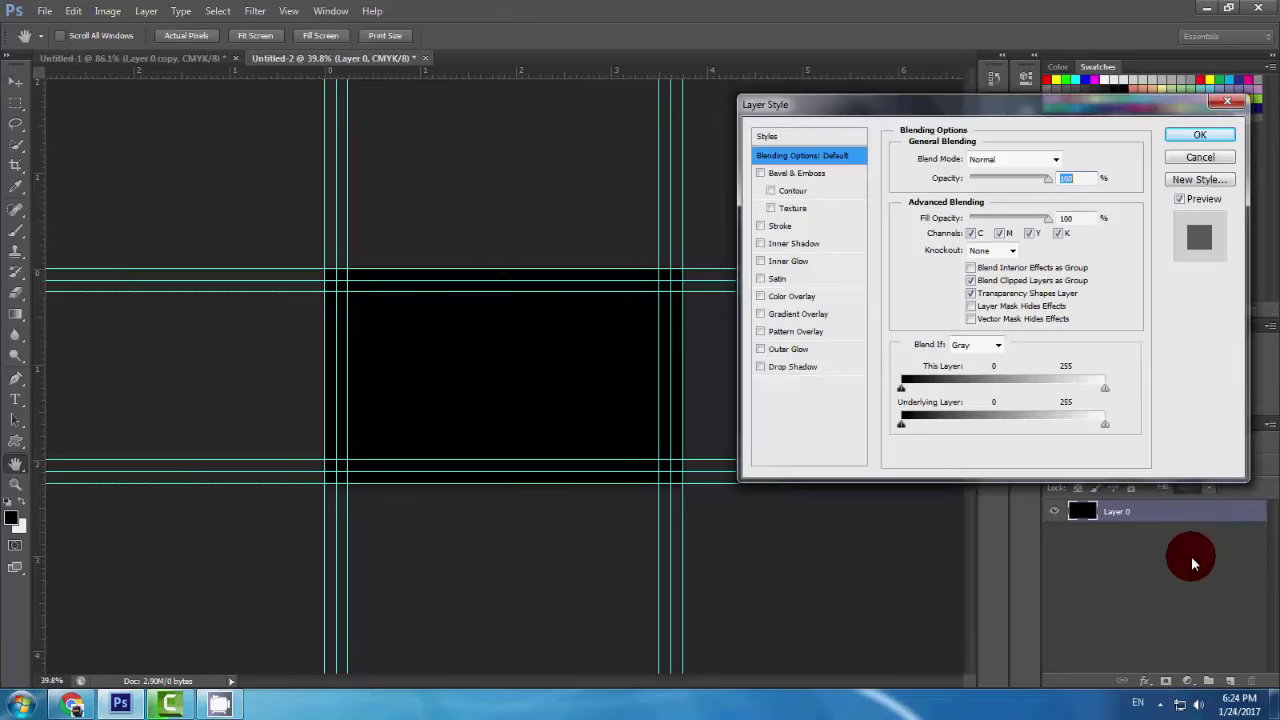
# Step: Duplicate Layer 0 and hide the copy
pyautogui.click(1200, 157)
pyautogui.hotkey('ctrl', 'j')
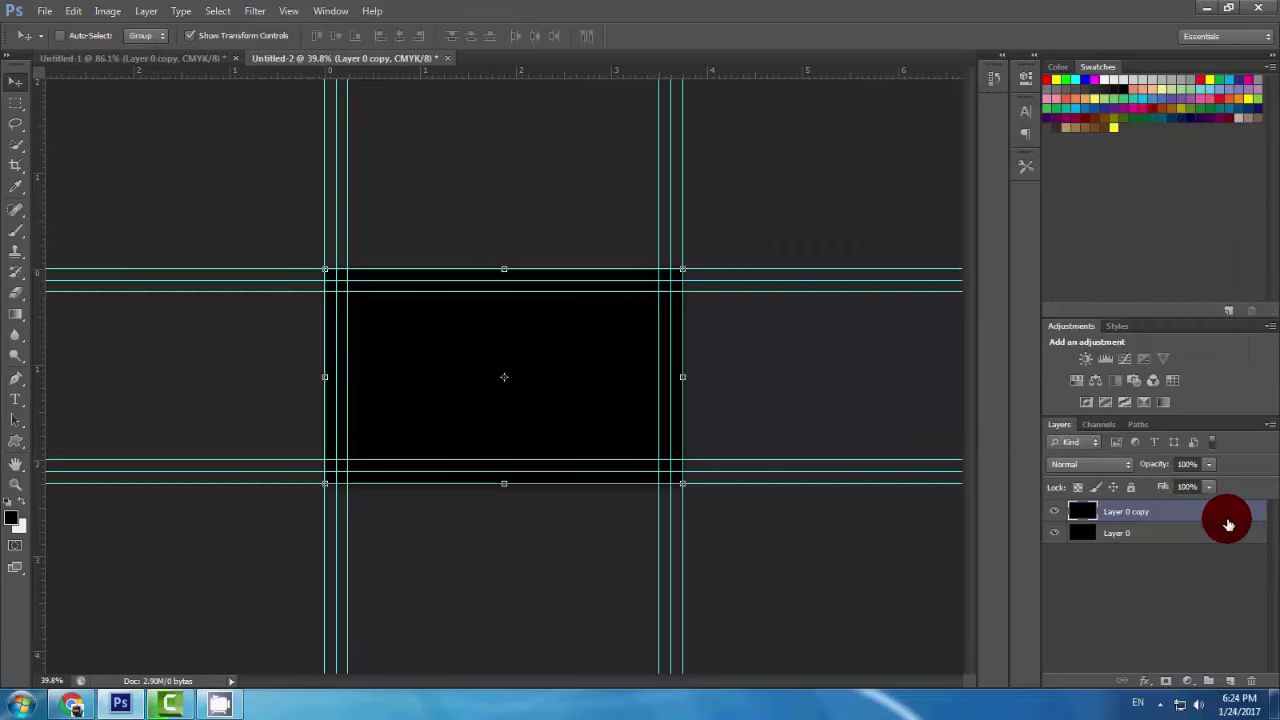
pyautogui.click(1054, 511)
pyautogui.doubleClick(1137, 542)
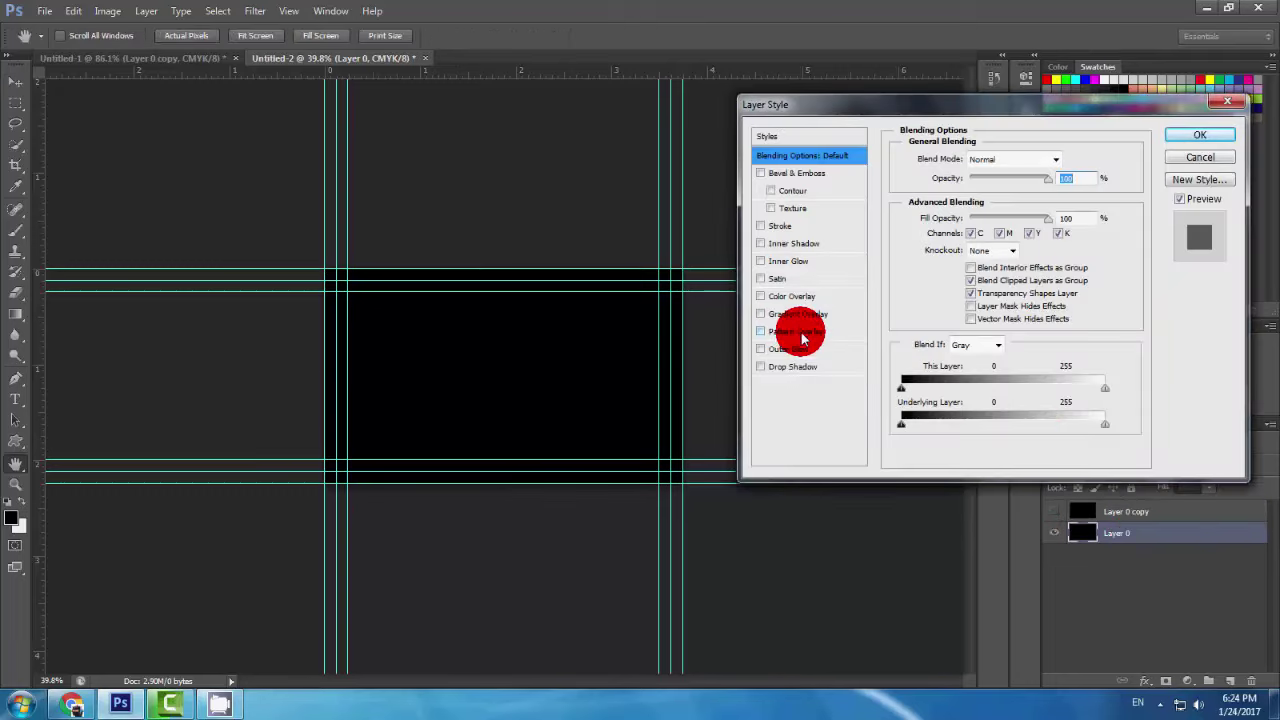
# Step: Give Layer 0 a woven pattern overlay in Hard Mix at 60% opacity, 15% scale
pyautogui.click(798, 336)
pyautogui.click(985, 215)
pyautogui.click(983, 340)
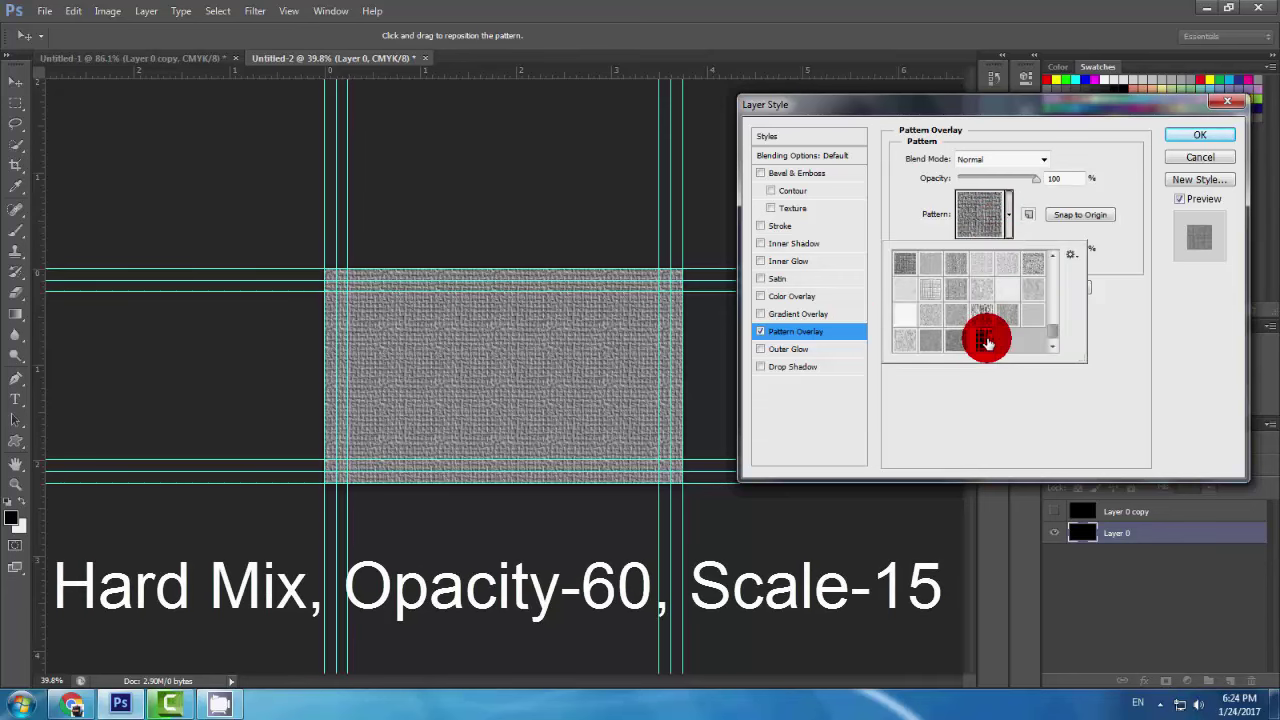
pyautogui.click(1040, 160)
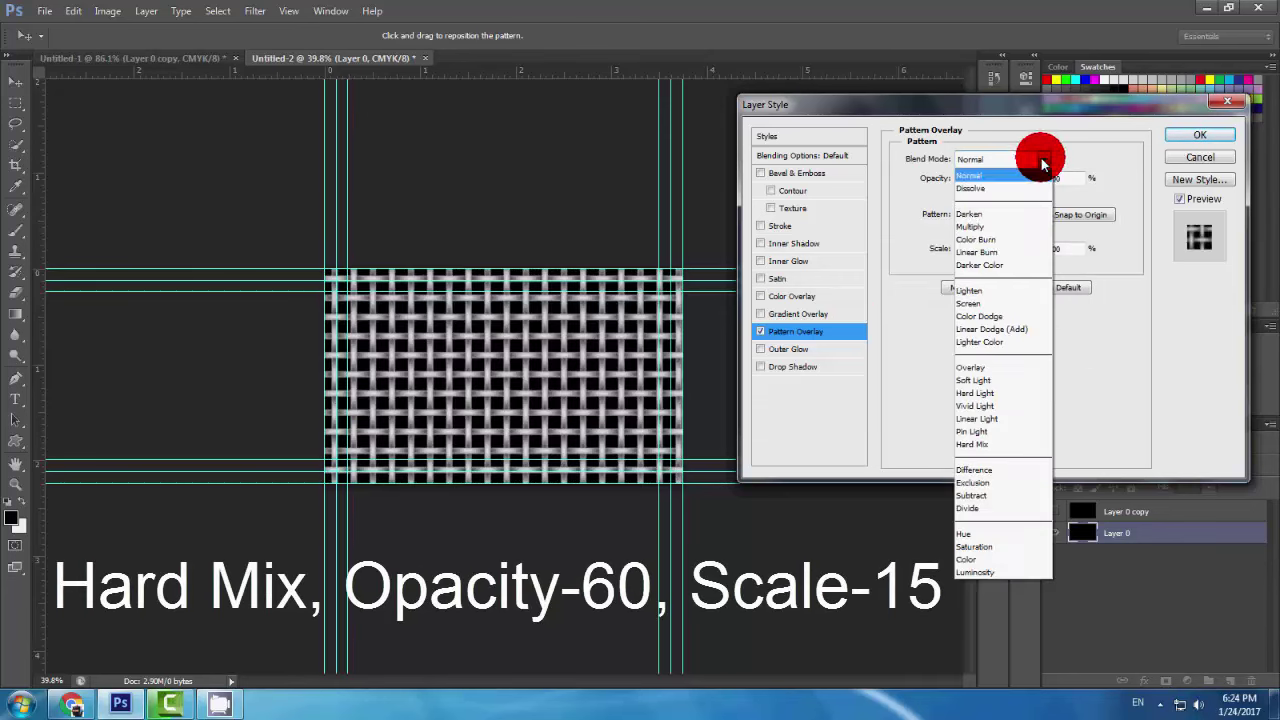
pyautogui.click(1000, 435)
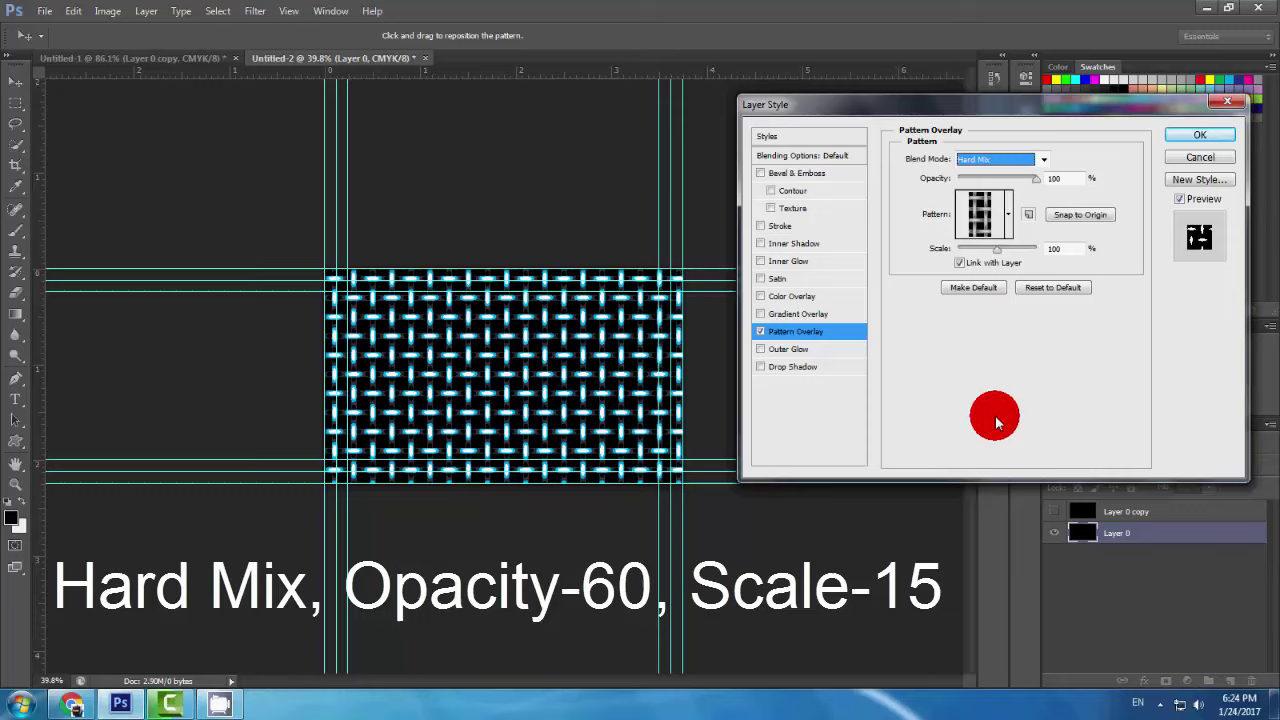
pyautogui.click(1066, 178)
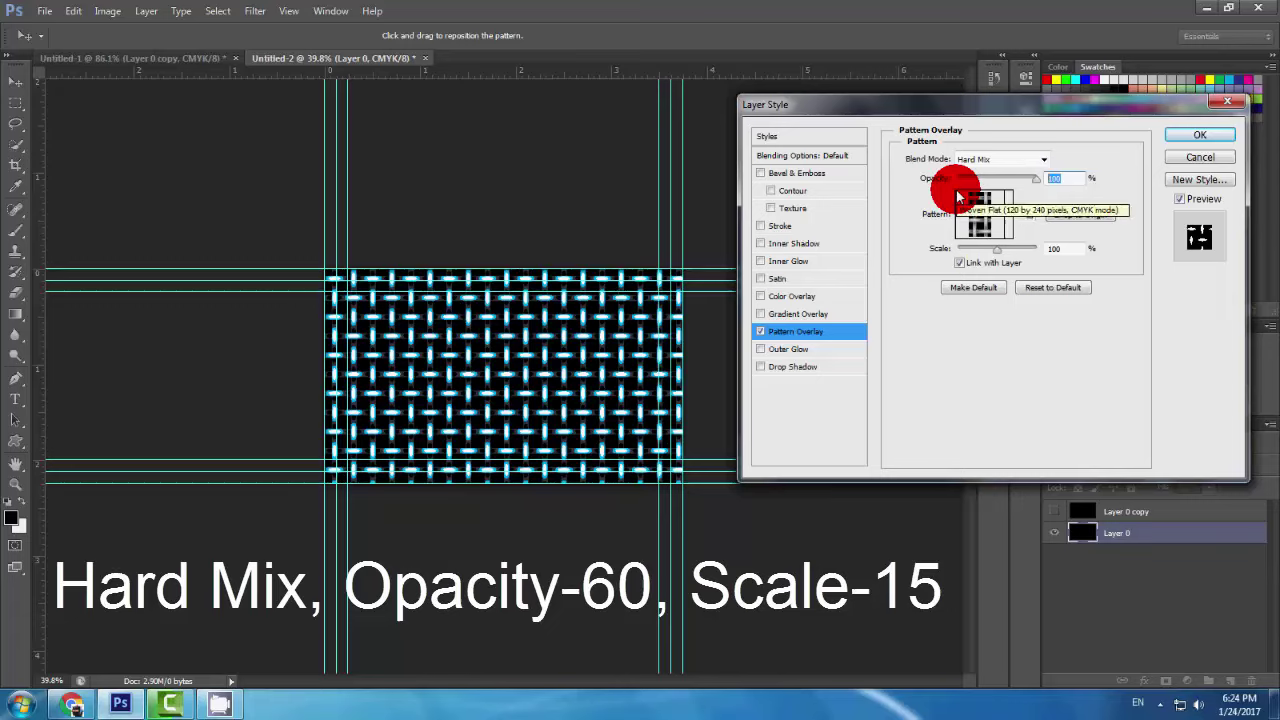
pyautogui.moveTo(957, 195); pyautogui.dragTo(955, 190)
pyautogui.write('60')
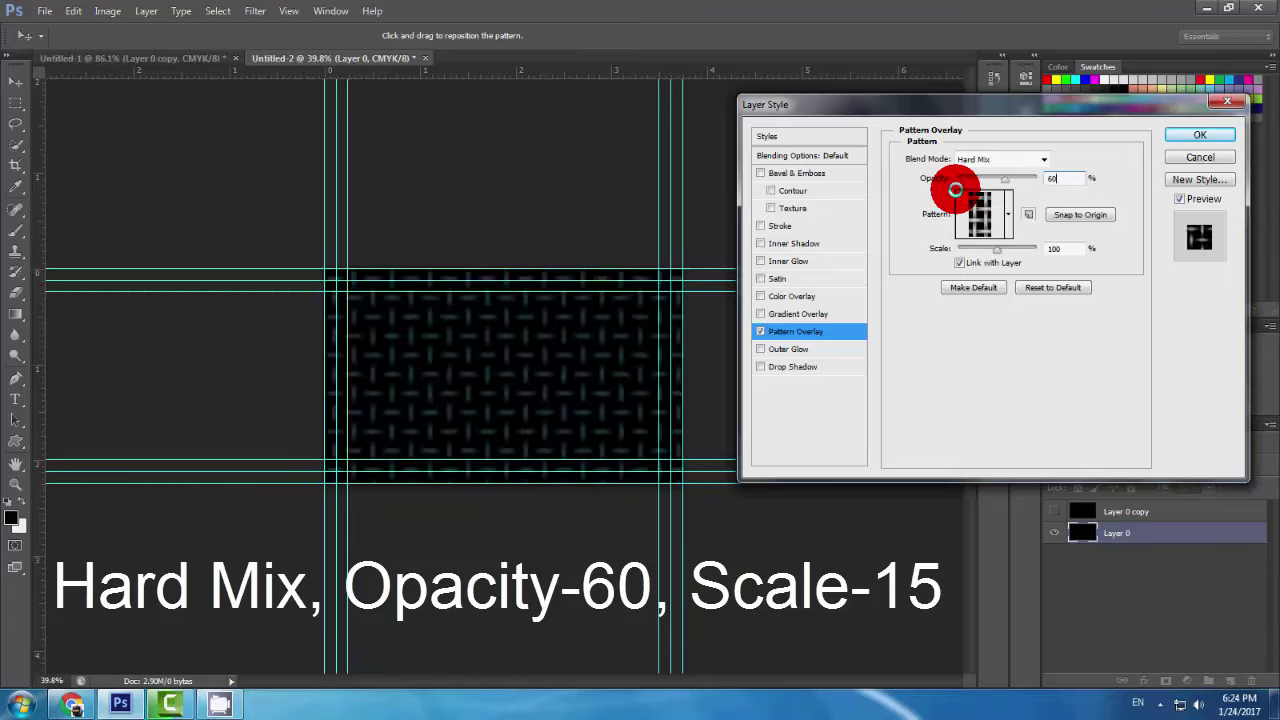
pyautogui.doubleClick(1056, 248)
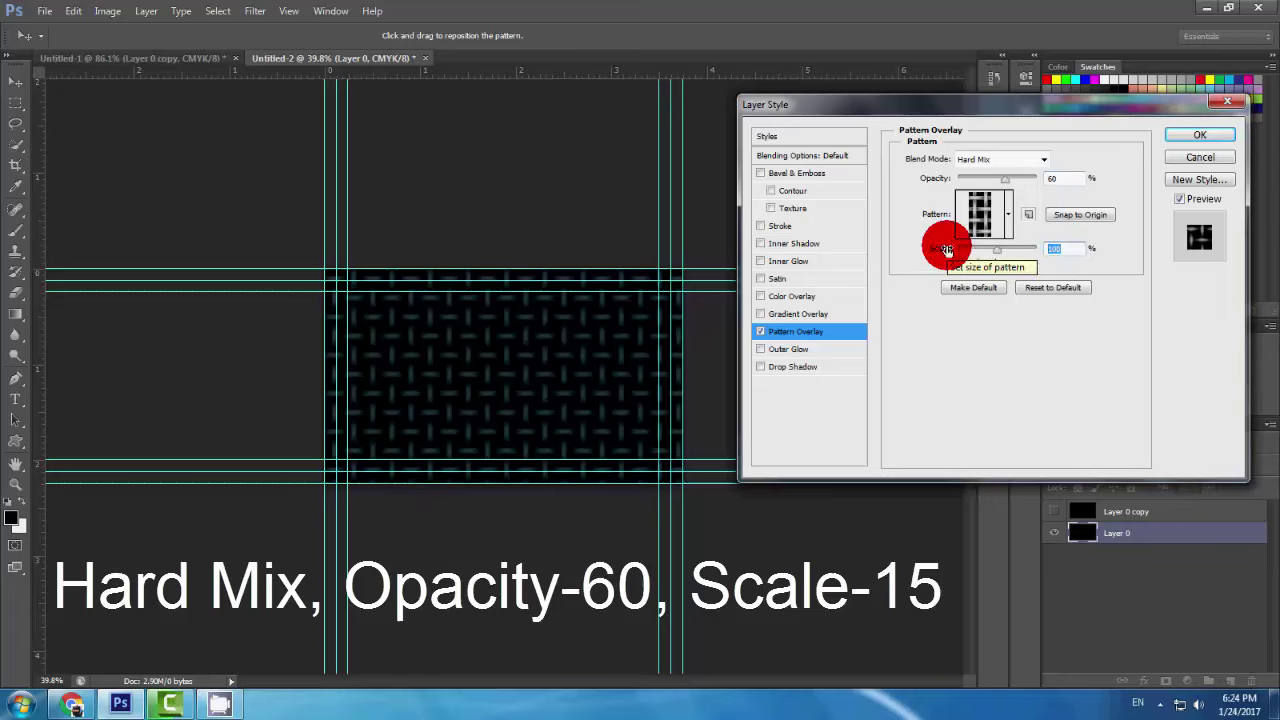
pyautogui.write('15')
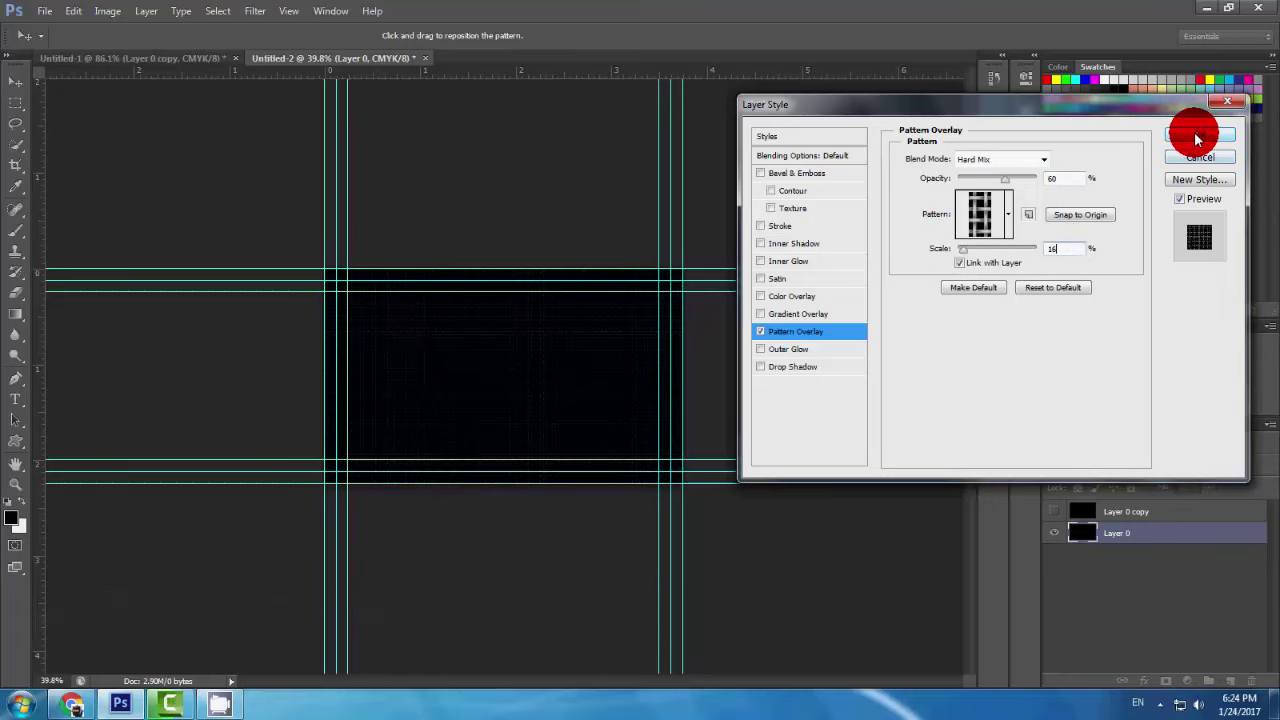
pyautogui.click(1198, 138)
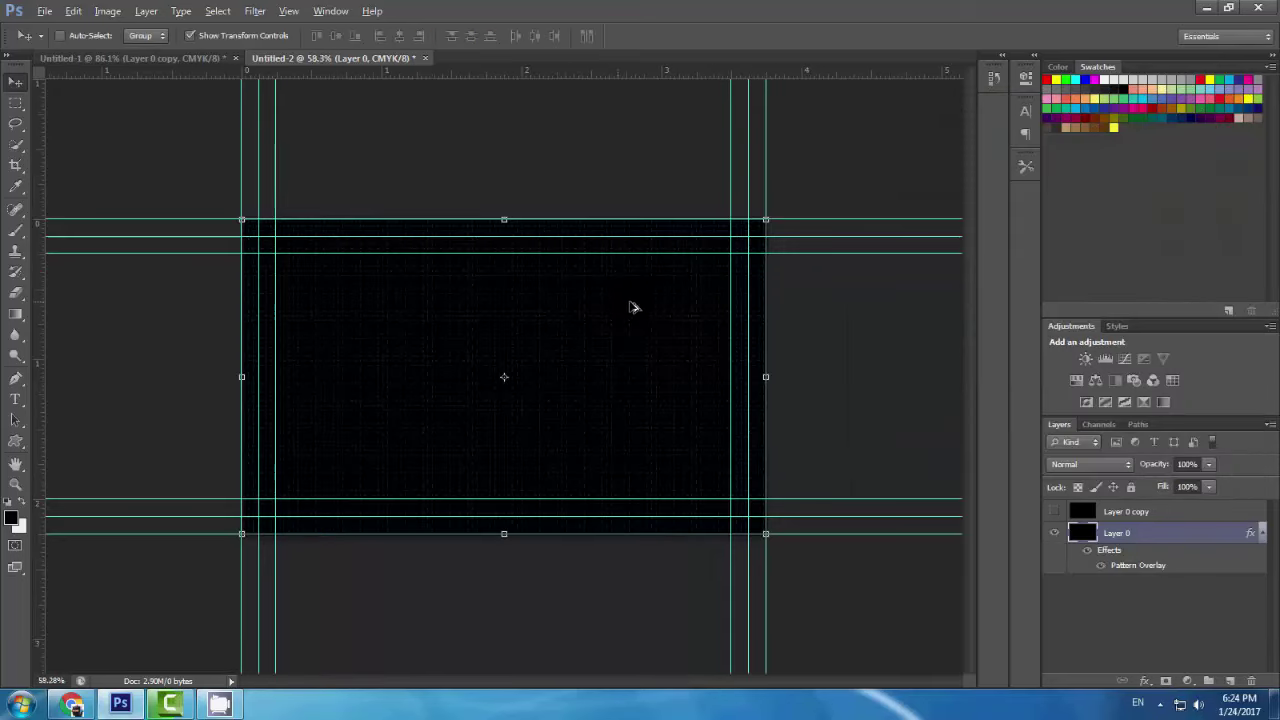
# Step: Give Layer 0 copy a Foreground to Transparent gradient overlay at 55% opacity, 75% scale
pyautogui.doubleClick(1165, 518)
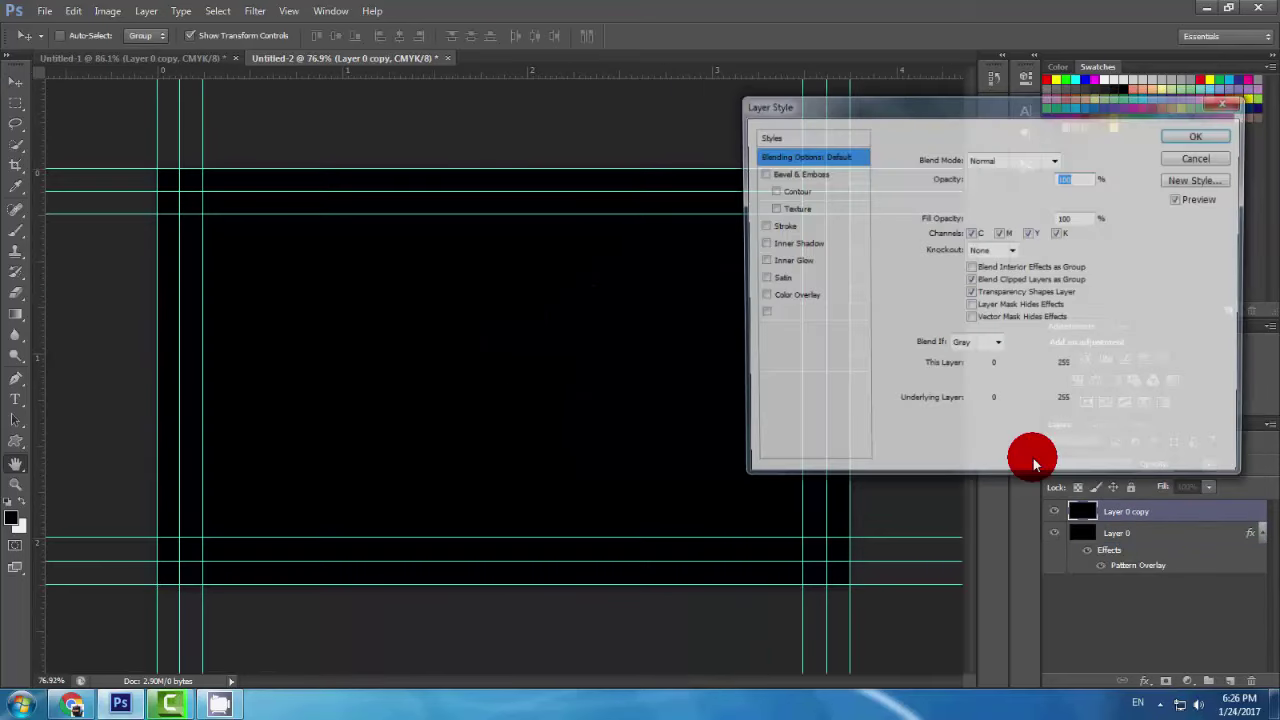
pyautogui.click(797, 314)
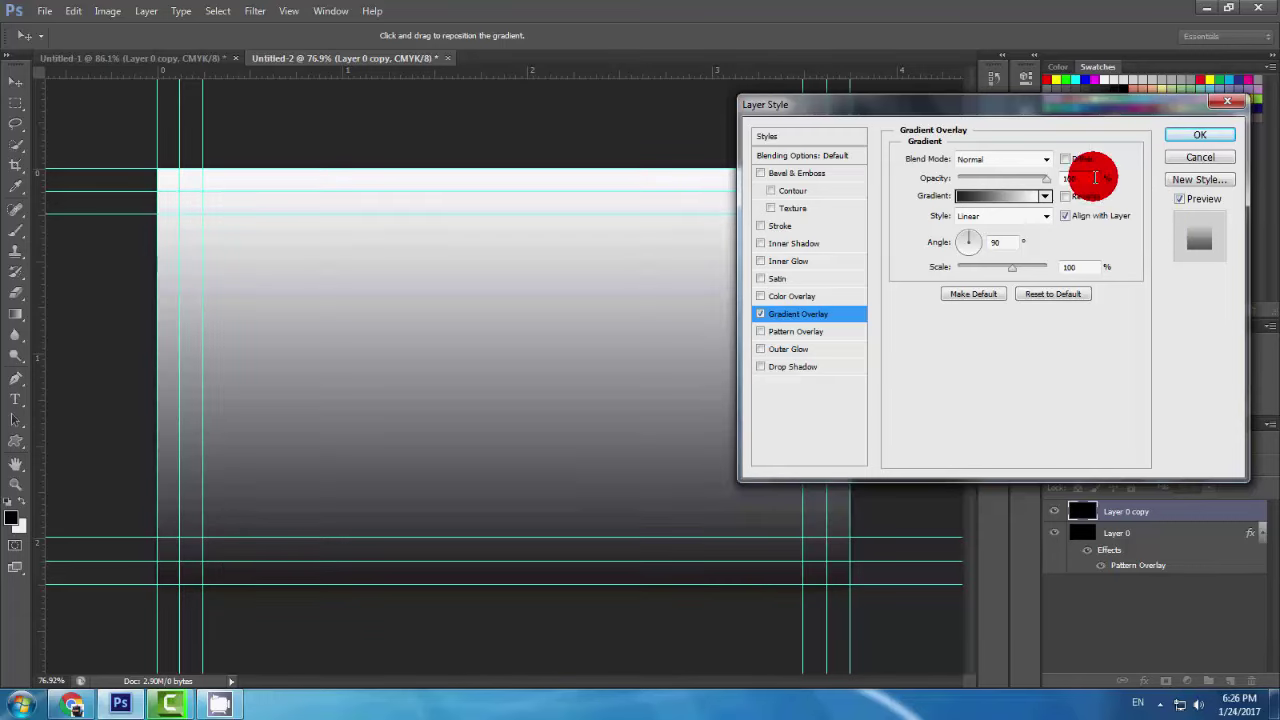
pyautogui.click(1010, 196)
pyautogui.click(517, 152)
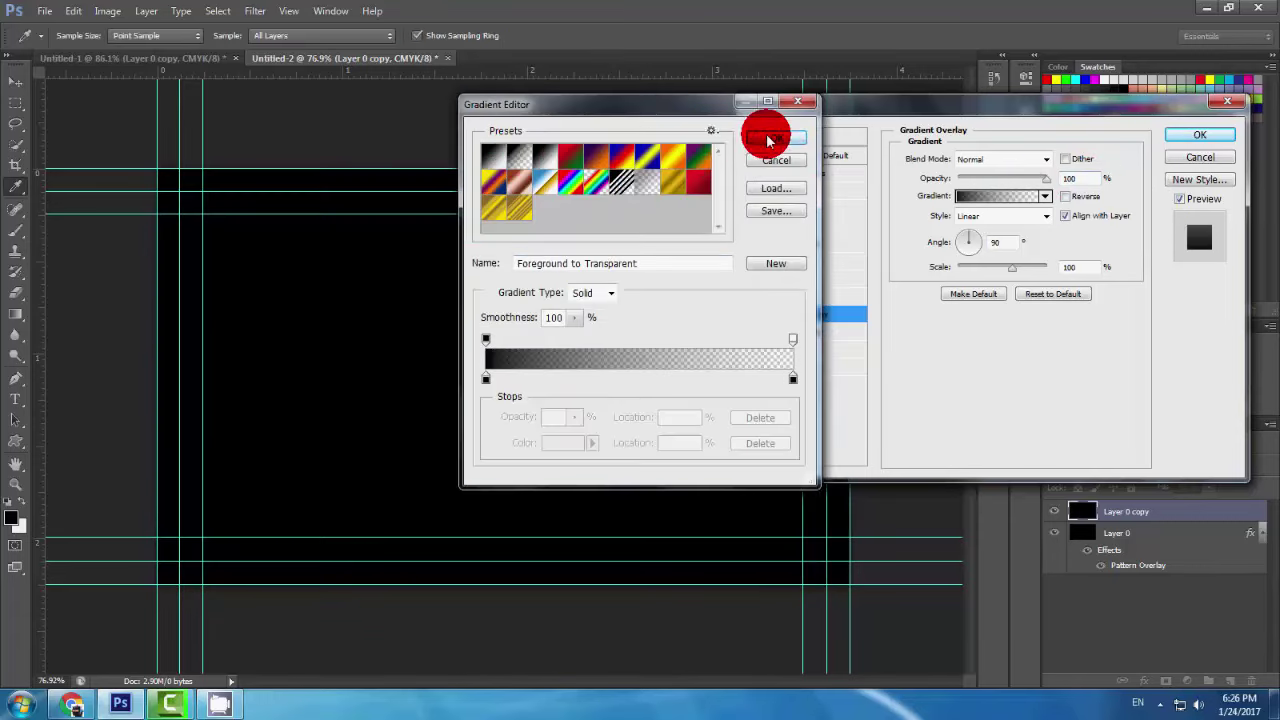
pyautogui.click(776, 137)
pyautogui.write('55')
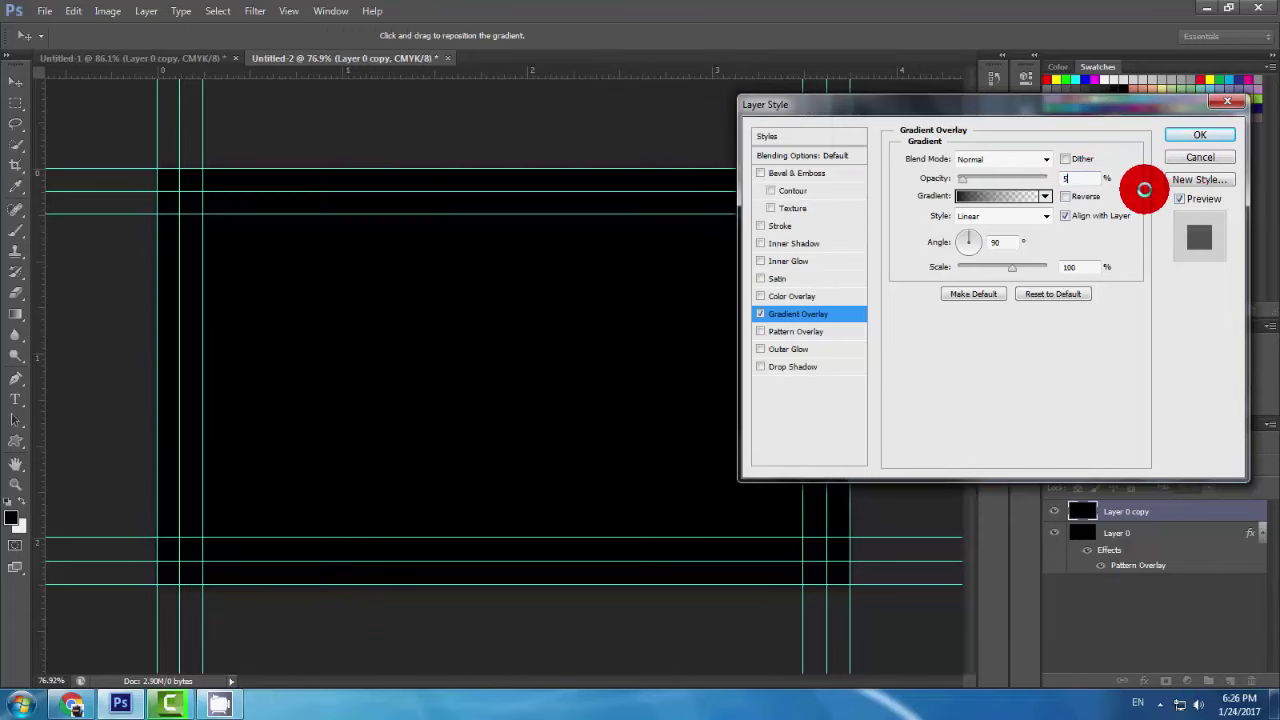
pyautogui.click(1070, 266)
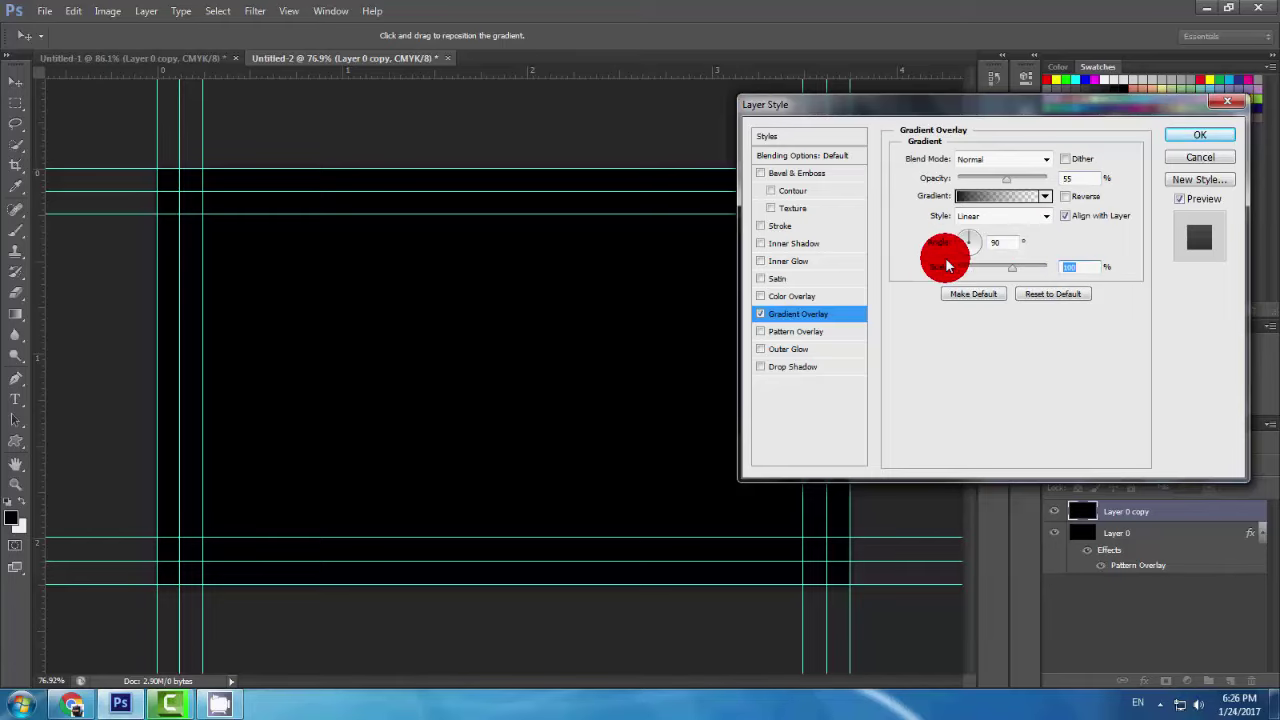
pyautogui.write('75')
pyautogui.click(1176, 145)
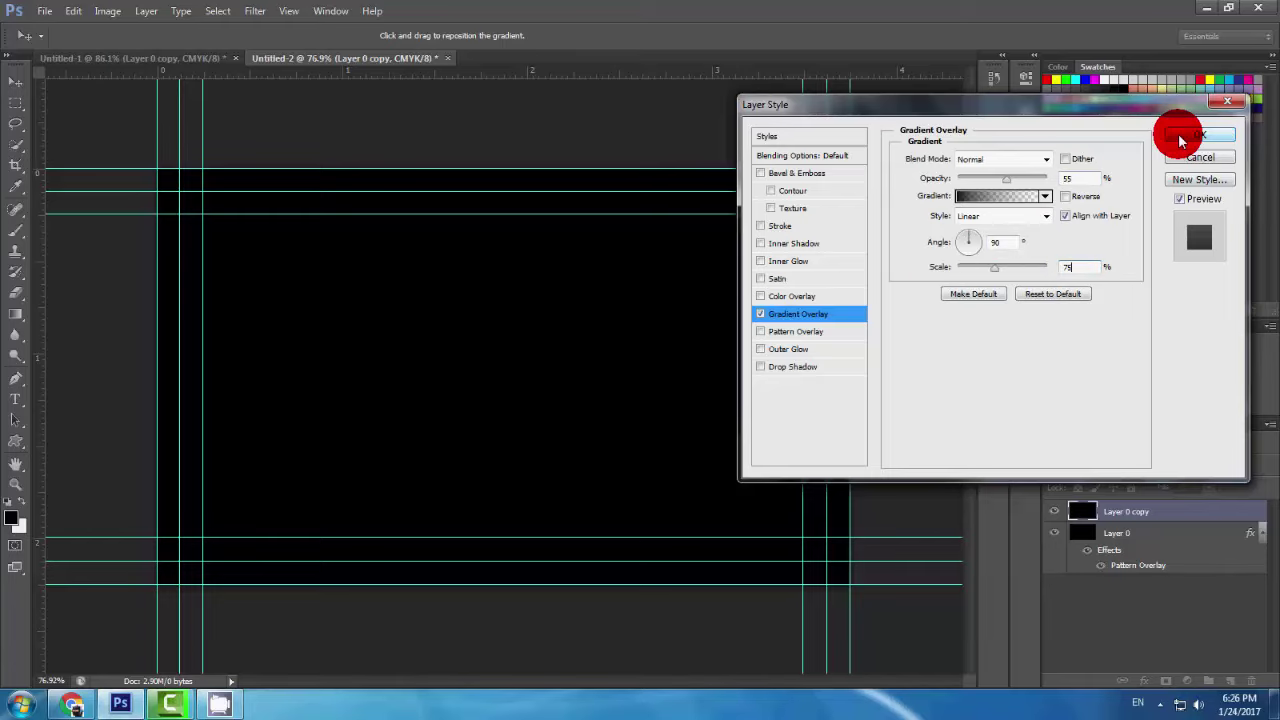
pyautogui.click(1180, 140)
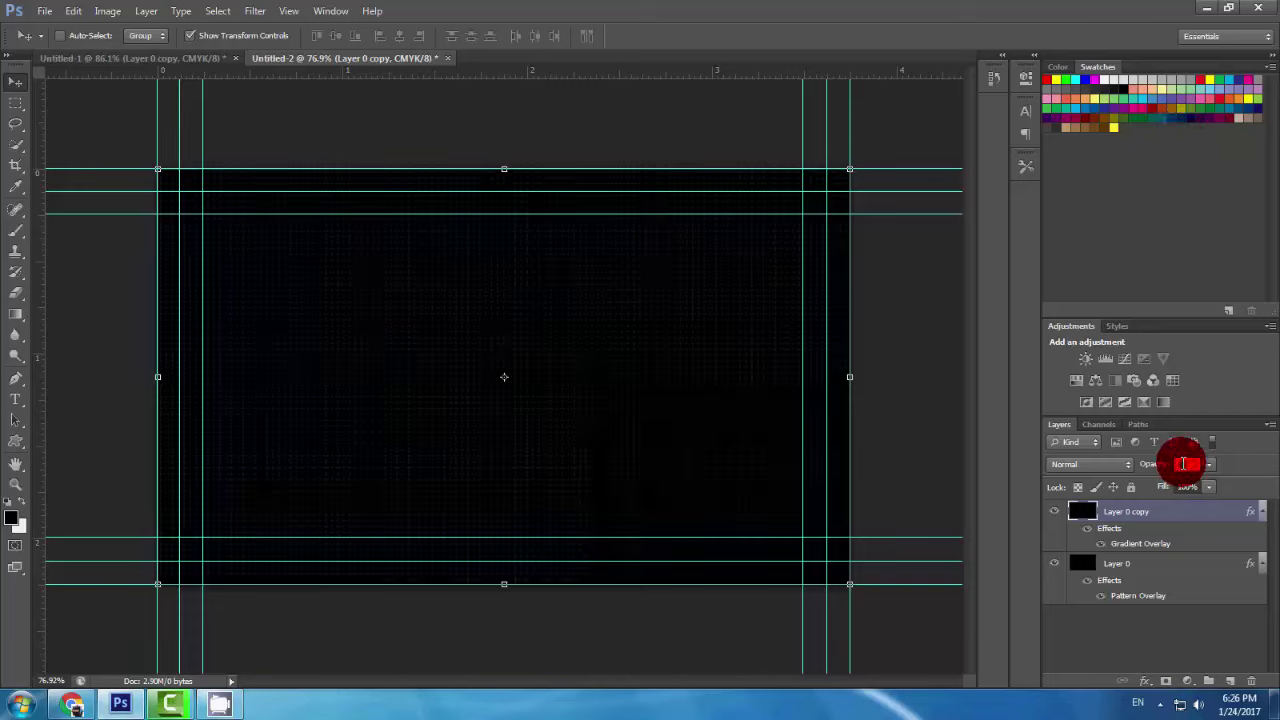
pyautogui.write('30')
# Step: Group Layer 0 and Layer 0 copy into a group named Background
pyautogui.click(1199, 619)
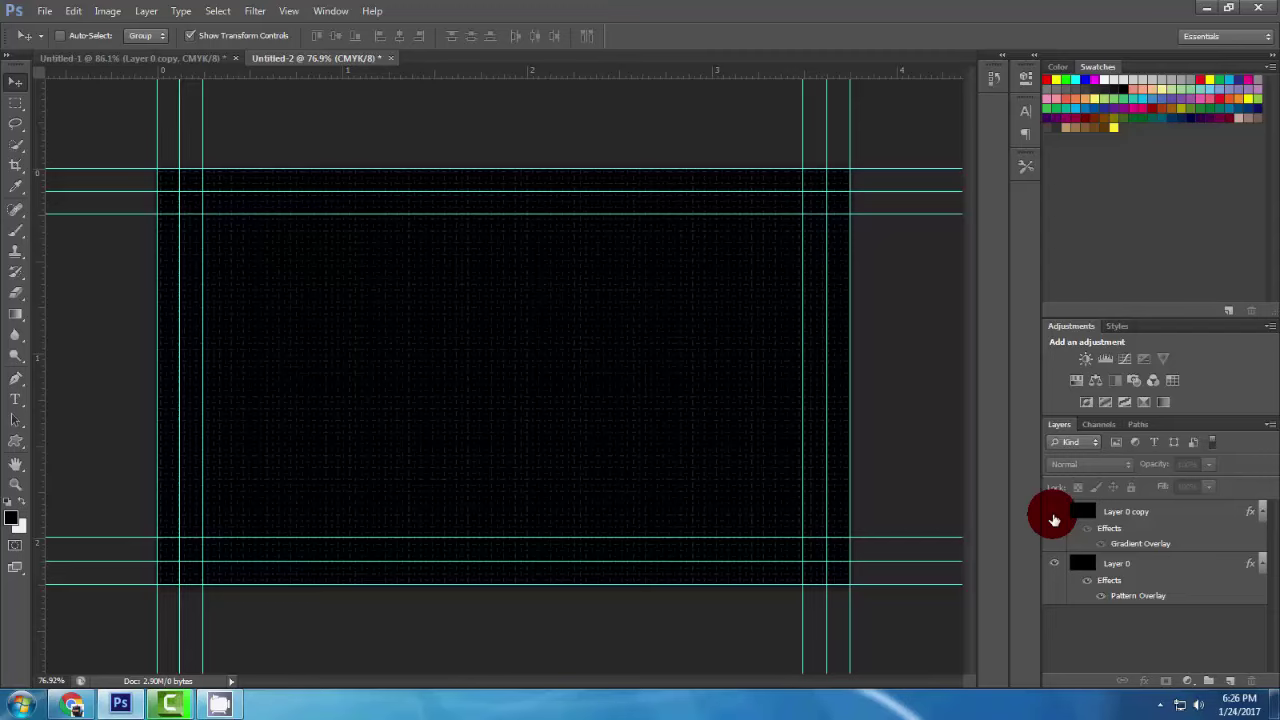
pyautogui.click(1186, 514)
pyautogui.keyDown('shift'); pyautogui.click(1174, 566); pyautogui.keyUp('shift')
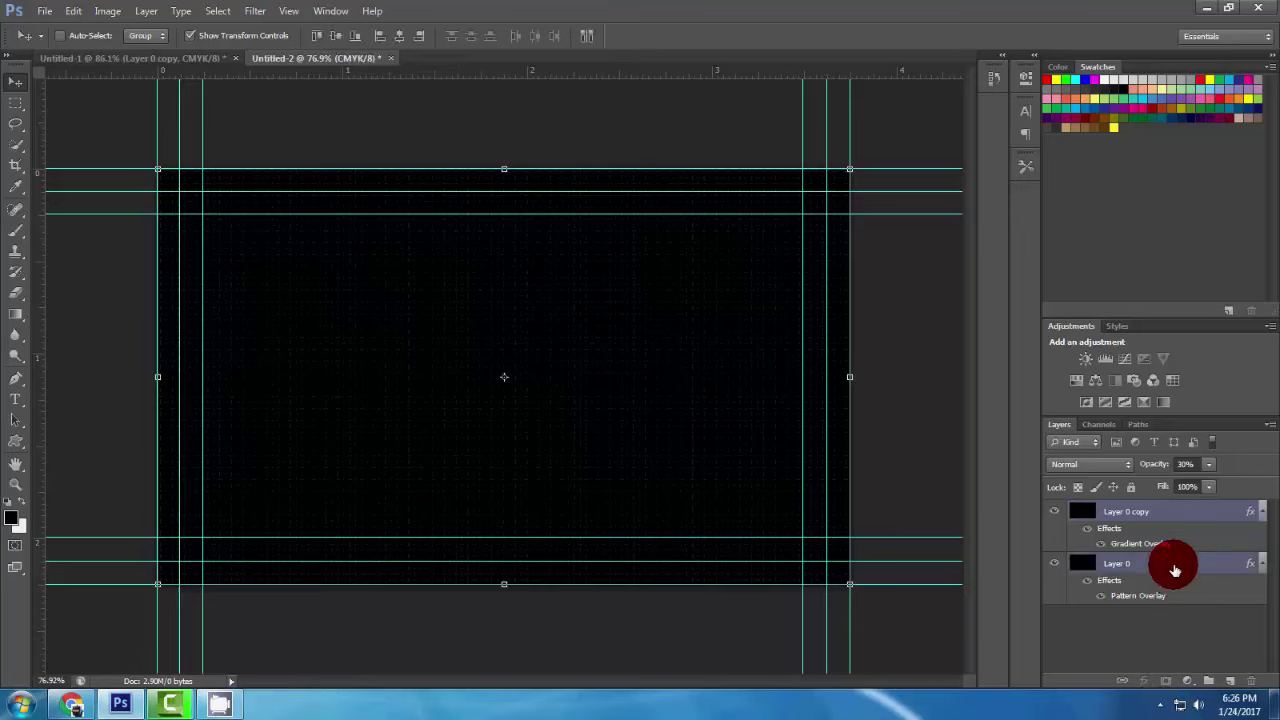
pyautogui.click(1208, 681)
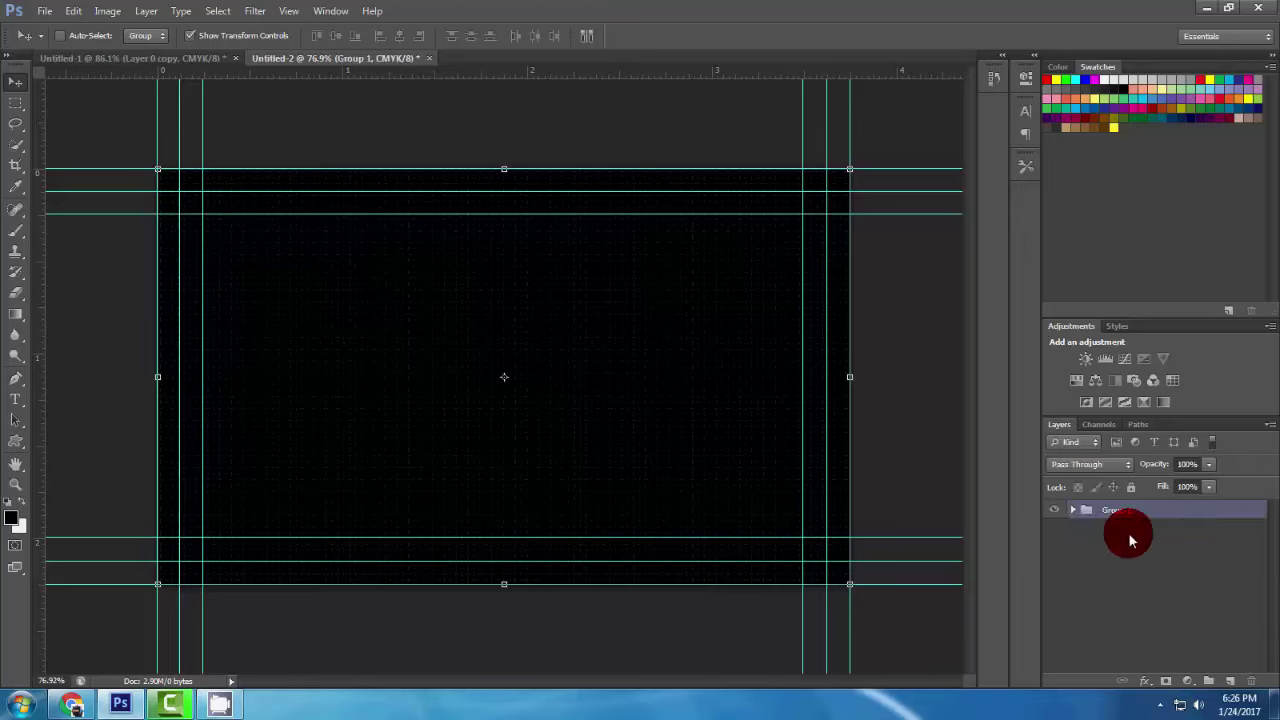
pyautogui.doubleClick(1118, 510)
pyautogui.write('Back')
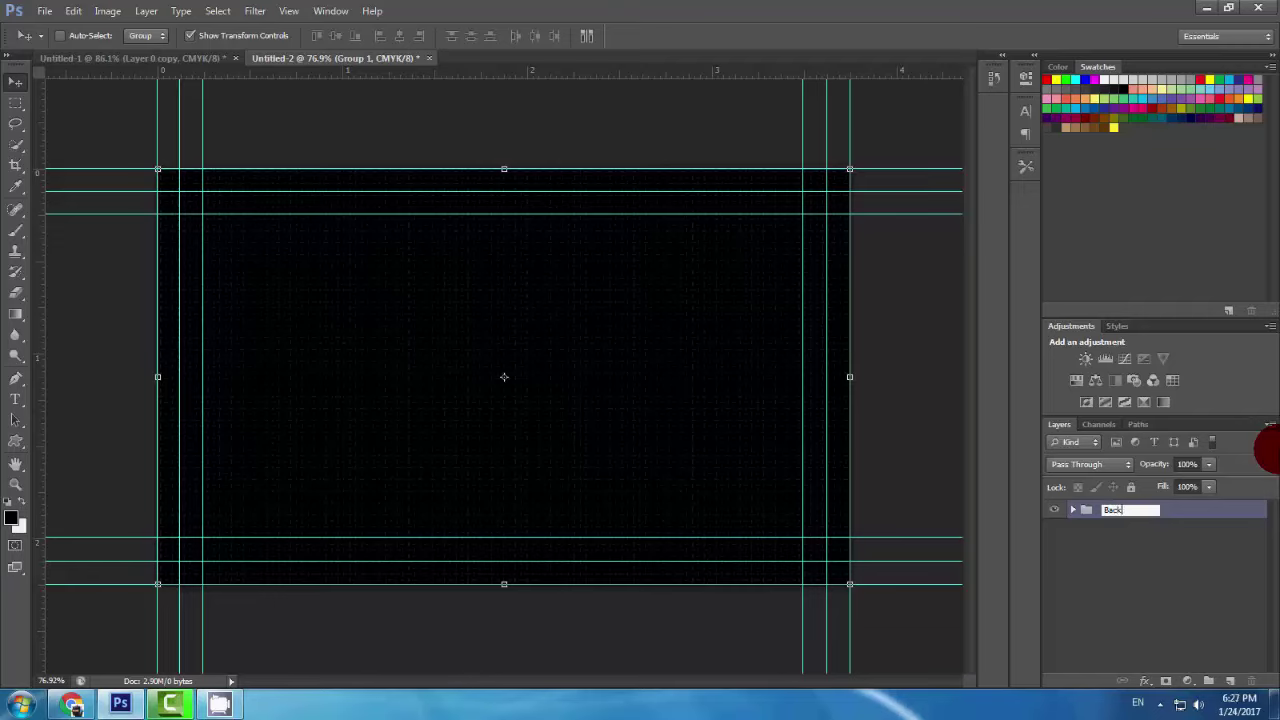
pyautogui.write('ground')
pyautogui.press('Return')
# Step: On a new layer, fill a rectangle at the card's top-right corner with red ff0000
pyautogui.click(1230, 681)
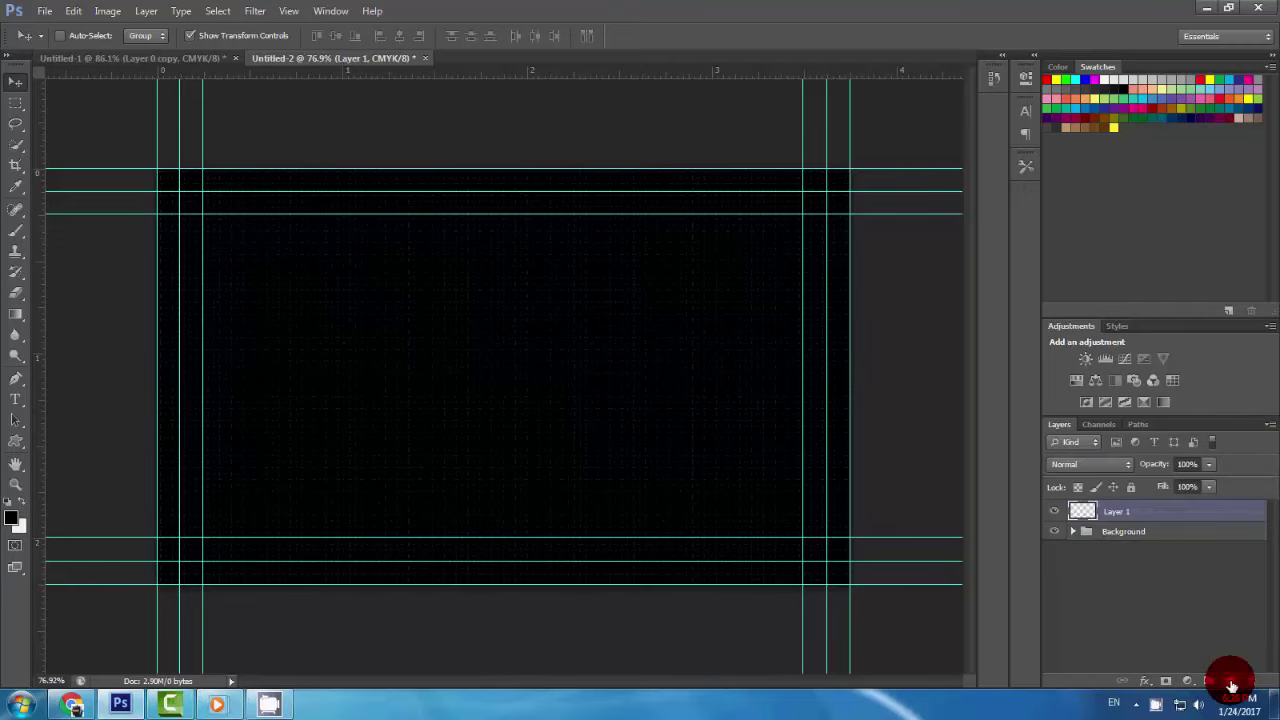
pyautogui.click(17, 103)
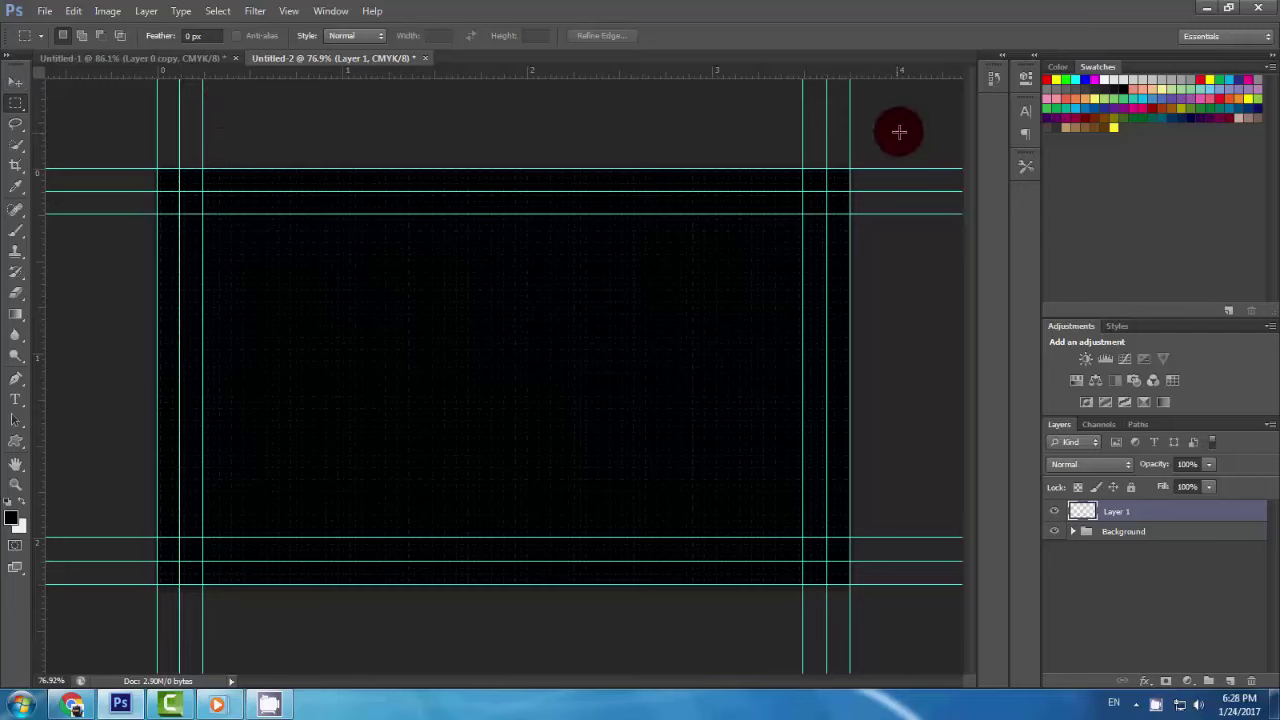
pyautogui.moveTo(850, 169)
pyautogui.mouseDown()
pyautogui.moveTo(733, 342)
pyautogui.moveTo(749, 326)
pyautogui.mouseUp()
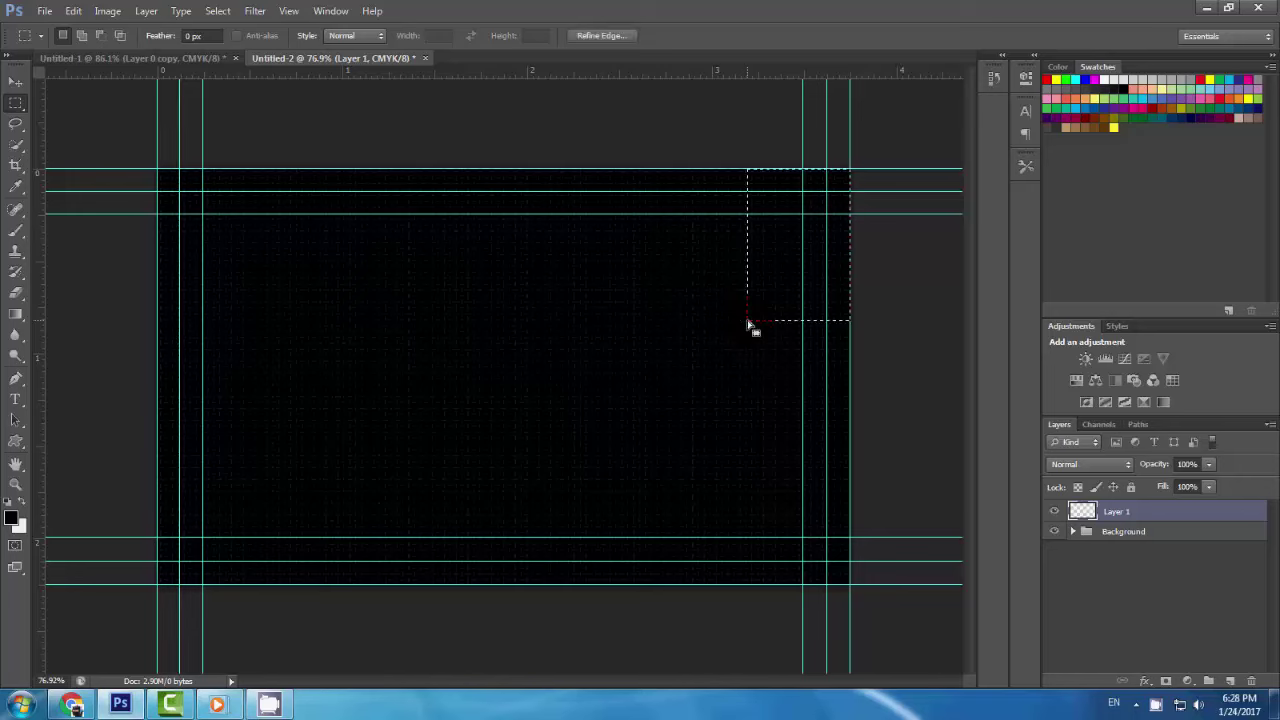
pyautogui.click(12, 518)
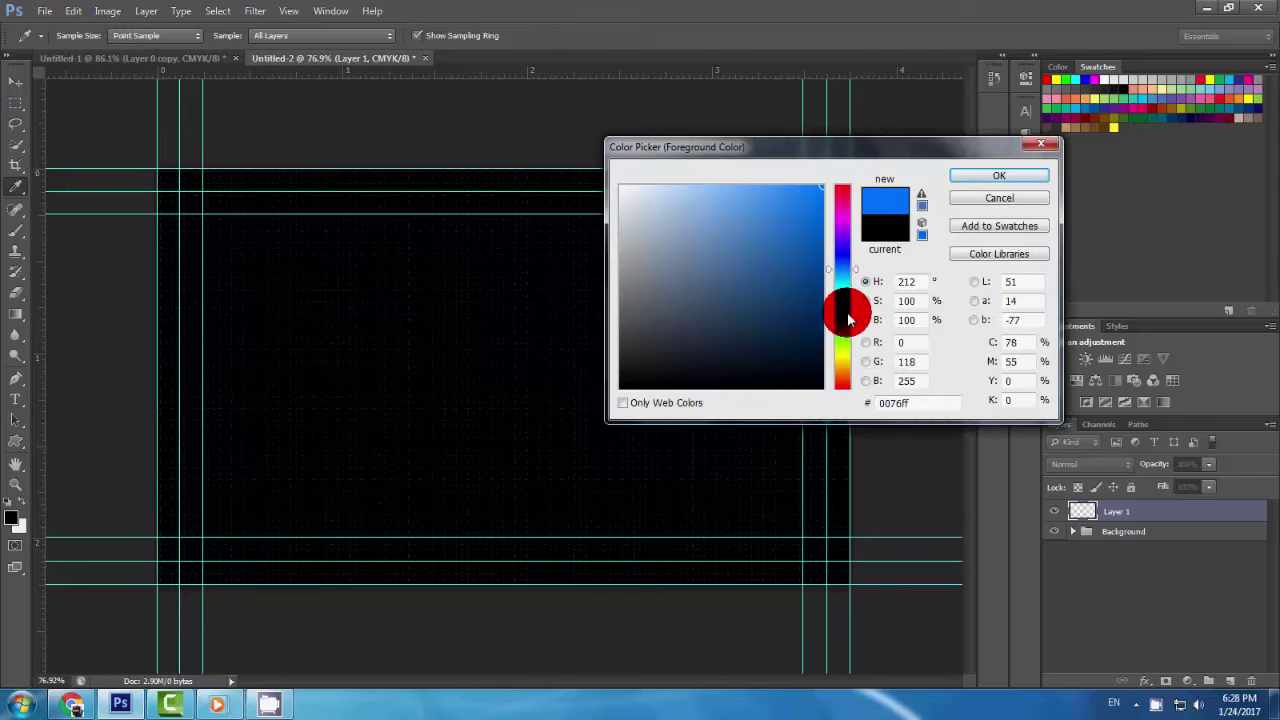
pyautogui.click(842, 188)
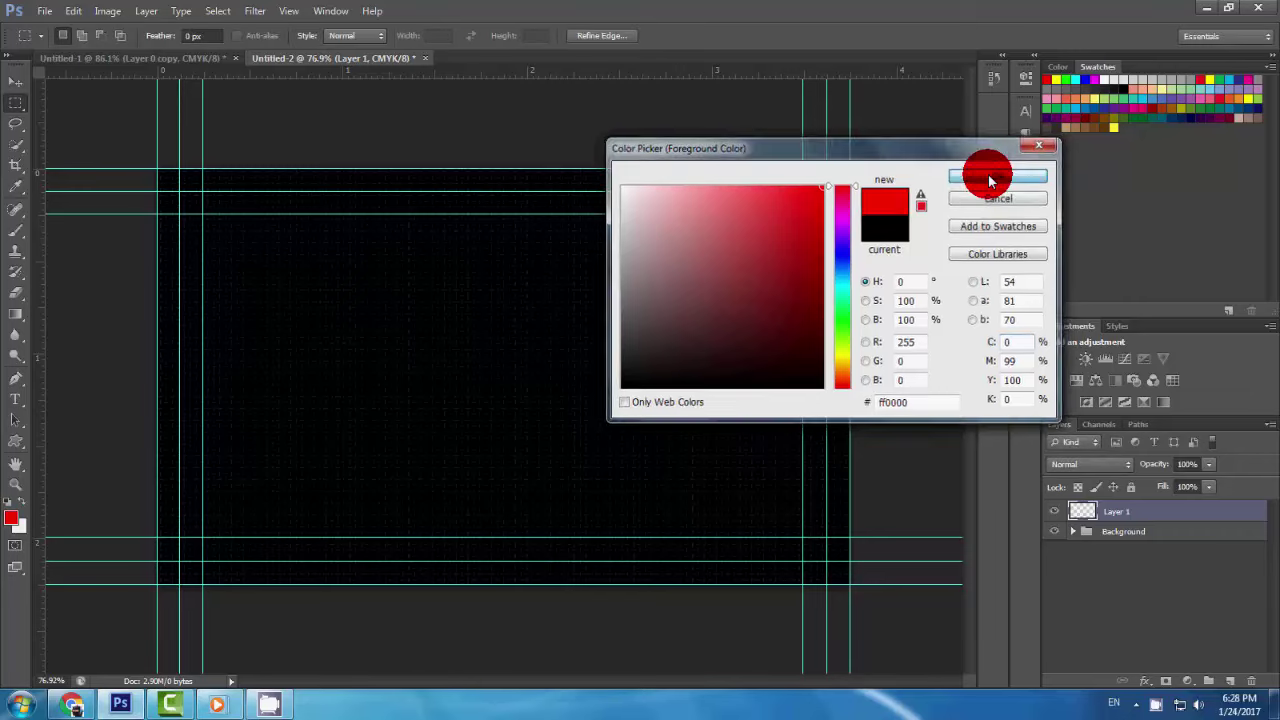
pyautogui.click(975, 180)
pyautogui.hotkey('alt', 'BackSpace')
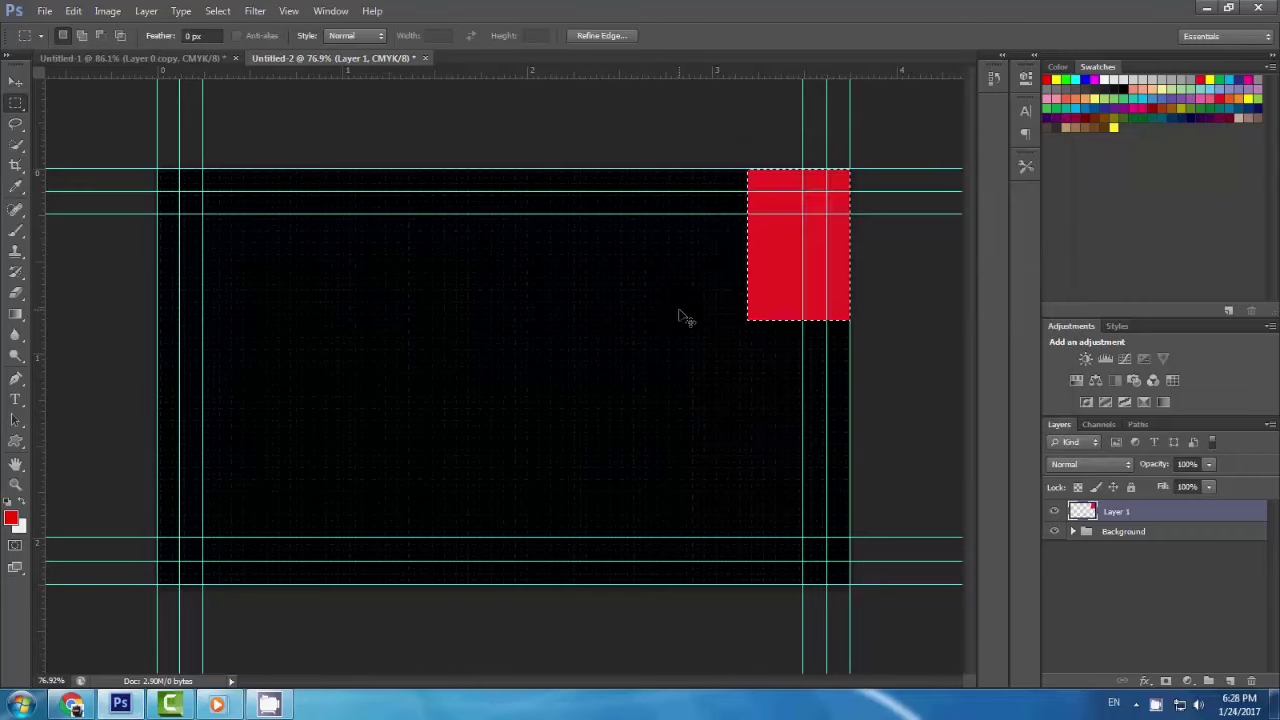
# Step: Duplicate the red block and move the copy to the bottom-right corner
pyautogui.hotkey('ctrl', 'd')
pyautogui.hotkey('ctrl', 'j')
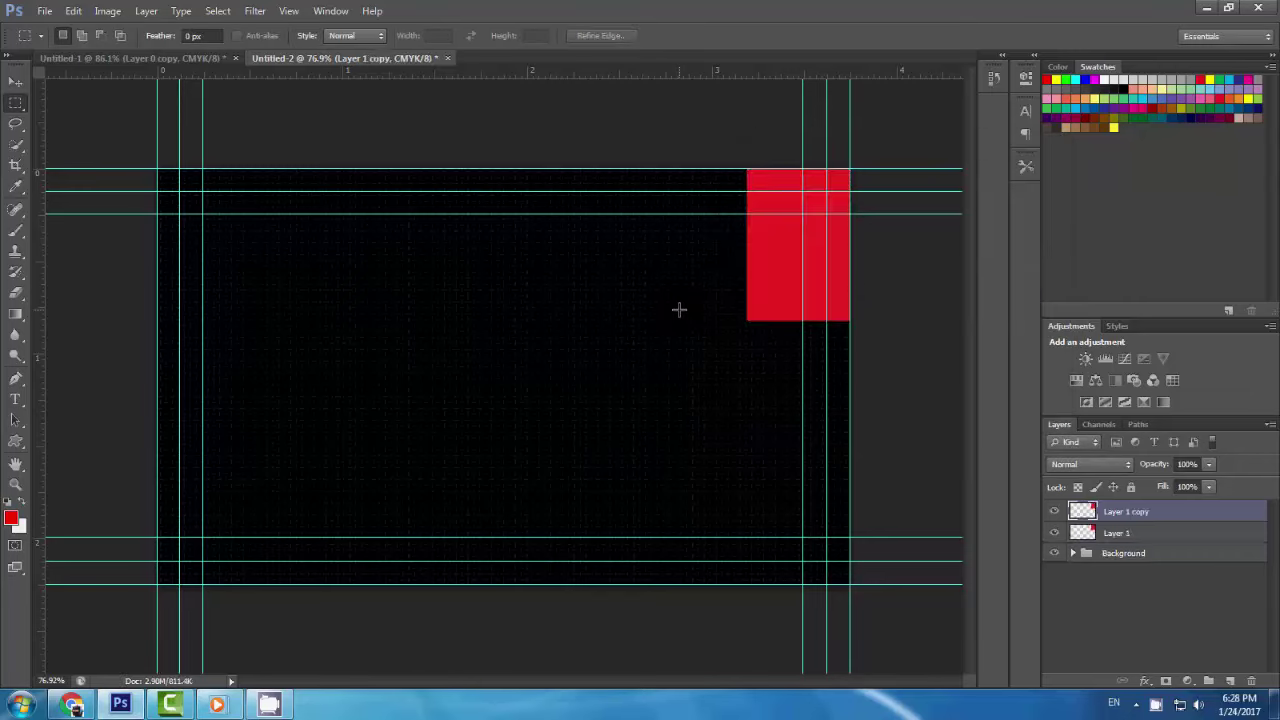
pyautogui.press('v')
pyautogui.moveTo(818, 306); pyautogui.dragTo(822, 558)
pyautogui.click(1149, 575)
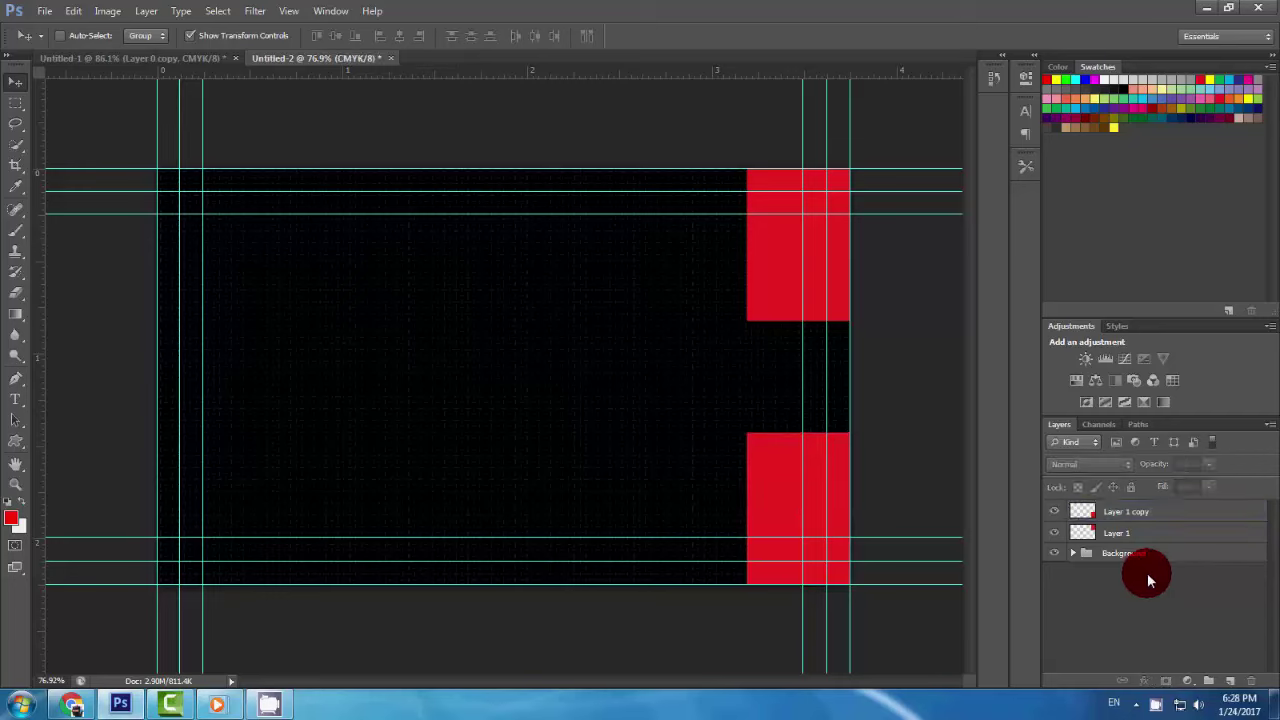
# Step: On a new layer, stroke a 0.7-inch square in the card's left area with red
pyautogui.click(1232, 682)
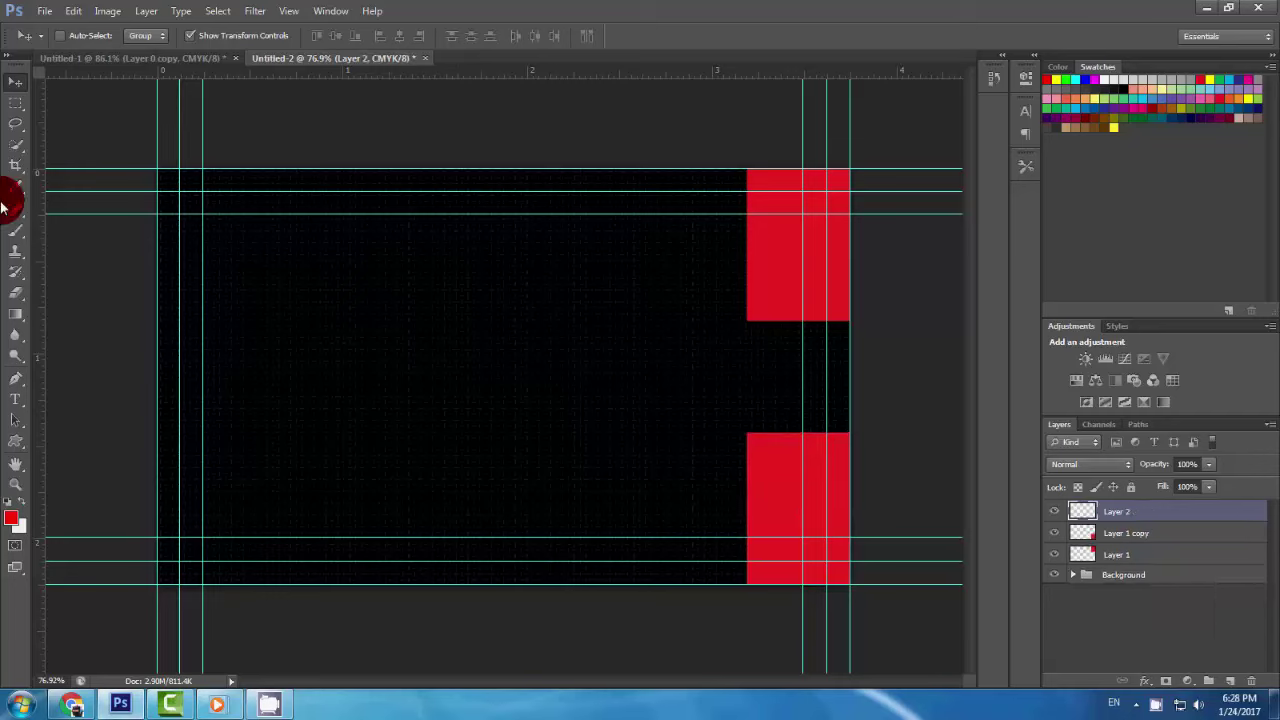
pyautogui.click(15, 103)
pyautogui.moveTo(464, 447)
pyautogui.mouseDown()
pyautogui.moveTo(434, 376)
pyautogui.moveTo(439, 388)
pyautogui.mouseUp()
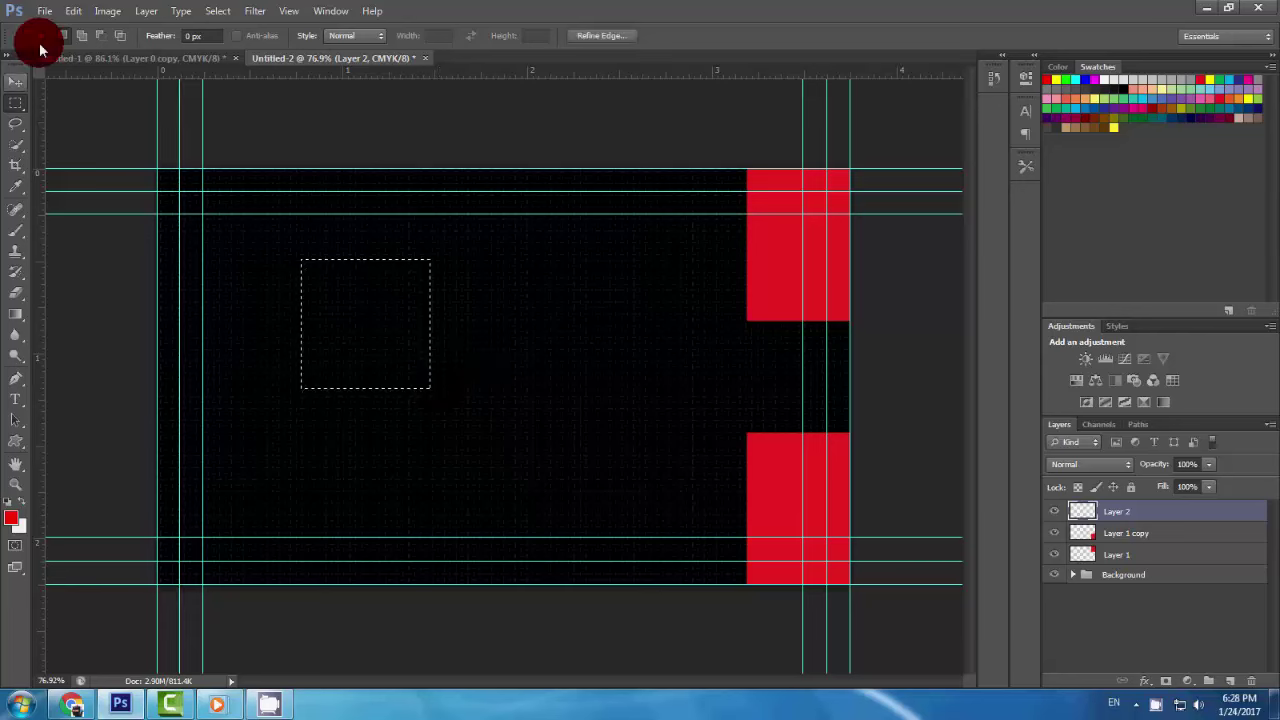
pyautogui.click(73, 10)
pyautogui.click(91, 255)
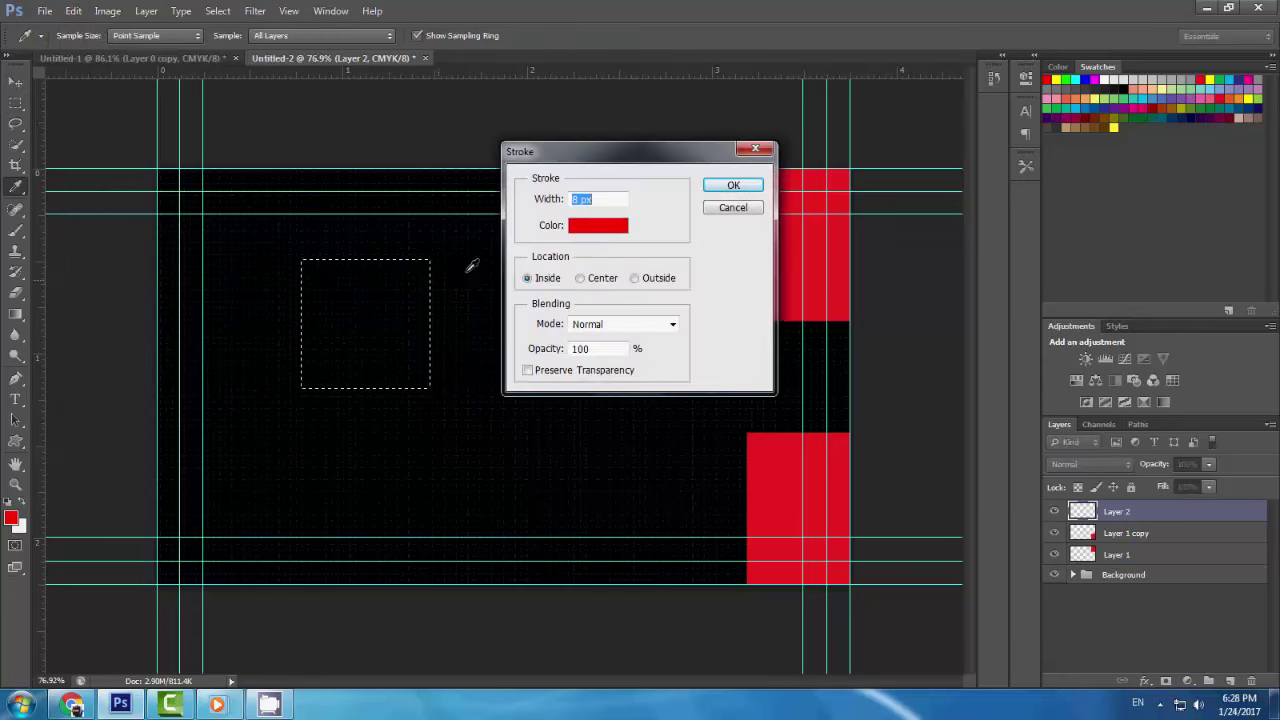
pyautogui.click(603, 225)
pyautogui.moveTo(846, 320); pyautogui.dragTo(986, 177)
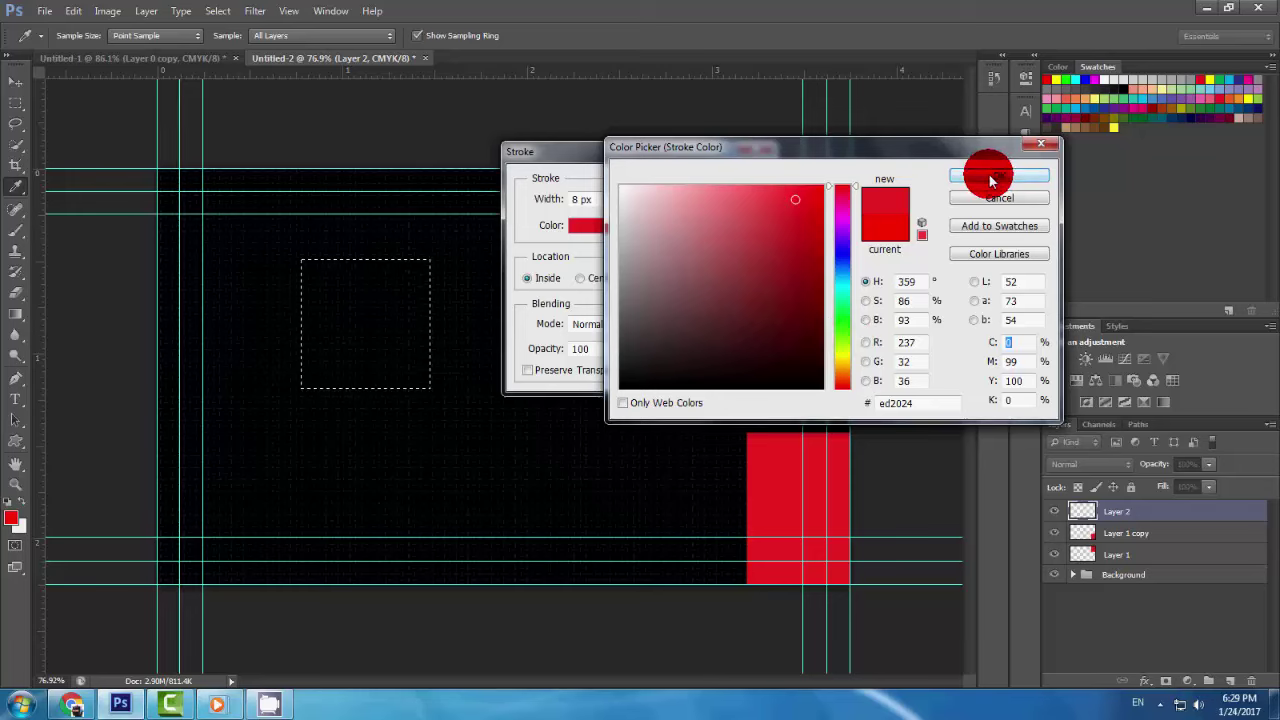
pyautogui.click(990, 176)
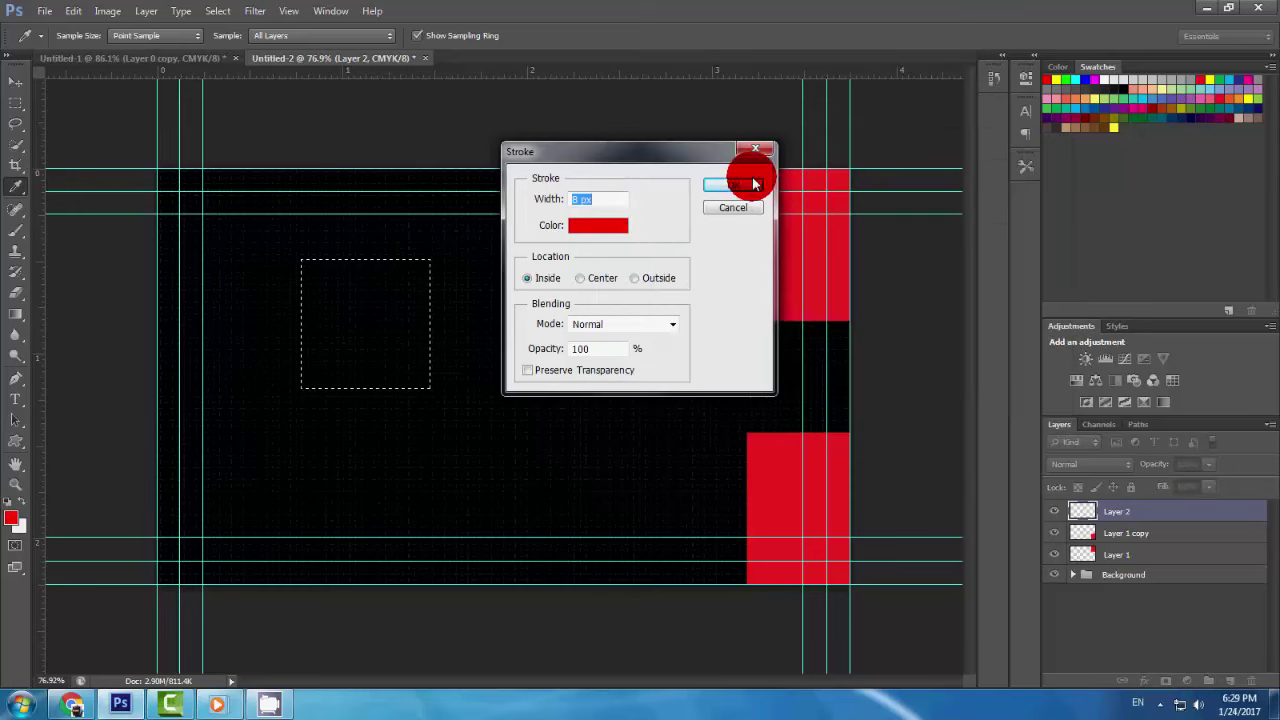
pyautogui.click(737, 180)
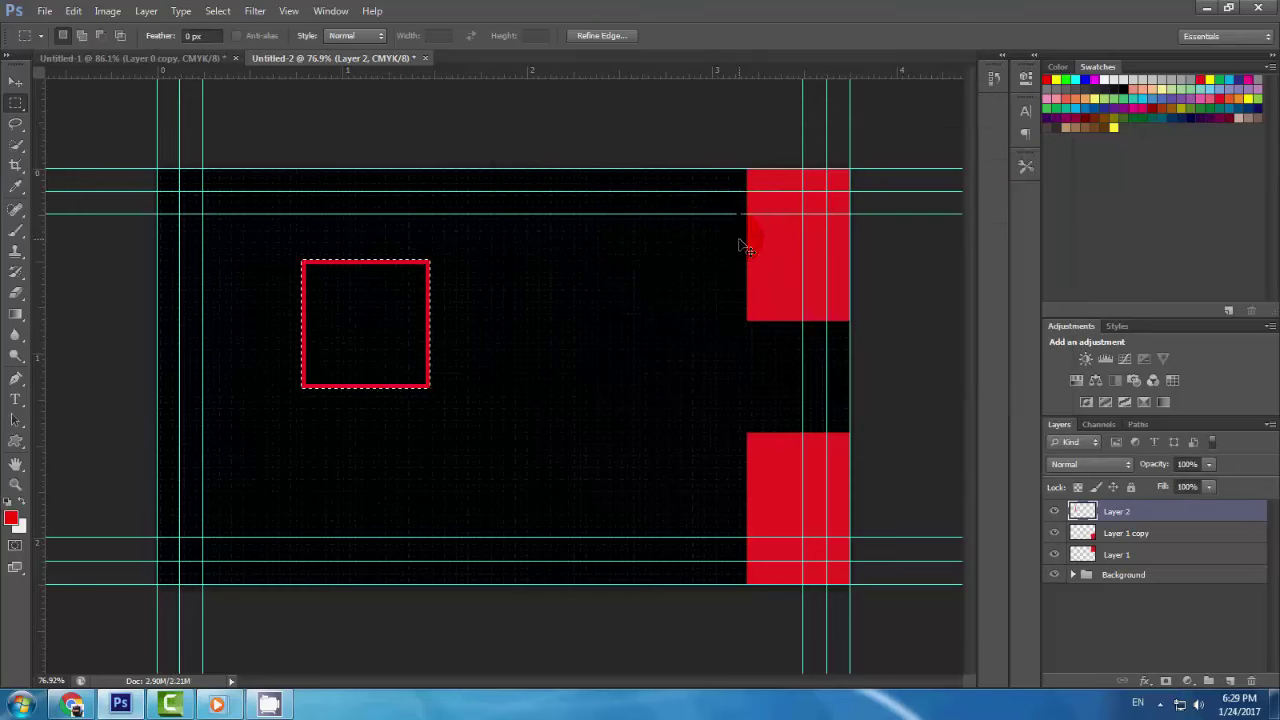
pyautogui.hotkey('ctrl', 'd')
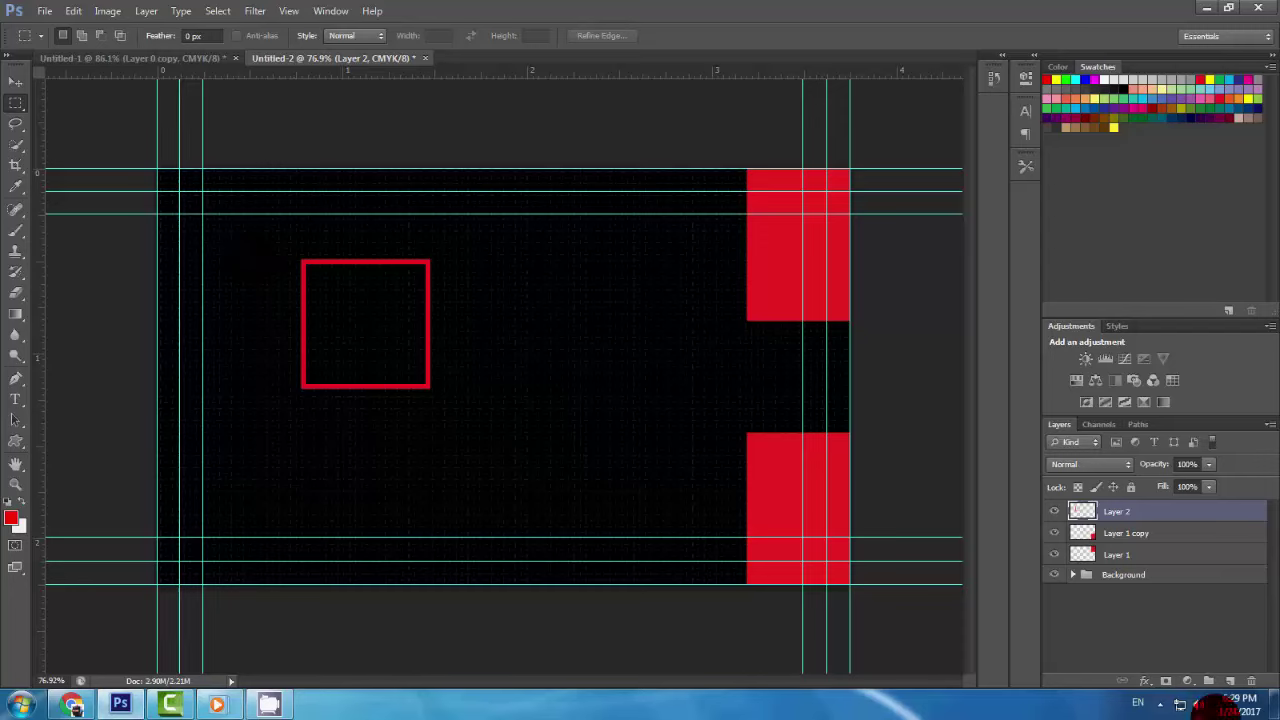
# Step: On another new layer, stroke a smaller square just inside it with an 8 px red inside stroke
pyautogui.click(1229, 682)
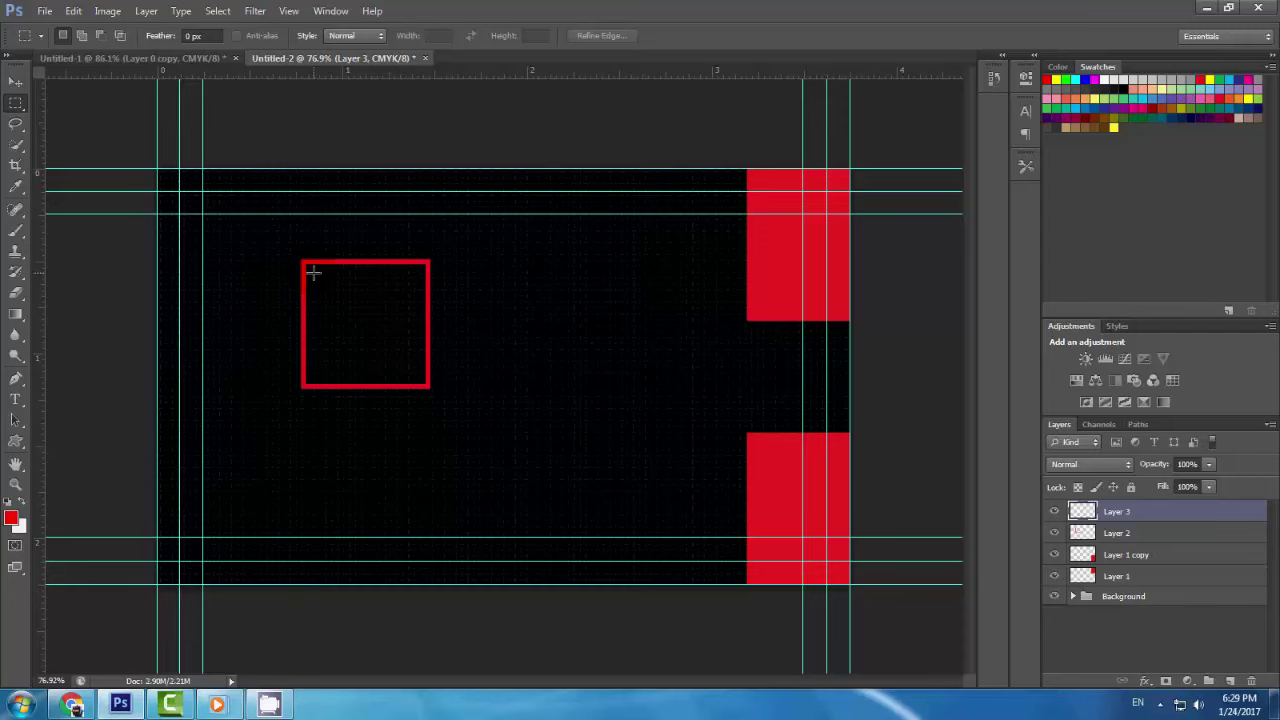
pyautogui.moveTo(314, 272); pyautogui.dragTo(419, 376)
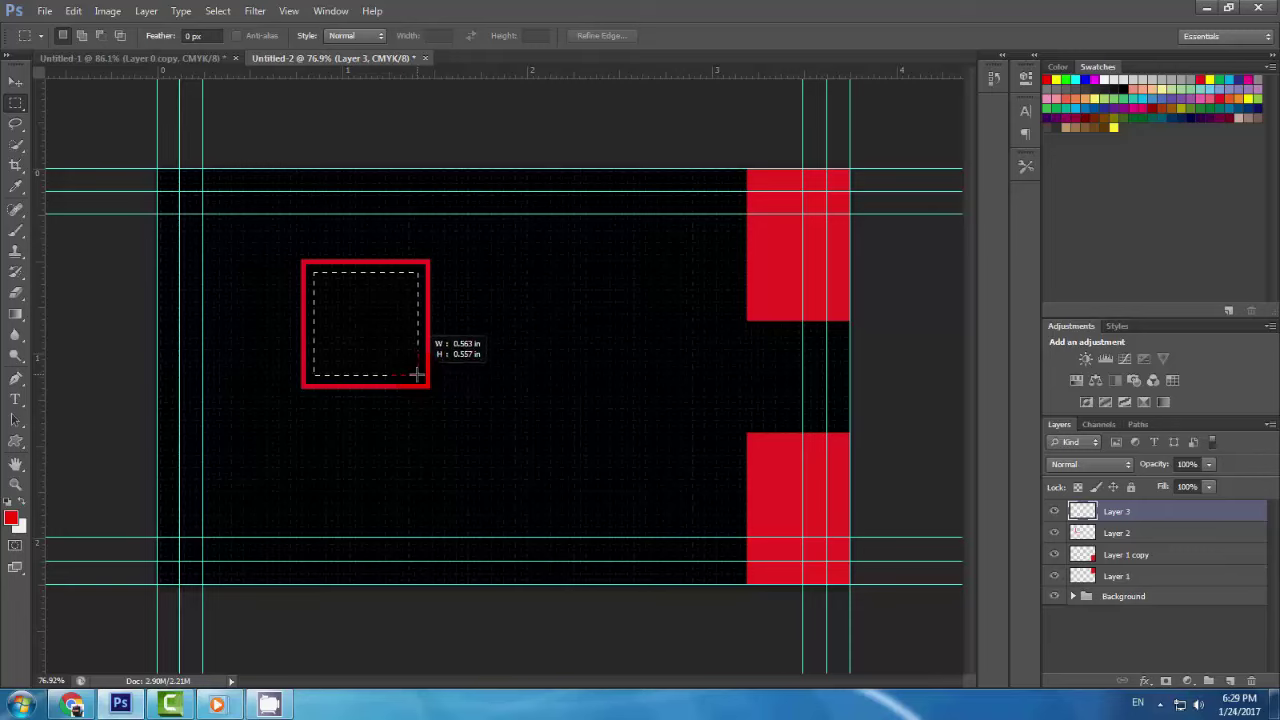
pyautogui.click(74, 11)
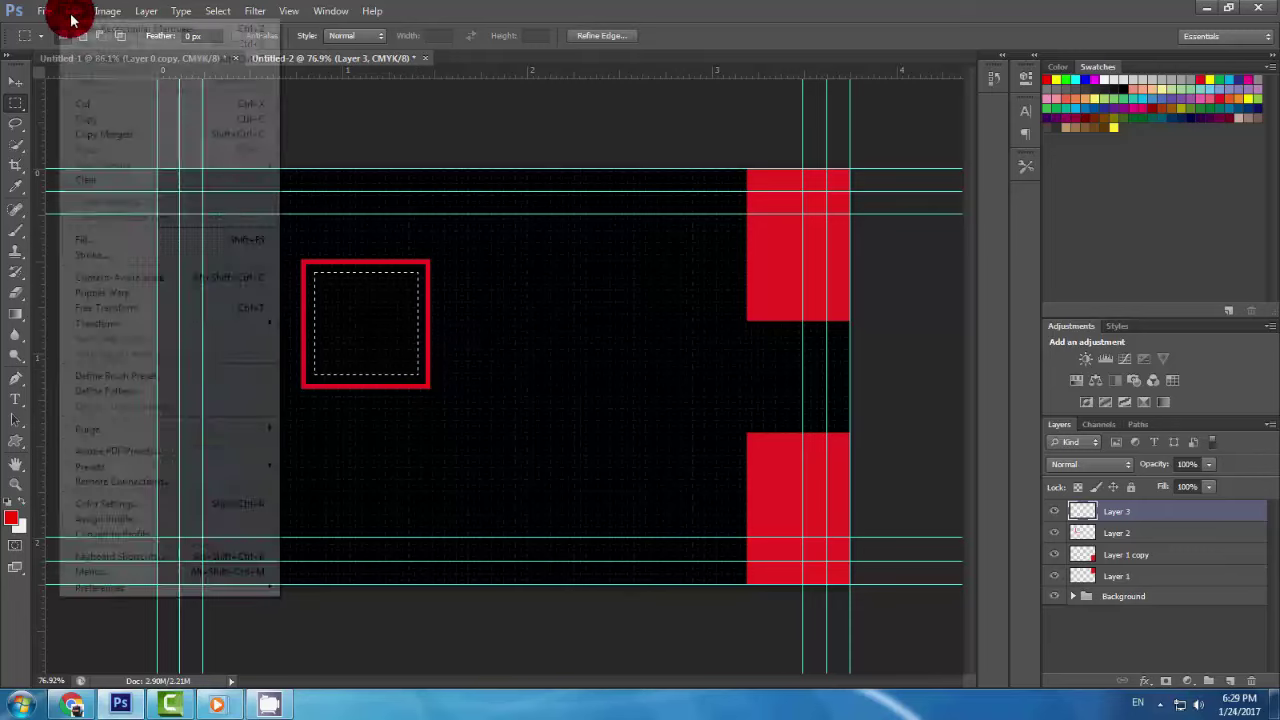
pyautogui.click(91, 255)
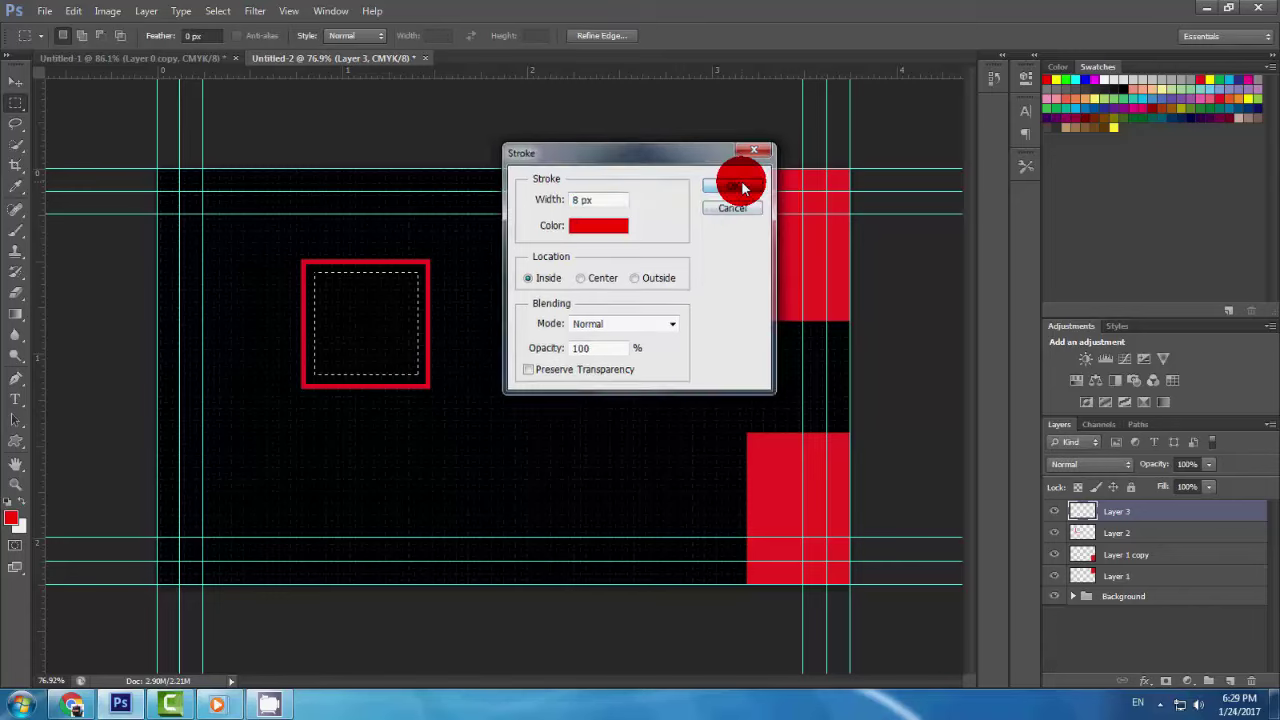
pyautogui.click(737, 186)
pyautogui.click(737, 181)
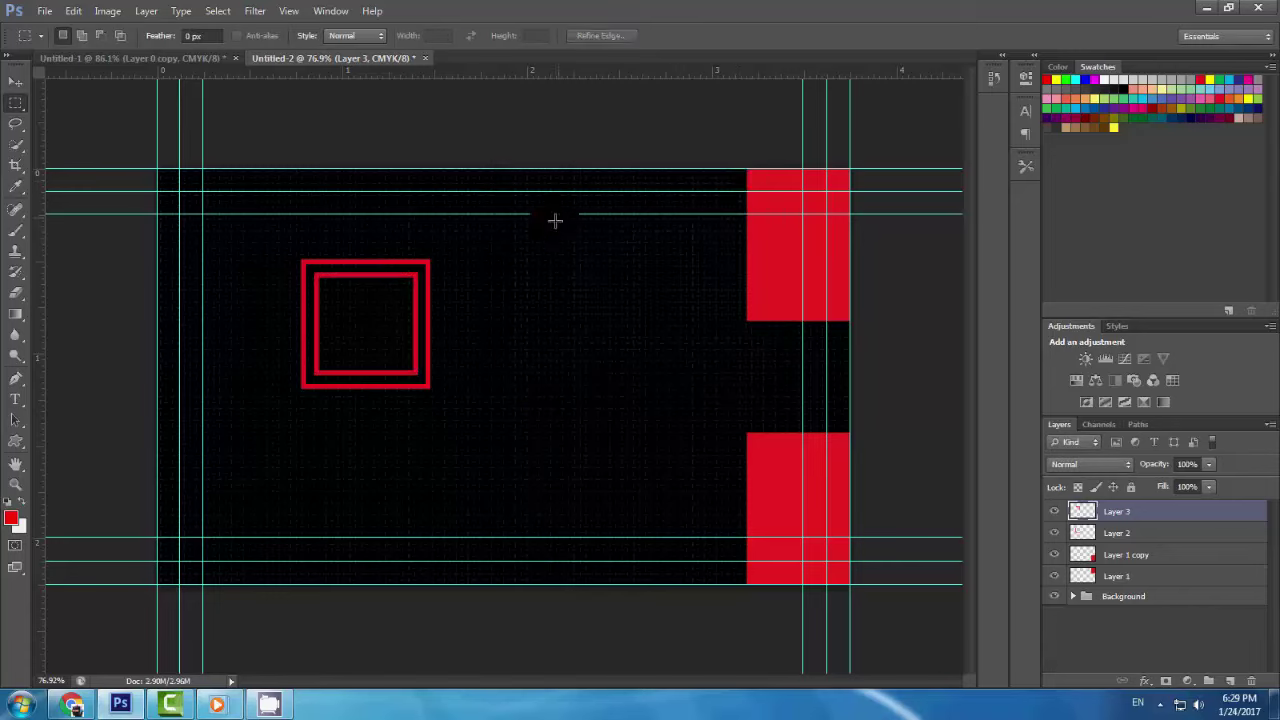
pyautogui.click(17, 92)
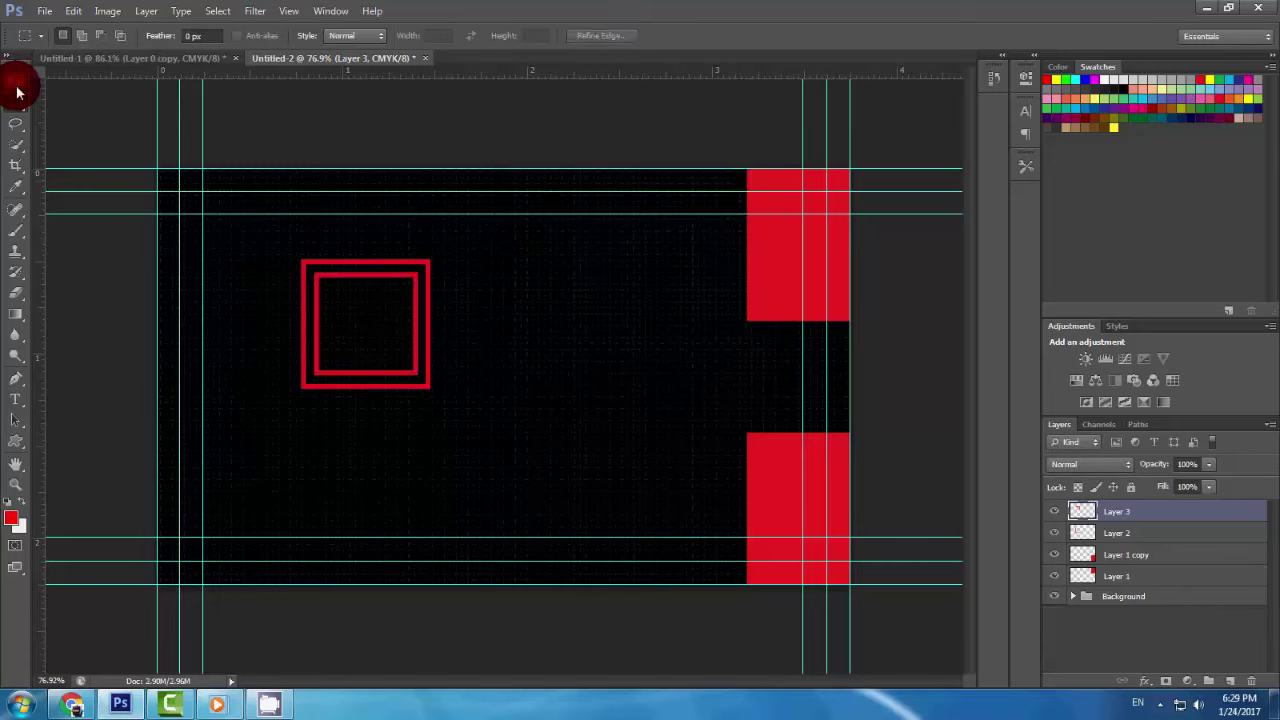
# Step: Draw a red four-diamond custom shape beside the square frame
pyautogui.click(16, 437)
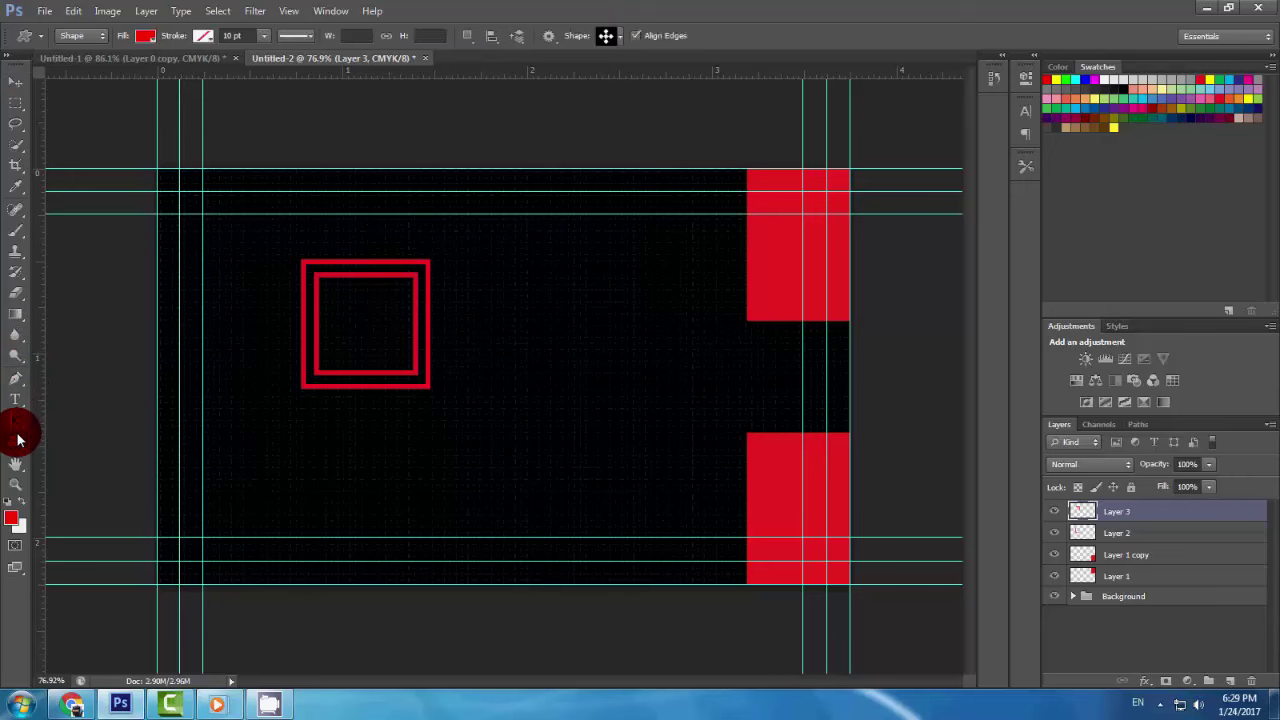
pyautogui.click(620, 37)
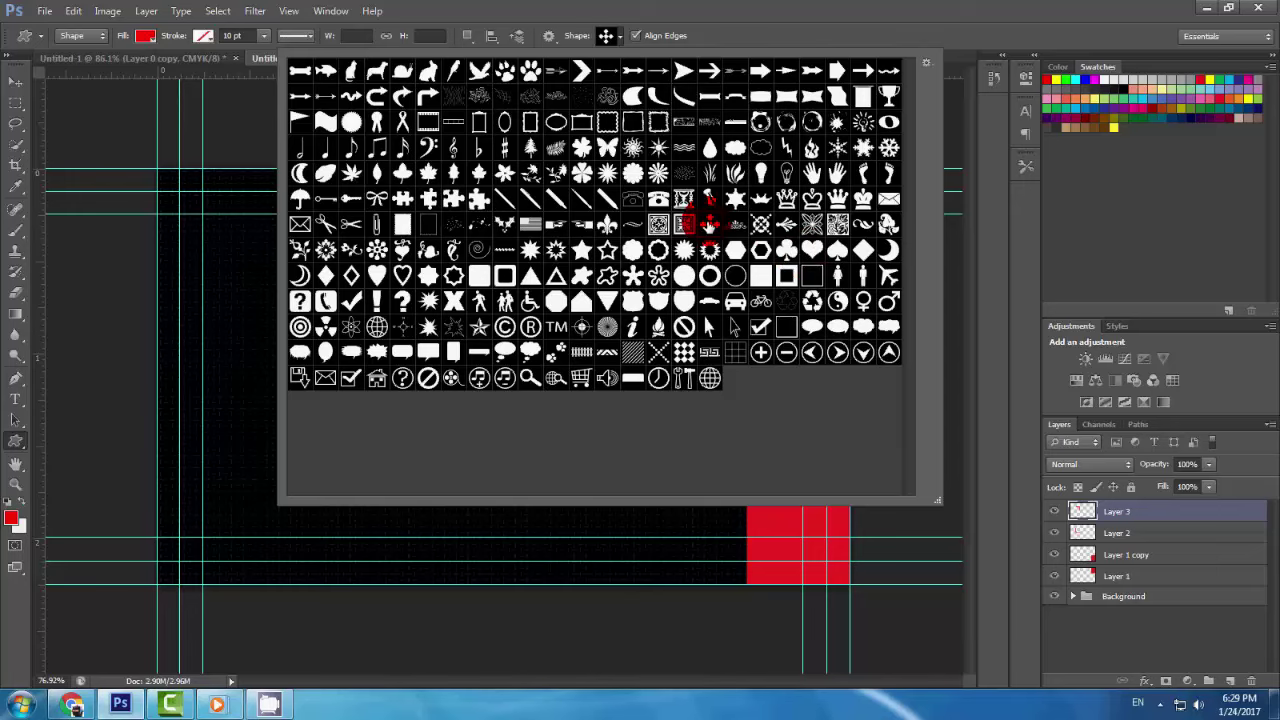
pyautogui.doubleClick(708, 228)
pyautogui.moveTo(578, 315); pyautogui.dragTo(601, 340)
# Step: Centre Shape 1 on Layers 2 and 3, then rotate it 45°
pyautogui.click(15, 80)
pyautogui.click(1150, 565)
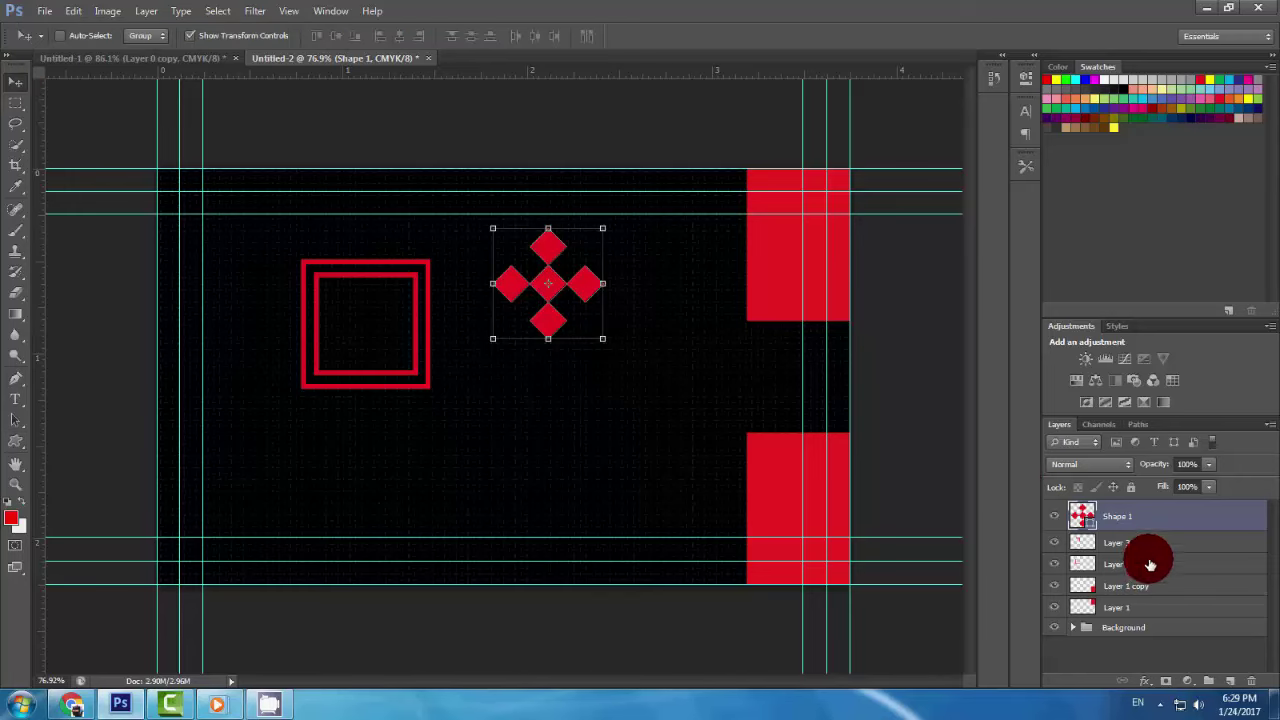
pyautogui.click(385, 38)
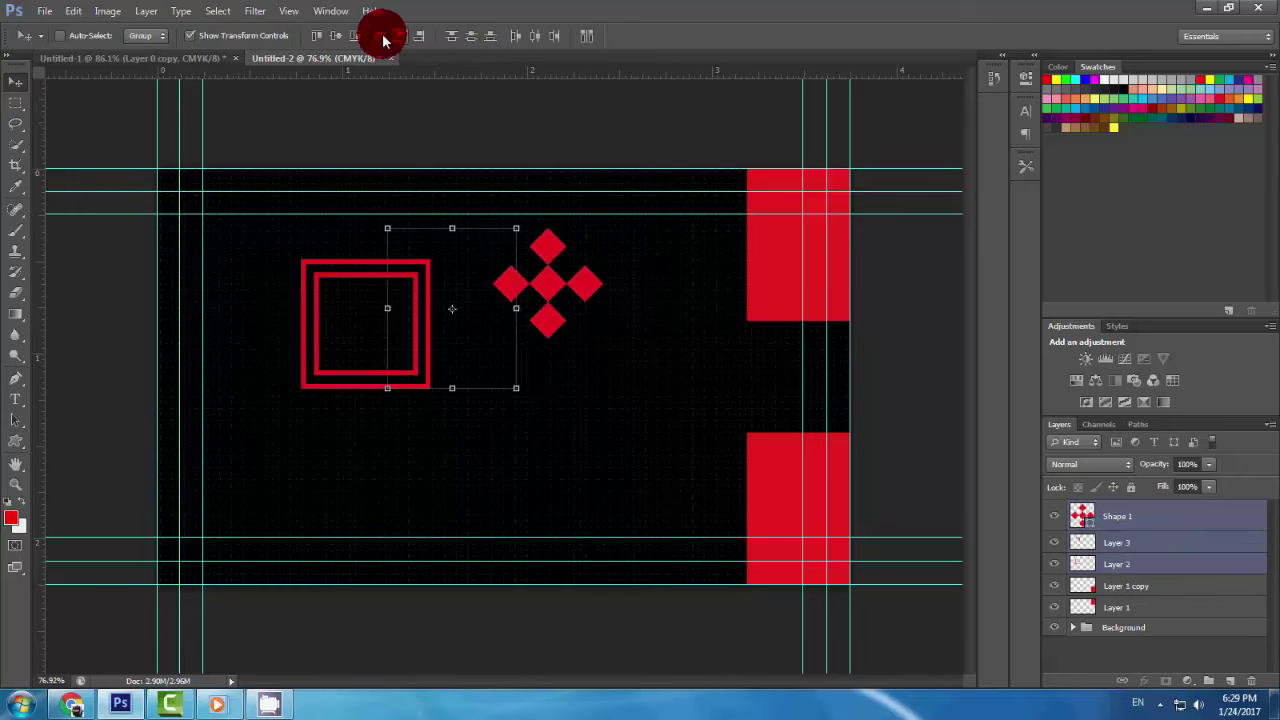
pyautogui.click(338, 40)
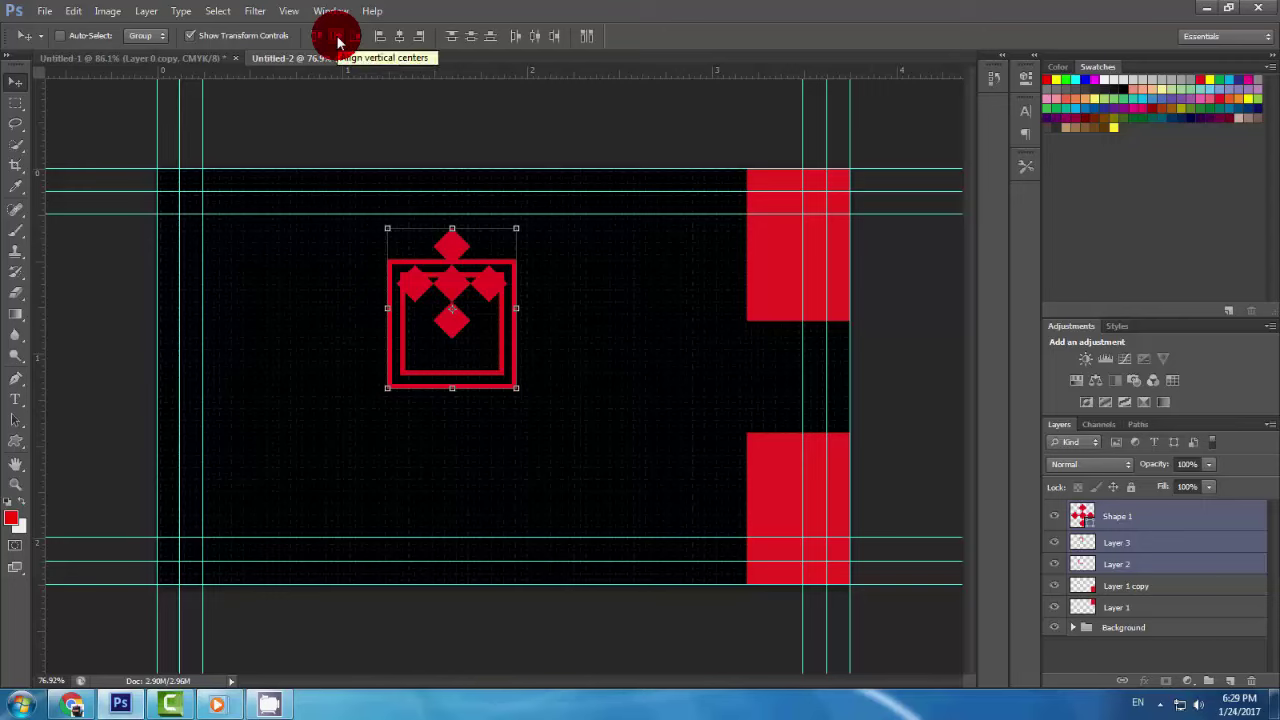
pyautogui.click(337, 37)
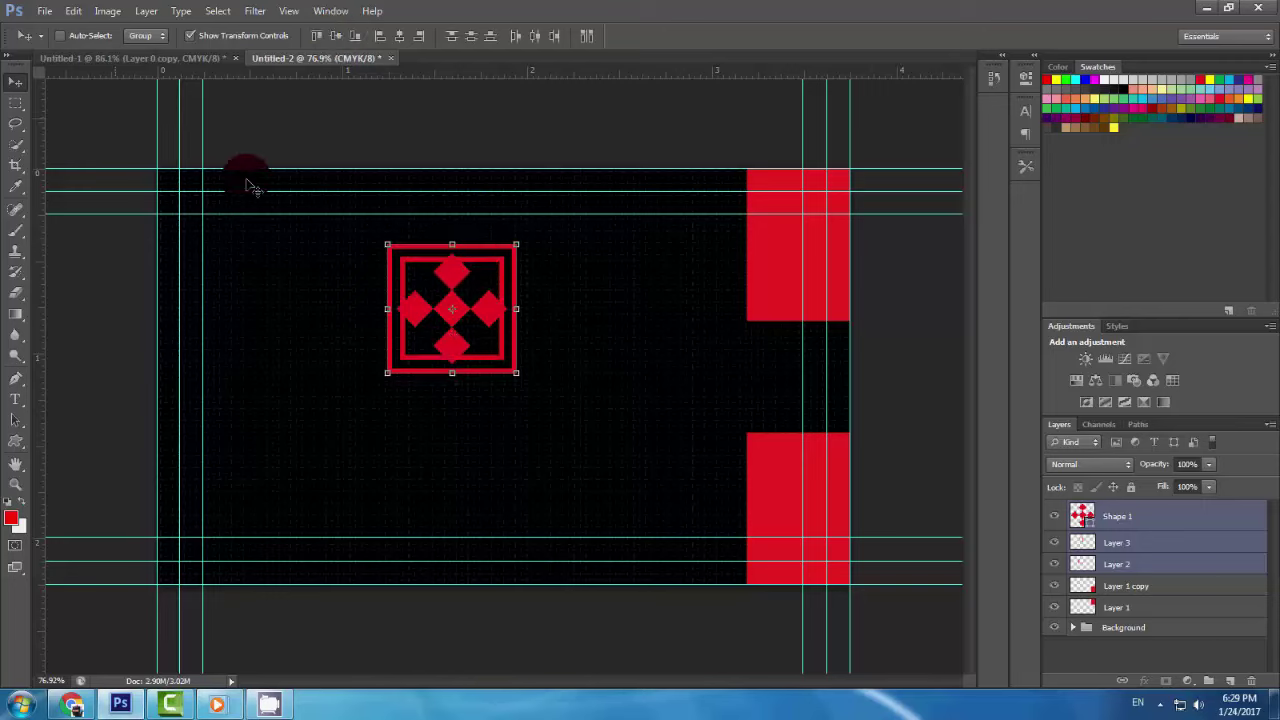
pyautogui.click(1110, 515)
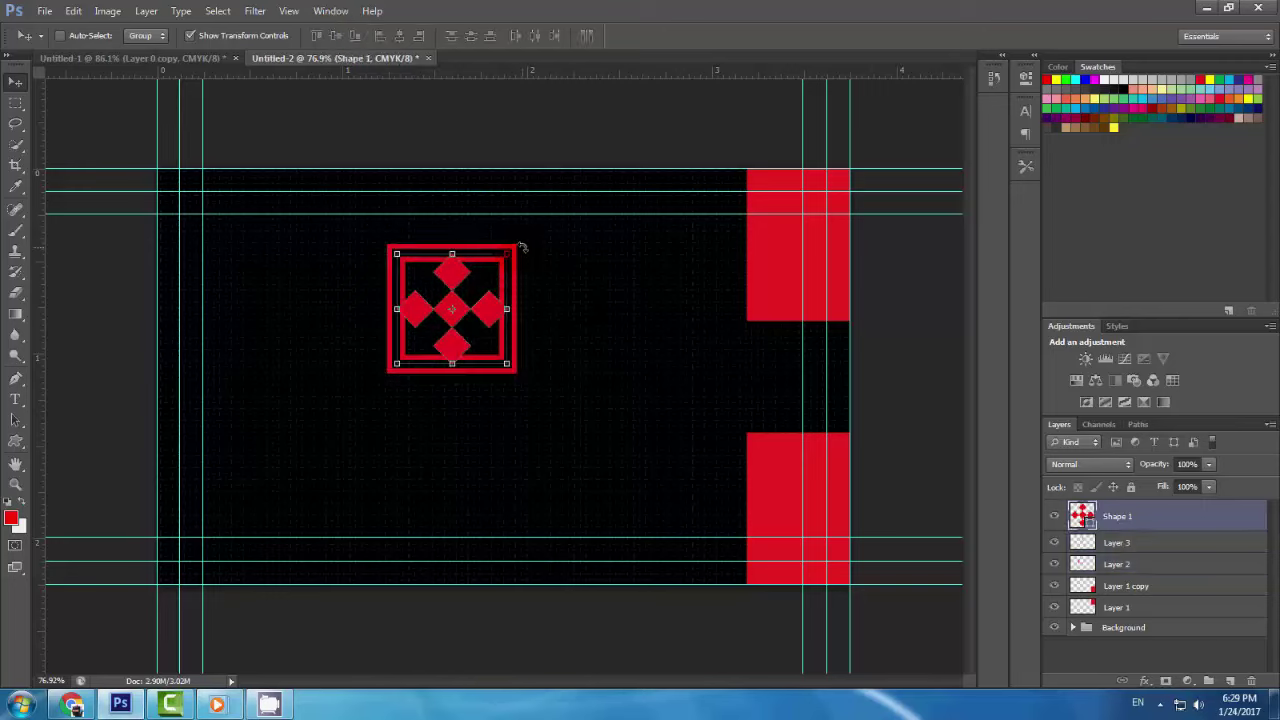
pyautogui.moveTo(521, 246); pyautogui.dragTo(519, 315)
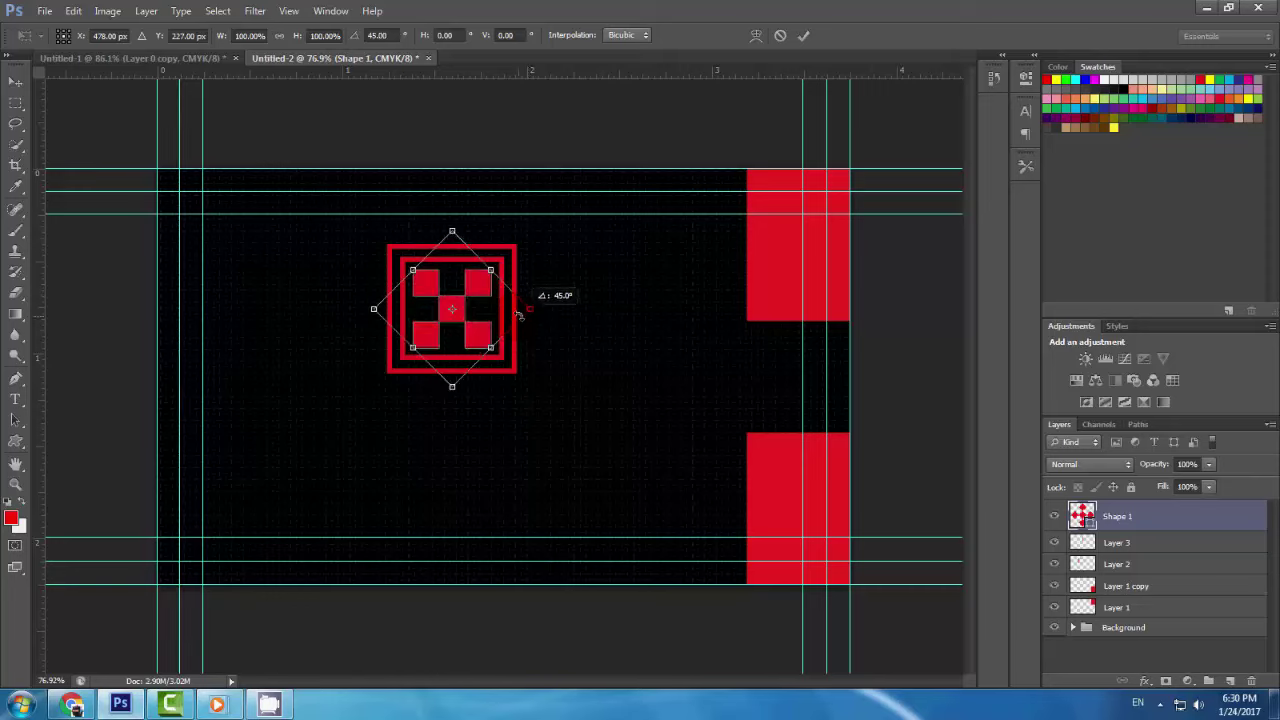
# Step: Rotate the diamonds and both square outlines together into a 45° tilted emblem
pyautogui.press('Return')
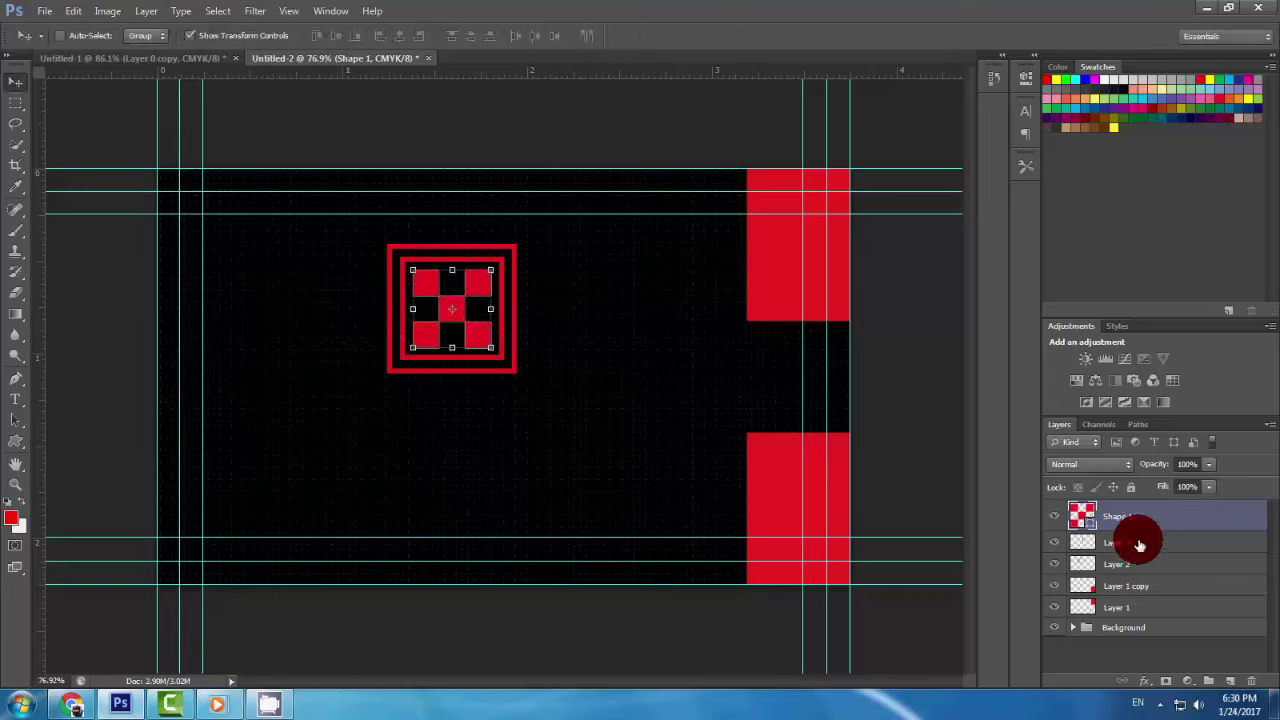
pyautogui.moveTo(1137, 534); pyautogui.dragTo(1137, 572)
pyautogui.keyDown('shift'); pyautogui.click(1137, 565); pyautogui.keyUp('shift')
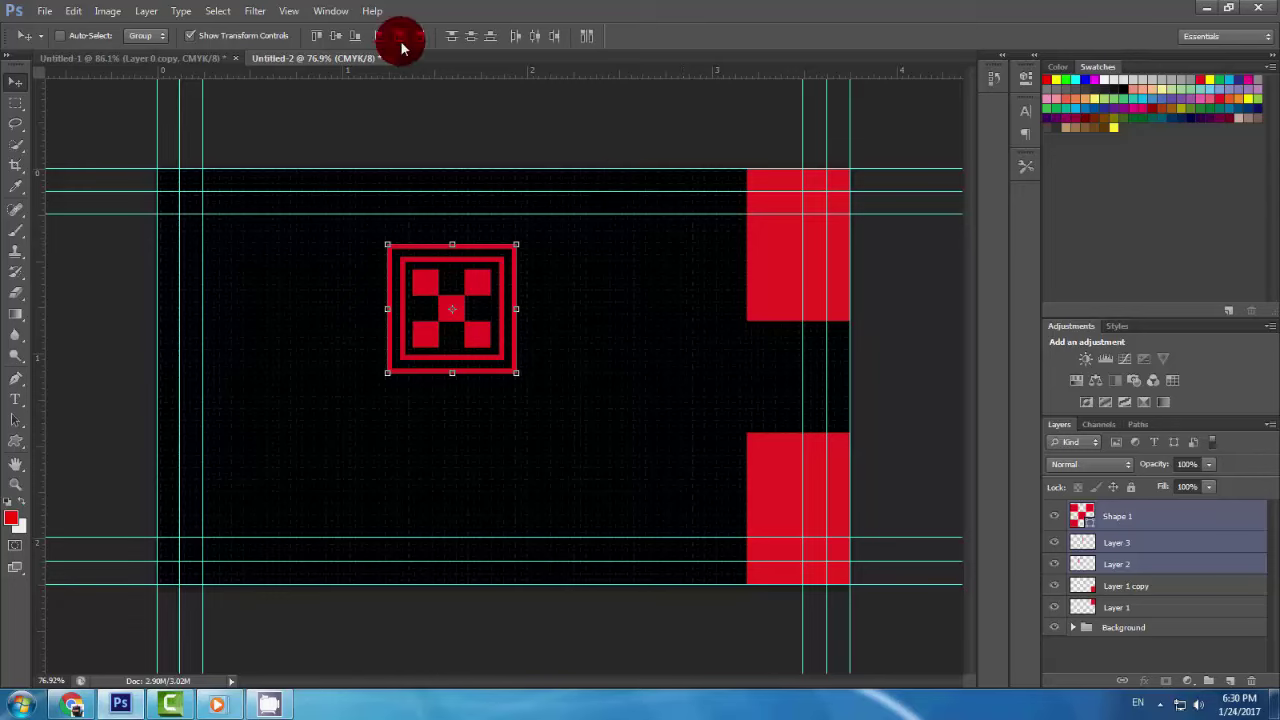
pyautogui.hotkey('ctrl', 't')
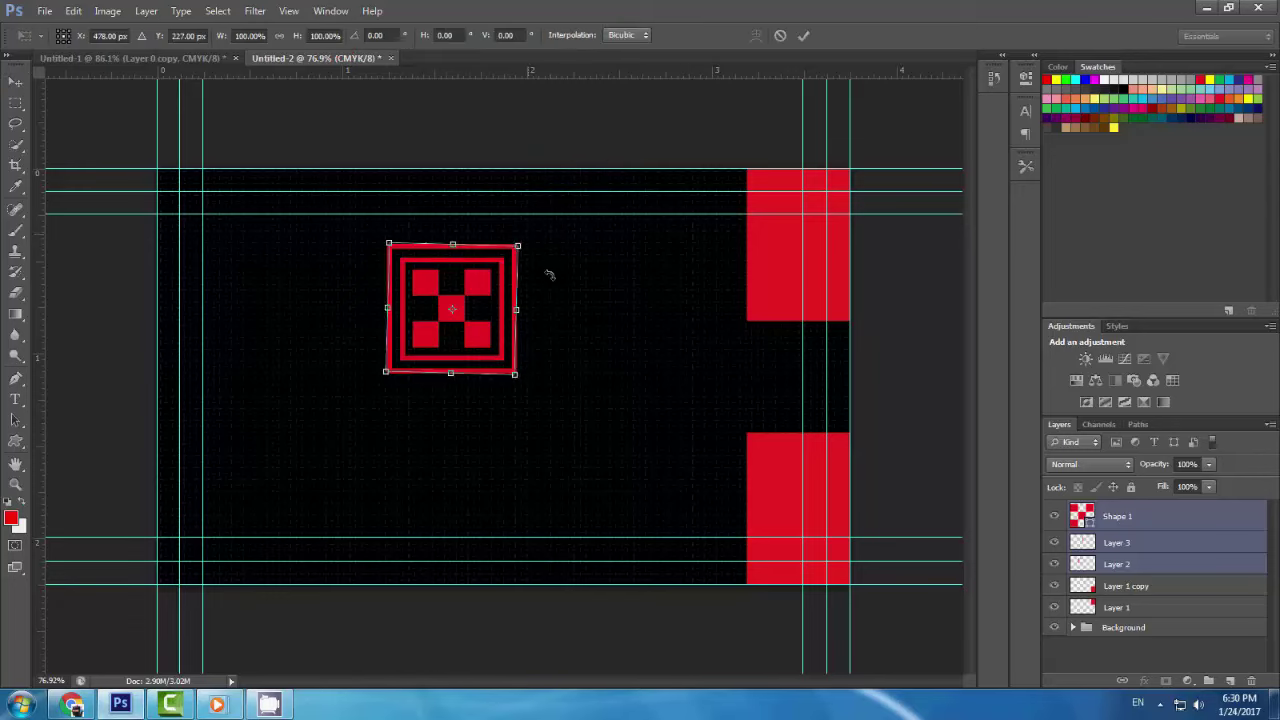
pyautogui.moveTo(543, 268)
pyautogui.mouseDown()
pyautogui.moveTo(563, 336)
pyautogui.moveTo(569, 312)
pyautogui.moveTo(773, 387)
pyautogui.mouseUp()
pyautogui.press('Return')
# Step: Shrink the emblem slightly and nudge it up one pixel and right two pixels
pyautogui.scroll(3, 726, 398)
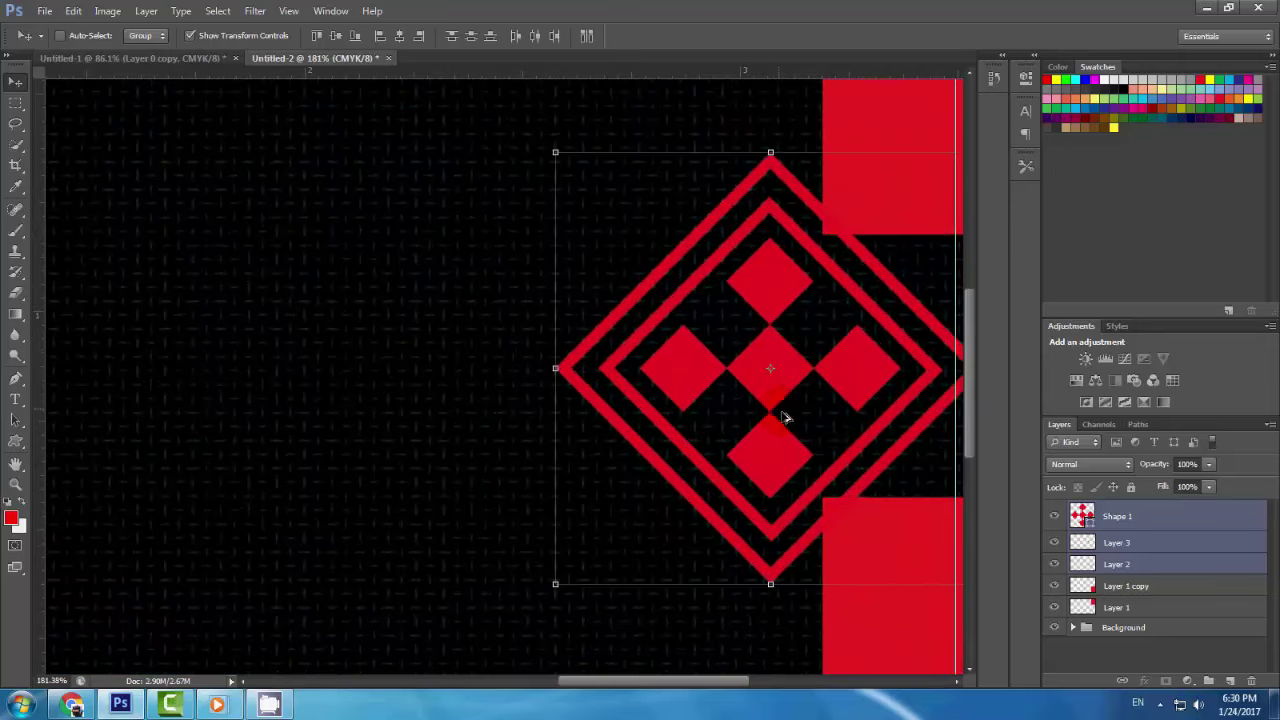
pyautogui.moveTo(841, 441); pyautogui.dragTo(589, 401)
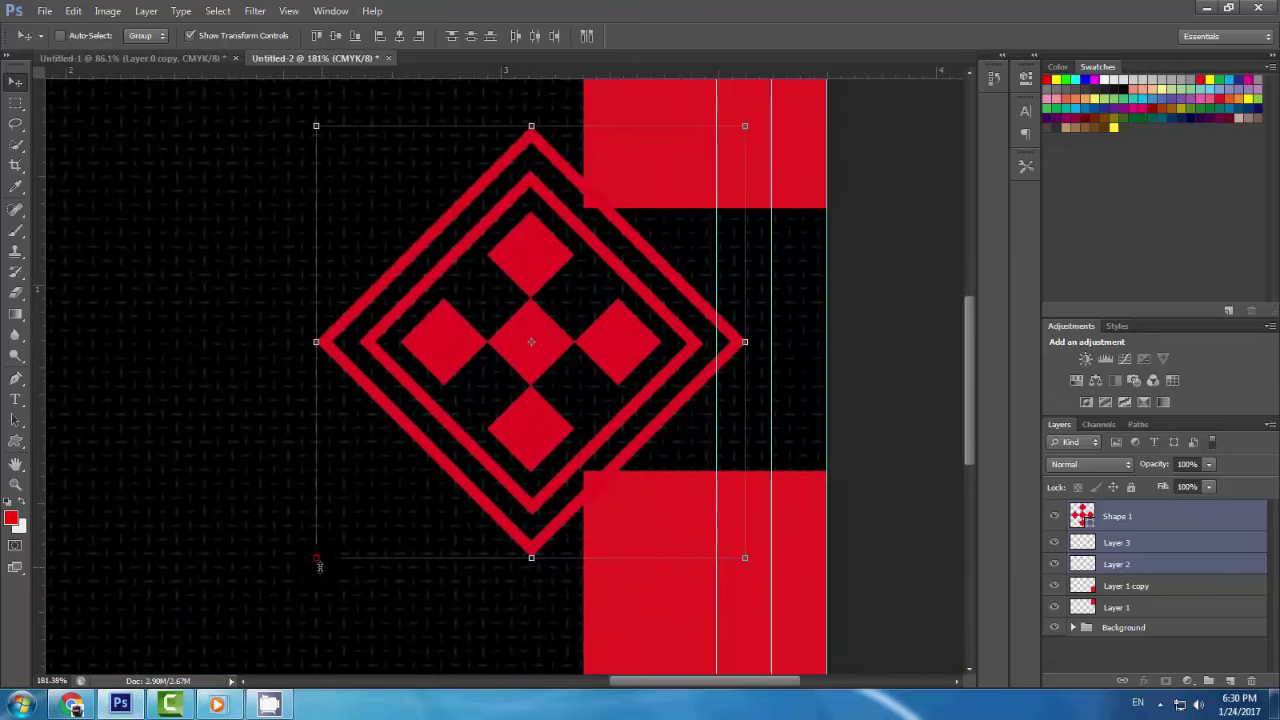
pyautogui.moveTo(317, 560); pyautogui.dragTo(427, 500)
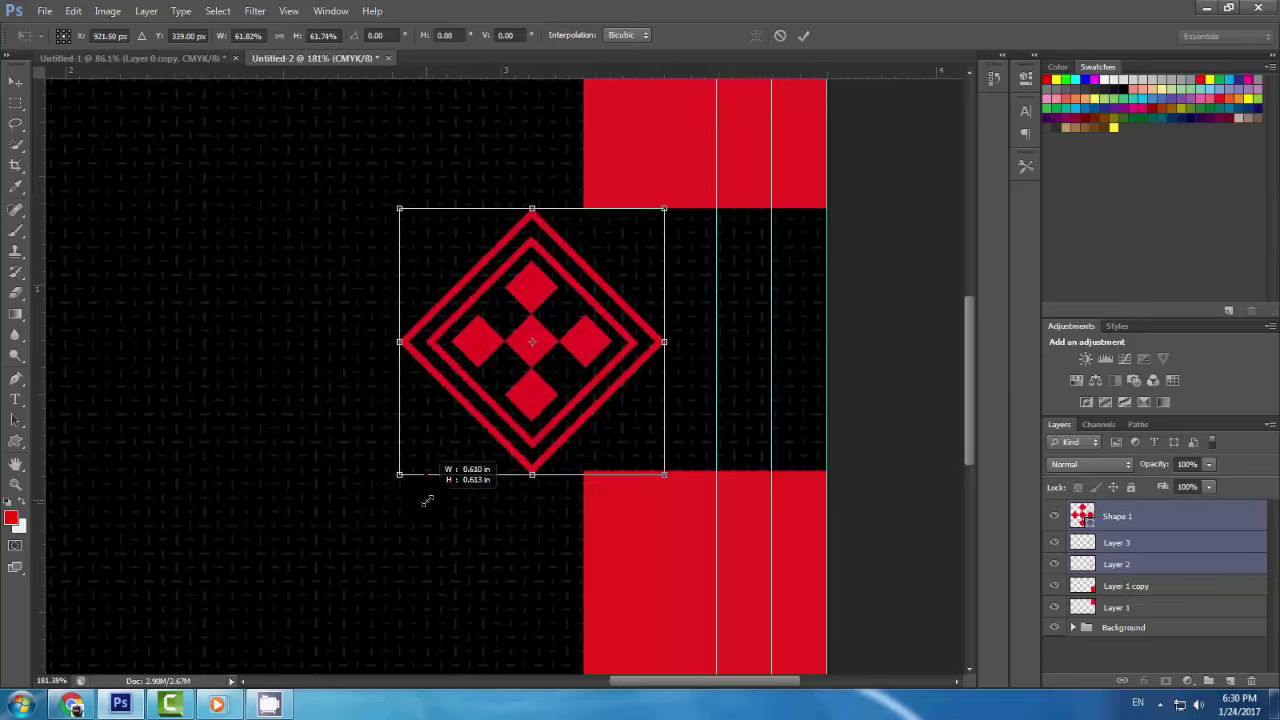
pyautogui.click(663, 475)
pyautogui.moveTo(663, 475); pyautogui.dragTo(660, 467)
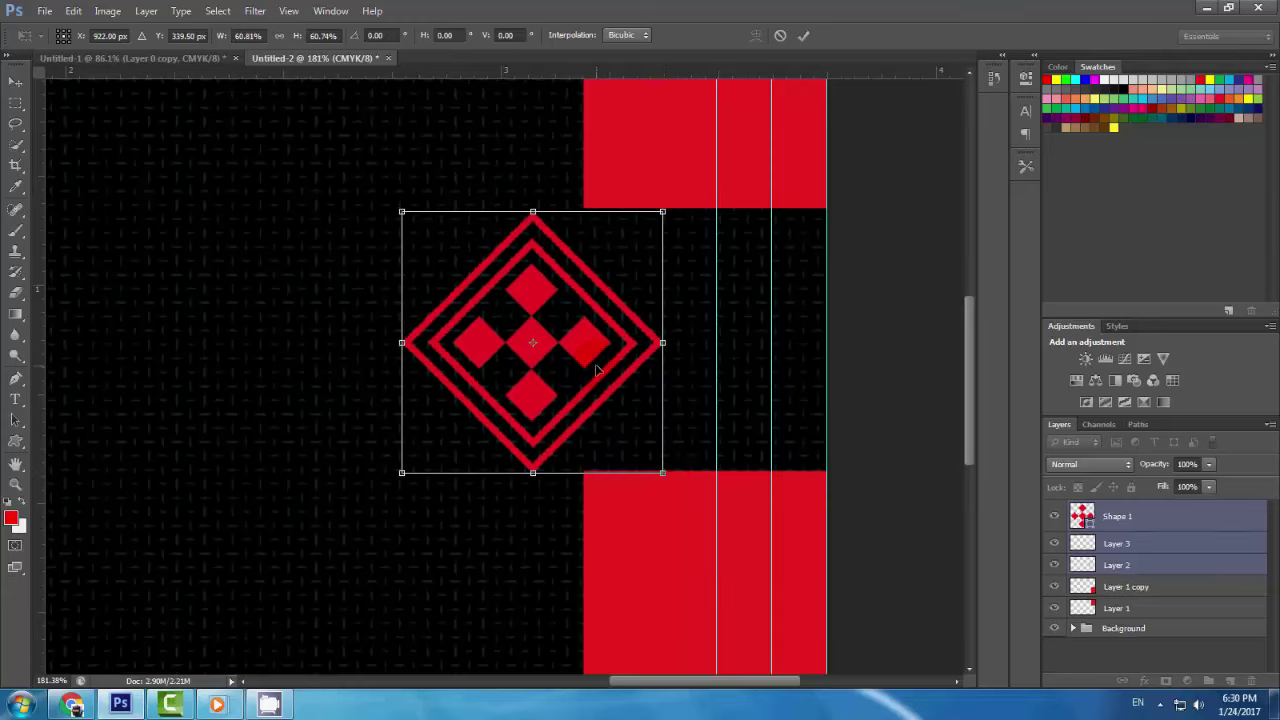
pyautogui.press('Up')
pyautogui.press('Up')
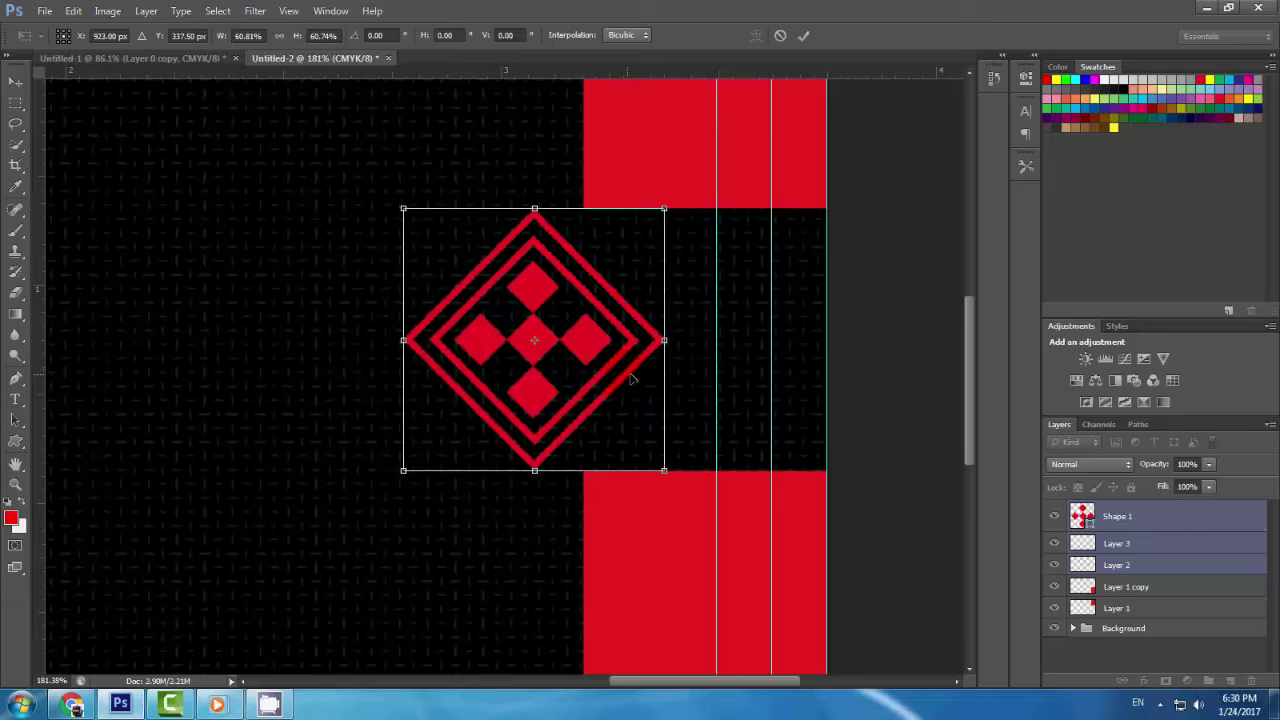
pyautogui.press('Right')
pyautogui.press('Right')
pyautogui.press('Right')
pyautogui.press('Right')
pyautogui.press('Right')
pyautogui.press('Right')
pyautogui.press('Right')
pyautogui.press('Right')
pyautogui.press('Right')
pyautogui.press('Right')
pyautogui.press('Right')
pyautogui.press('Right')
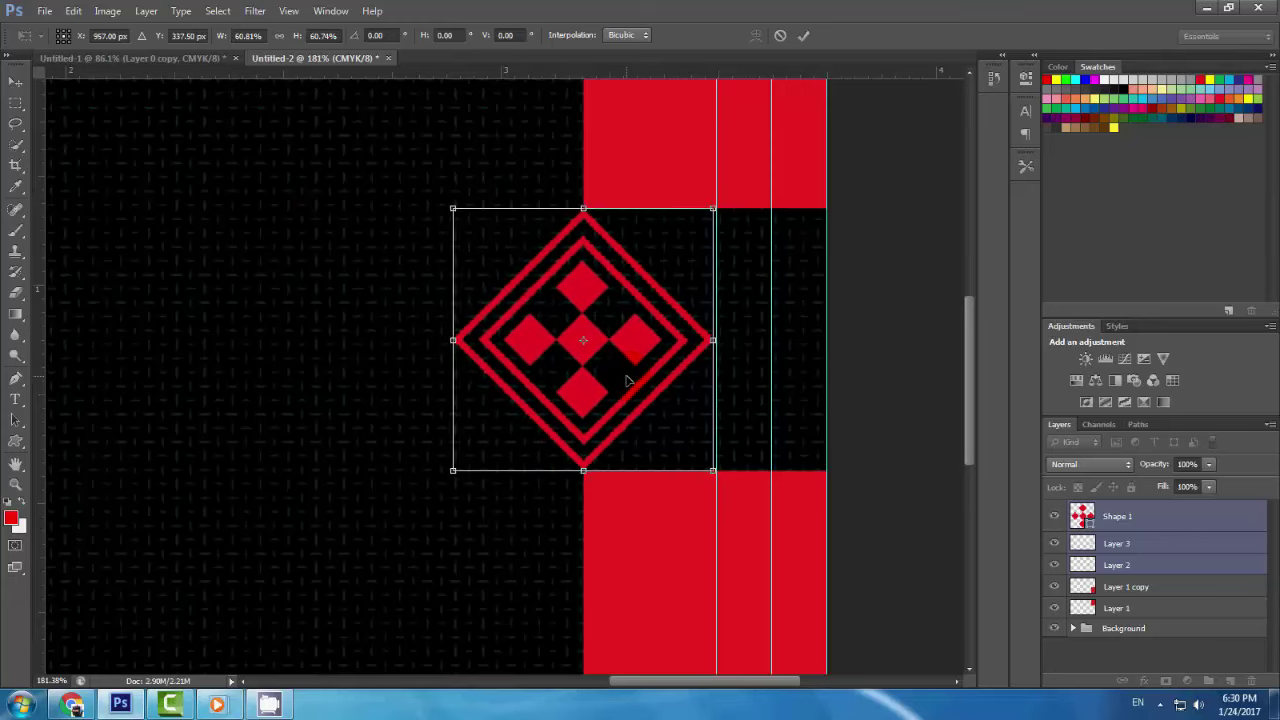
pyautogui.press('Right')
pyautogui.press('Right')
pyautogui.press('Right')
pyautogui.press('Return')
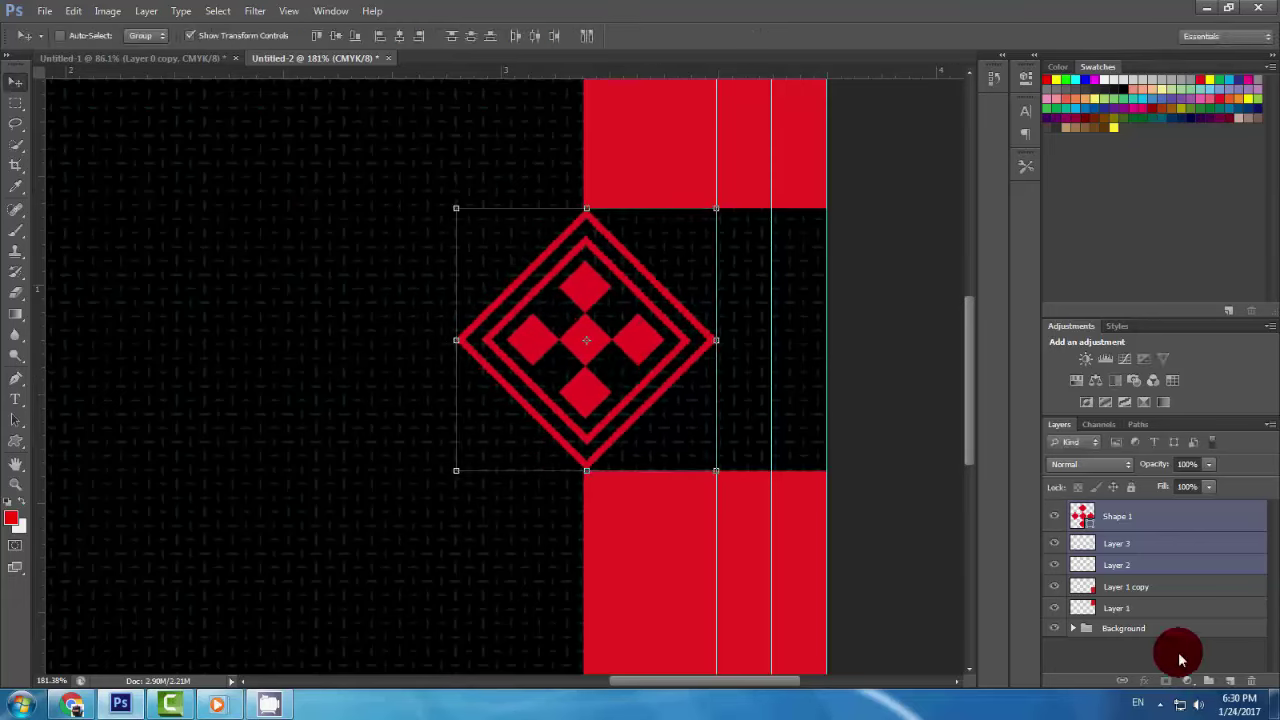
# Step: Merge Shape 1 into Layer 3 and Layer 3 into Layer 2, making the emblem one layer
pyautogui.click(1131, 657)
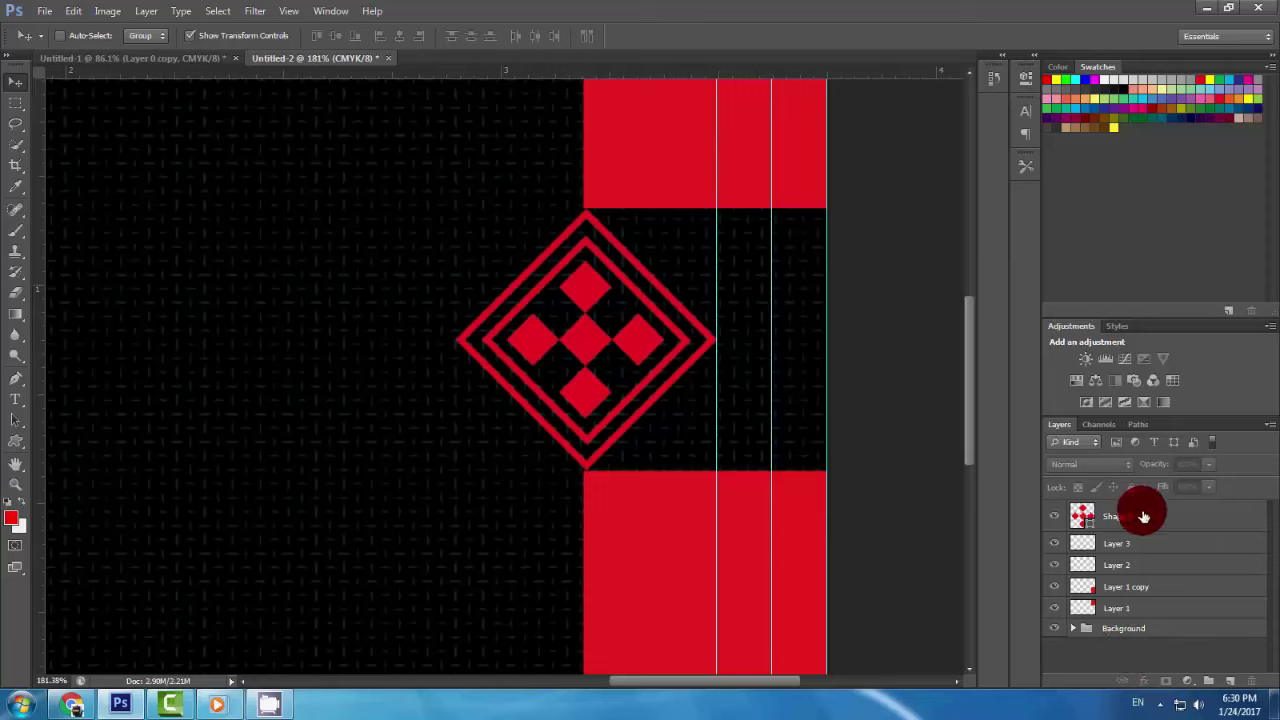
pyautogui.click(1141, 513)
pyautogui.keyDown('shift'); pyautogui.click(1077, 563); pyautogui.keyUp('shift')
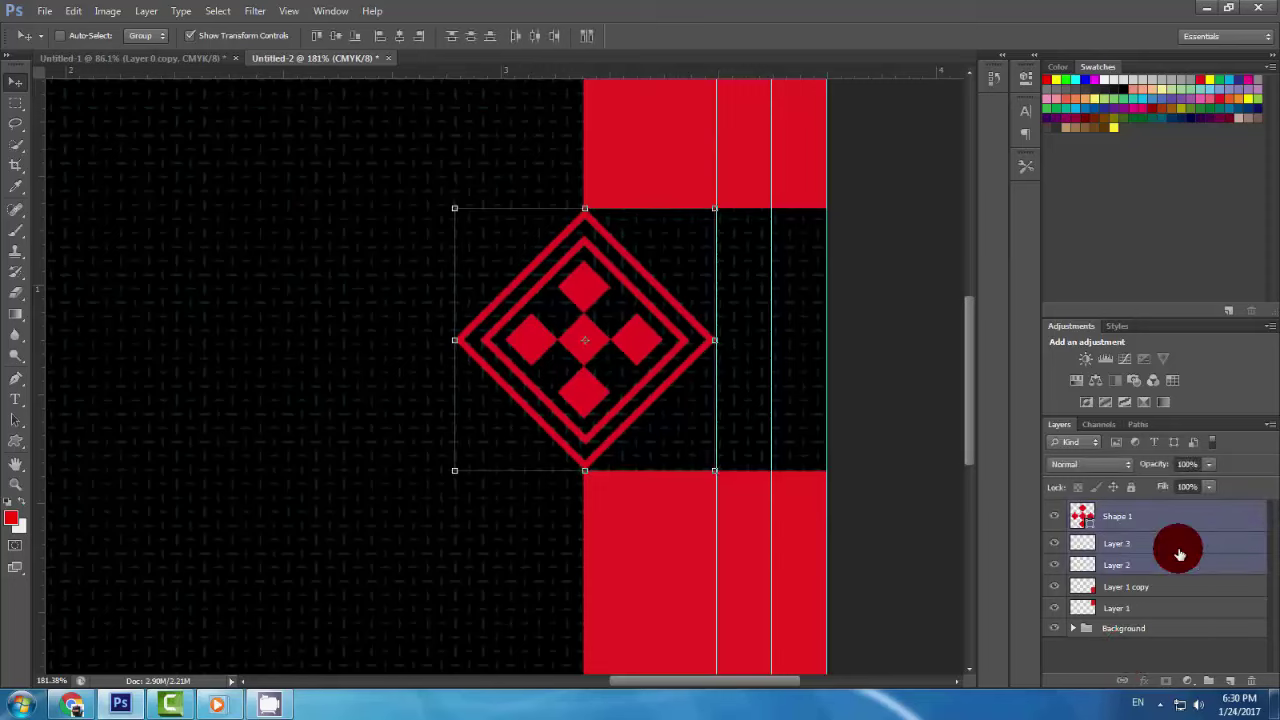
pyautogui.click(1147, 643)
pyautogui.click(1178, 523)
pyautogui.rightClick(1178, 523)
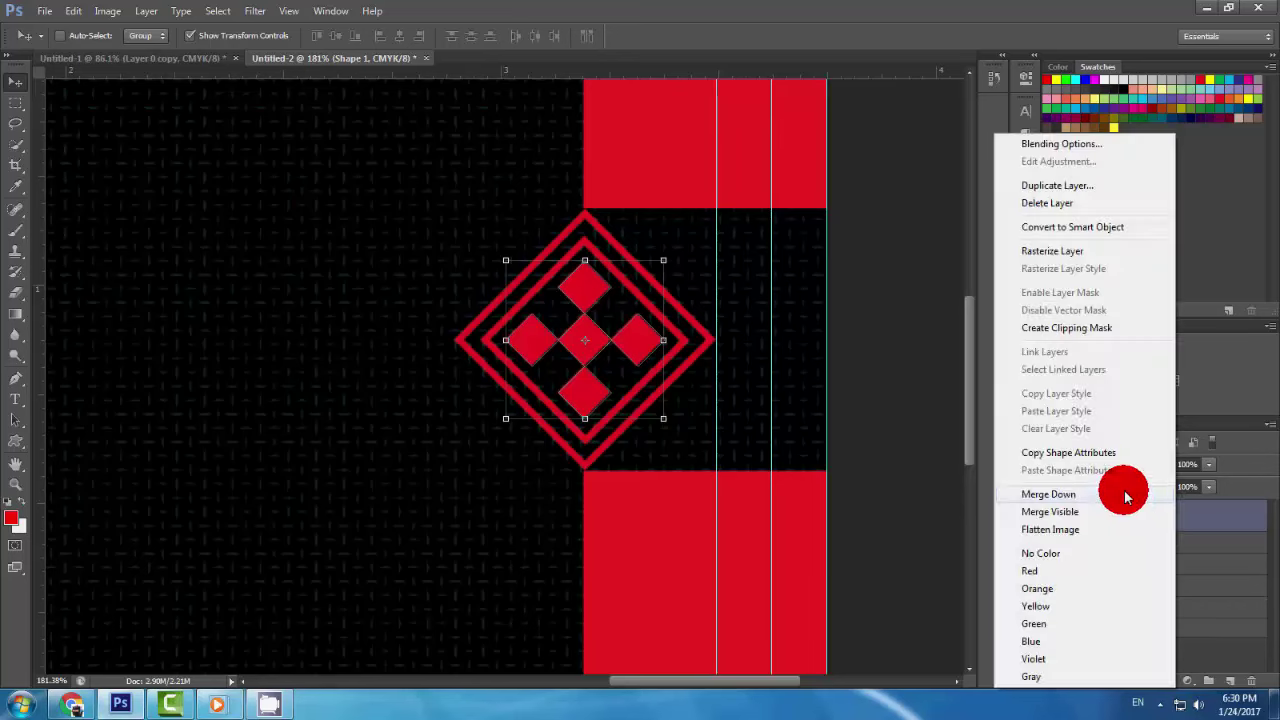
pyautogui.click(1129, 491)
pyautogui.rightClick(1179, 514)
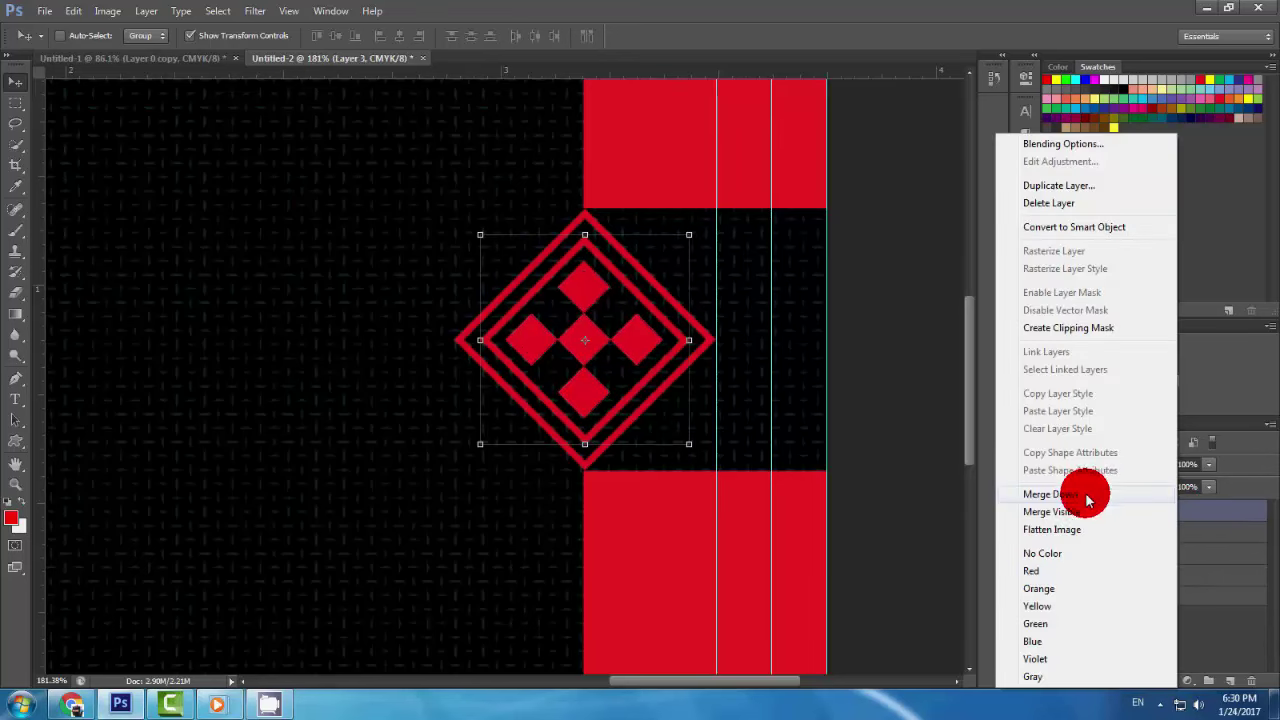
pyautogui.click(1080, 494)
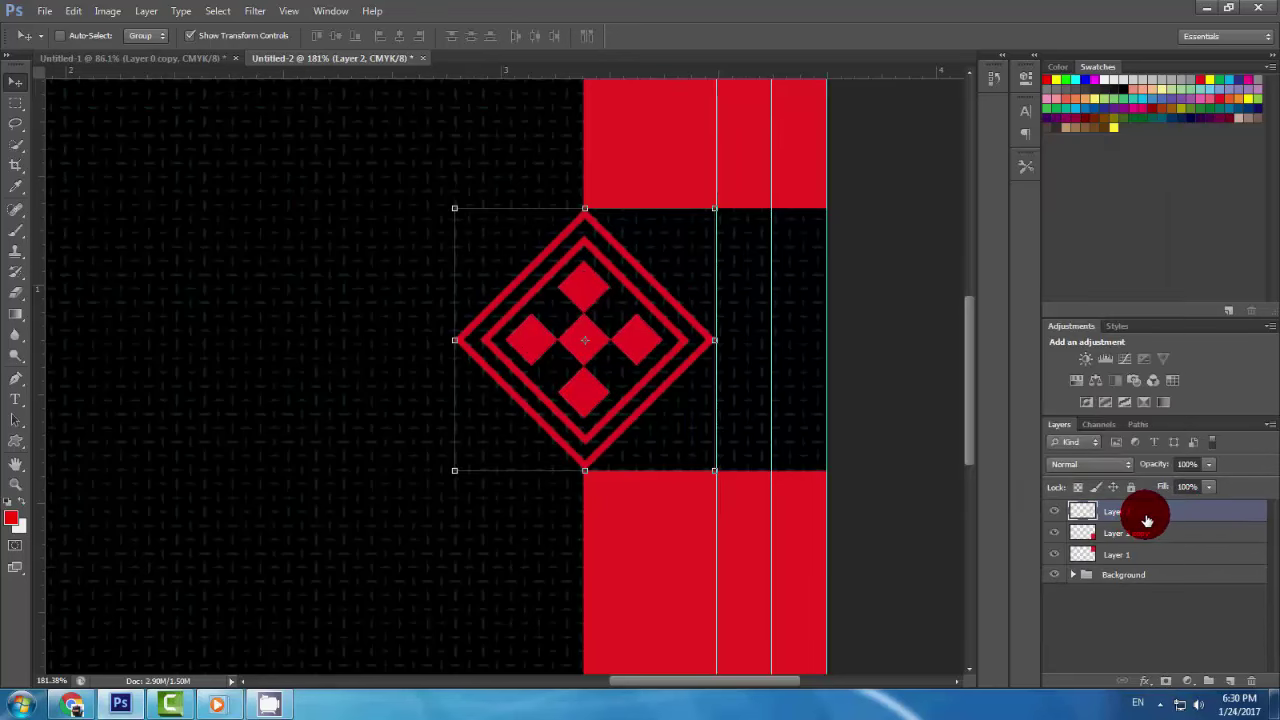
# Step: Rename the merged emblem layer to Logo
pyautogui.doubleClick(1118, 512)
pyautogui.write('Logo')
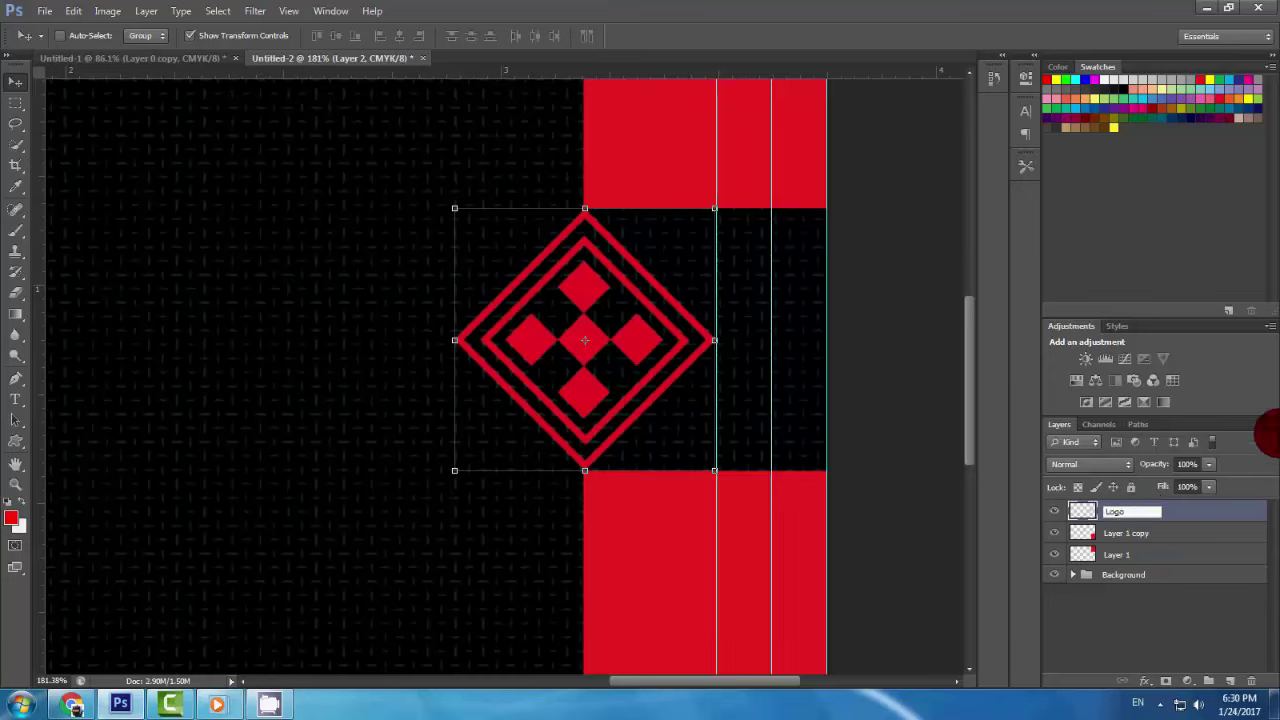
pyautogui.click(1104, 609)
pyautogui.scroll(-3, 717, 453)
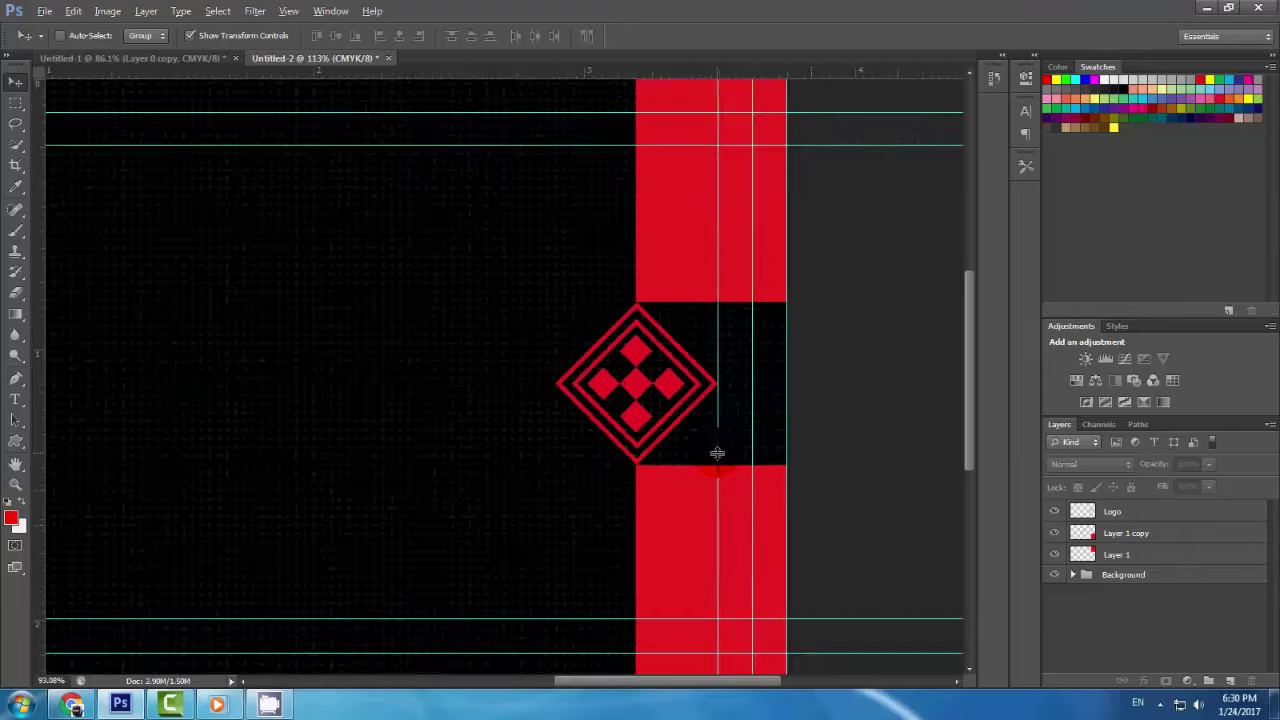
pyautogui.scroll(-2, 717, 453)
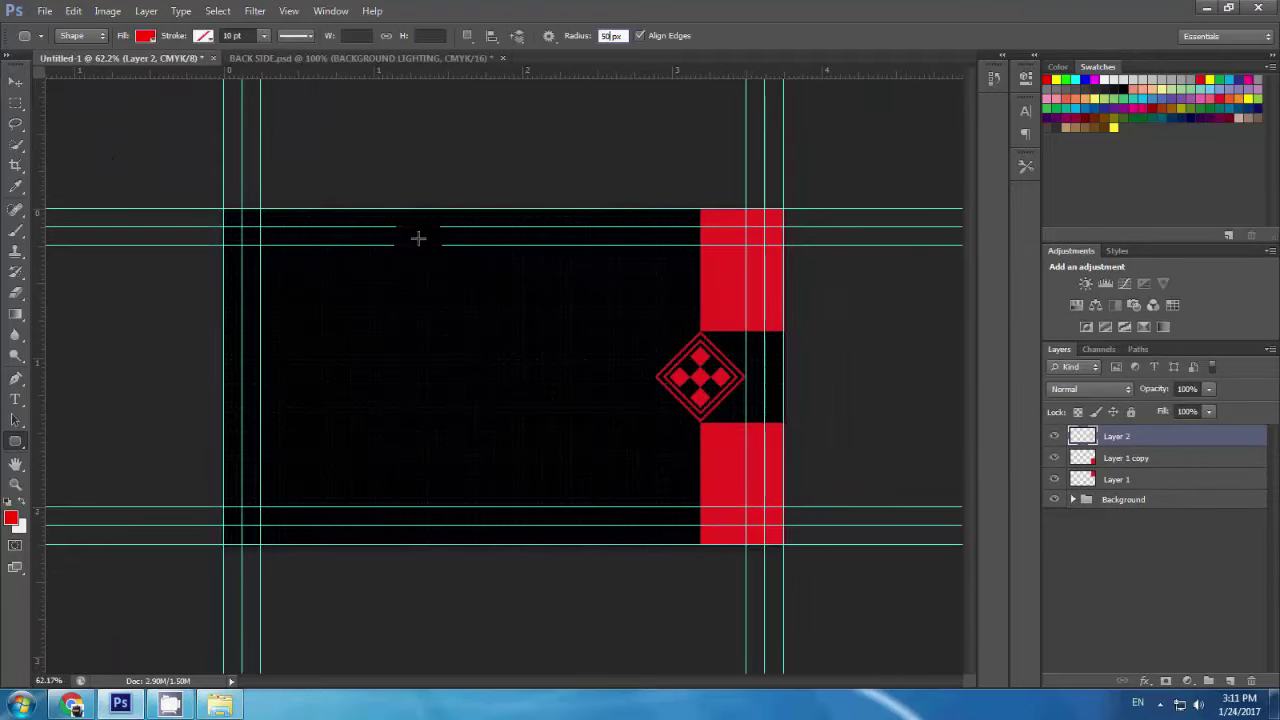
# Step: Draw a tall red rounded rectangle with 50 px corners on the card's left side
pyautogui.press('Return')
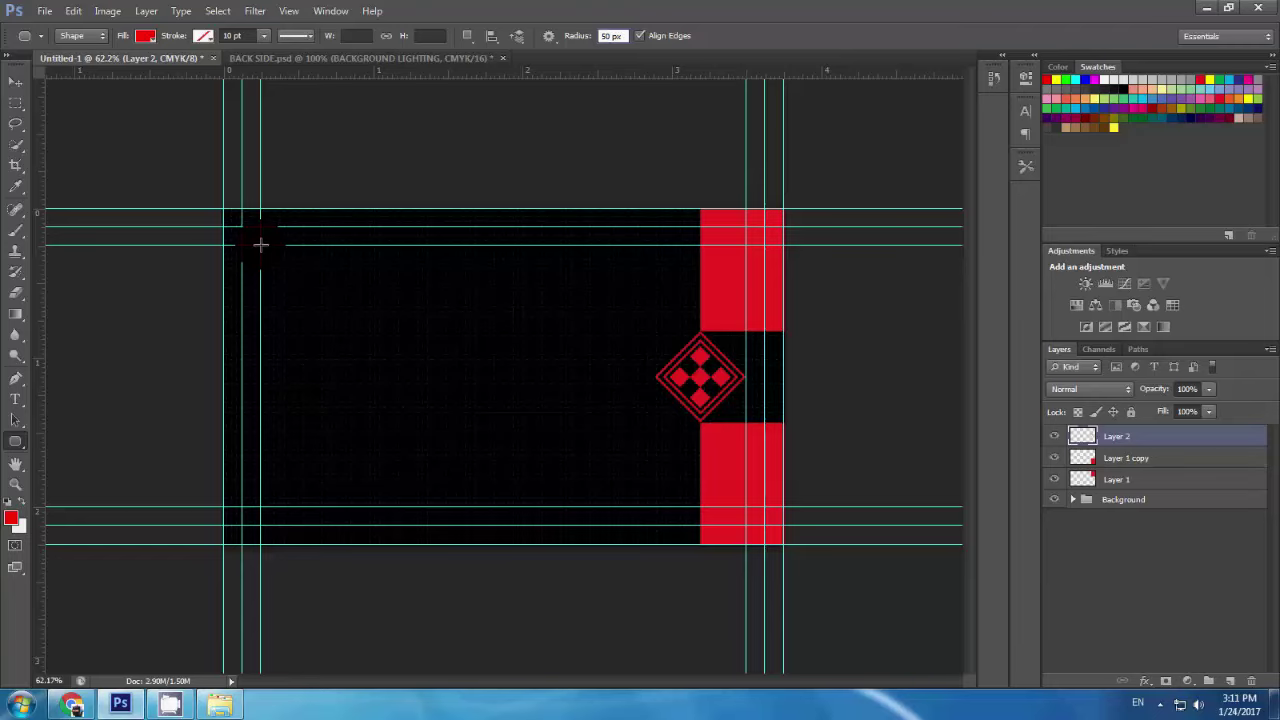
pyautogui.moveTo(259, 244)
pyautogui.mouseDown()
pyautogui.moveTo(382, 462)
pyautogui.moveTo(433, 502)
pyautogui.mouseUp()
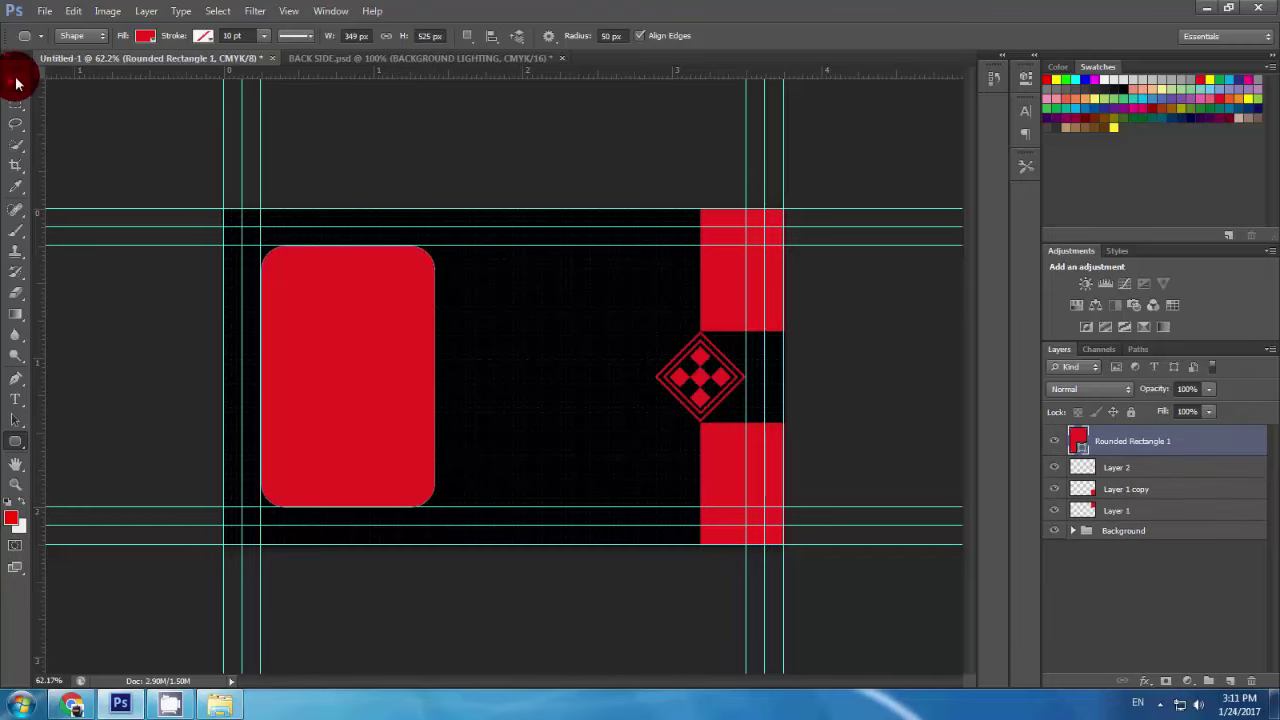
pyautogui.click(16, 82)
pyautogui.rightClick(1110, 443)
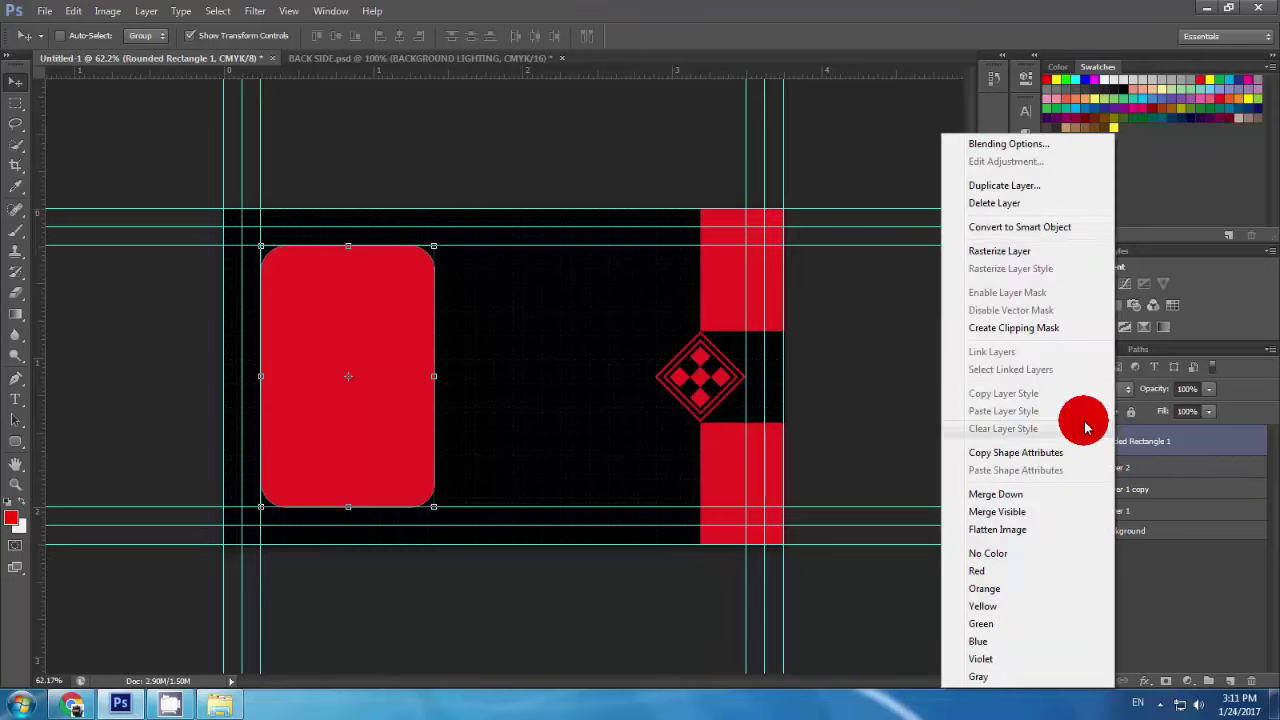
# Step: Rasterize Rounded Rectangle 1 and delete its rounded left strip, leaving a straight left edge
pyautogui.click(993, 258)
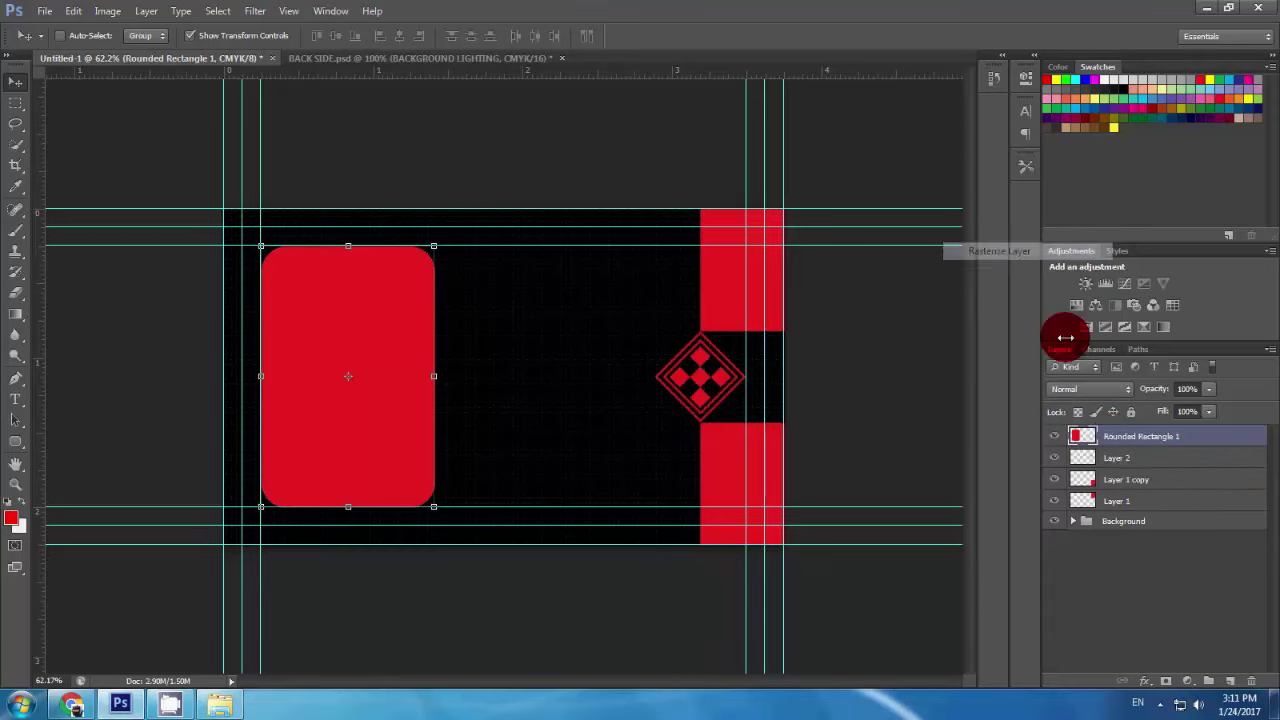
pyautogui.click(16, 104)
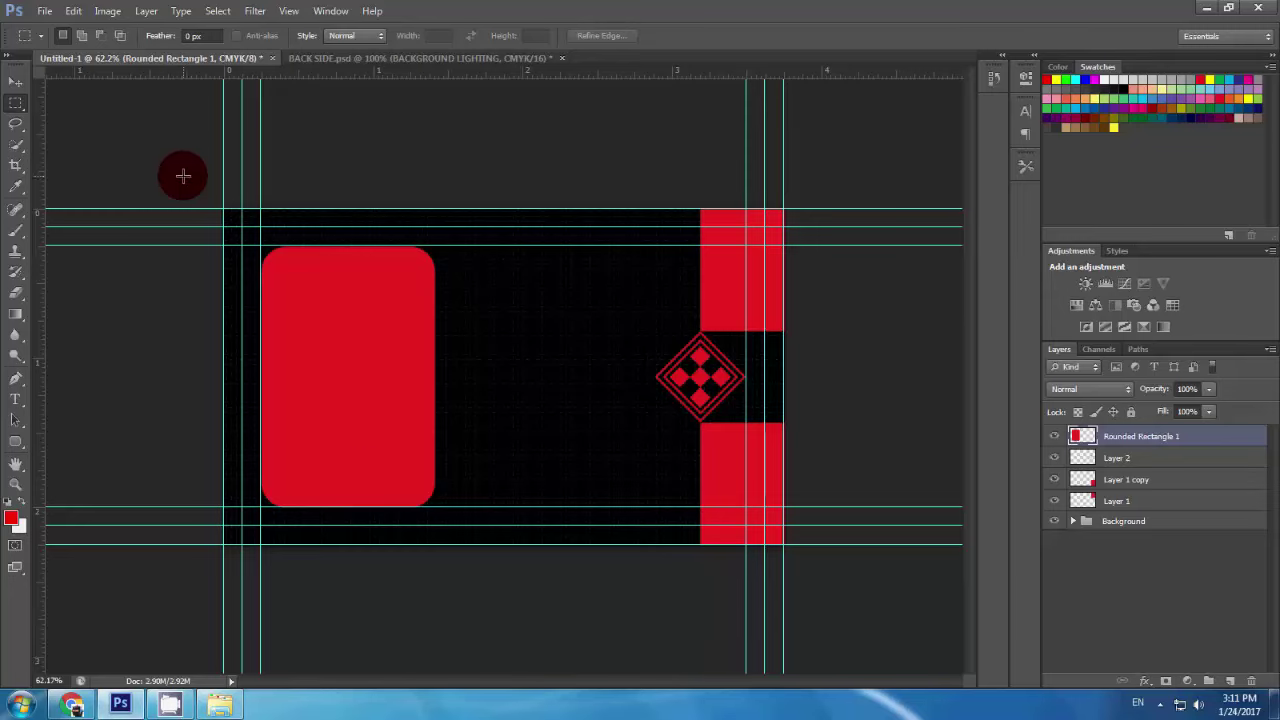
pyautogui.moveTo(224, 210)
pyautogui.mouseDown()
pyautogui.moveTo(311, 496)
pyautogui.moveTo(307, 546)
pyautogui.mouseUp()
pyautogui.press('Delete')
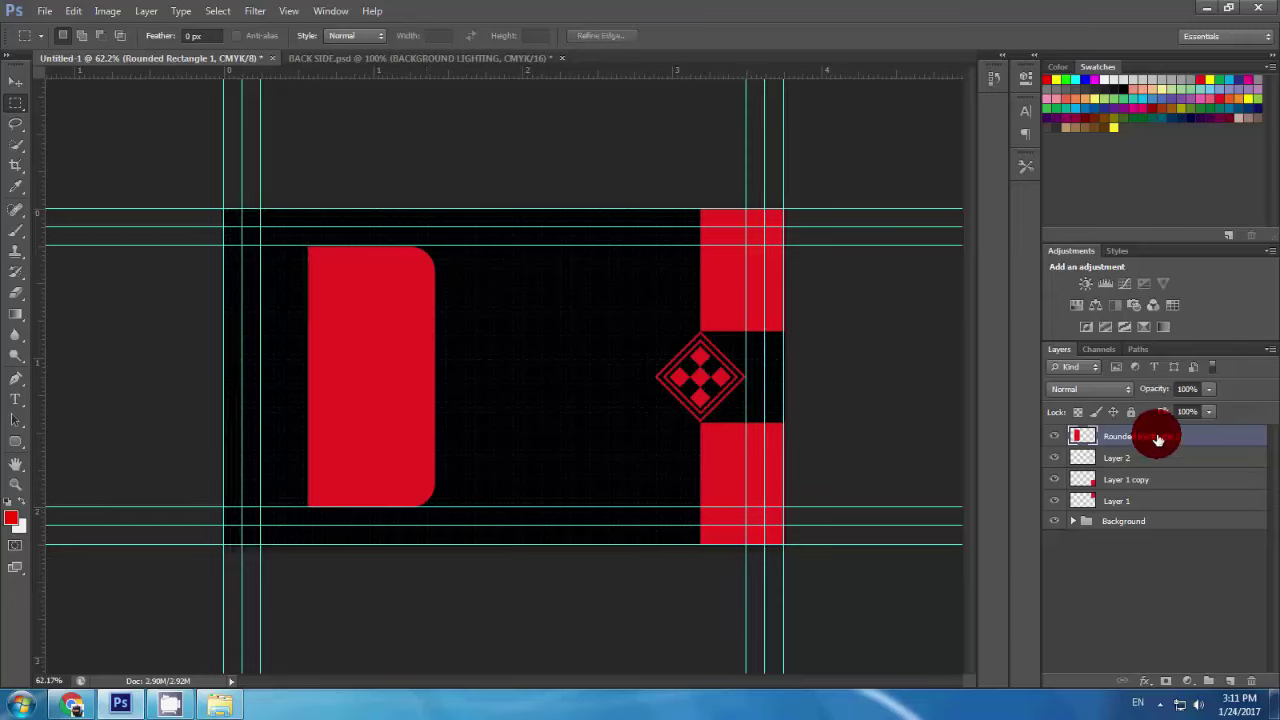
pyautogui.click(760, 341)
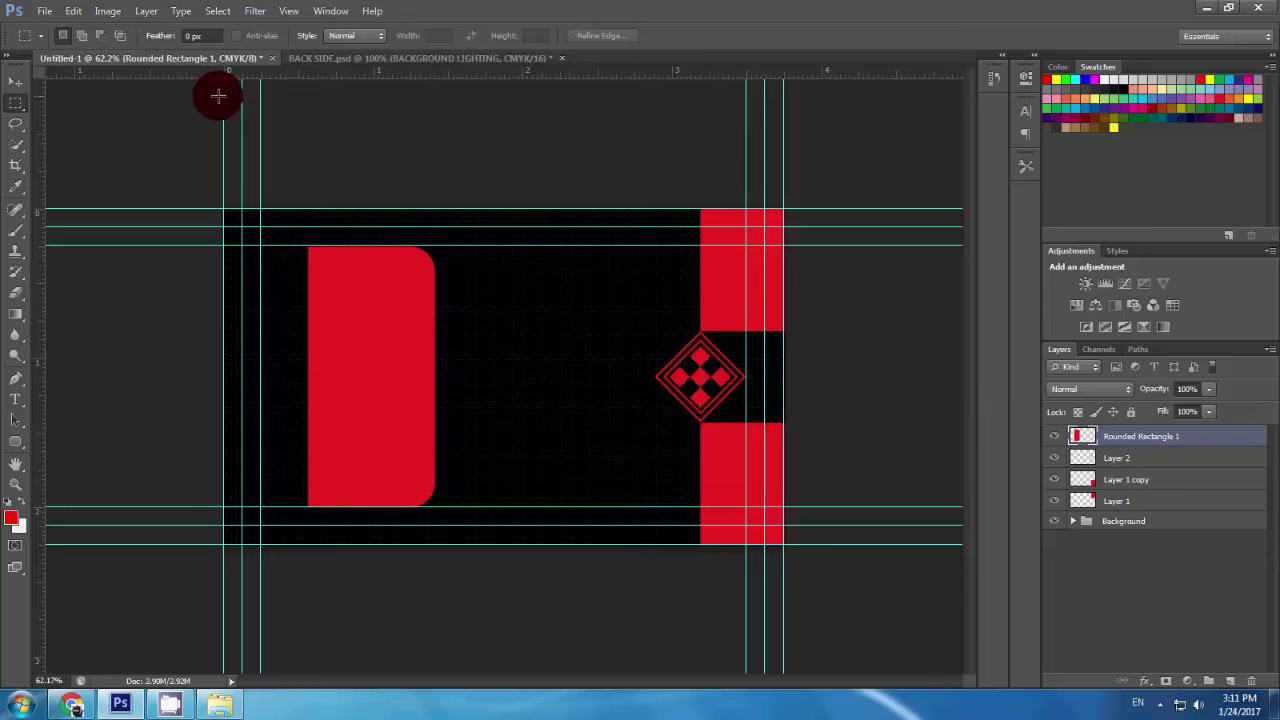
pyautogui.click(72, 11)
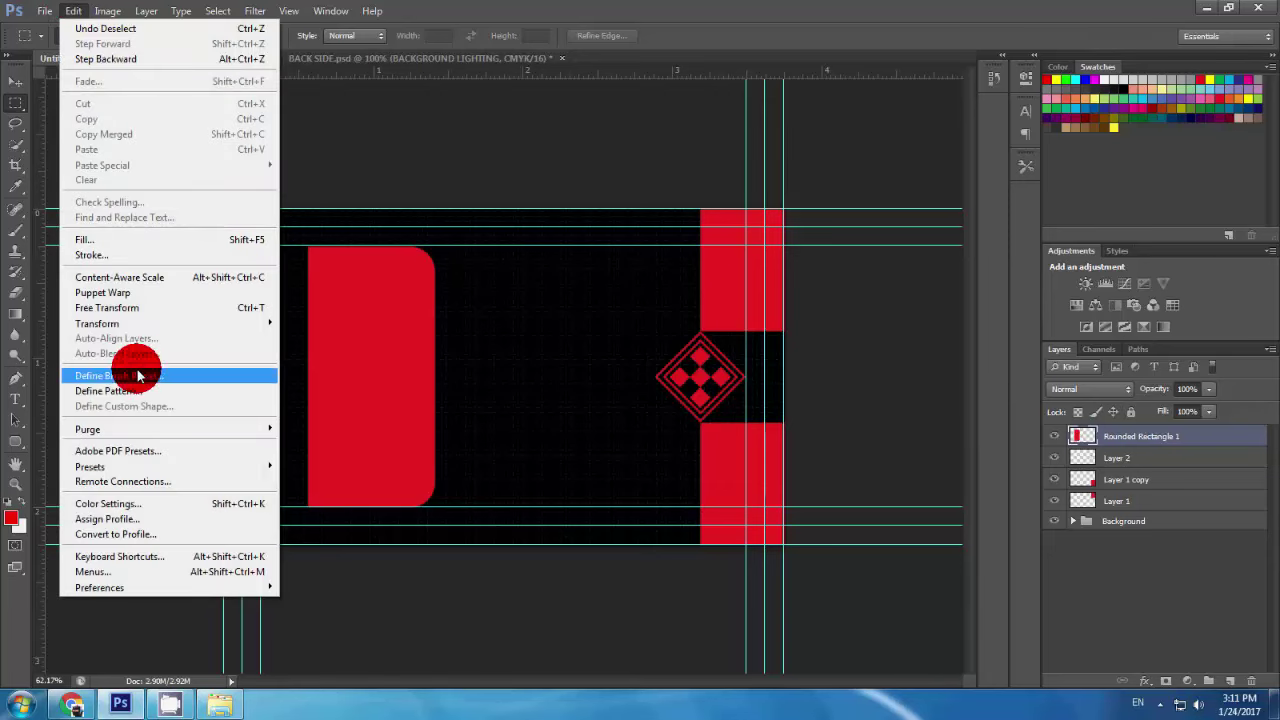
pyautogui.moveTo(97, 323)
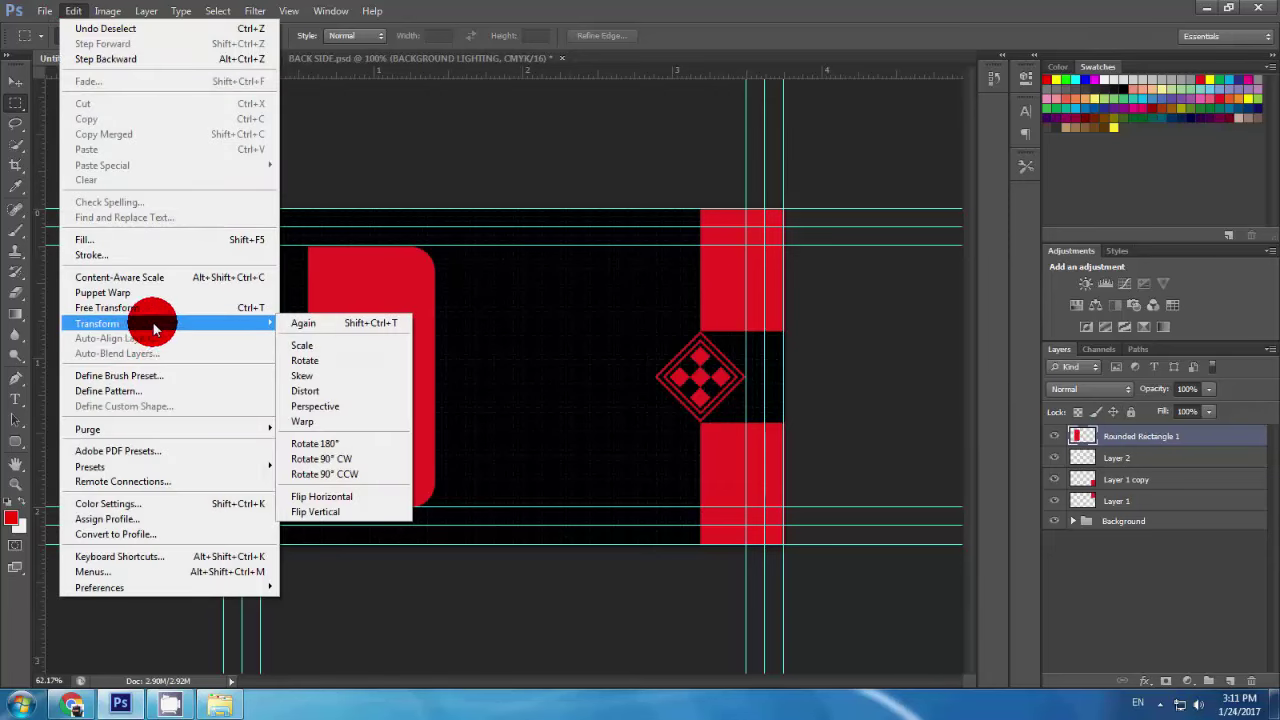
# Step: Skew the red shape's top-left and bottom-left corners out to the card's top and bottom edges
pyautogui.click(312, 366)
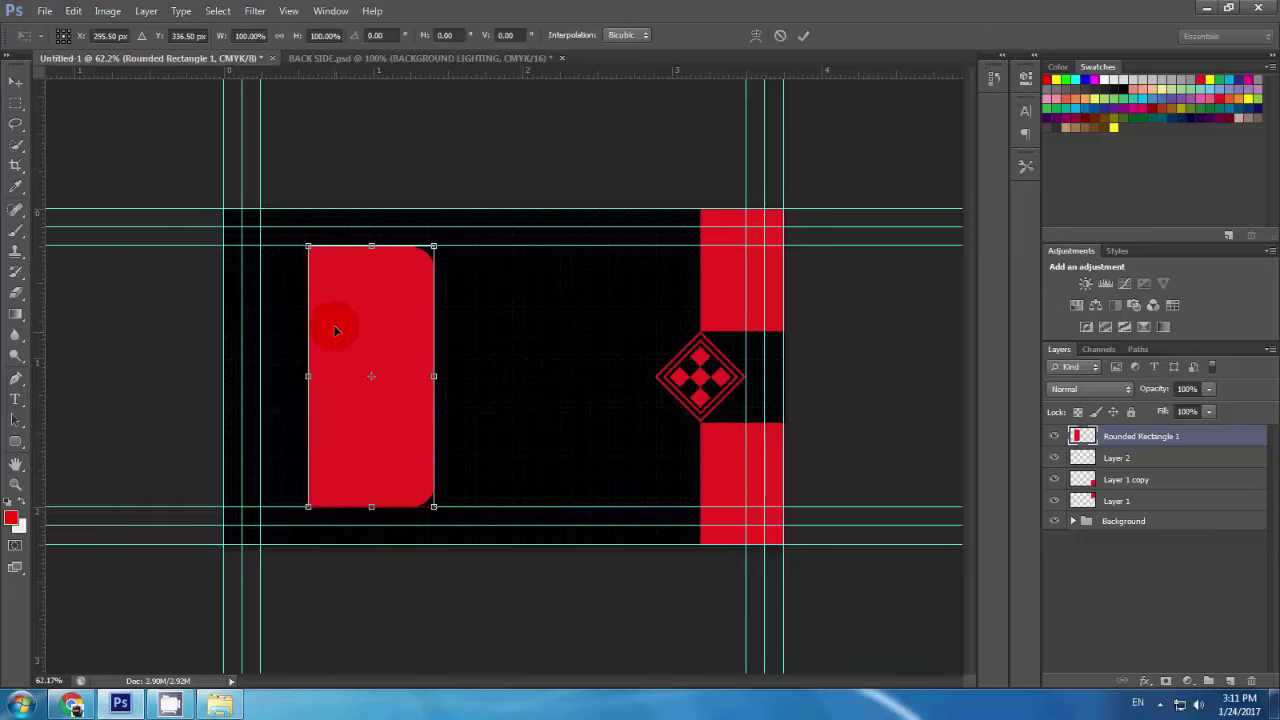
pyautogui.moveTo(309, 245); pyautogui.dragTo(310, 212)
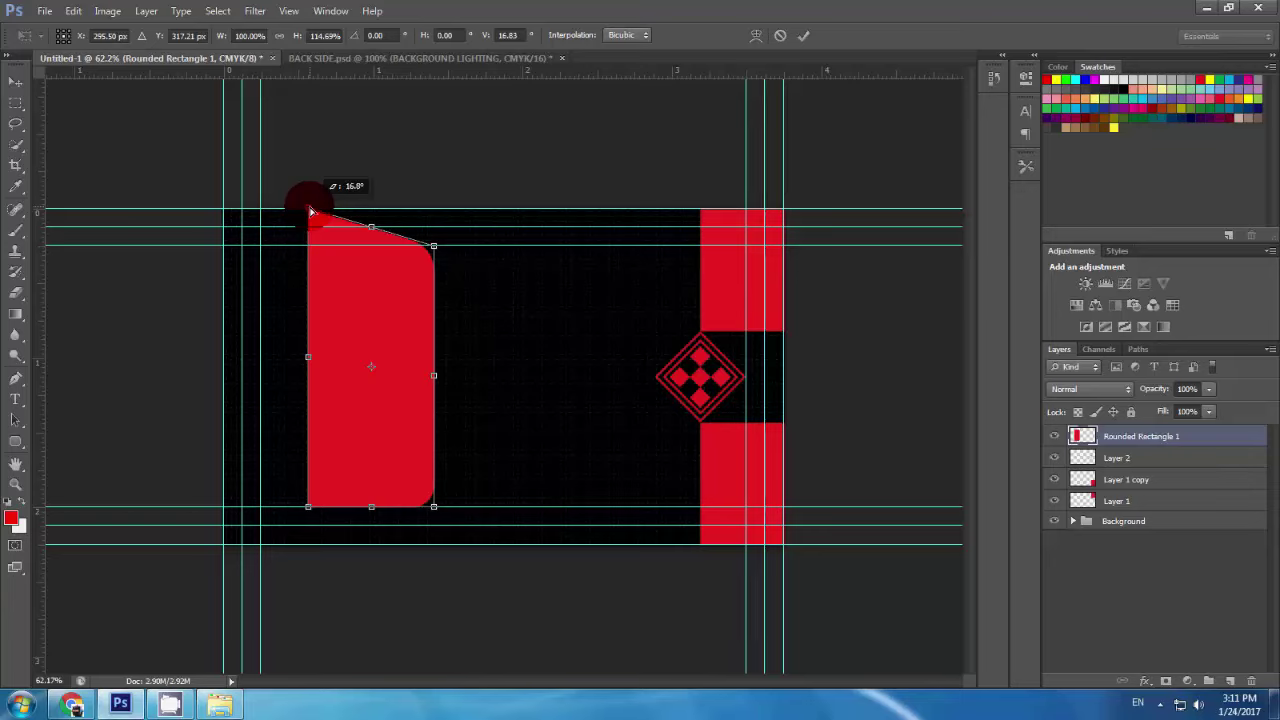
pyautogui.moveTo(310, 212); pyautogui.dragTo(310, 212)
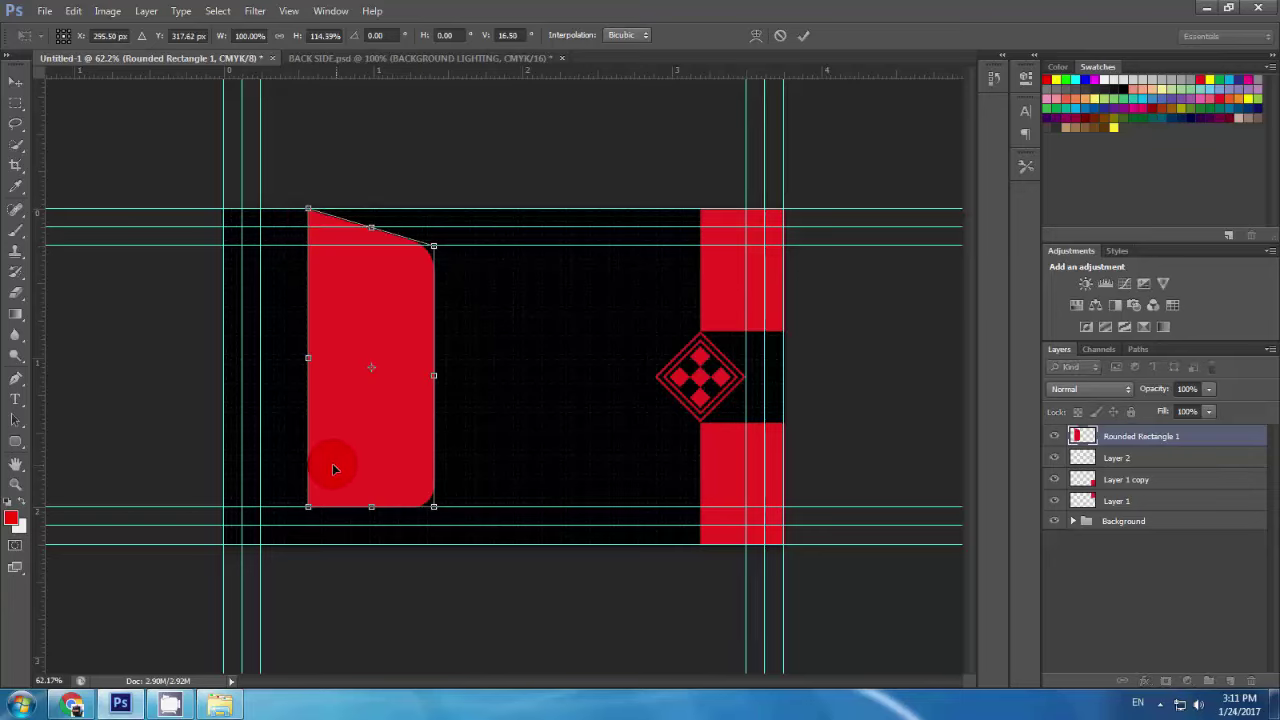
pyautogui.moveTo(310, 512); pyautogui.dragTo(310, 549)
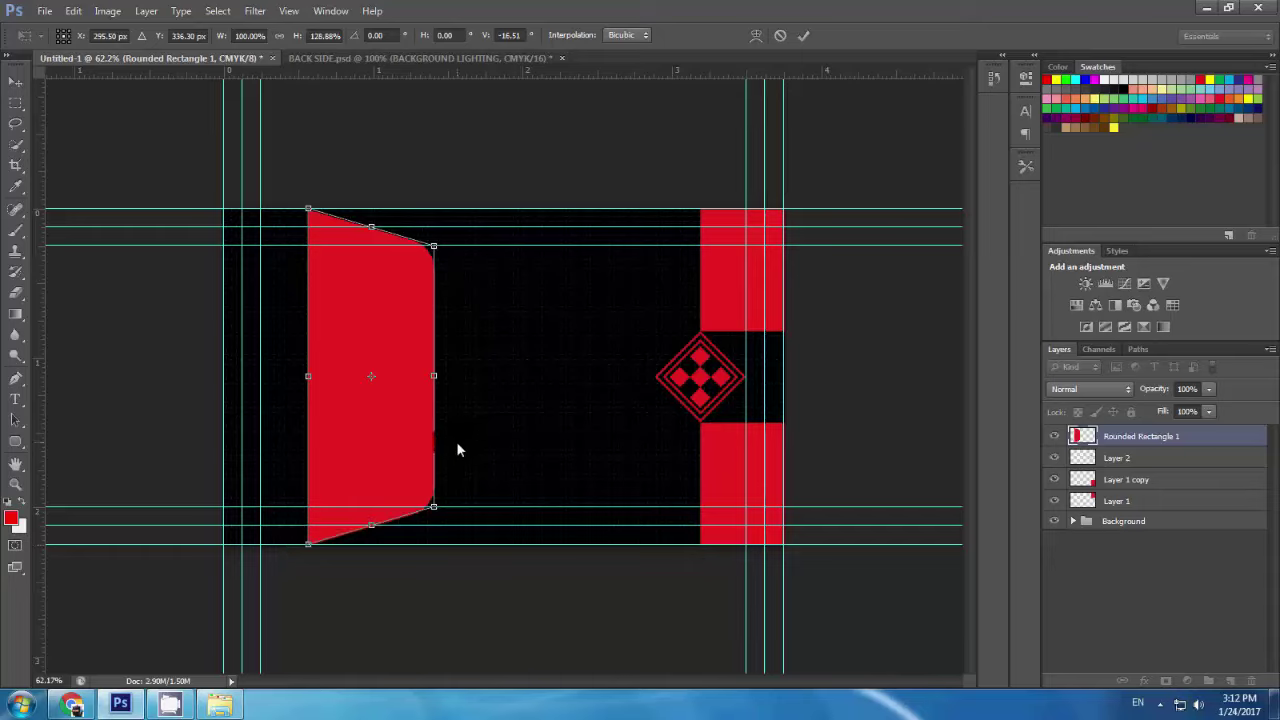
pyautogui.press('Return')
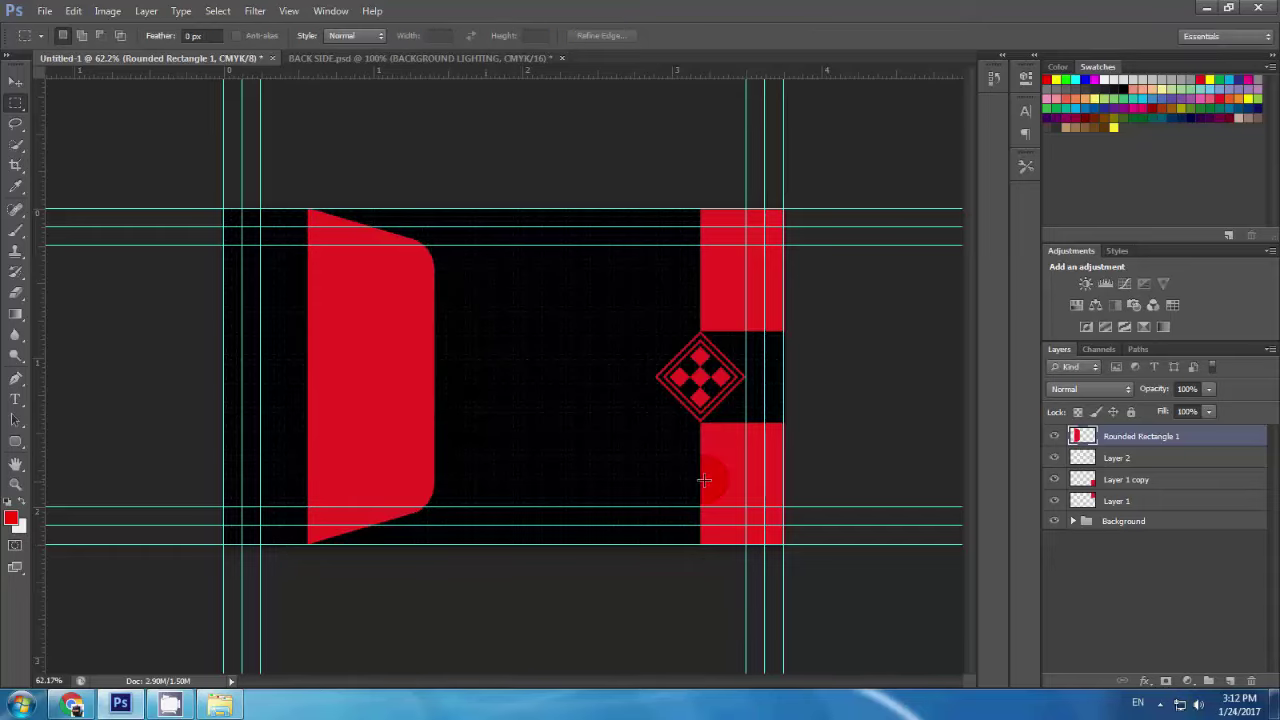
pyautogui.click(15, 81)
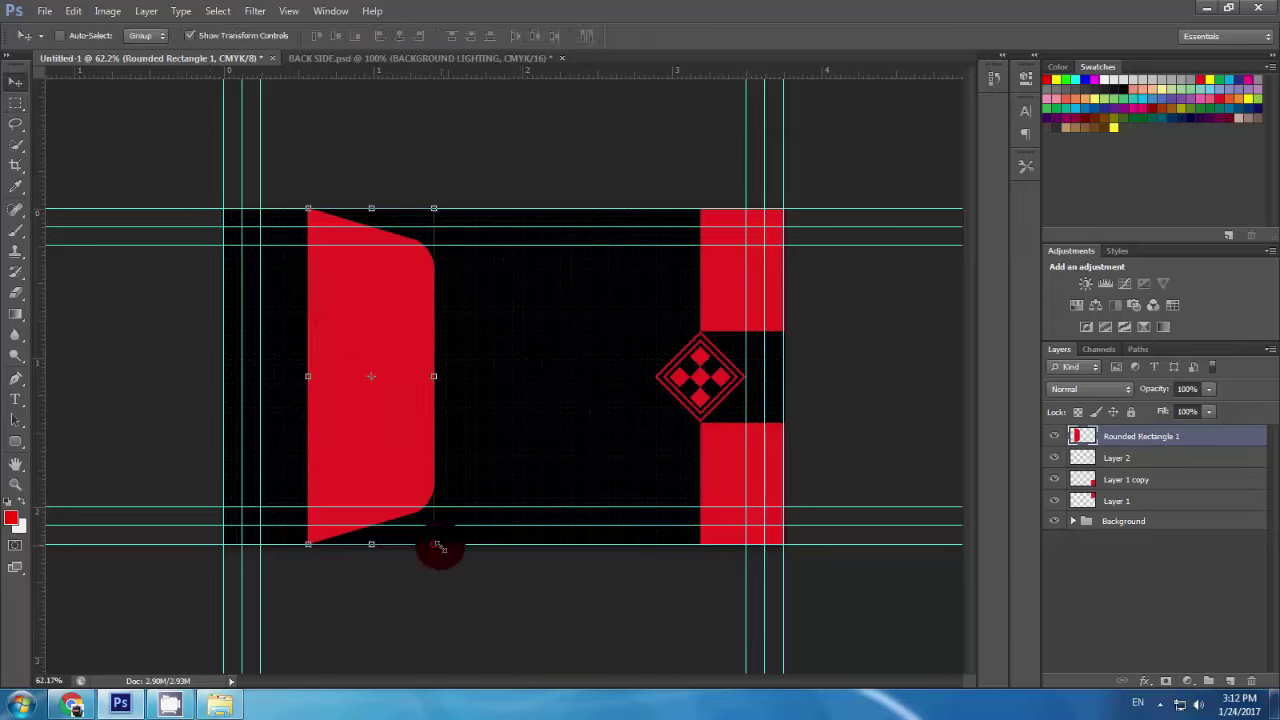
# Step: Scale the red tab down and move it against the card's left edge
pyautogui.moveTo(434, 546); pyautogui.dragTo(414, 508)
pyautogui.moveTo(418, 376); pyautogui.dragTo(440, 378)
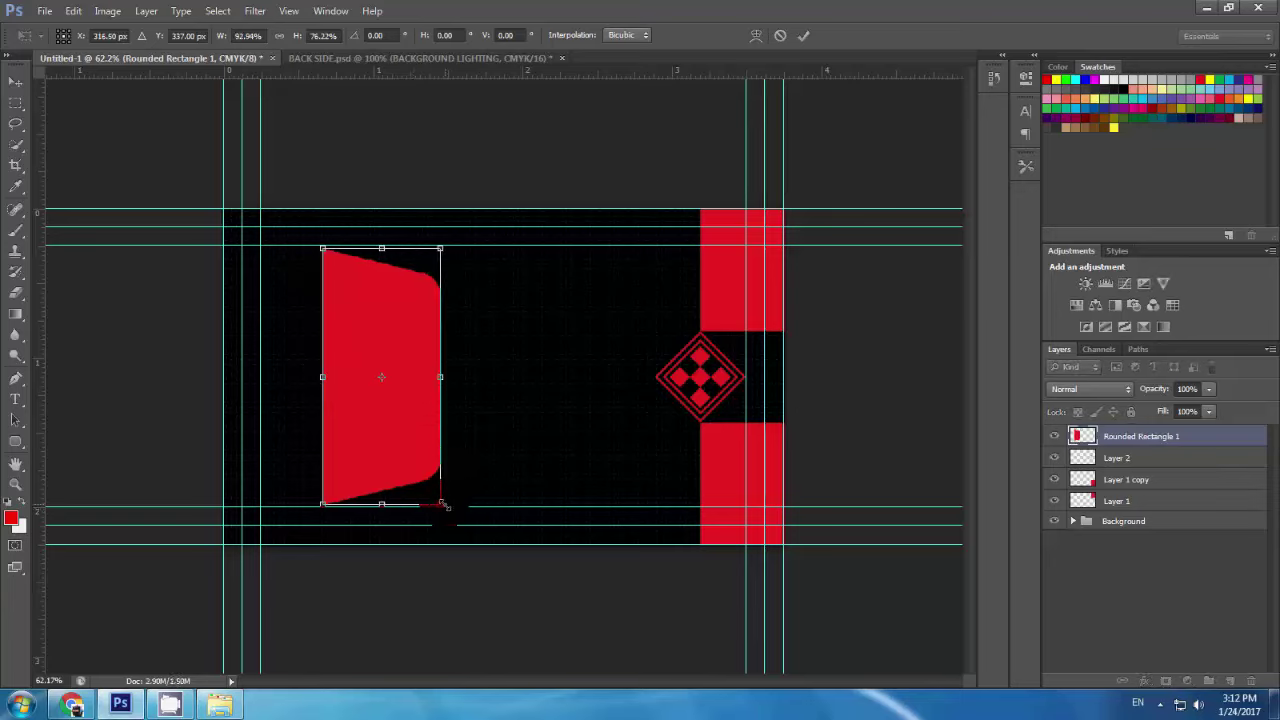
pyautogui.click(407, 392)
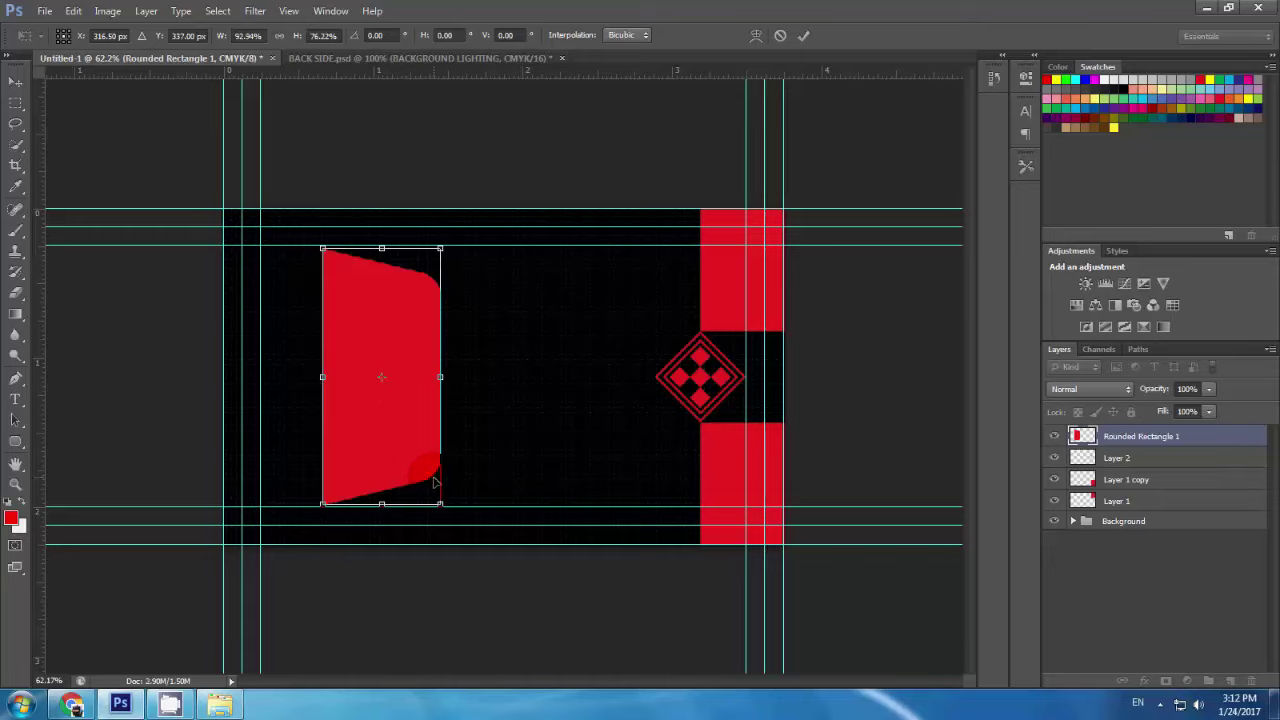
pyautogui.moveTo(441, 508); pyautogui.dragTo(434, 494)
pyautogui.click(434, 391)
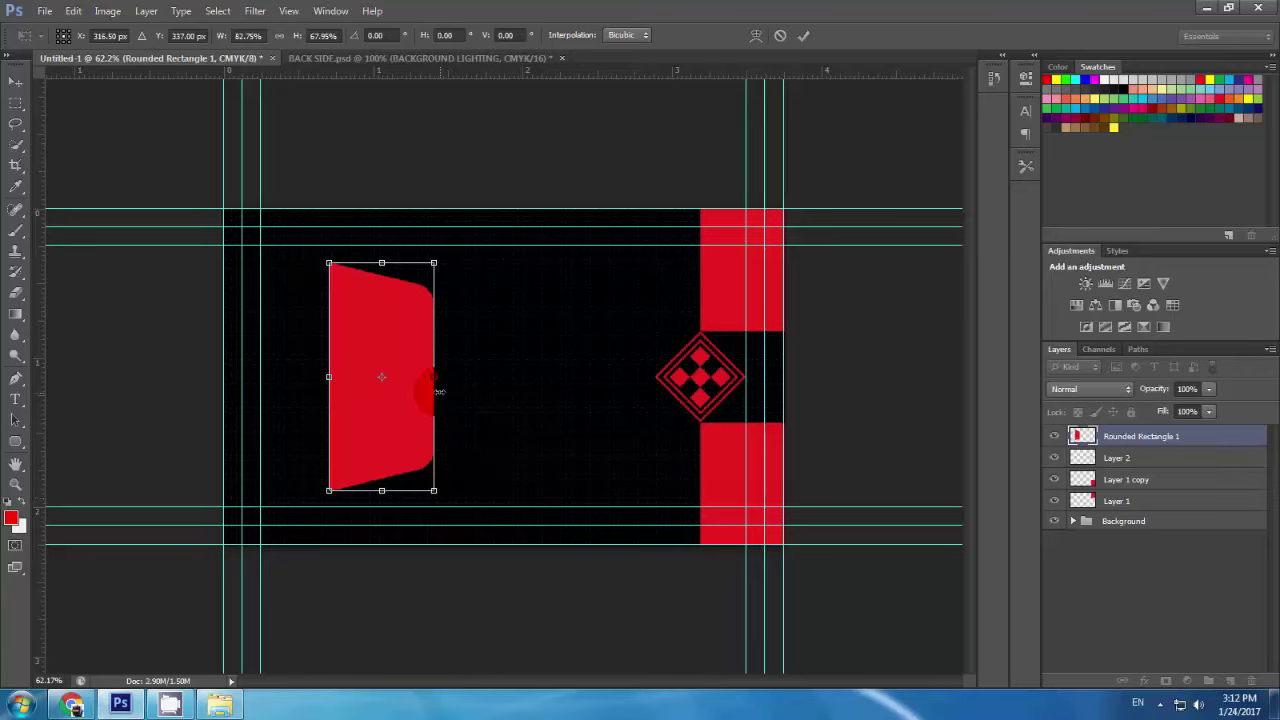
pyautogui.moveTo(435, 377); pyautogui.dragTo(319, 358)
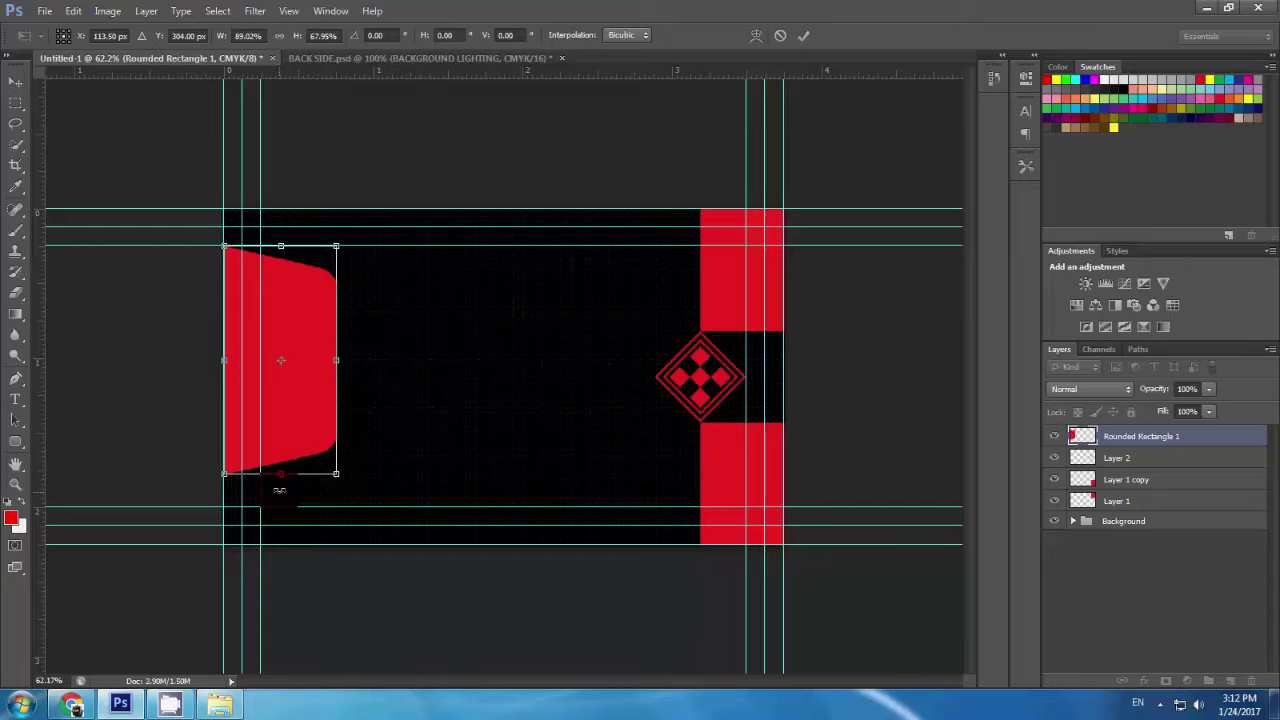
# Step: Stretch the tab down to the bottom guide, widen it slightly, and apply the transform
pyautogui.click(282, 473)
pyautogui.moveTo(282, 478); pyautogui.dragTo(282, 506)
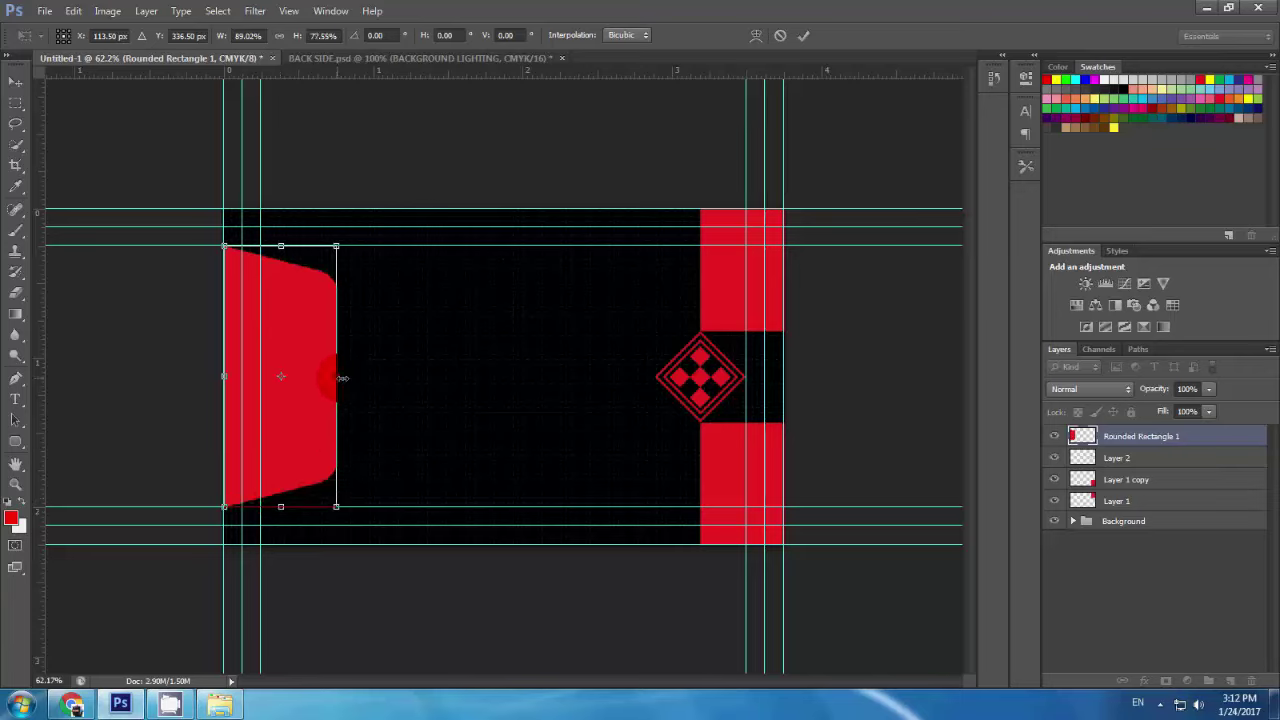
pyautogui.moveTo(342, 378); pyautogui.dragTo(350, 376)
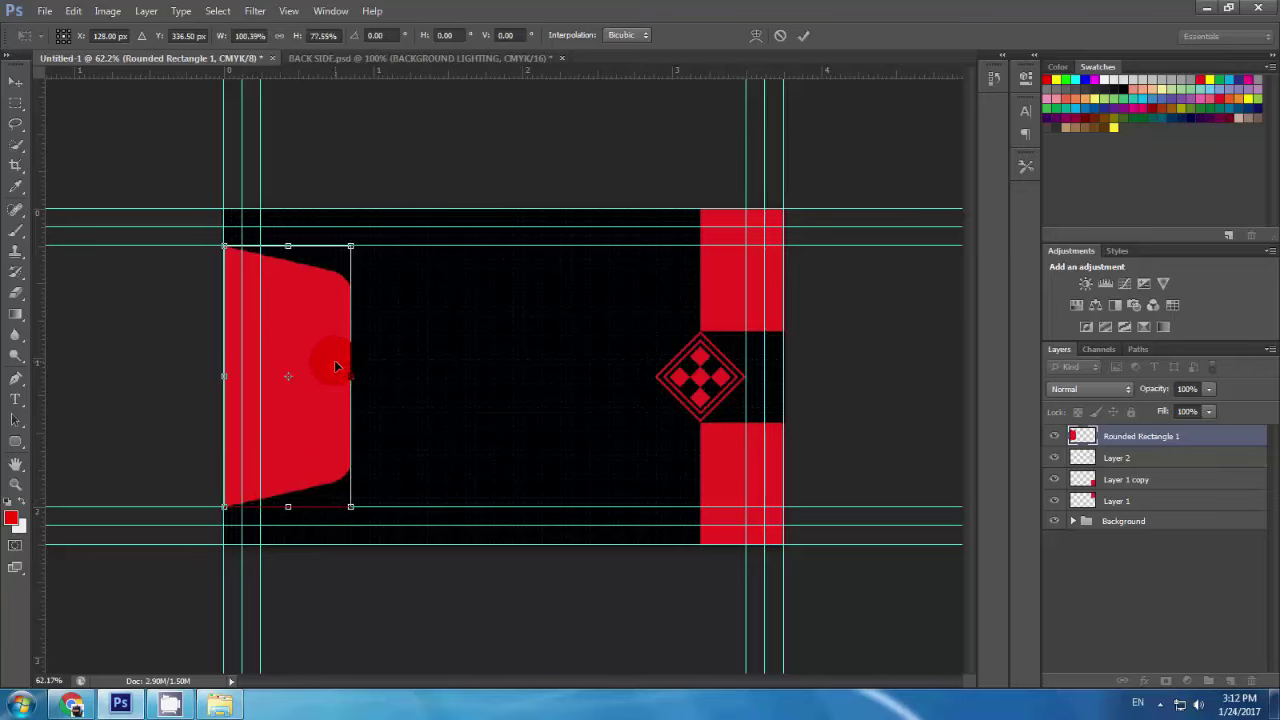
pyautogui.press('Return')
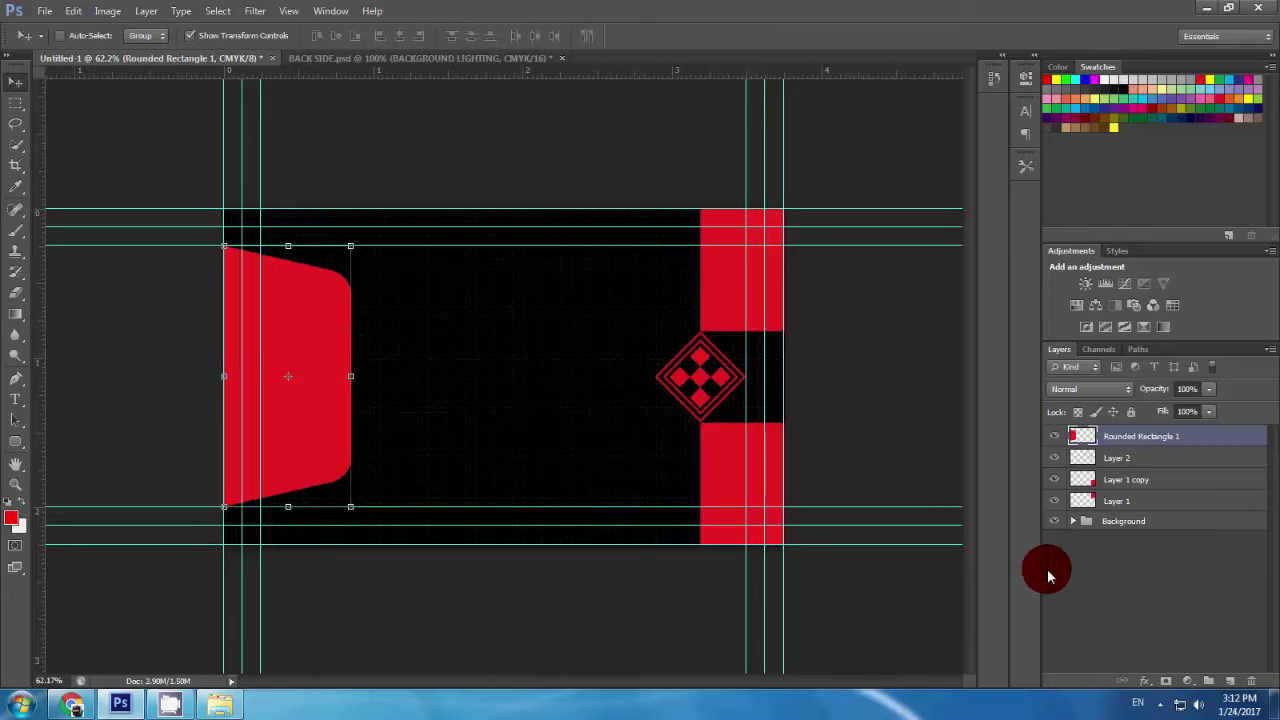
pyautogui.click(1144, 565)
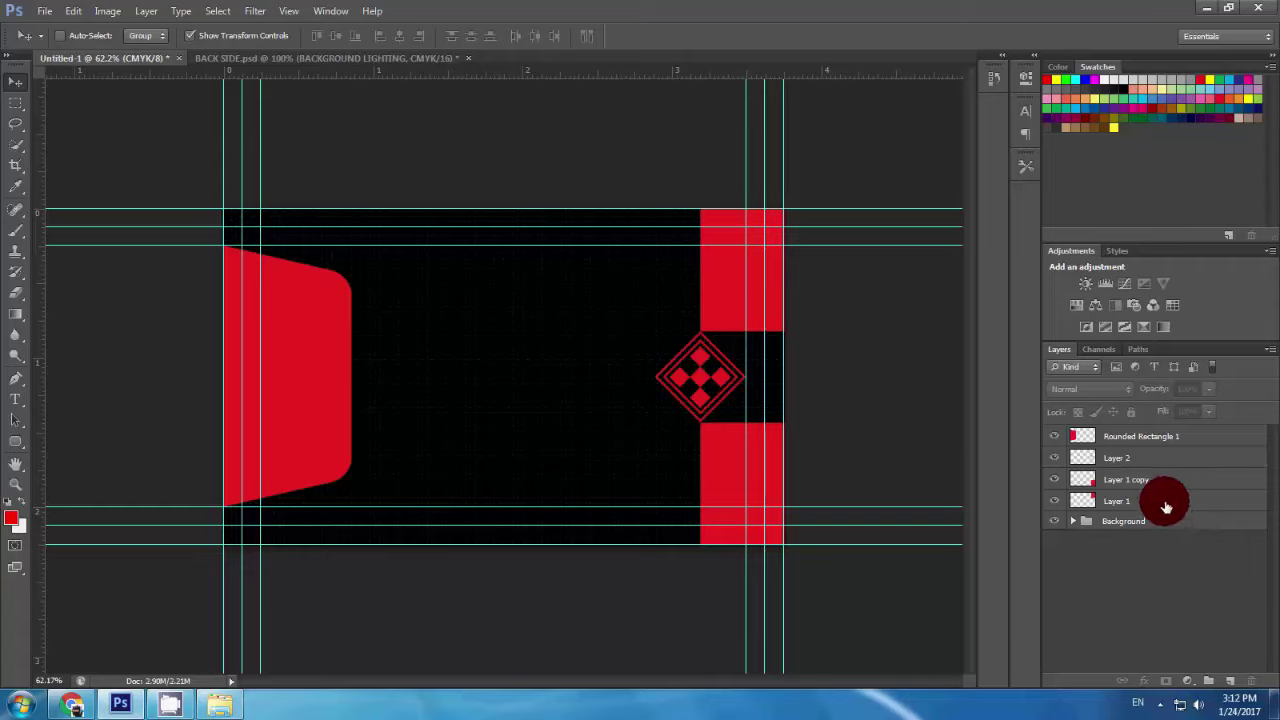
pyautogui.click(1141, 443)
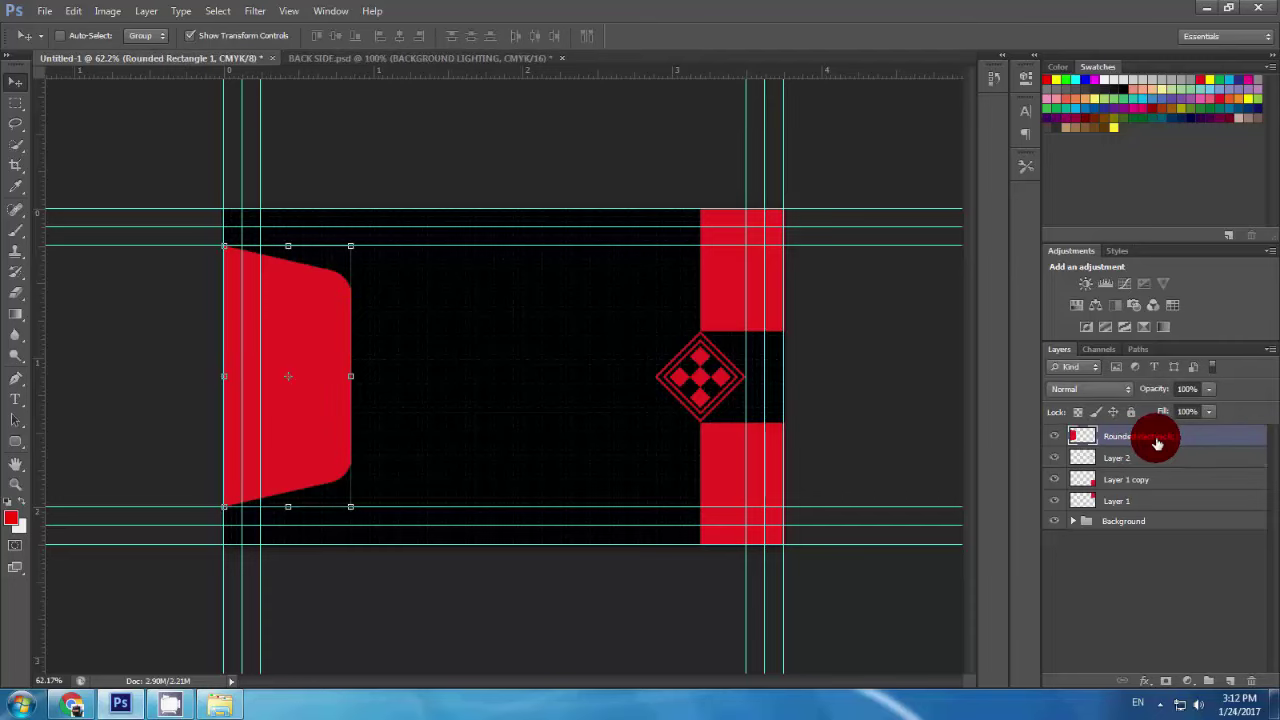
# Step: Add a Smooth Inner Bevel & Emboss with depth 40 to Rounded Rectangle 1
pyautogui.doubleClick(1212, 442)
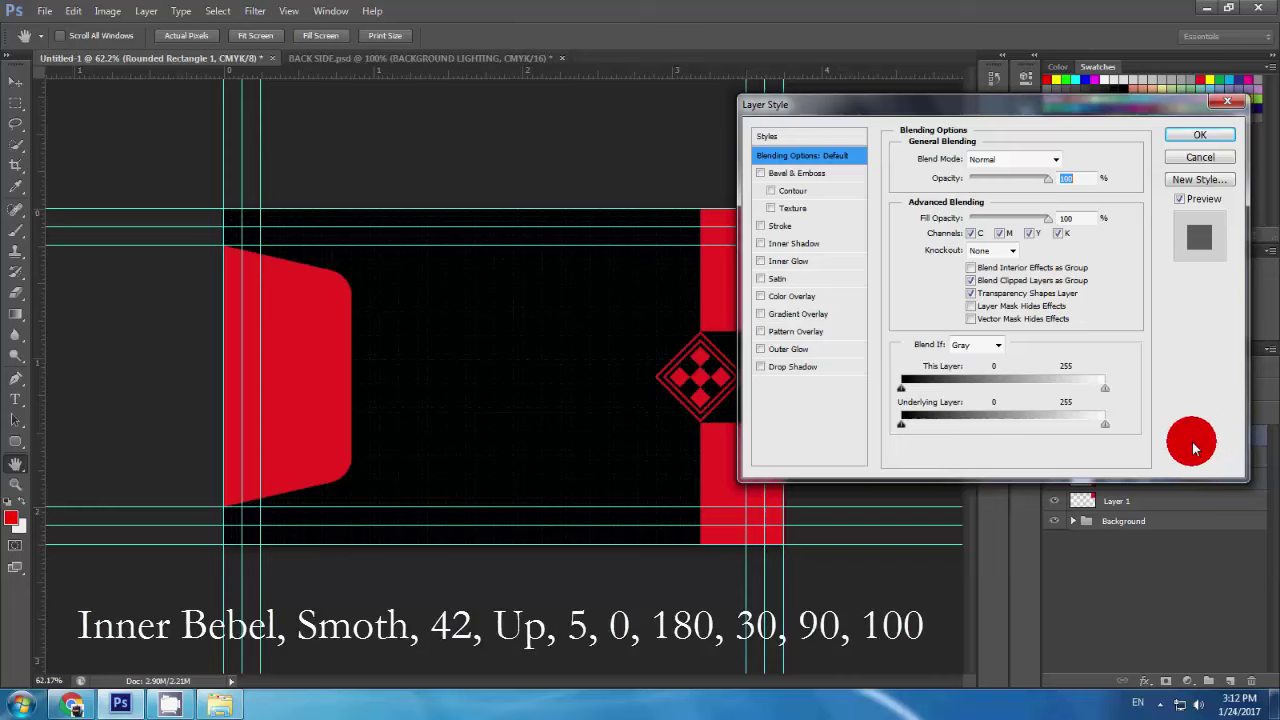
pyautogui.click(806, 176)
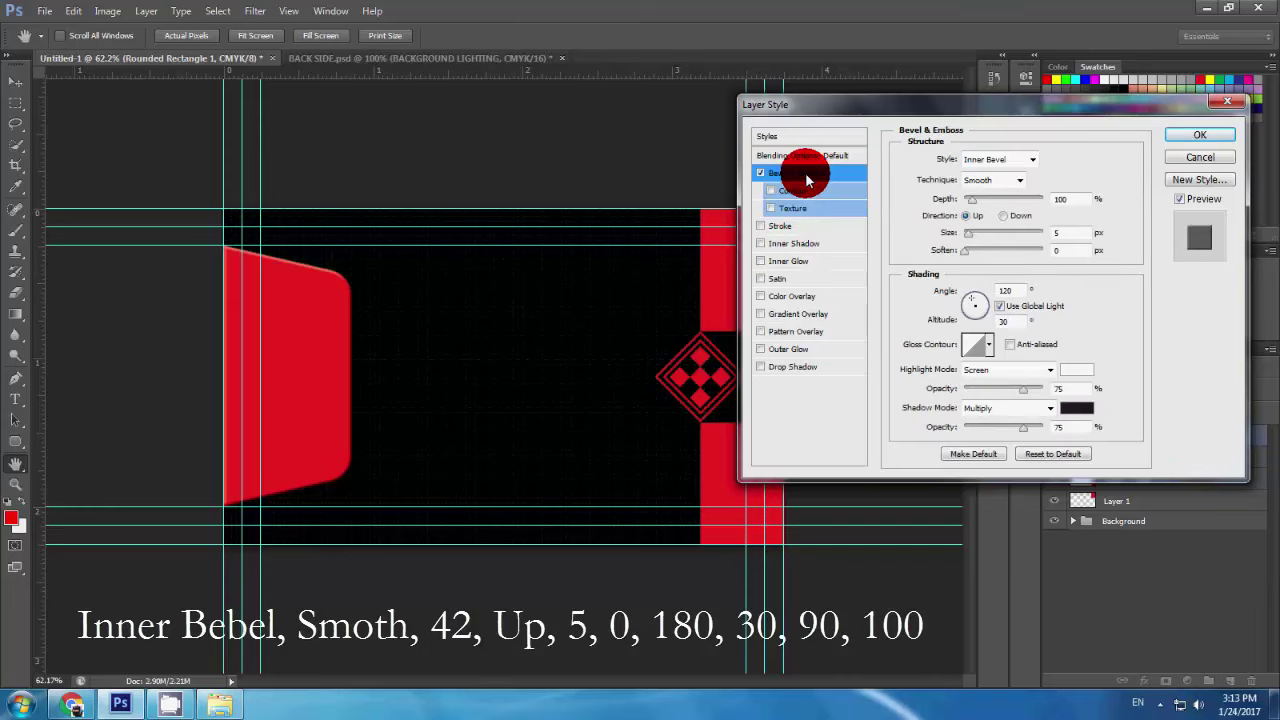
pyautogui.click(960, 182)
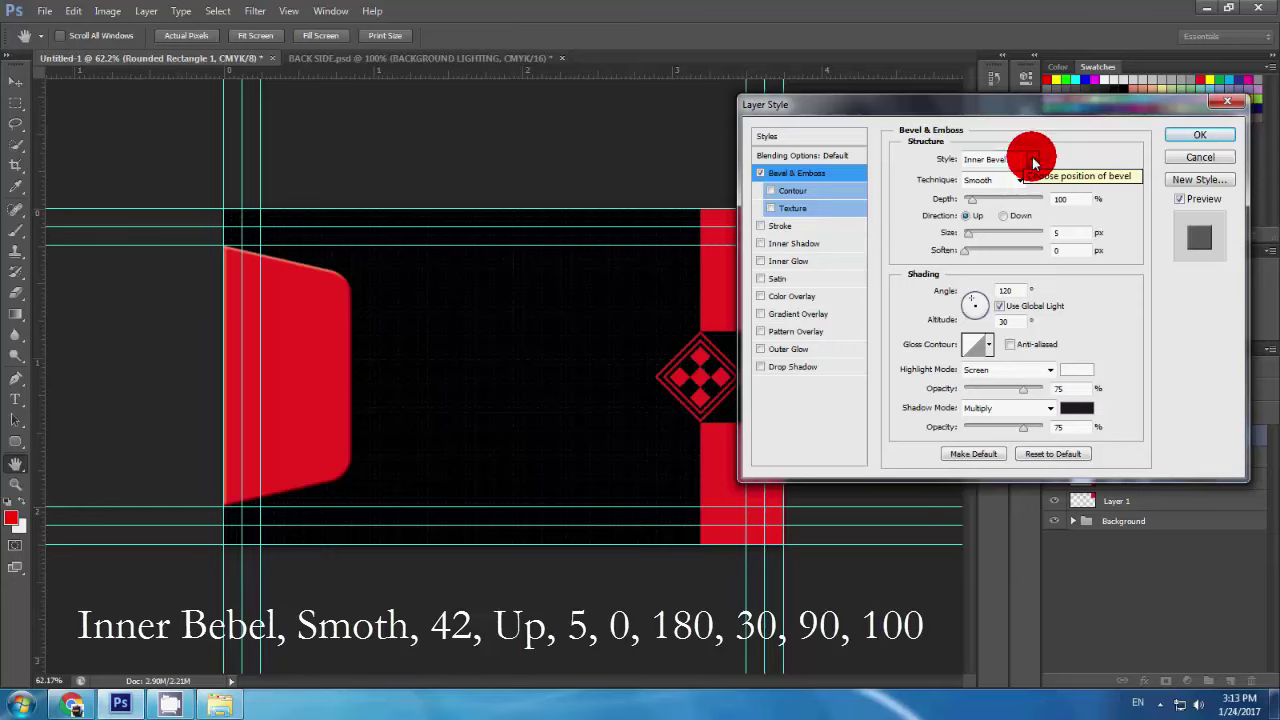
pyautogui.click(1033, 163)
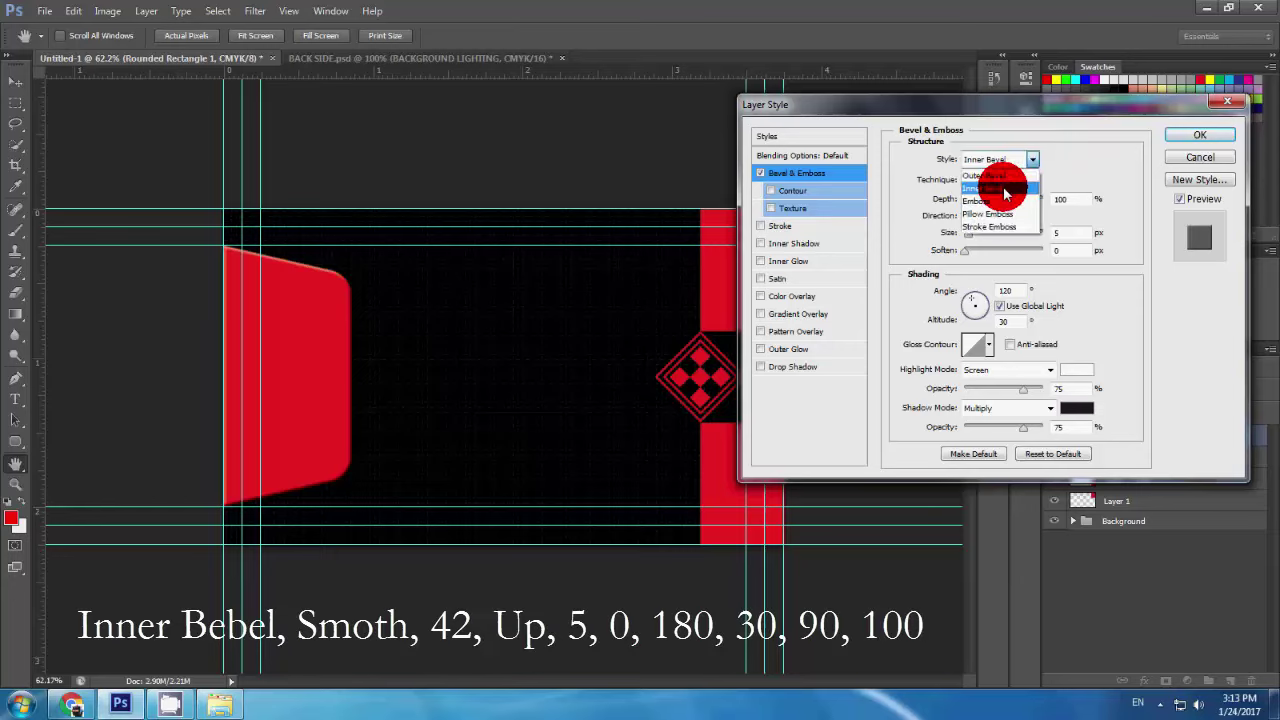
pyautogui.click(1003, 182)
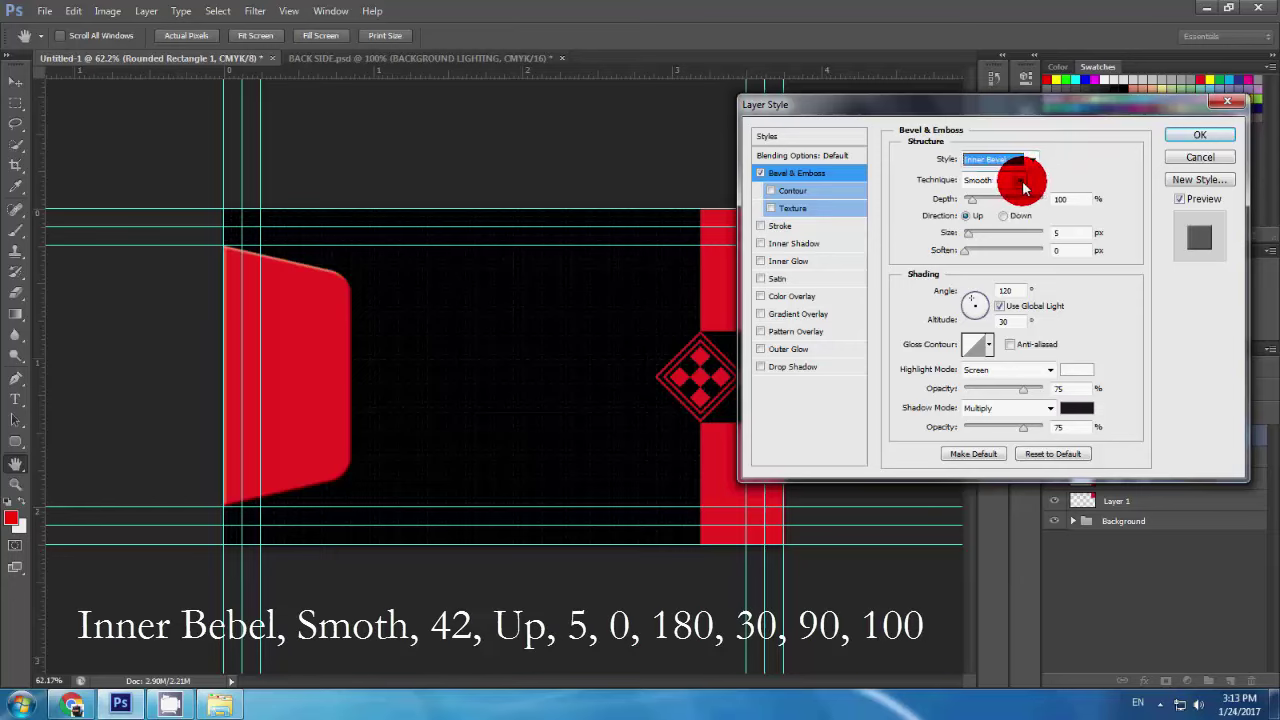
pyautogui.click(1062, 199)
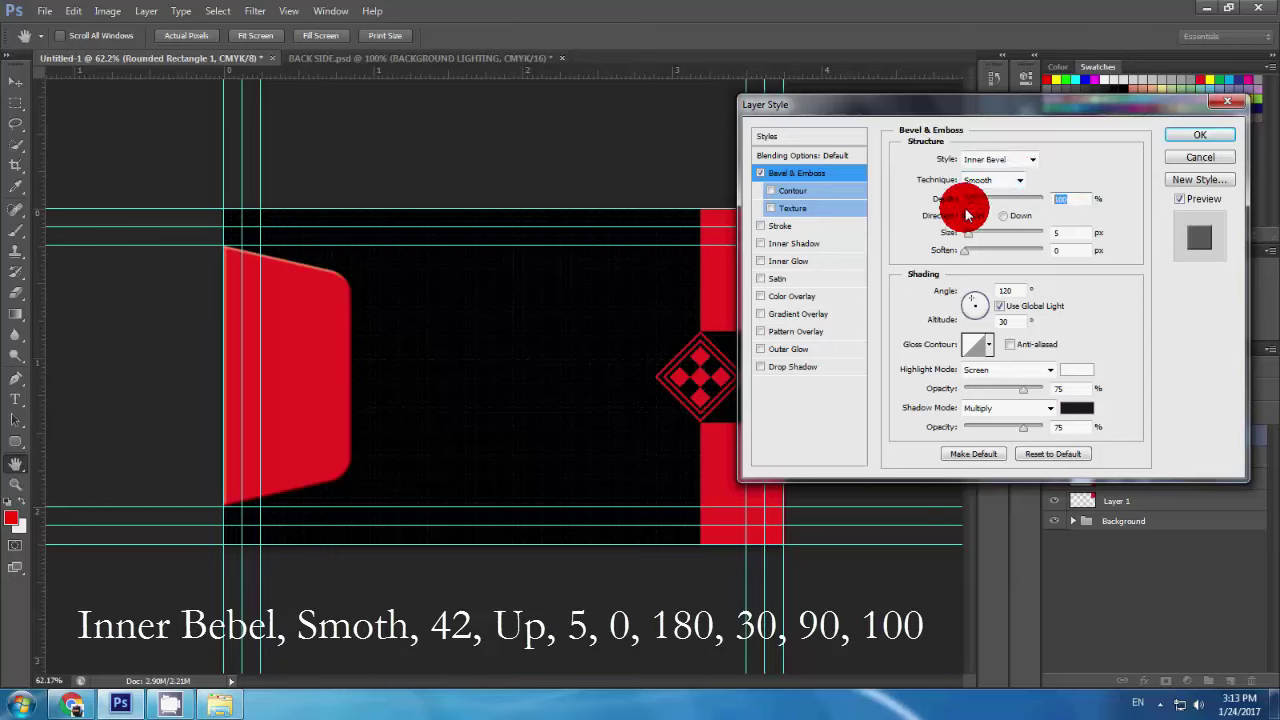
pyautogui.write('40')
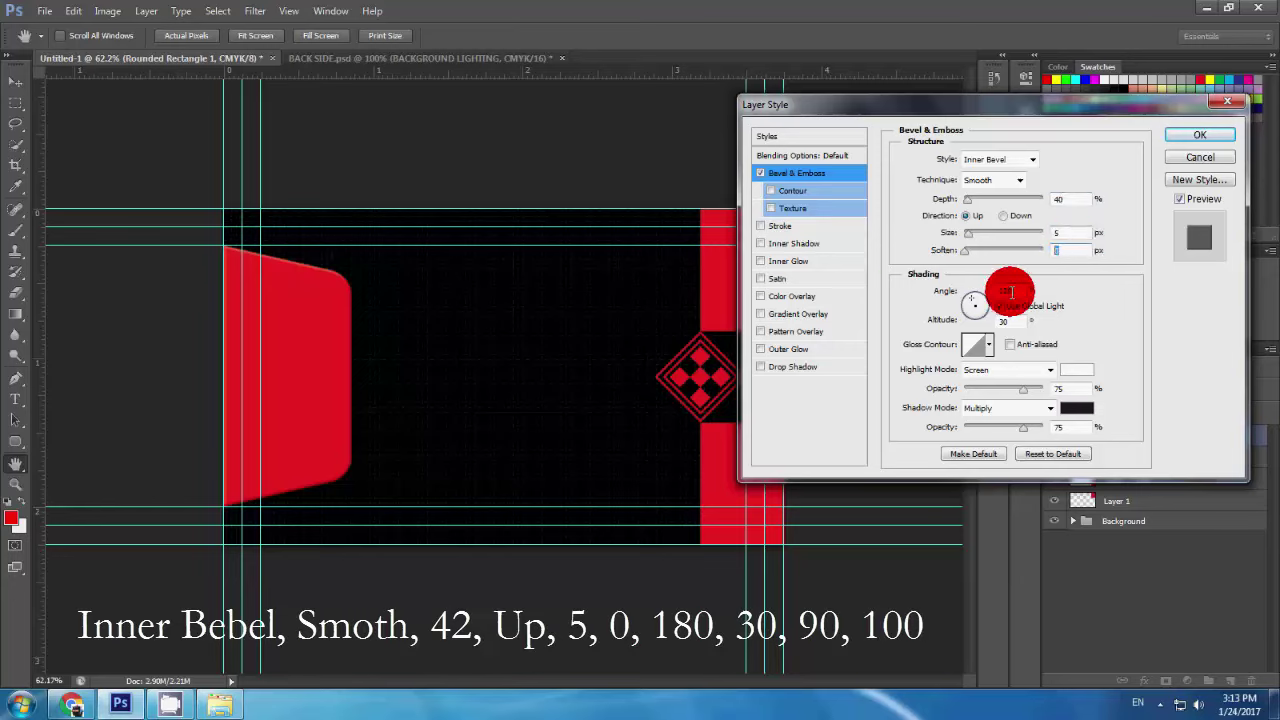
# Step: Set the bevel's light angle to 180° and its shadow colour to a very dark tone, then apply
pyautogui.doubleClick(1005, 290)
pyautogui.write('18')
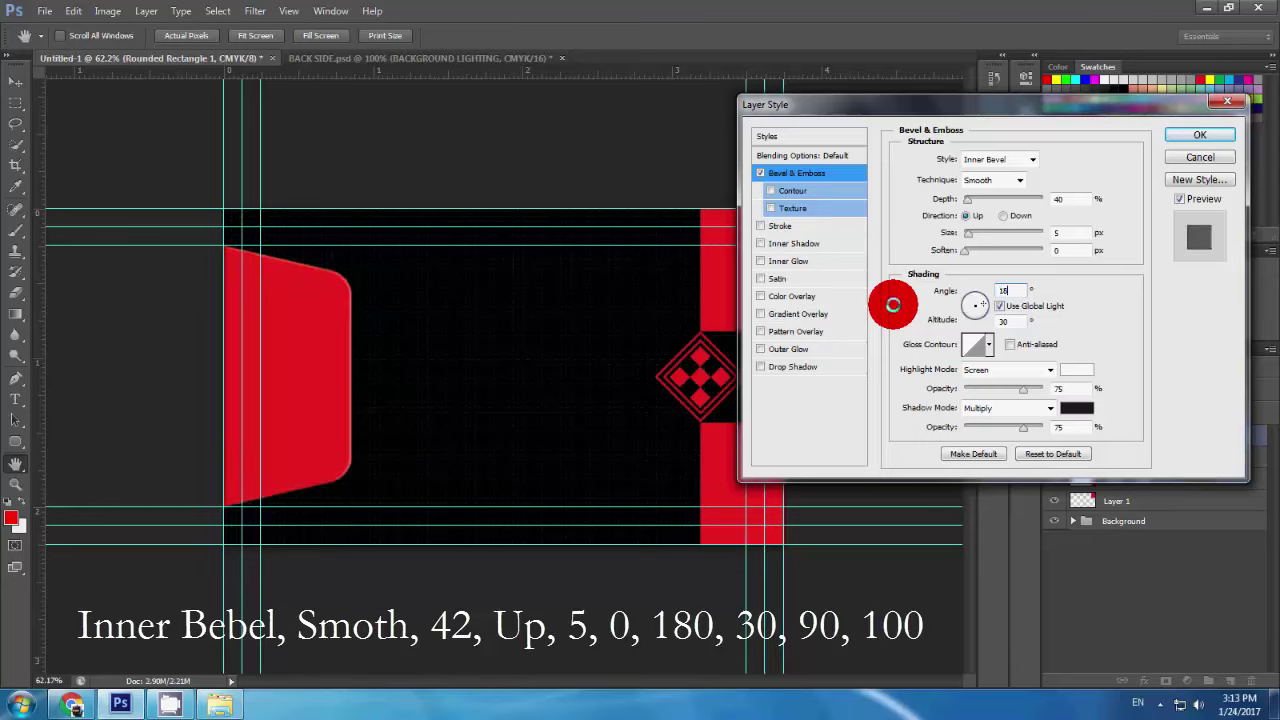
pyautogui.write('0')
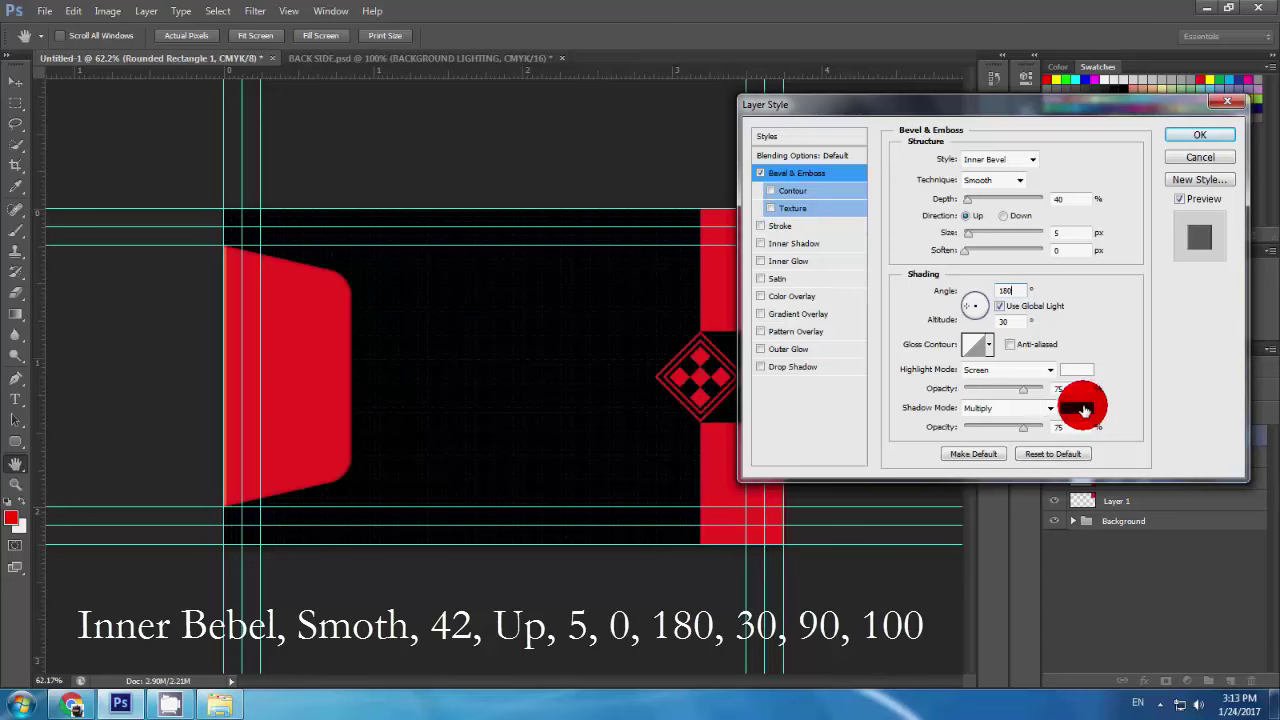
pyautogui.click(1083, 407)
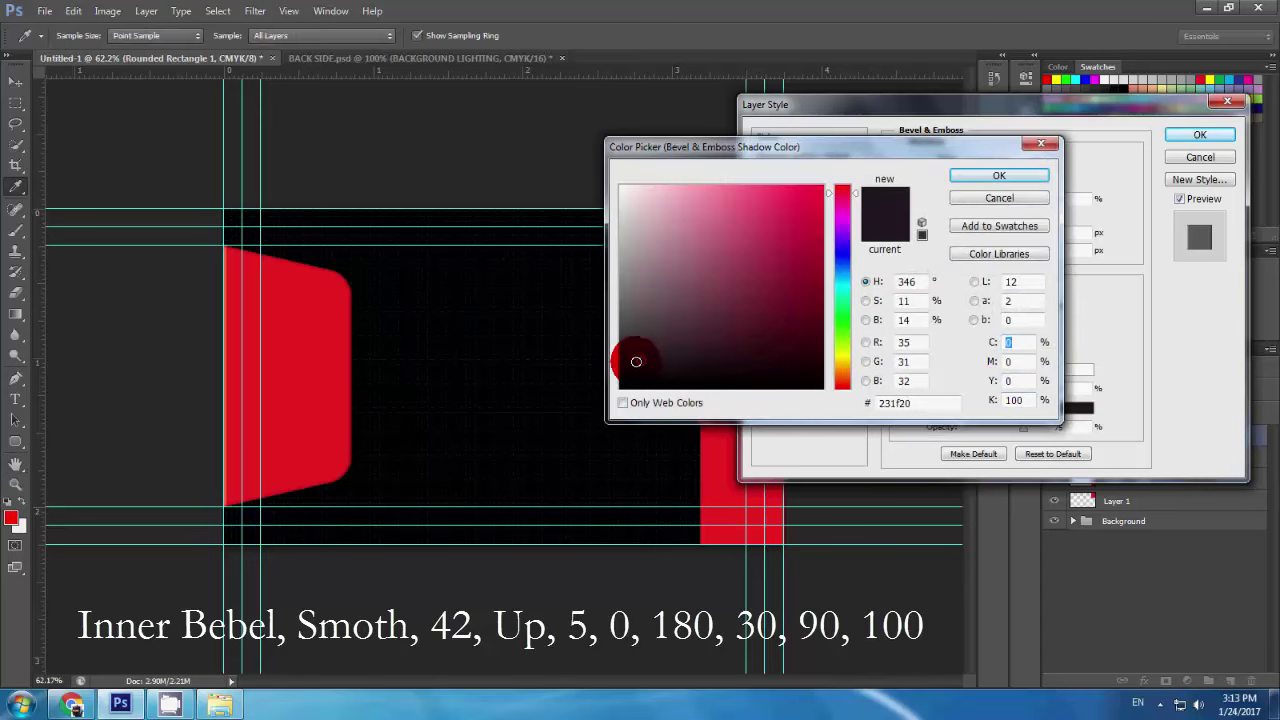
pyautogui.click(634, 360)
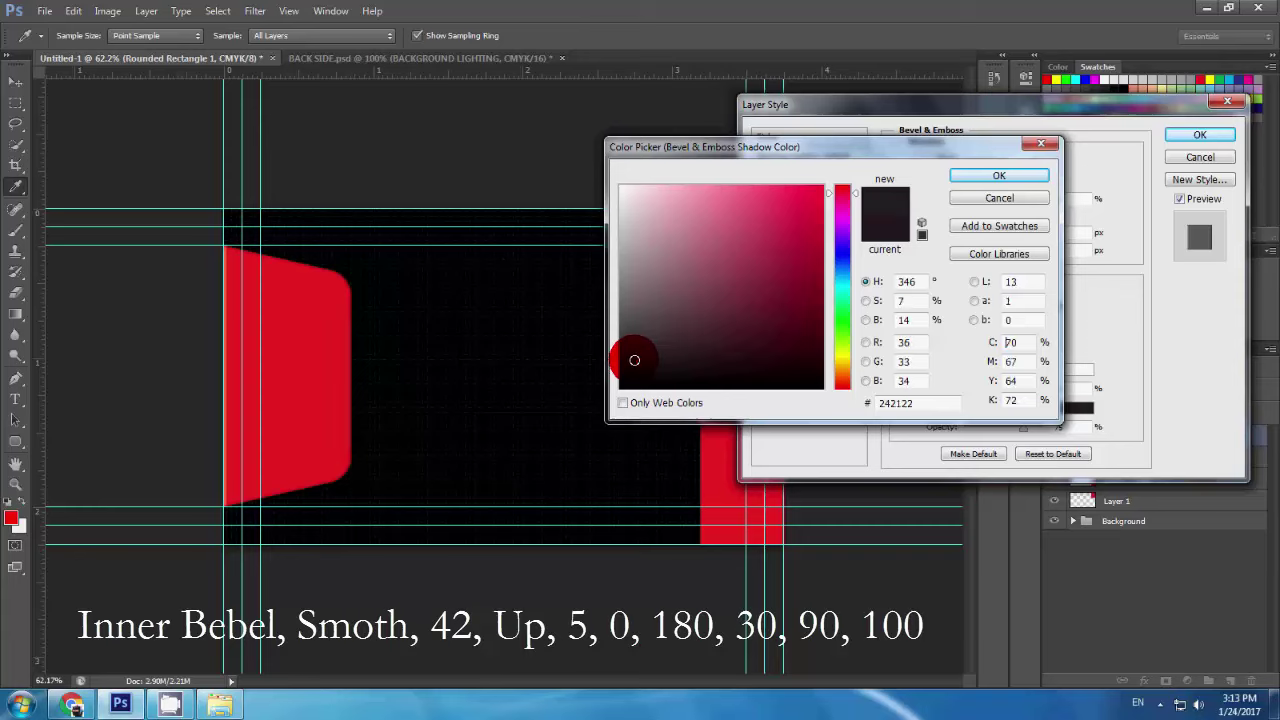
pyautogui.click(1030, 176)
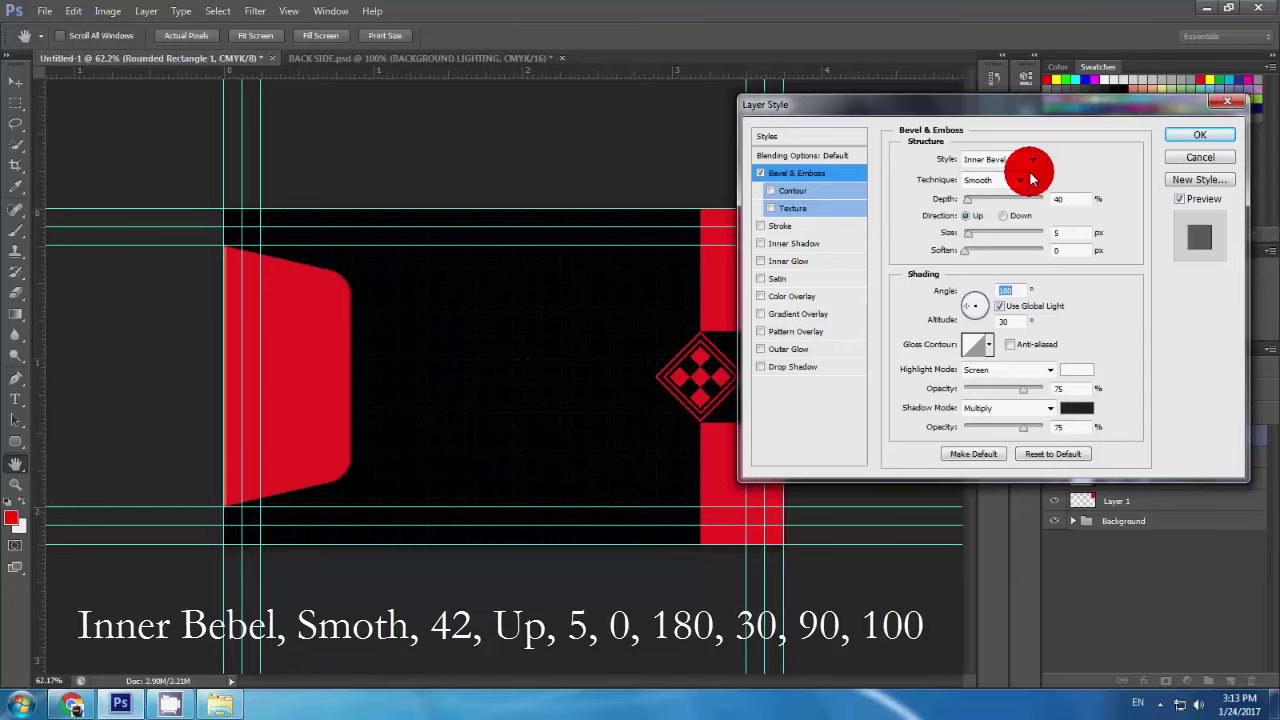
pyautogui.click(1197, 137)
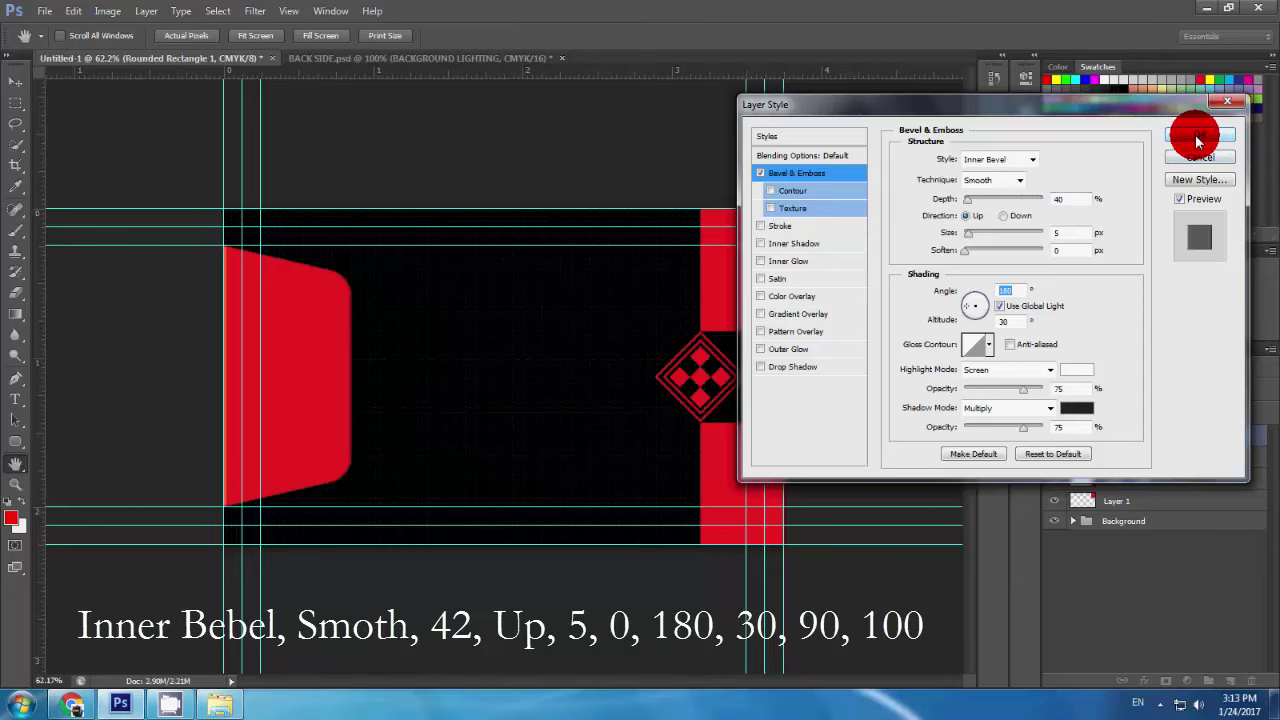
pyautogui.press('v')
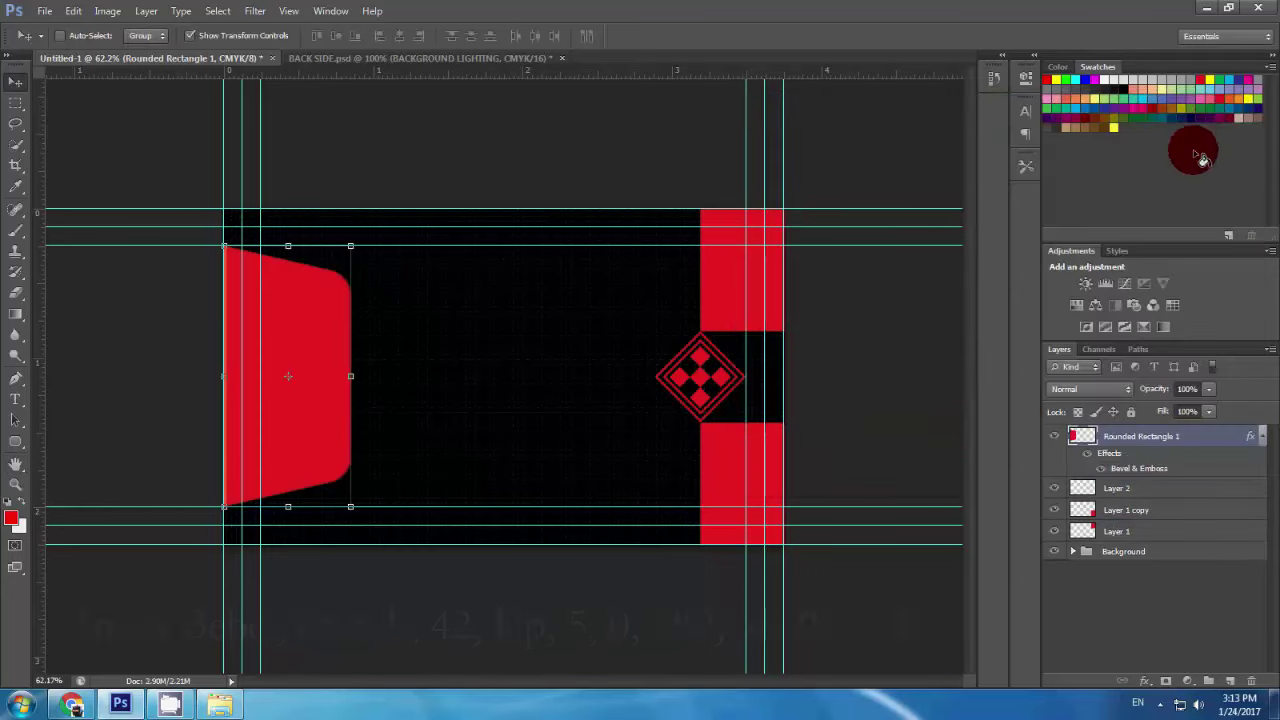
# Step: Duplicate the bevelled tab layer twice, keeping the original named Rounded Rectangle 1
pyautogui.hotkey('ctrl', 'j')
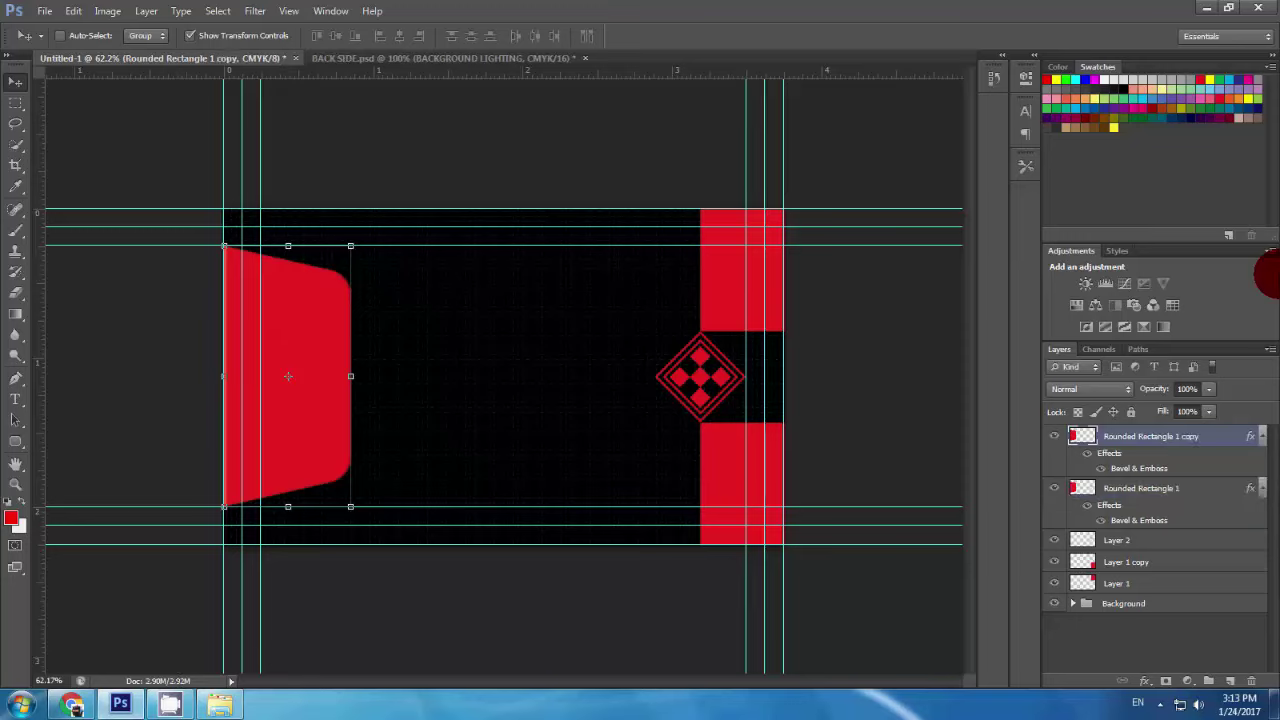
pyautogui.hotkey('ctrl', 'j')
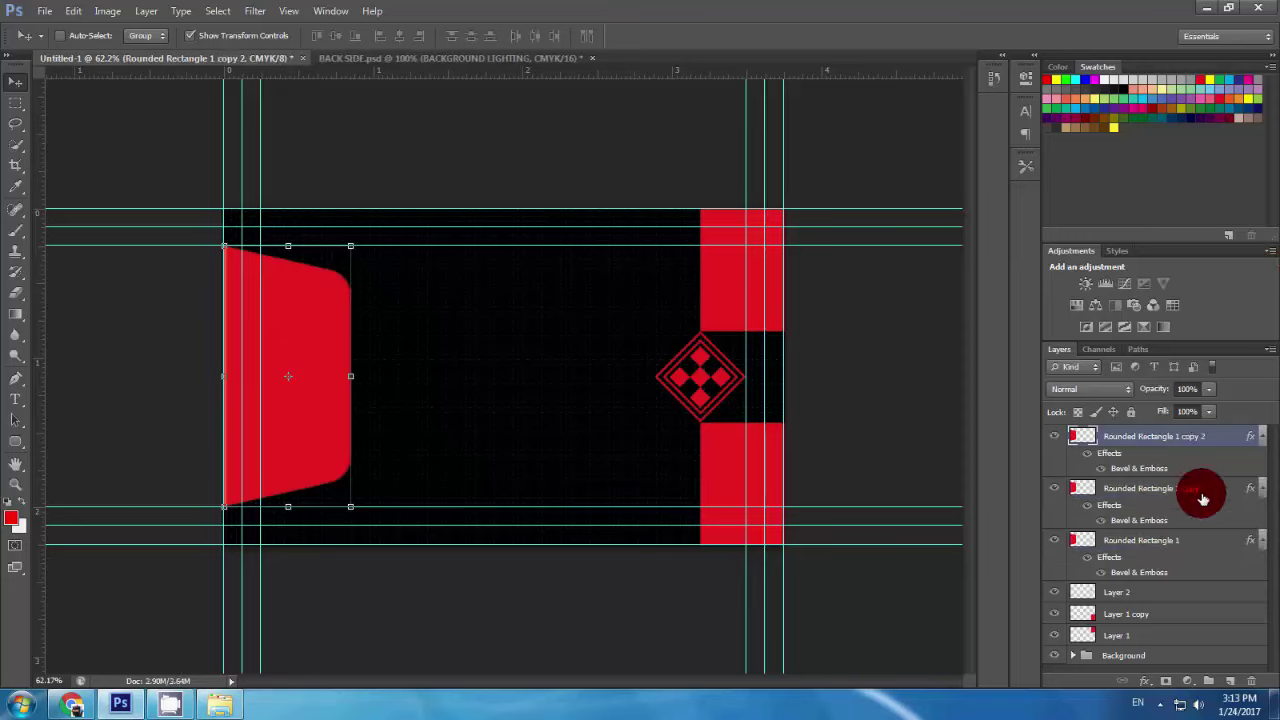
pyautogui.click(1160, 541)
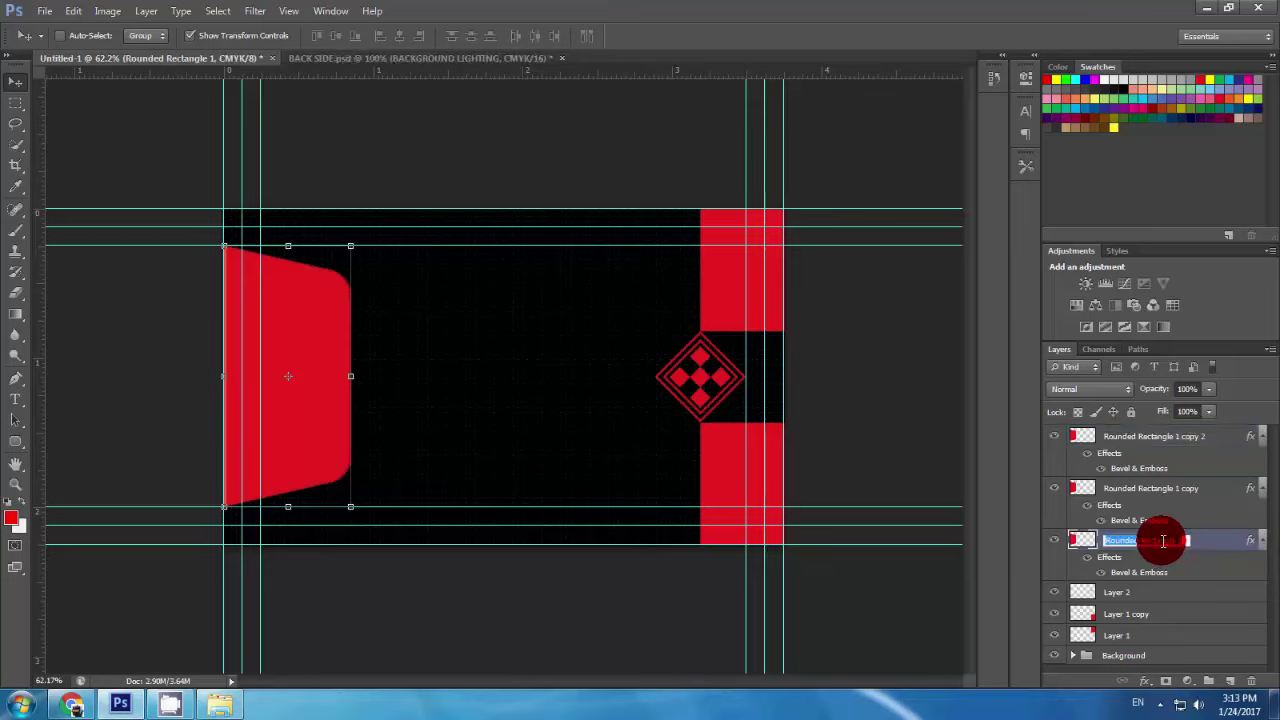
pyautogui.doubleClick(1160, 541)
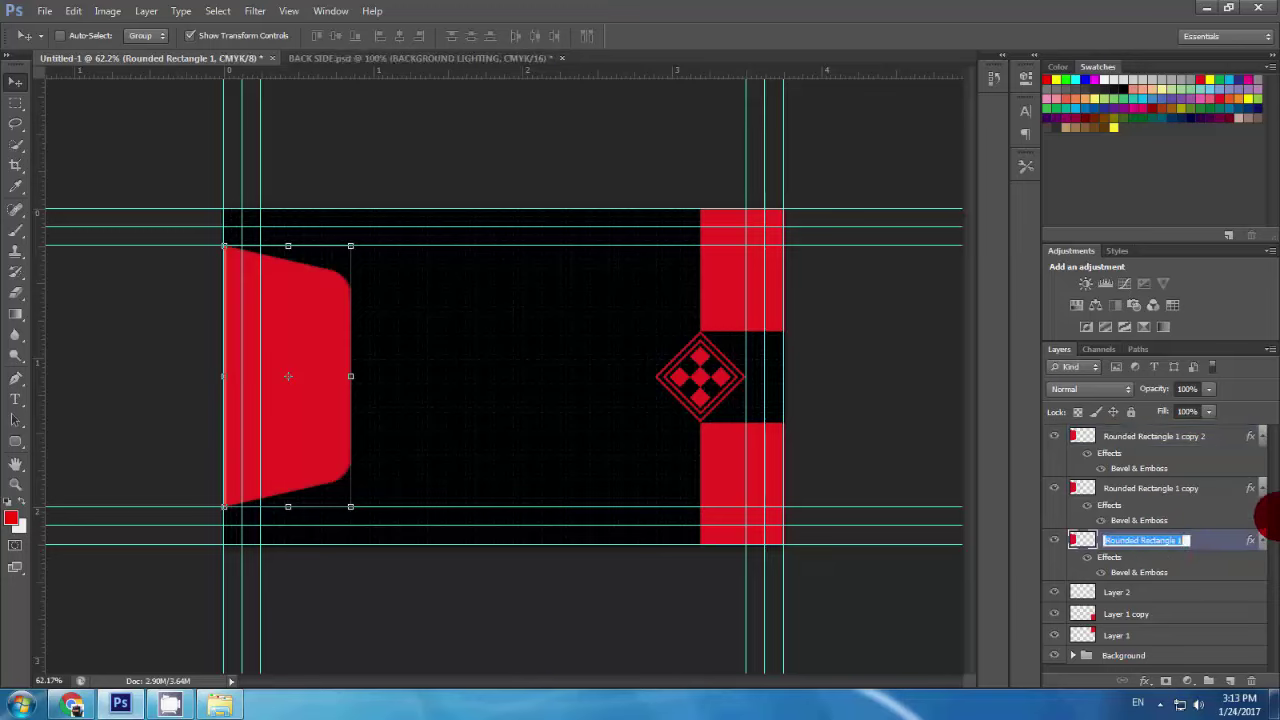
pyautogui.click(1185, 541)
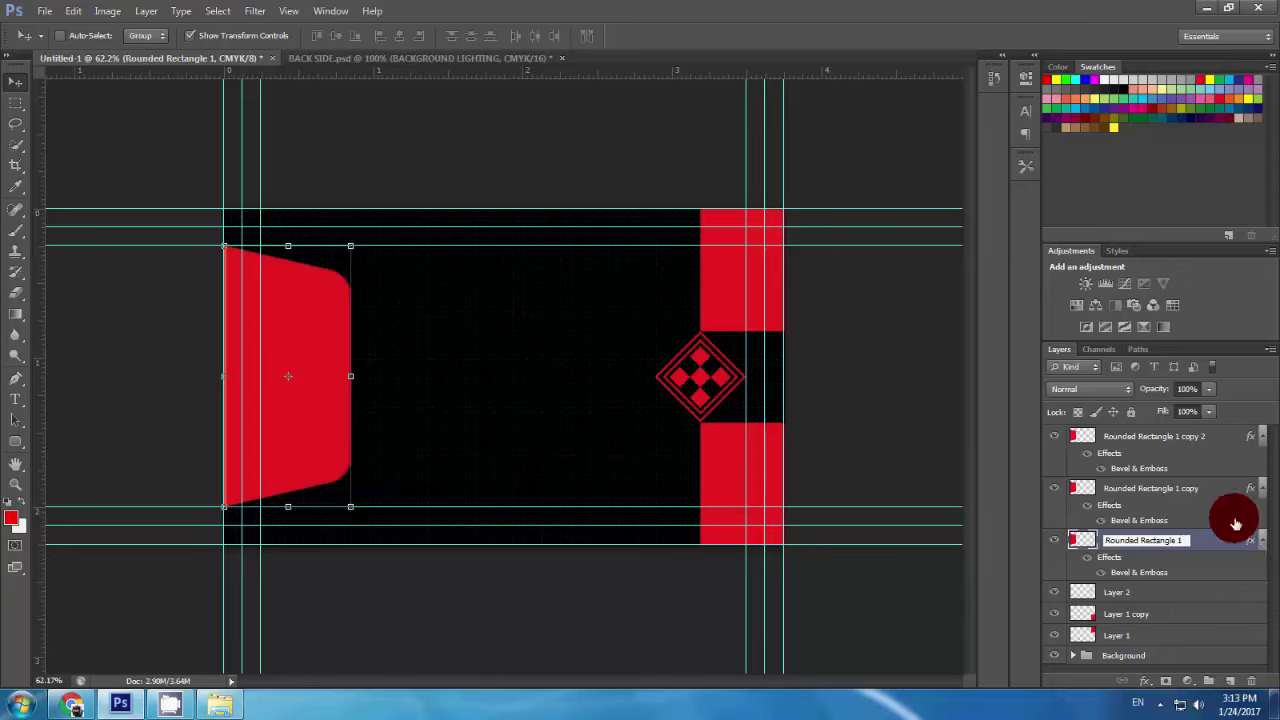
# Step: Rename the two copies Rounded Rectangle 2 and Rounded Rectangle 3
pyautogui.doubleClick(1192, 488)
pyautogui.click(1200, 489)
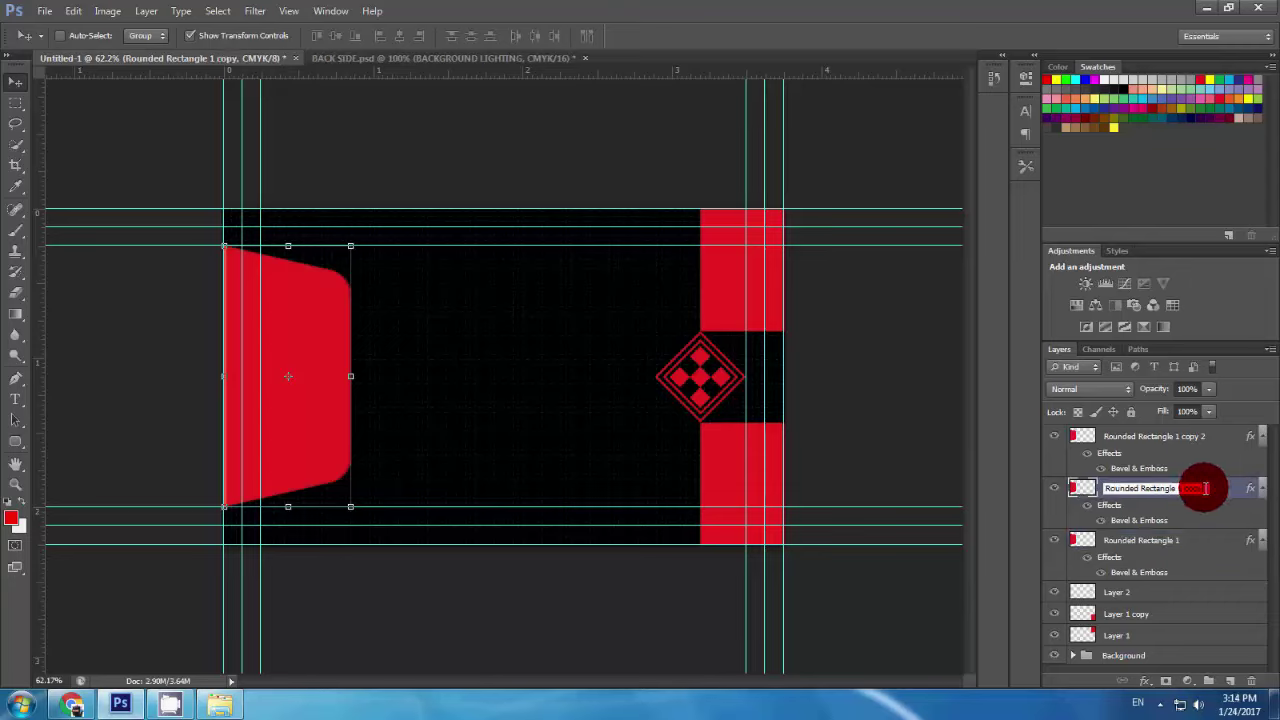
pyautogui.press('BackSpace')
pyautogui.press('BackSpace')
pyautogui.press('BackSpace')
pyautogui.press('BackSpace')
pyautogui.press('BackSpace')
pyautogui.press('BackSpace')
pyautogui.write('2')
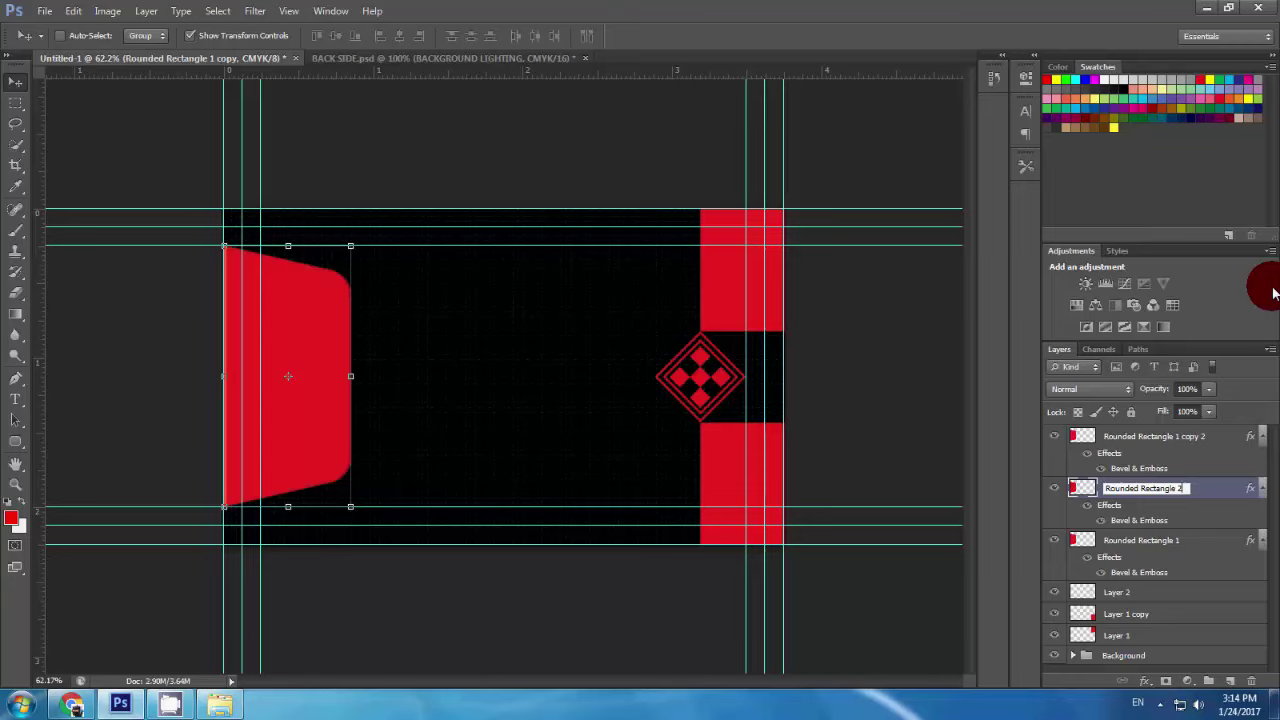
pyautogui.doubleClick(1190, 437)
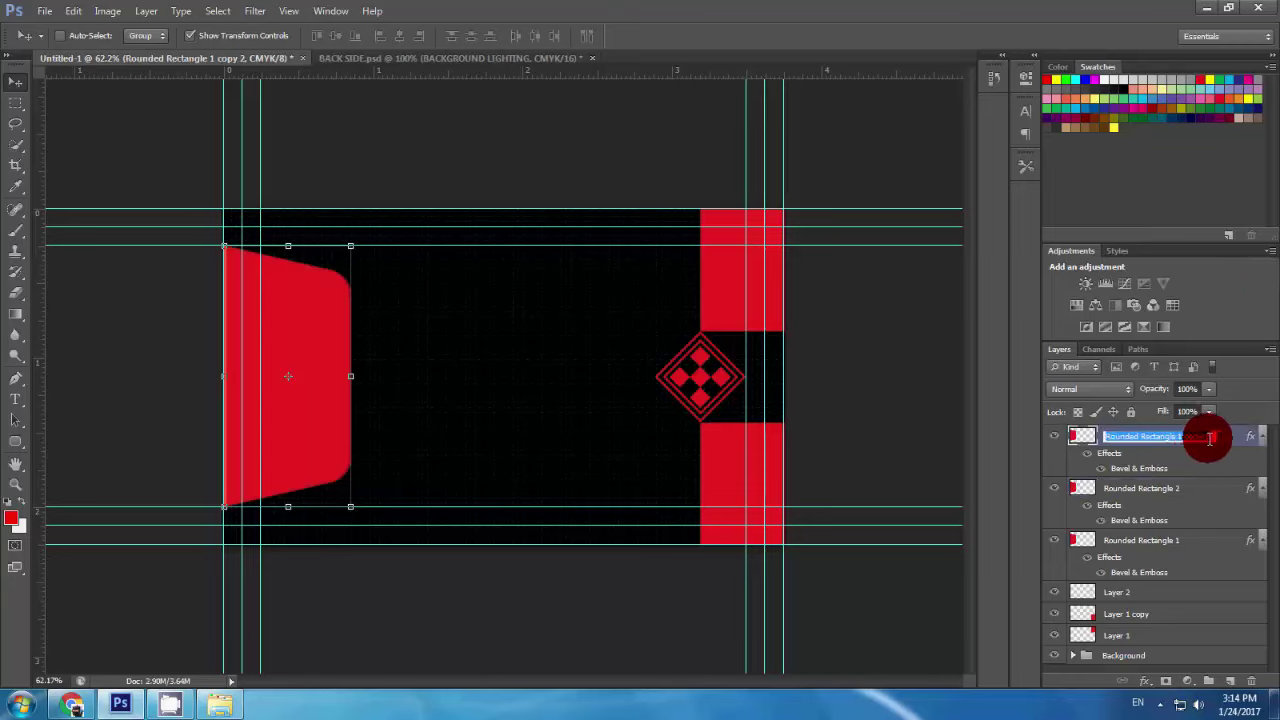
pyautogui.moveTo(1178, 437); pyautogui.dragTo(1268, 422)
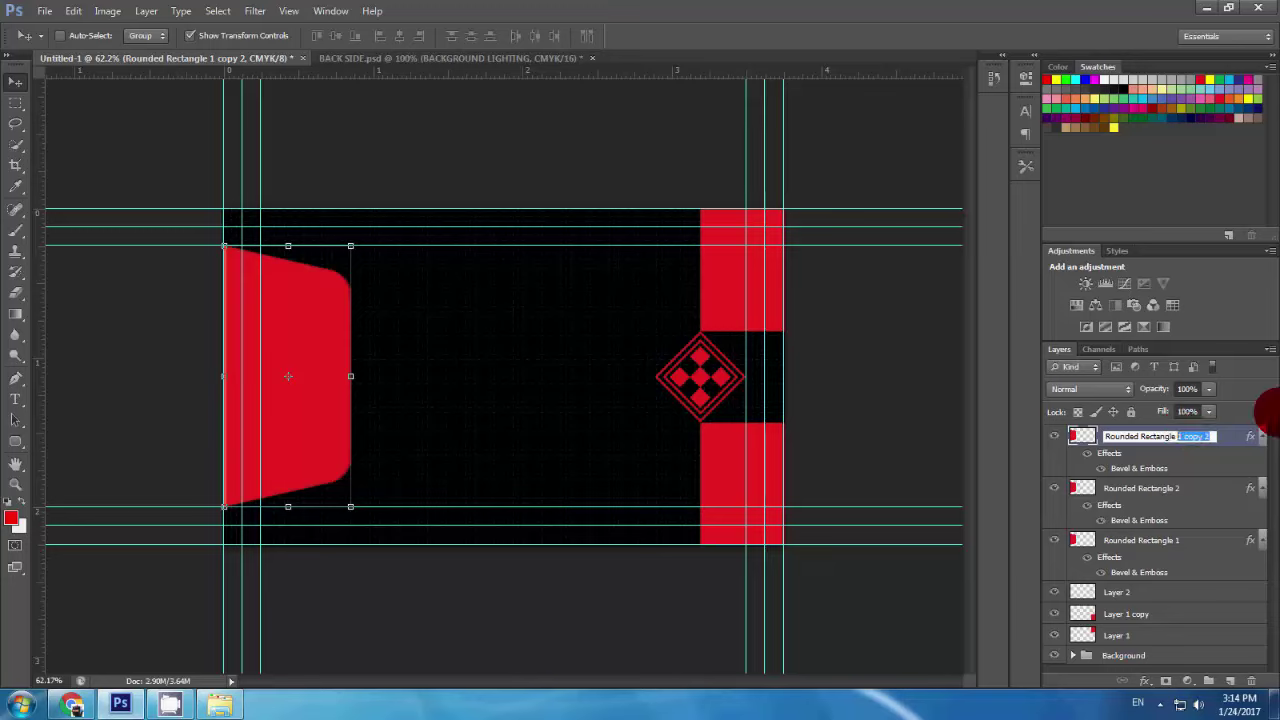
pyautogui.write('3')
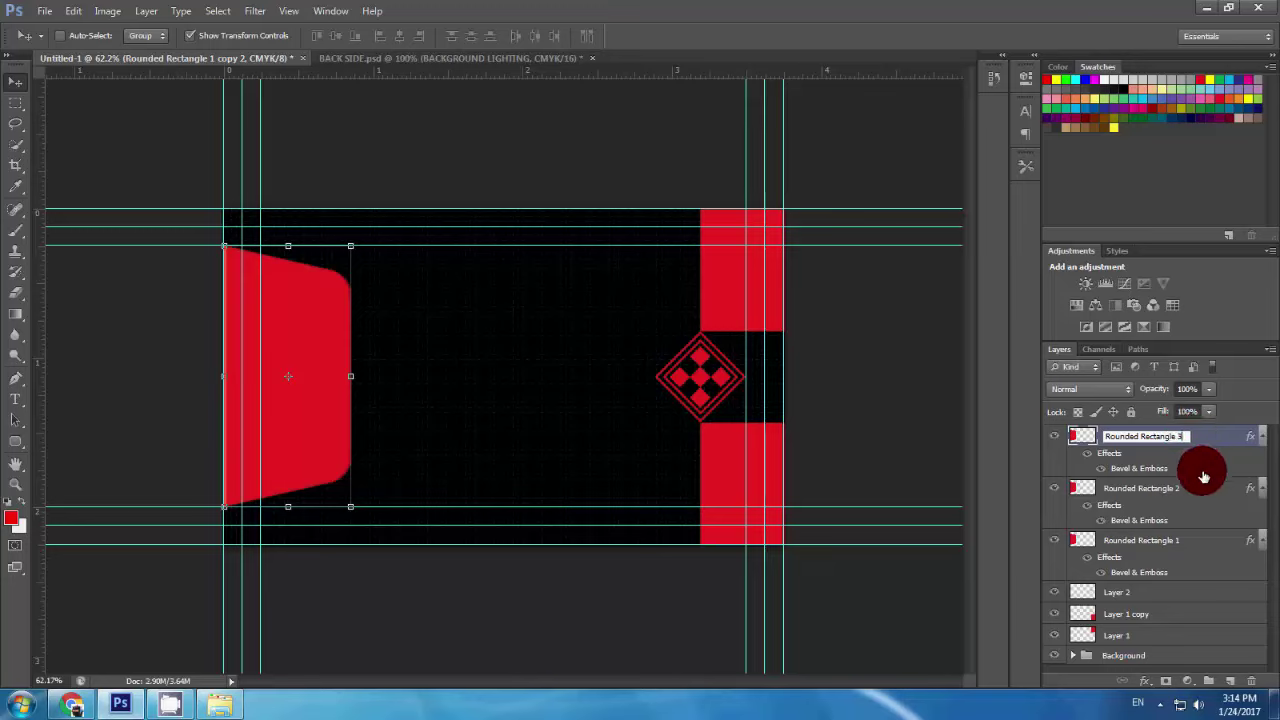
pyautogui.keyDown('shift'); pyautogui.click(1182, 530); pyautogui.keyUp('shift')
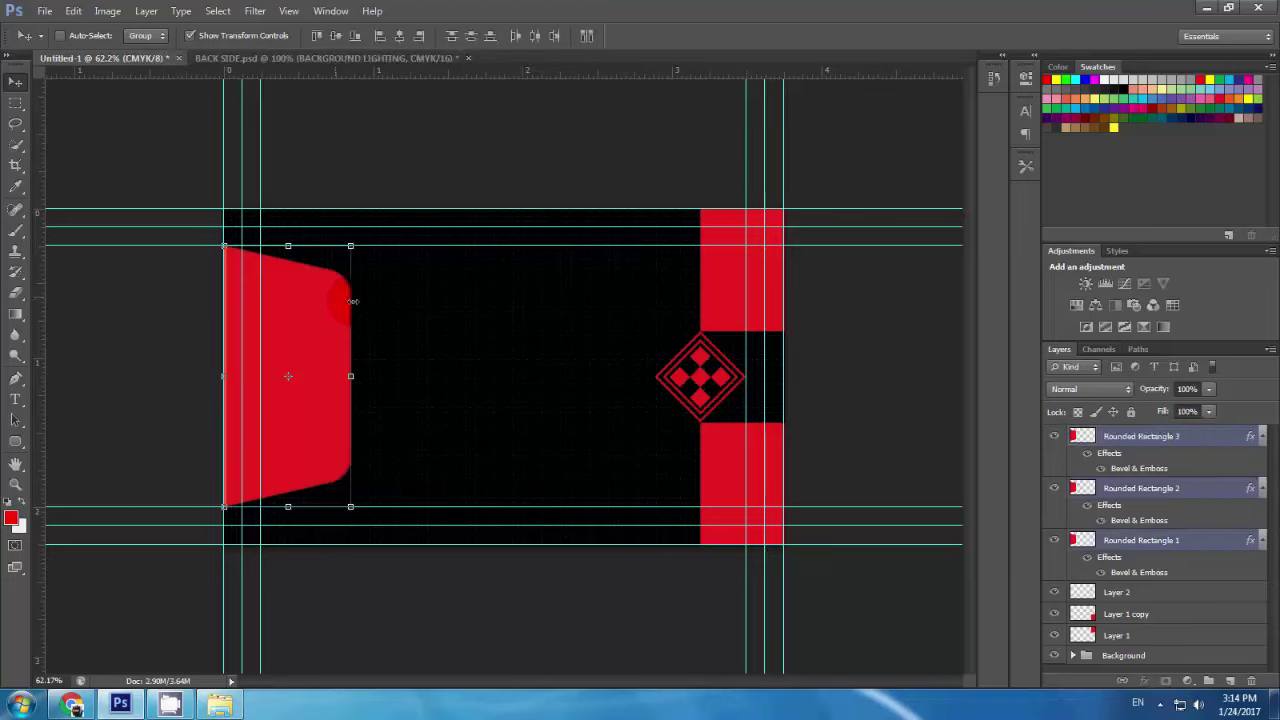
# Step: Scale Rounded Rectangle 2 and 3 to about 86% and move them left to X 110.5 px
pyautogui.click(1198, 441)
pyautogui.keyDown('shift'); pyautogui.click(1186, 487); pyautogui.keyUp('shift')
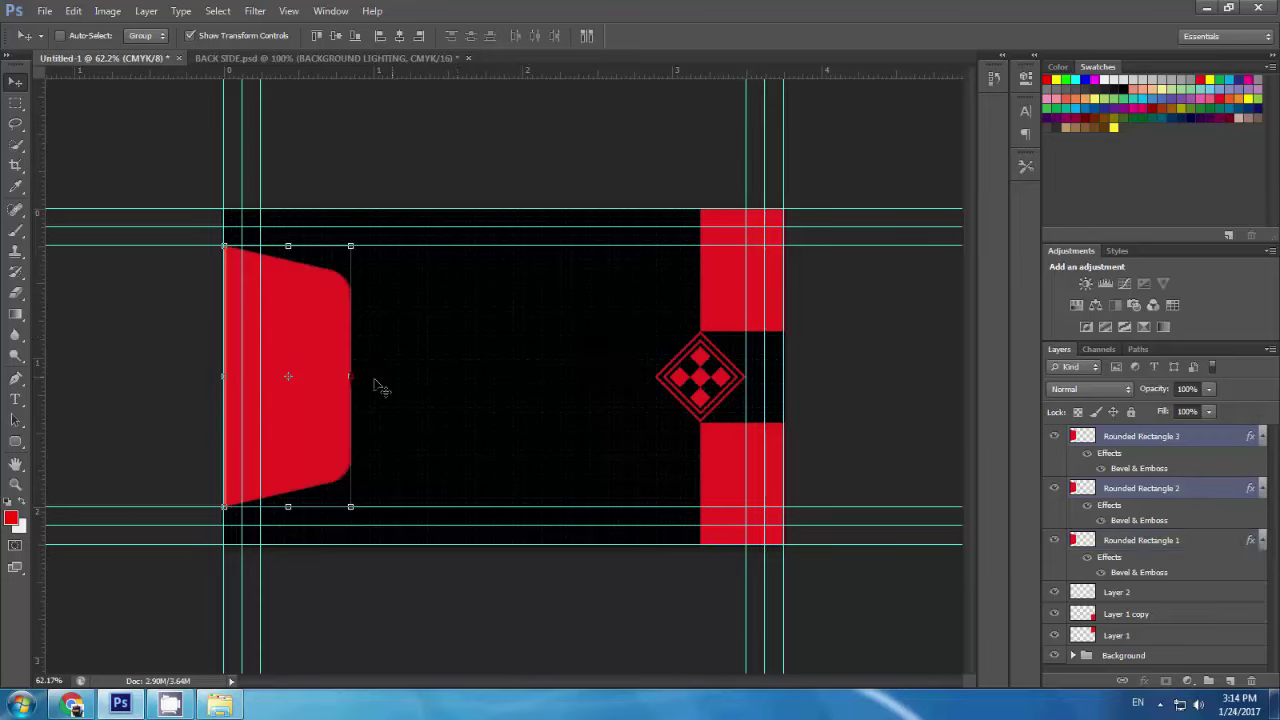
pyautogui.moveTo(351, 506); pyautogui.dragTo(337, 488)
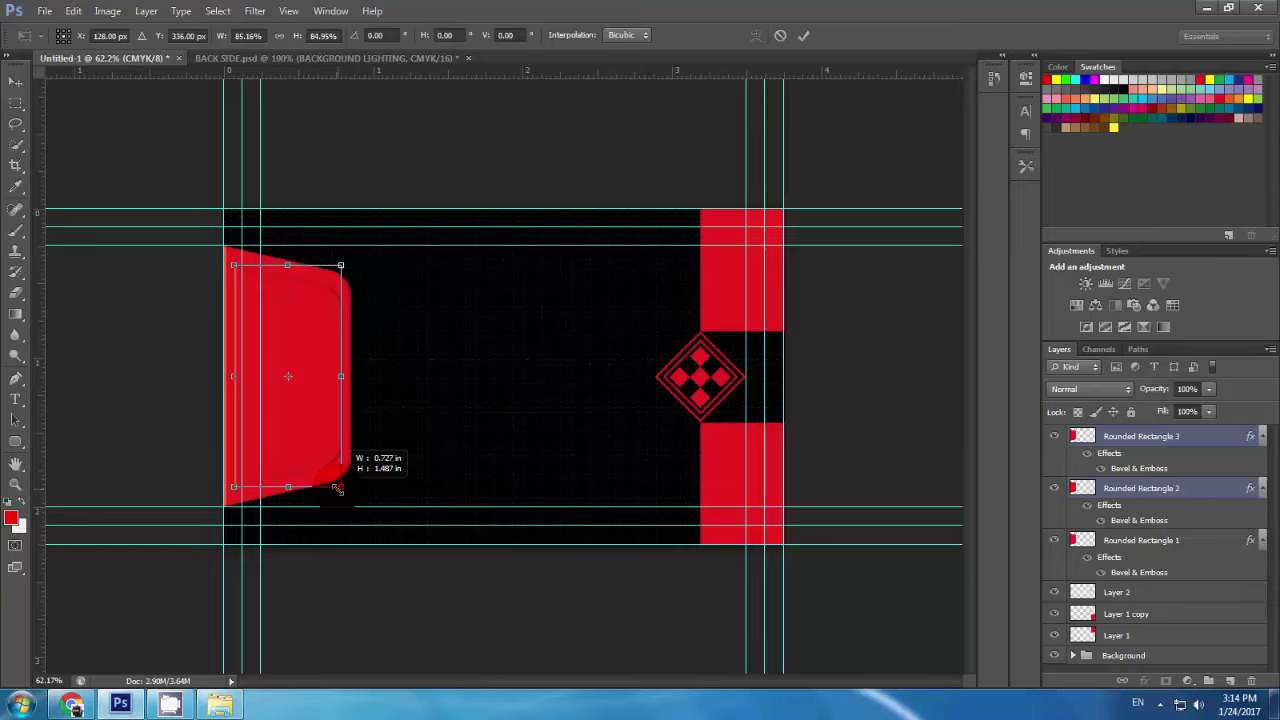
pyautogui.moveTo(338, 489); pyautogui.dragTo(341, 491)
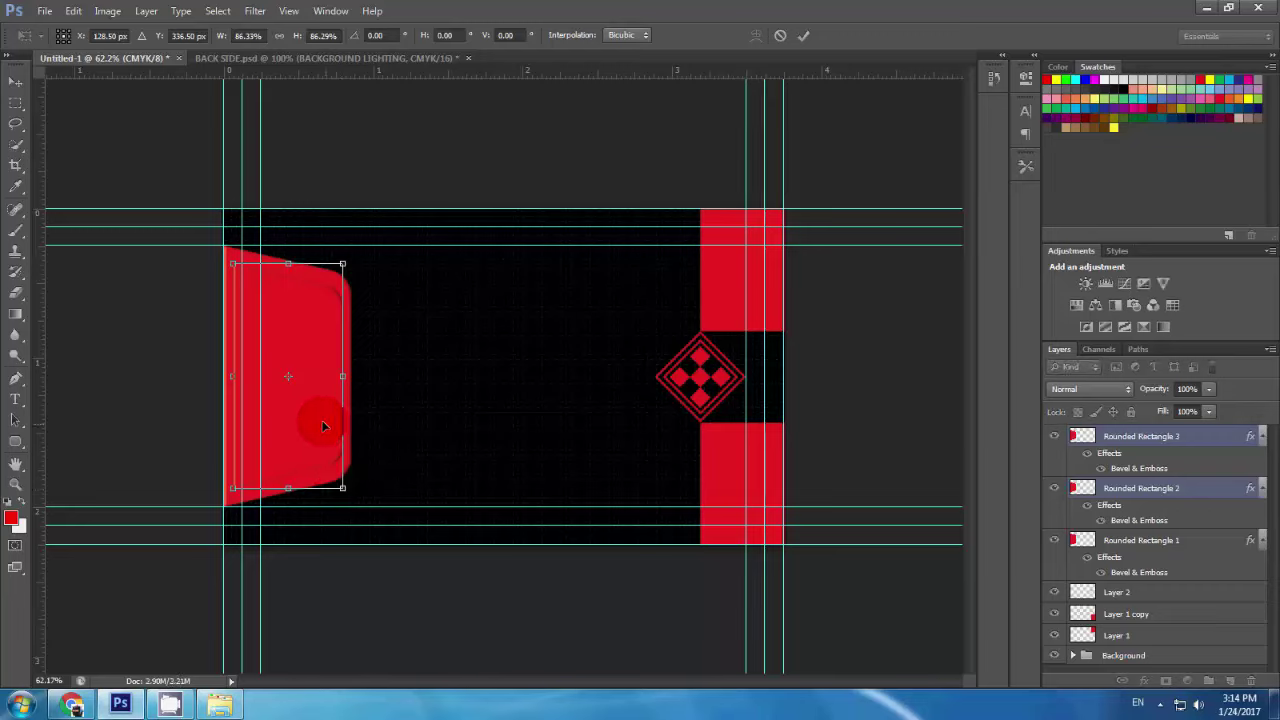
pyautogui.moveTo(318, 420); pyautogui.dragTo(311, 424)
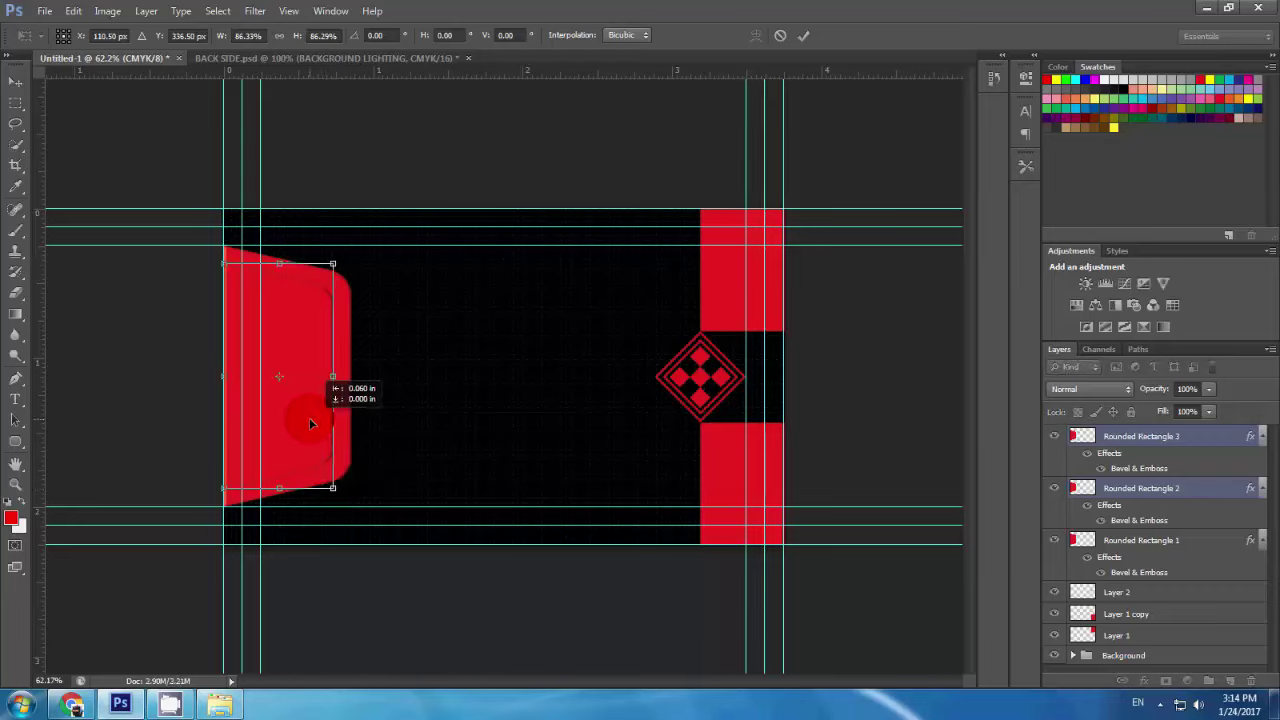
pyautogui.hotkey('ctrl', 'z')
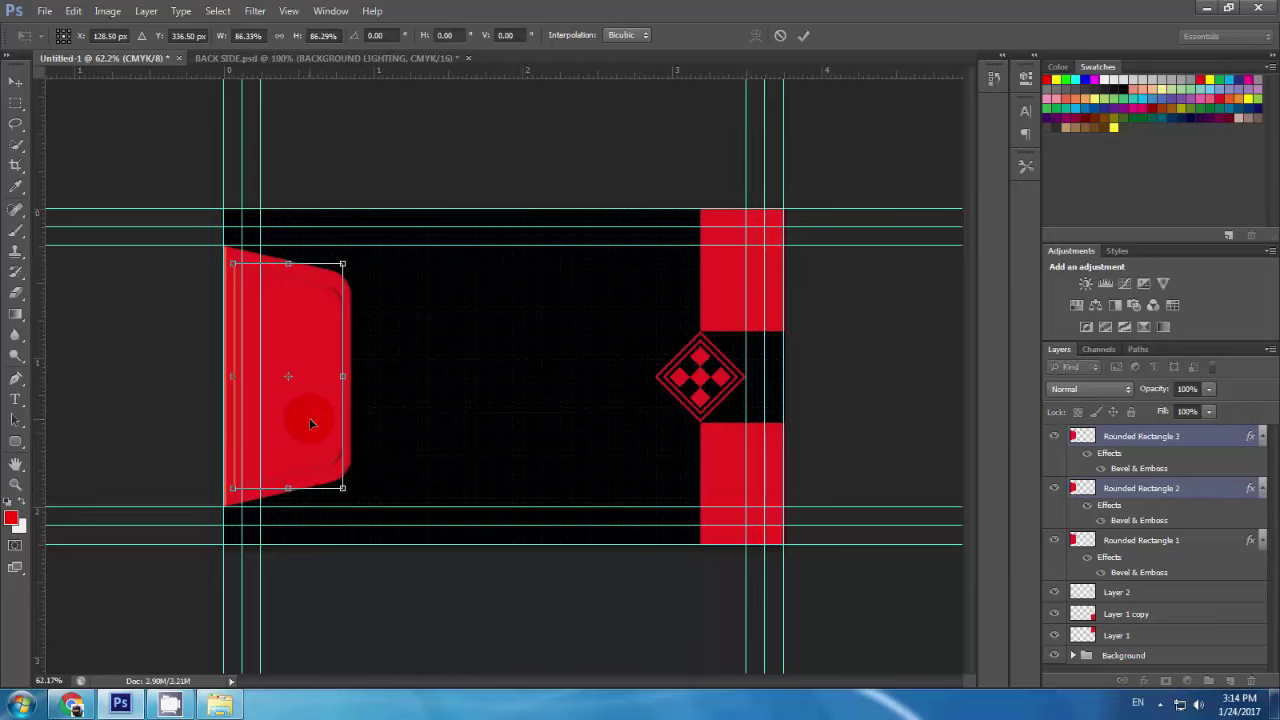
pyautogui.moveTo(311, 424); pyautogui.dragTo(301, 424)
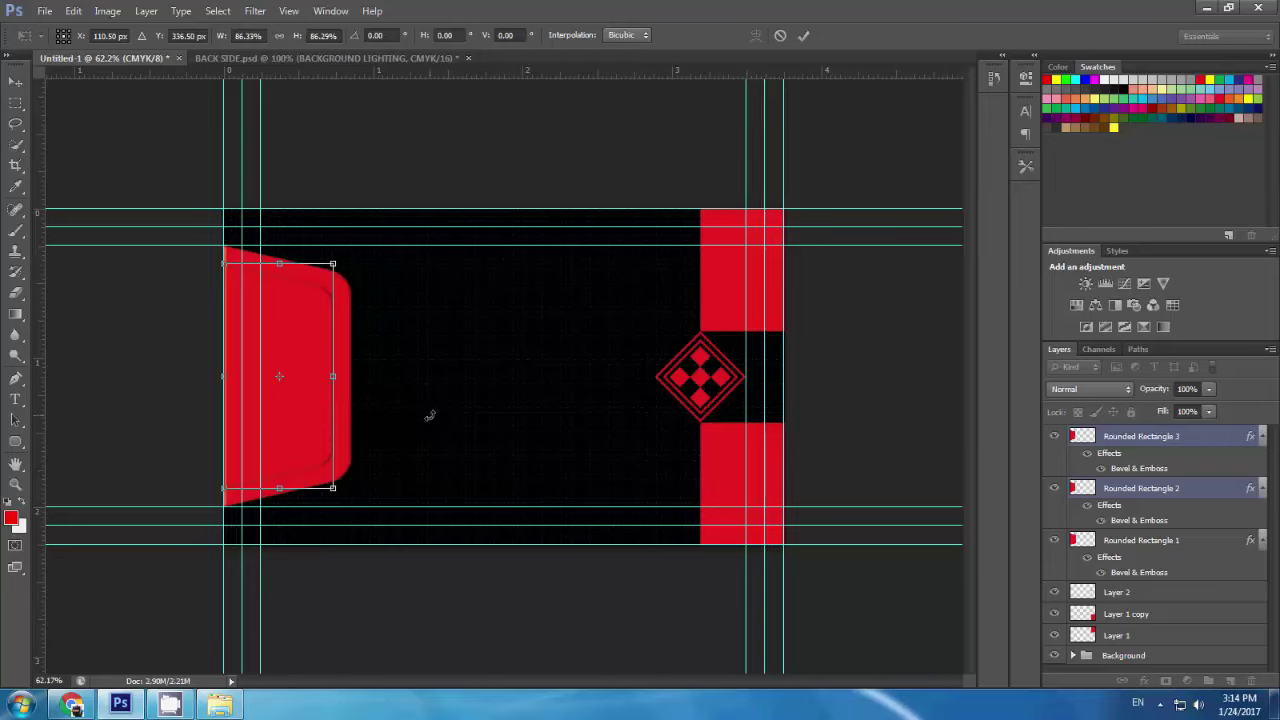
pyautogui.press('Return')
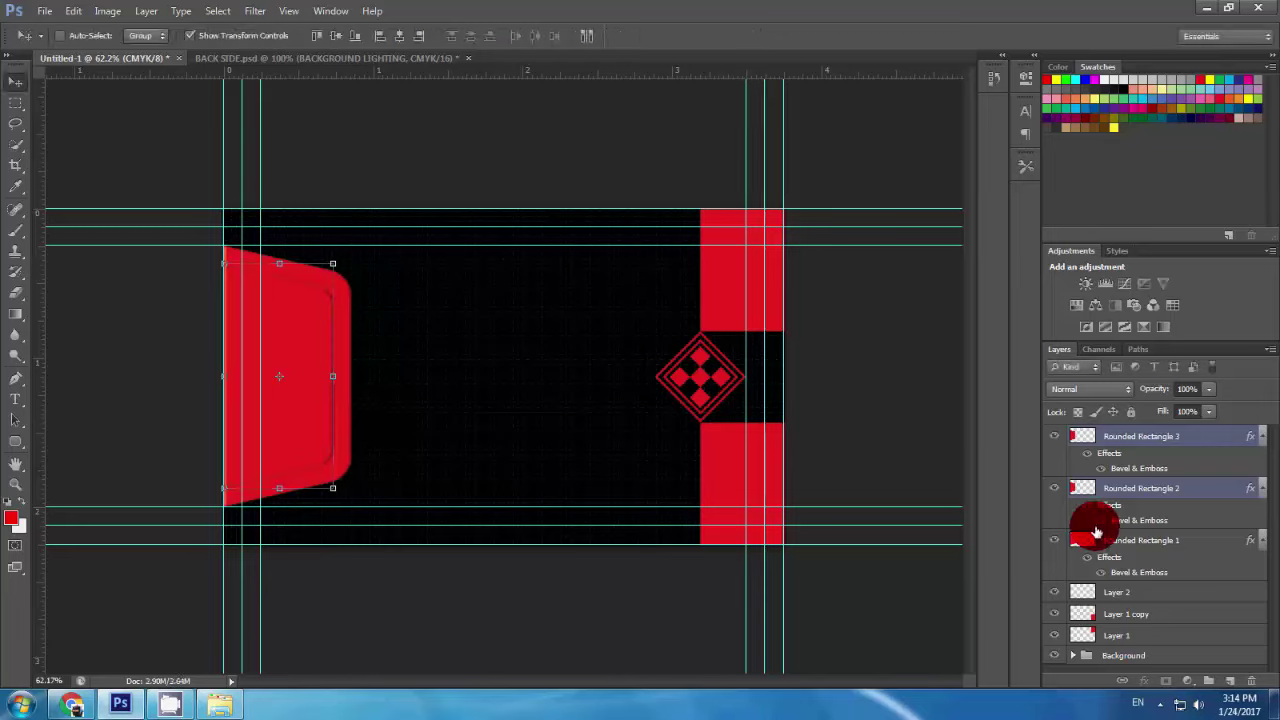
# Step: Shrink Rounded Rectangle 3 to about 82% and shift it 20 px left inside the tab
pyautogui.click(1168, 441)
pyautogui.click(330, 487)
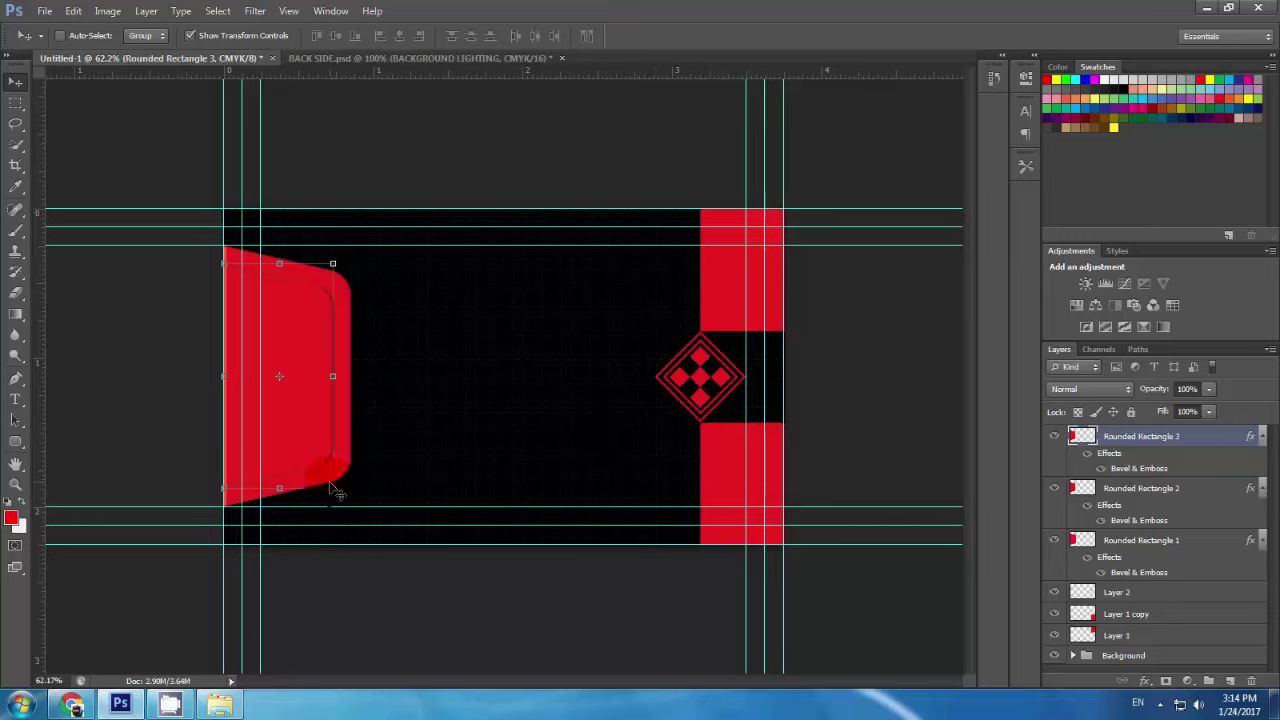
pyautogui.moveTo(333, 489); pyautogui.dragTo(321, 470)
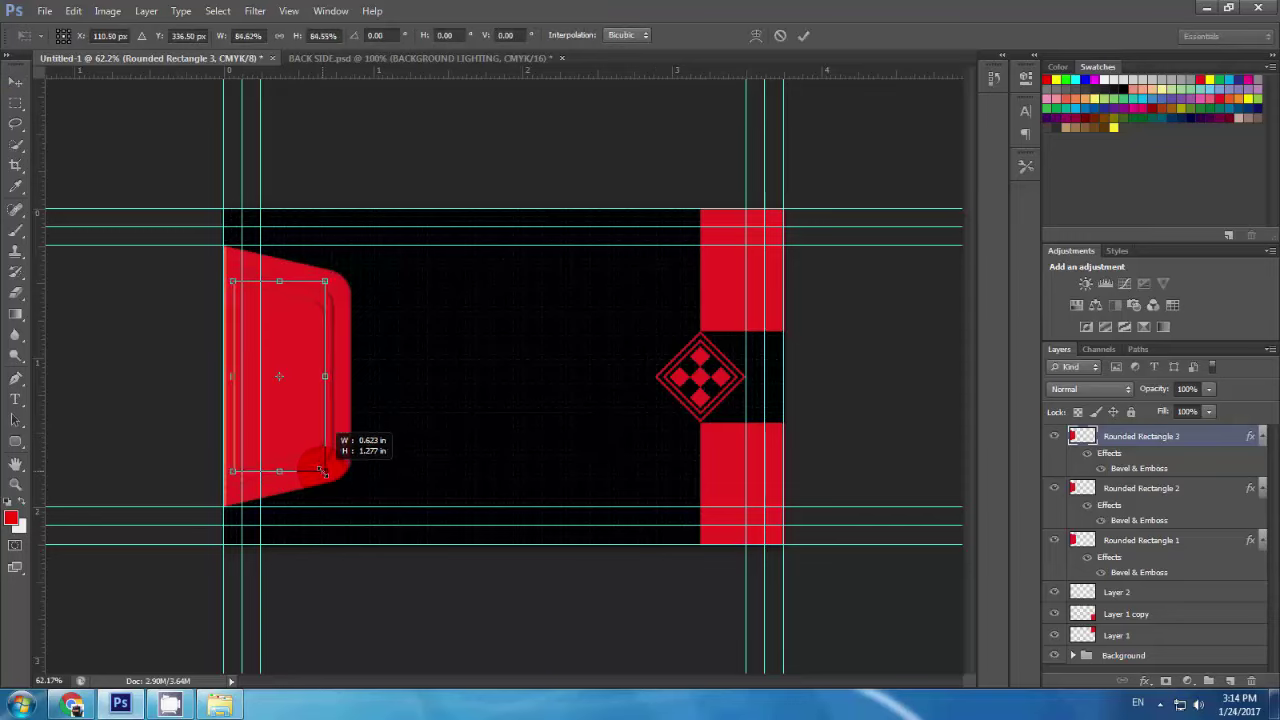
pyautogui.moveTo(321, 470); pyautogui.dragTo(323, 467)
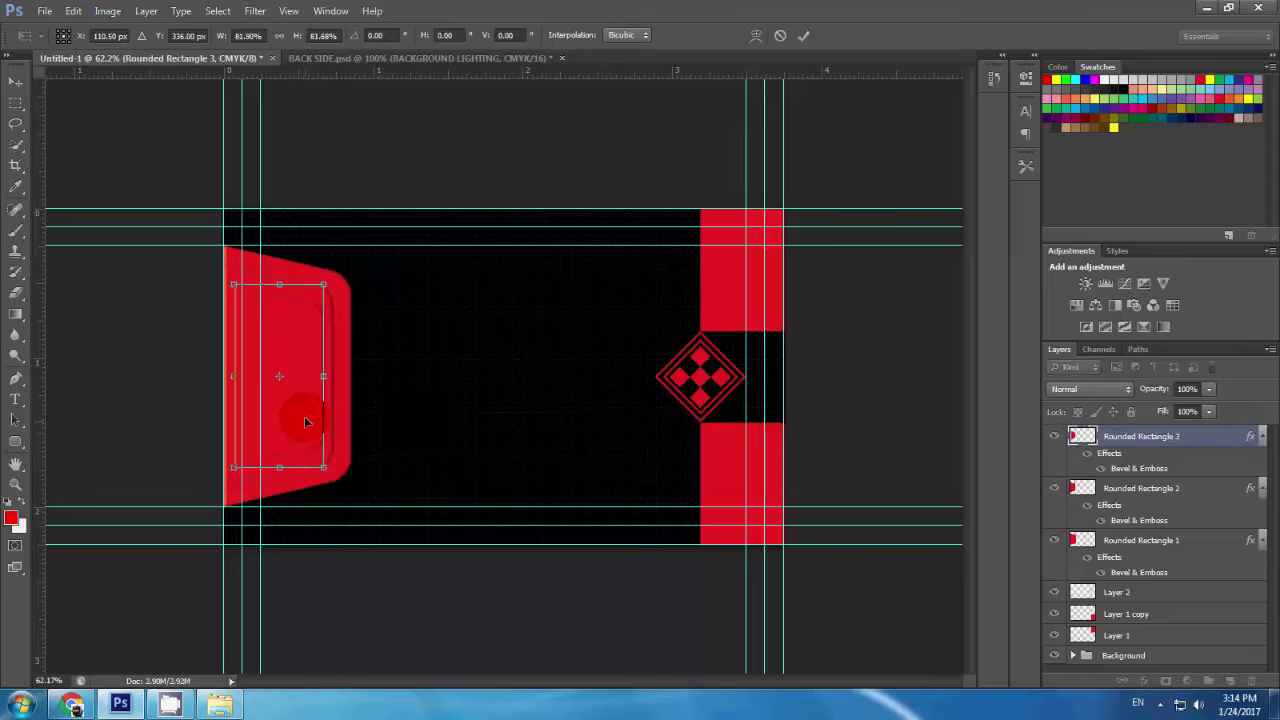
pyautogui.moveTo(306, 422); pyautogui.dragTo(297, 416)
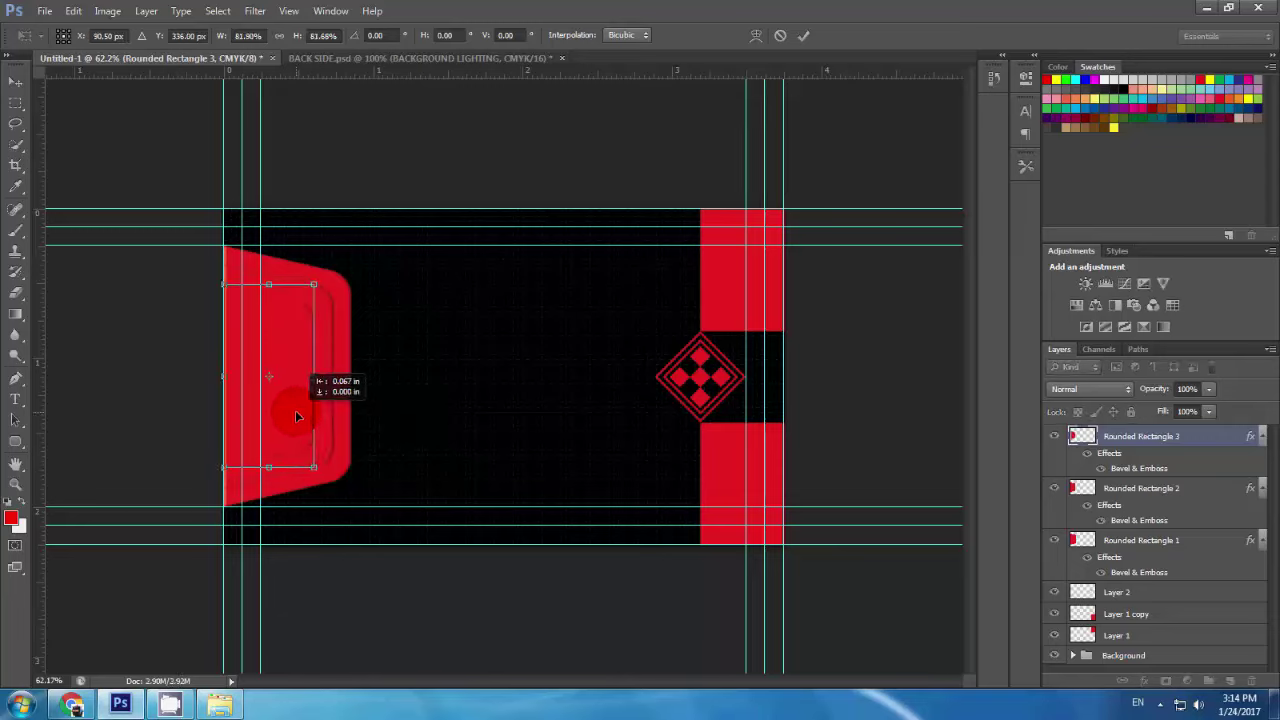
pyautogui.press('Return')
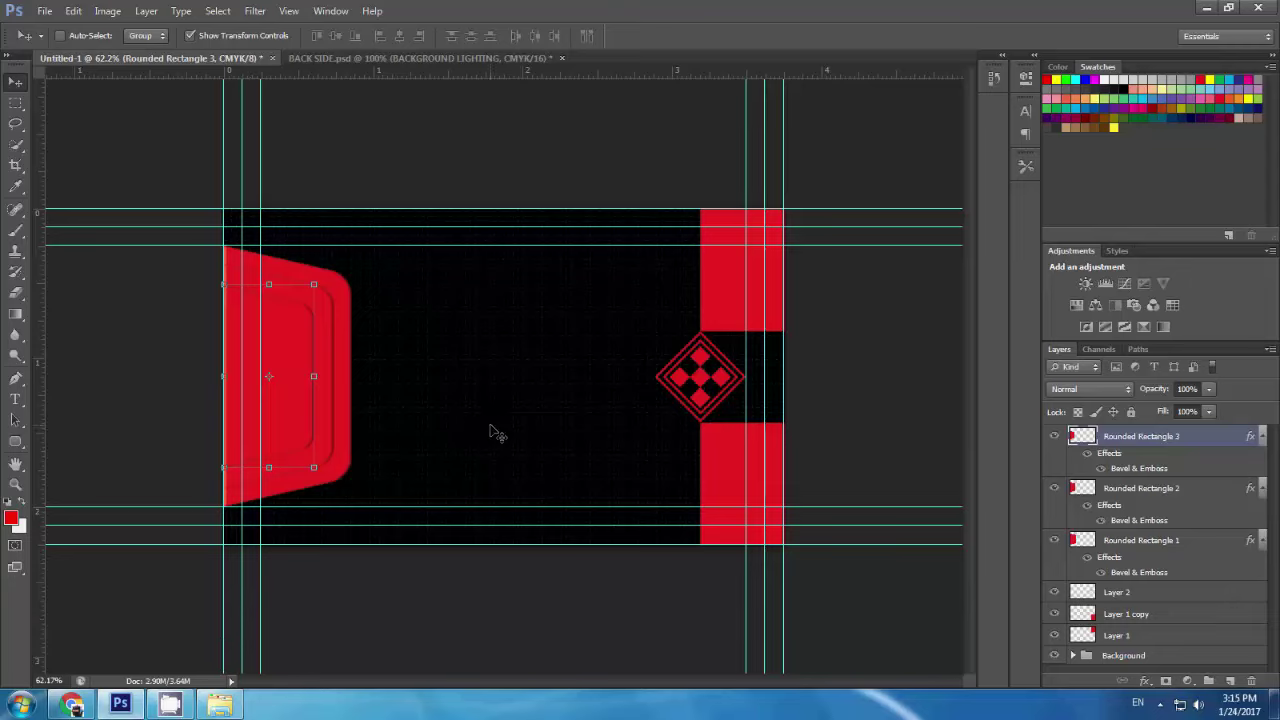
pyautogui.click(1078, 448)
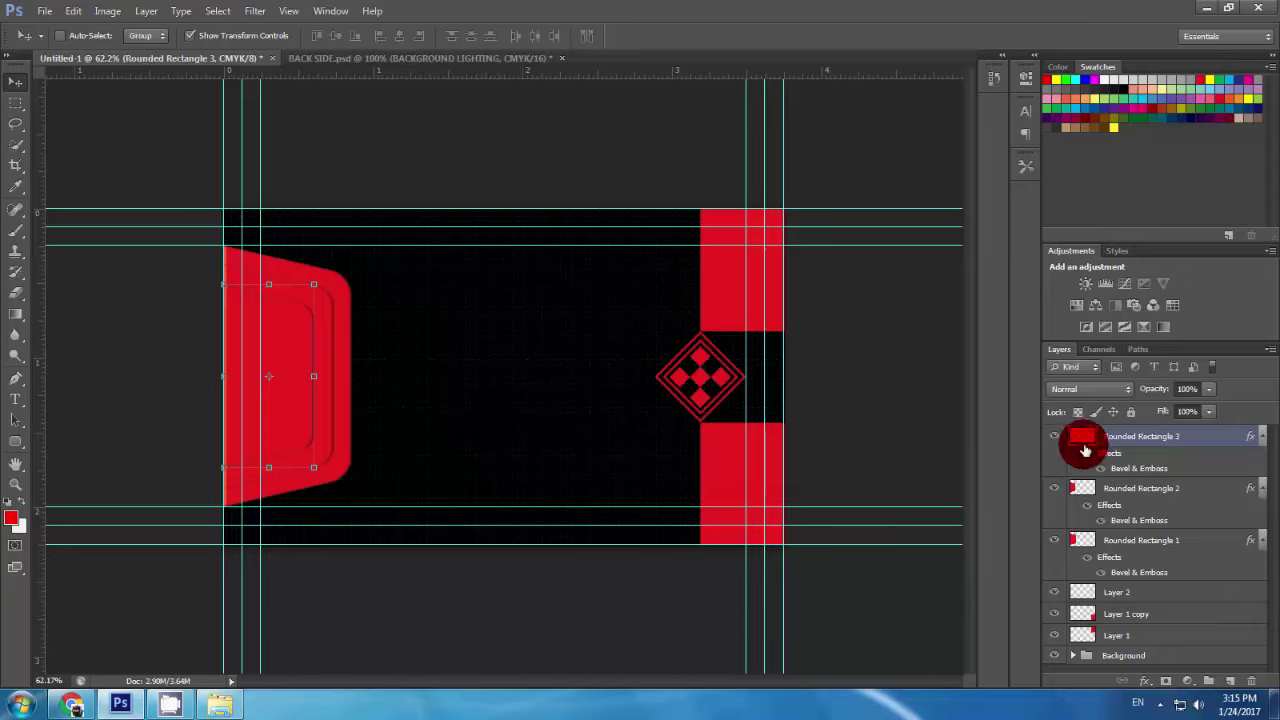
pyautogui.moveTo(1085, 450); pyautogui.dragTo(1145, 440)
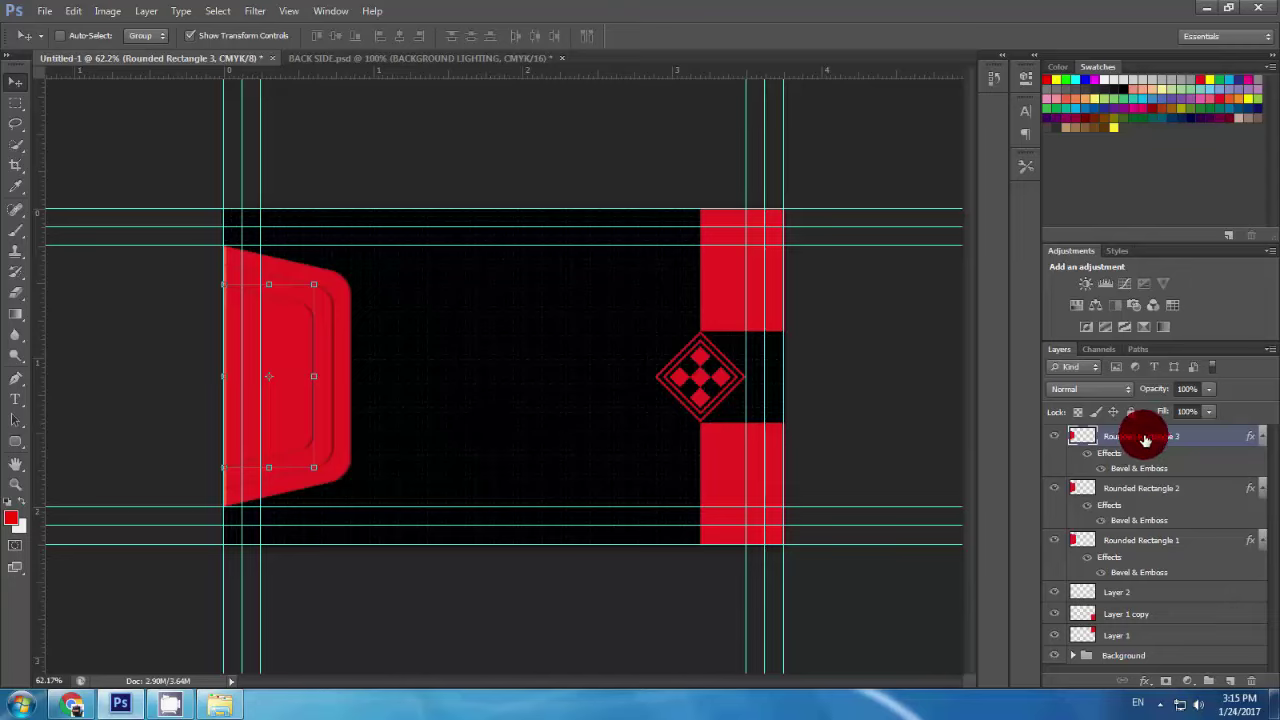
# Step: Add a Multiply drop shadow at 75% opacity to Rounded Rectangle 2
pyautogui.doubleClick(1141, 487)
pyautogui.doubleClick(1208, 488)
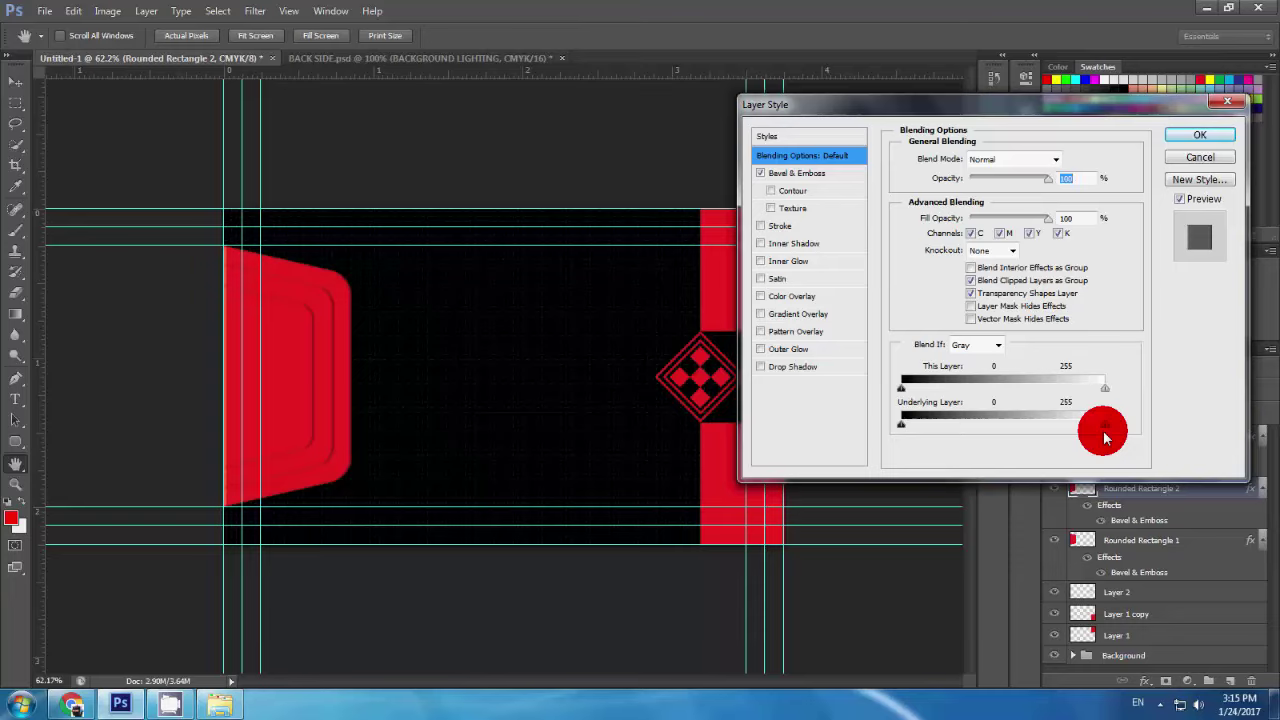
pyautogui.click(796, 370)
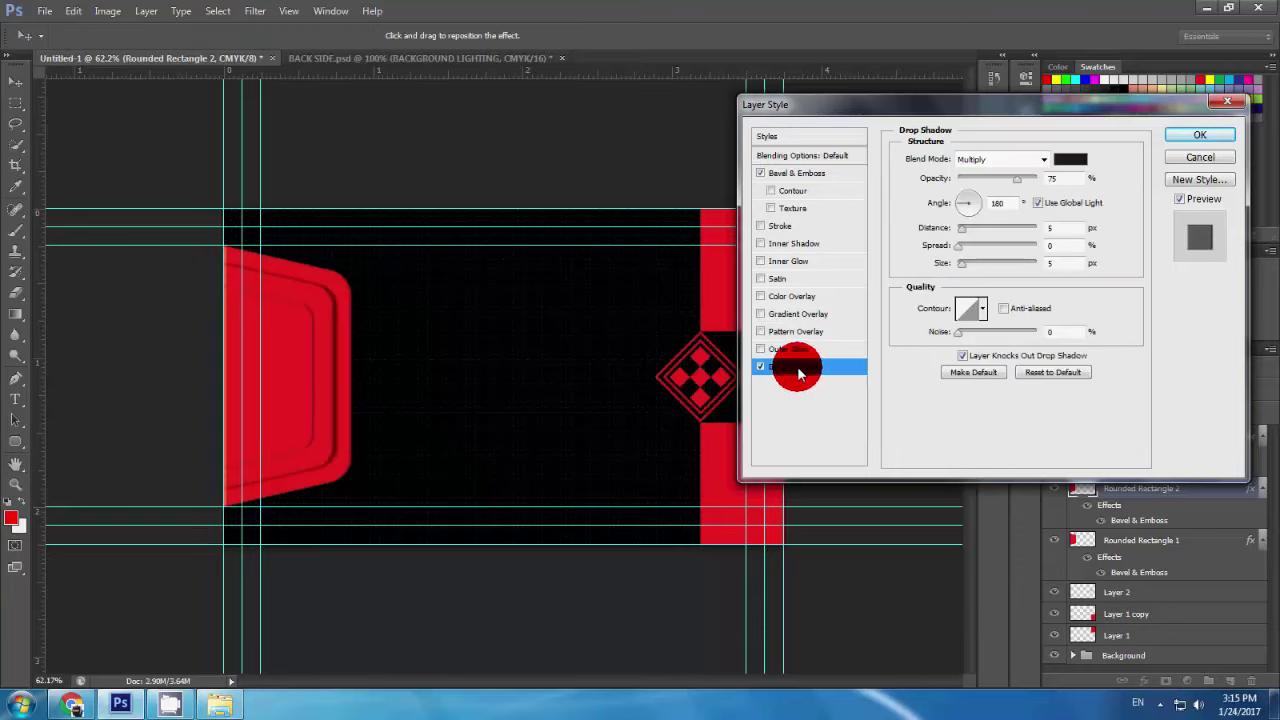
pyautogui.click(1010, 161)
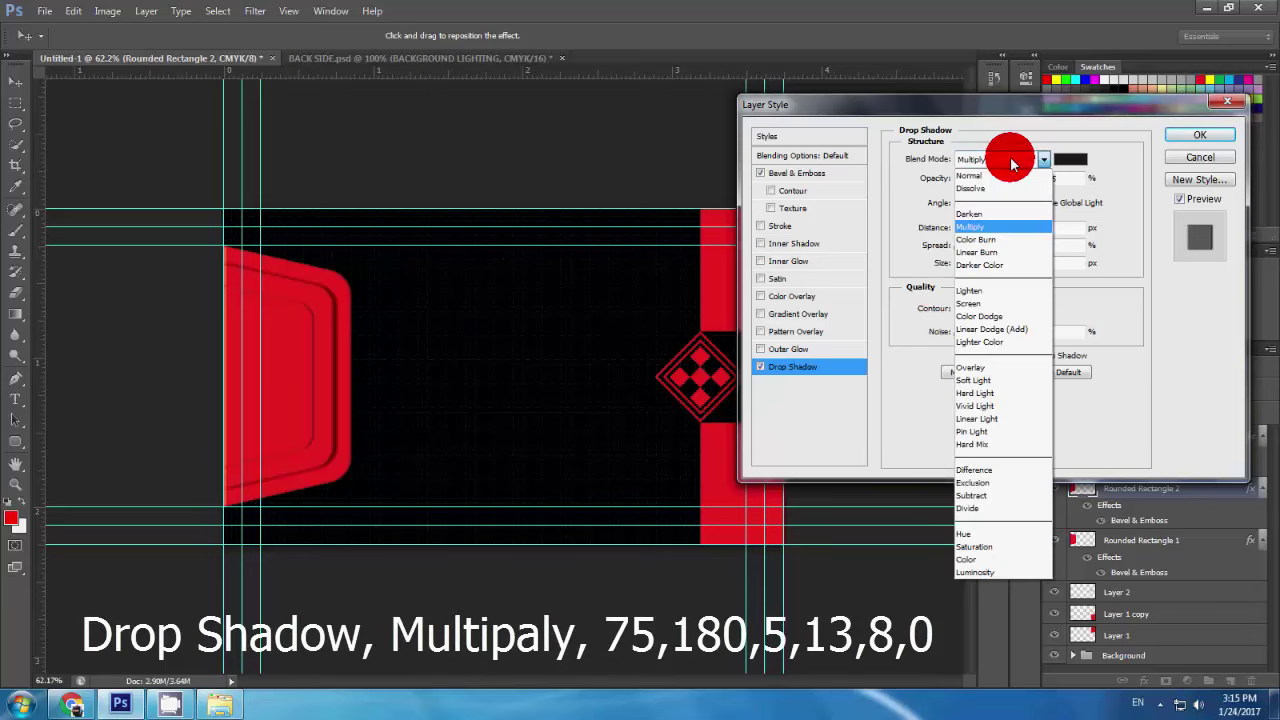
pyautogui.click(1002, 220)
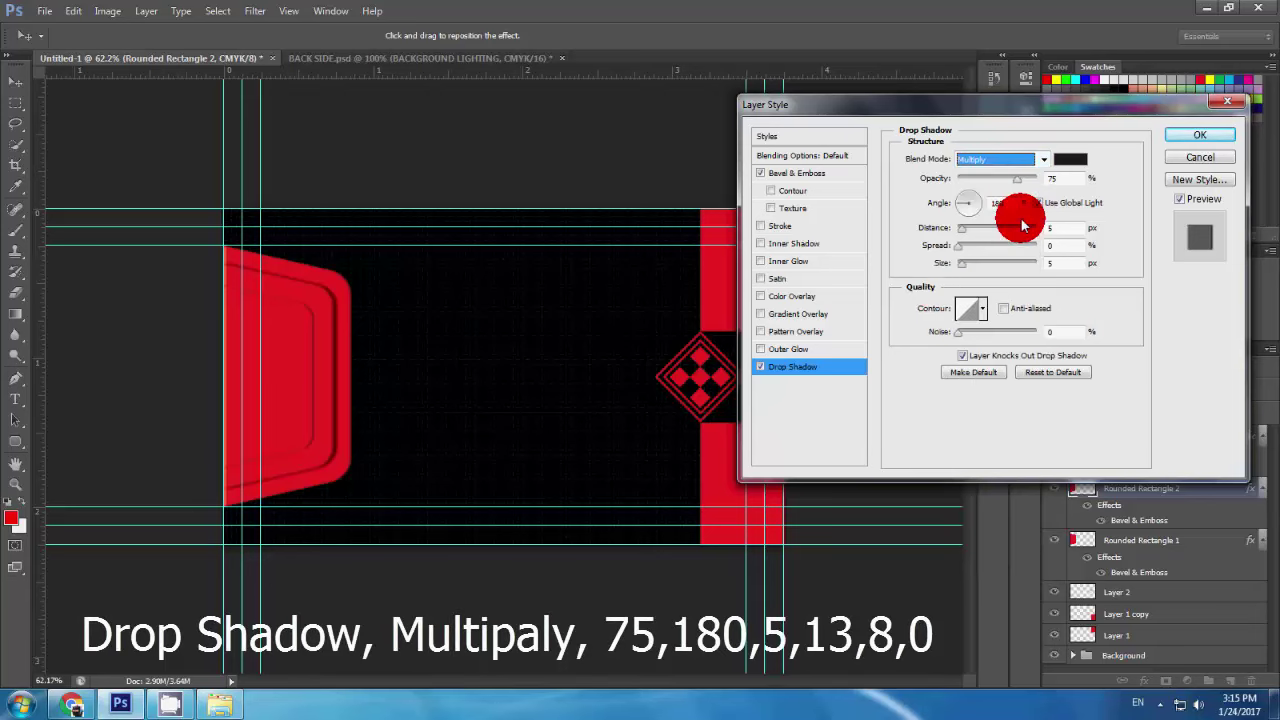
pyautogui.write('180')
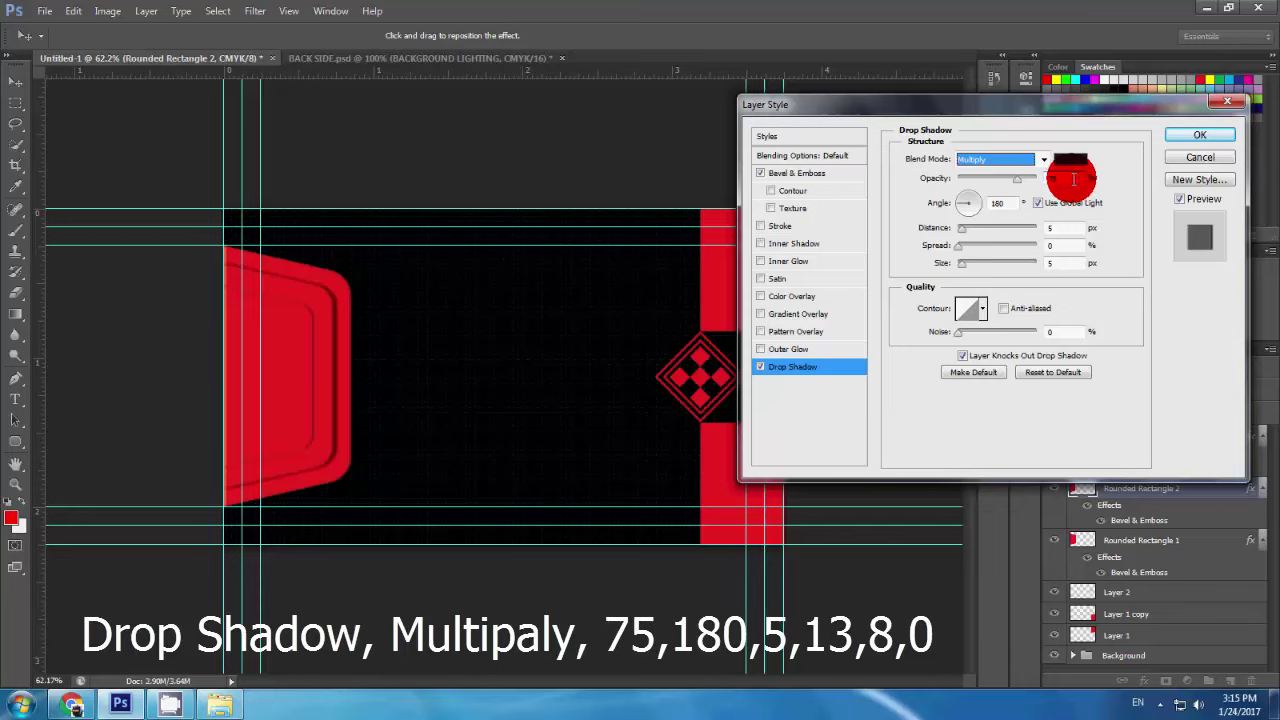
pyautogui.doubleClick(1070, 179)
pyautogui.write('7')
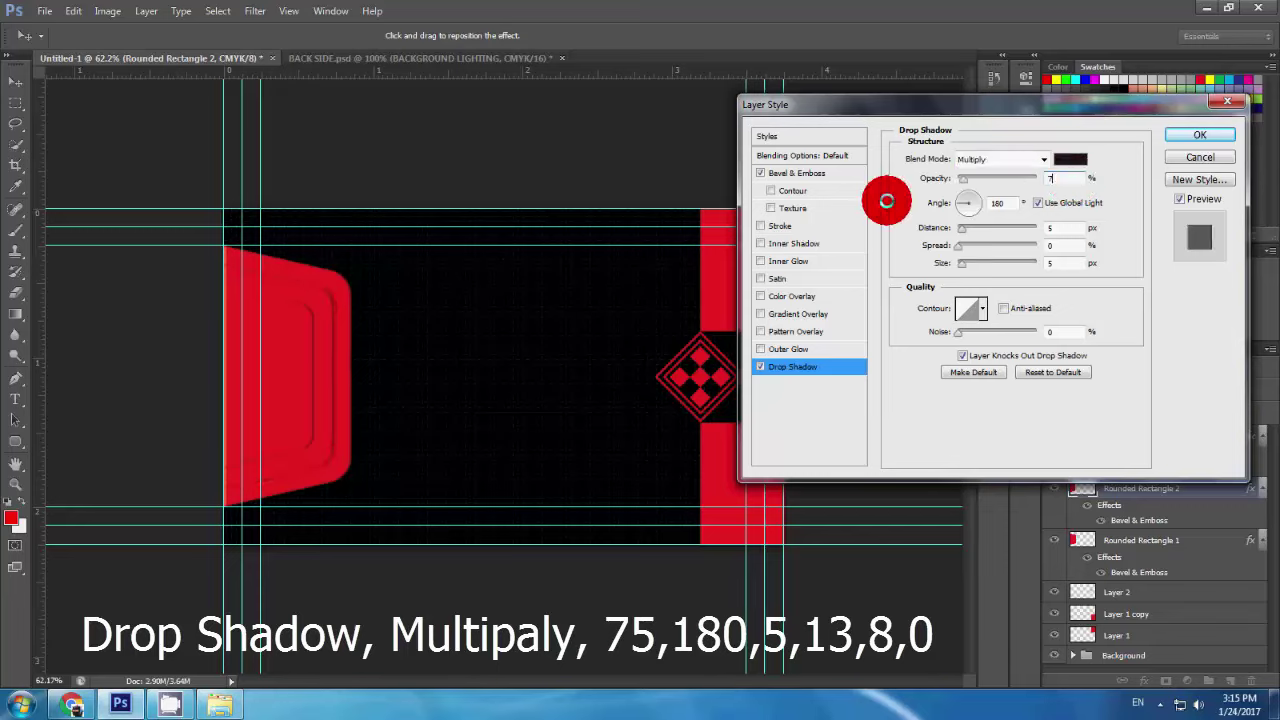
pyautogui.write('5')
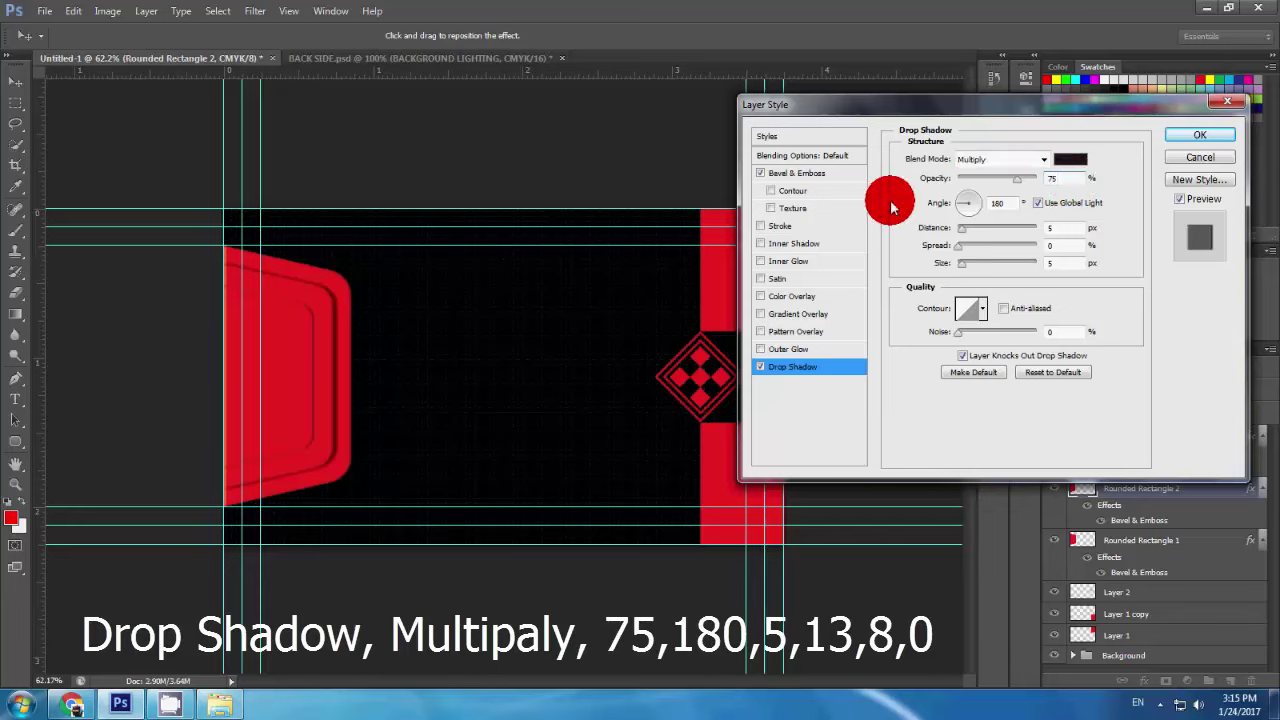
# Step: Set the shadow to angle 180°, distance 5, spread 13, size 8, noise 0, and apply
pyautogui.moveTo(1030, 203); pyautogui.dragTo(786, 262)
pyautogui.write('180')
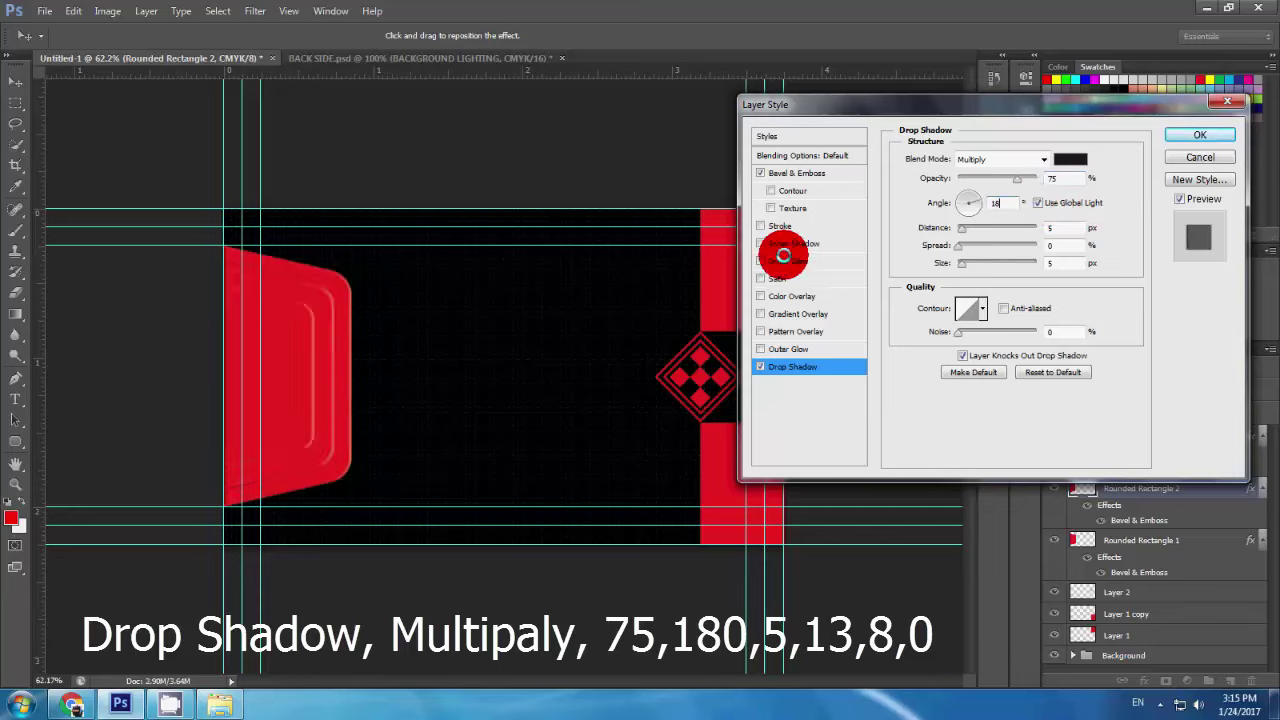
pyautogui.moveTo(1055, 228); pyautogui.dragTo(928, 248)
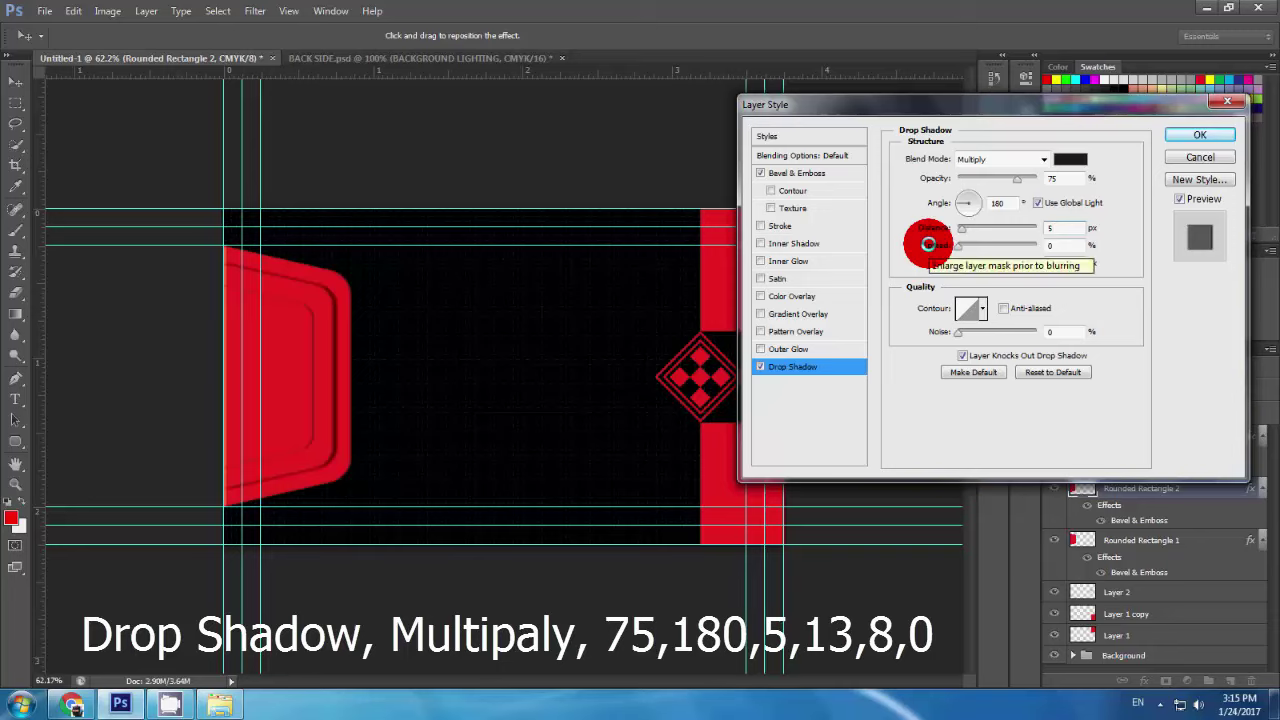
pyautogui.click(1072, 247)
pyautogui.click(958, 250)
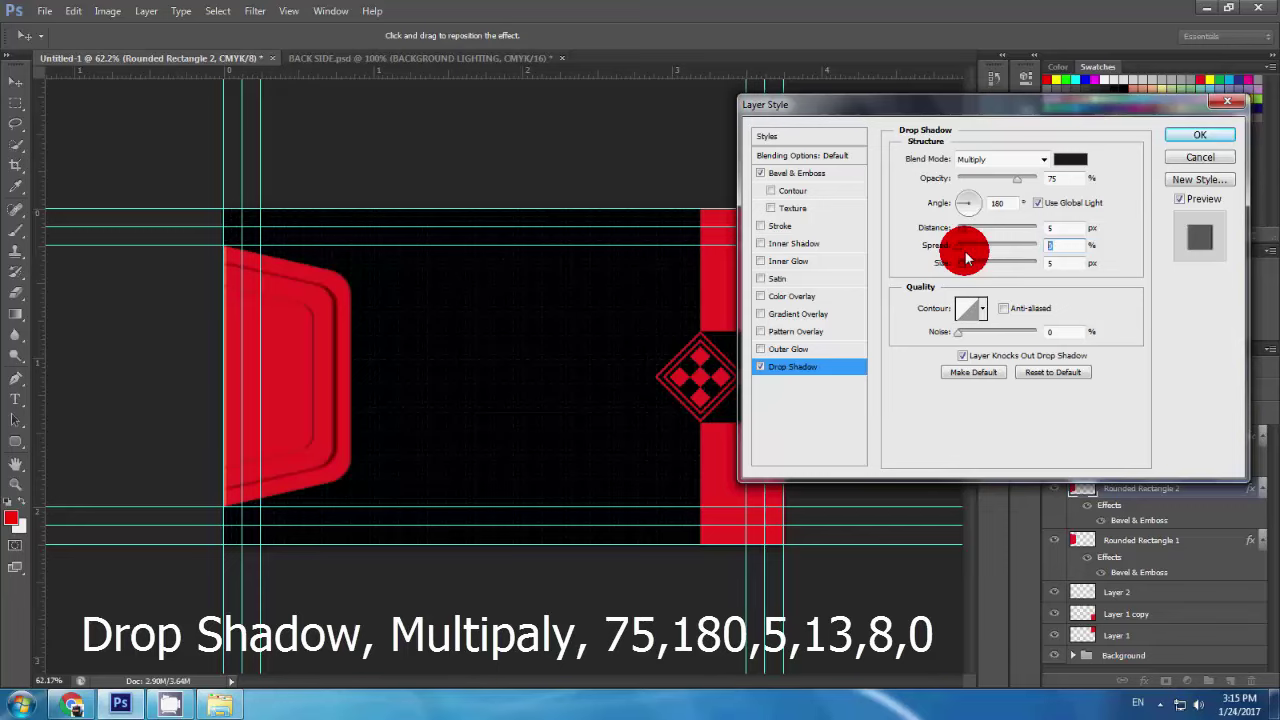
pyautogui.moveTo(966, 258); pyautogui.dragTo(964, 251)
pyautogui.write('3')
pyautogui.doubleClick(1060, 263)
pyautogui.write('8')
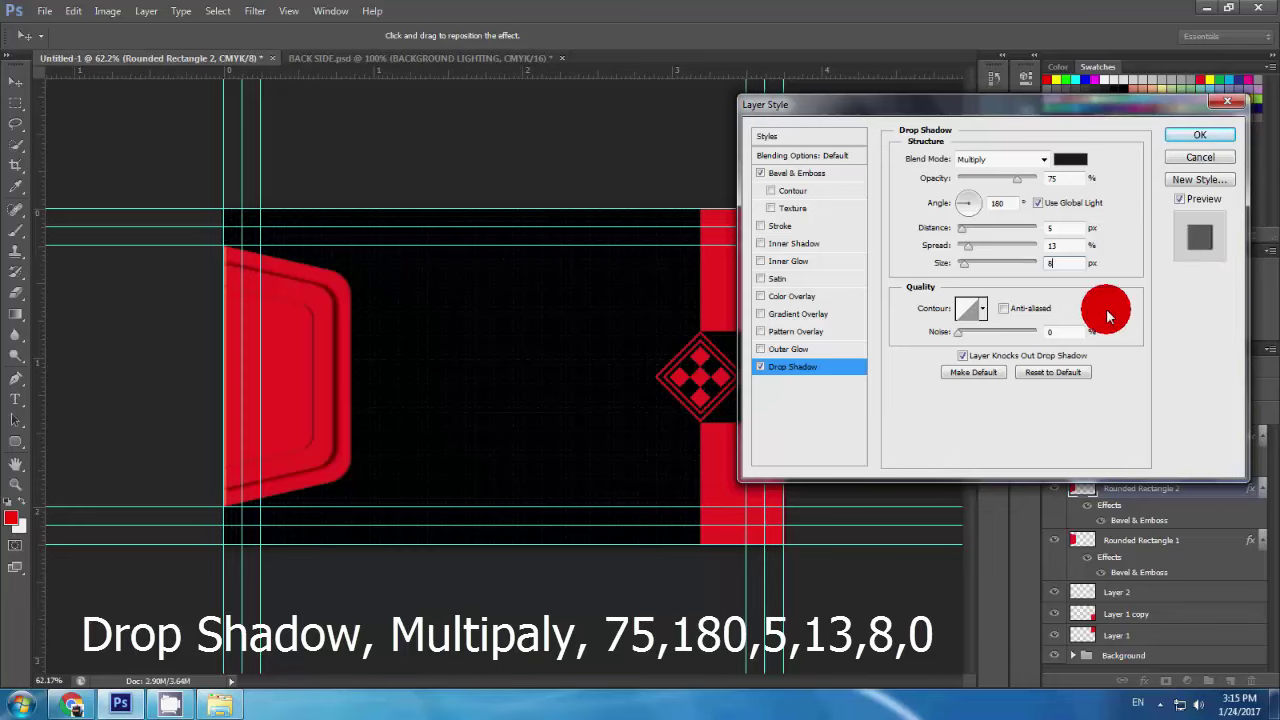
pyautogui.doubleClick(1066, 331)
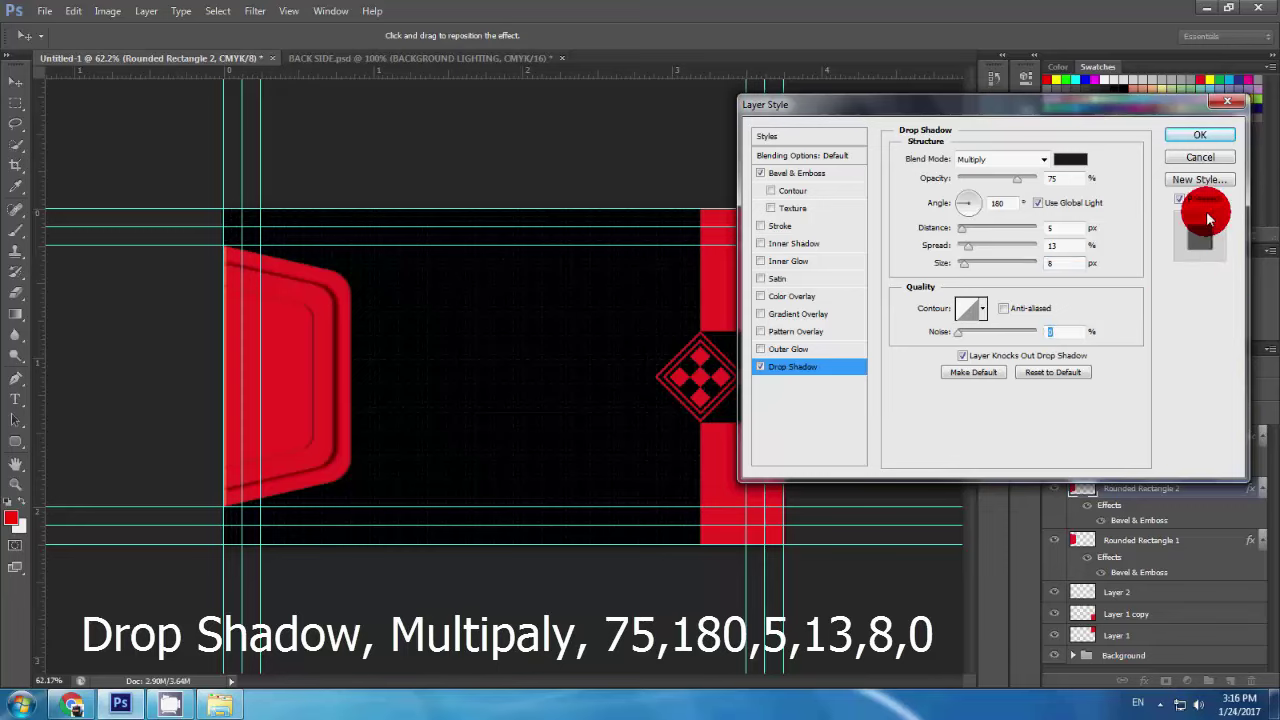
pyautogui.click(1200, 134)
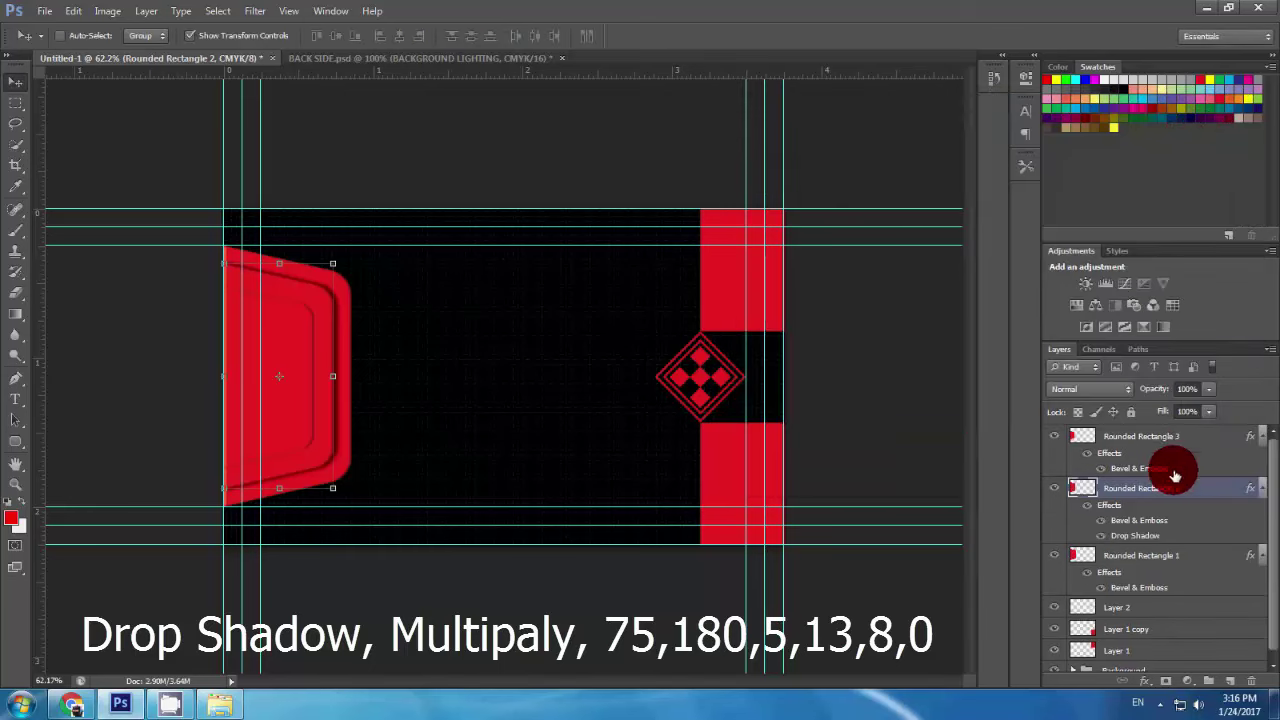
# Step: Turn on a Multiply-blend drop shadow for Rounded Rectangle 3
pyautogui.doubleClick(1206, 441)
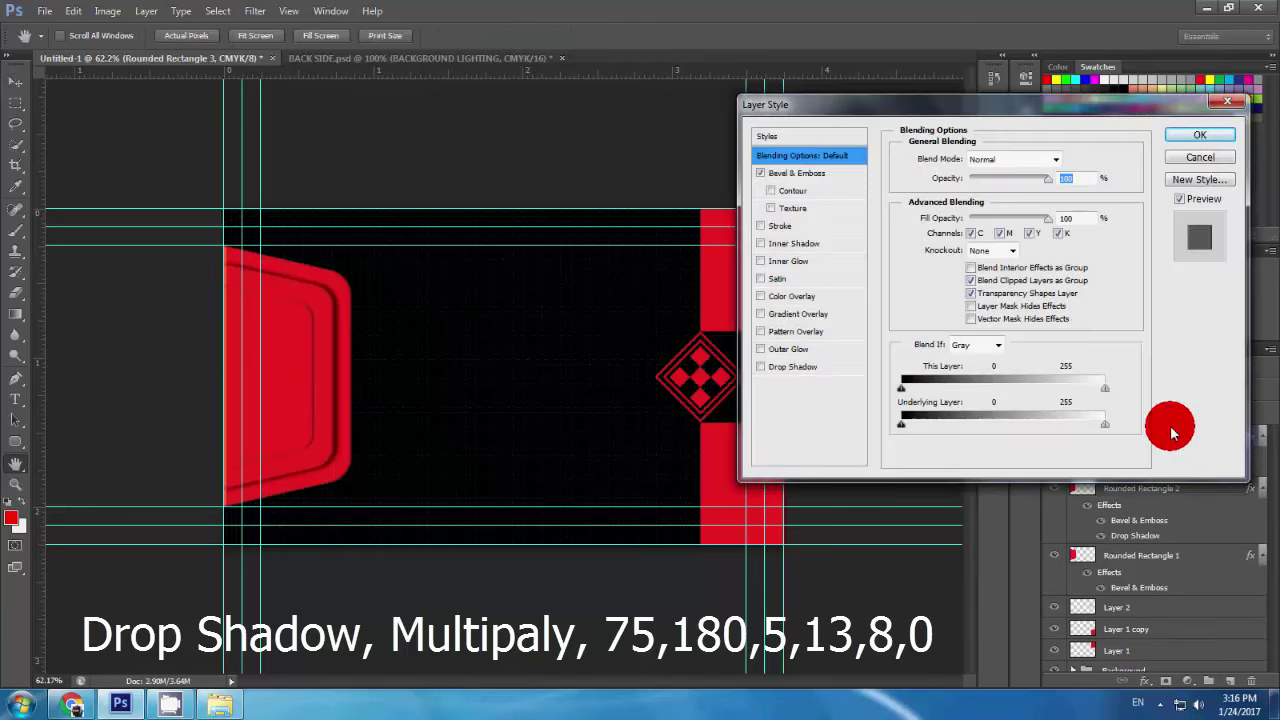
pyautogui.click(795, 367)
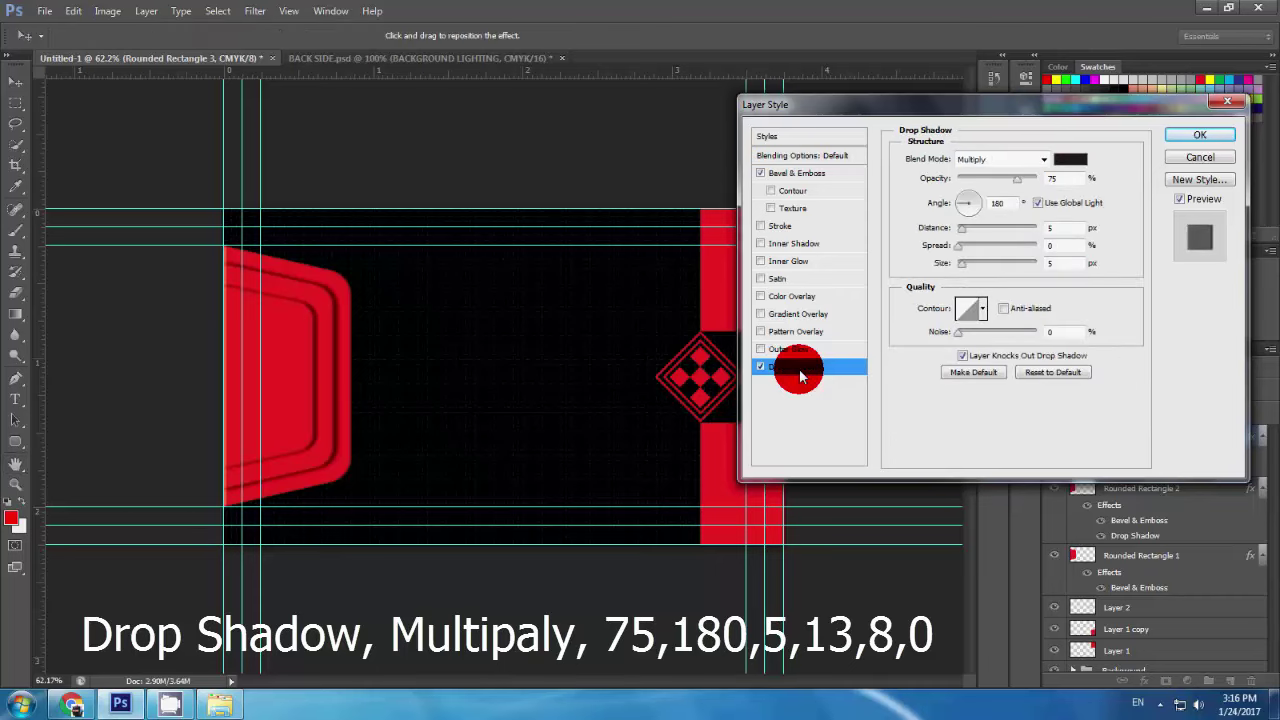
pyautogui.click(1026, 166)
pyautogui.click(978, 223)
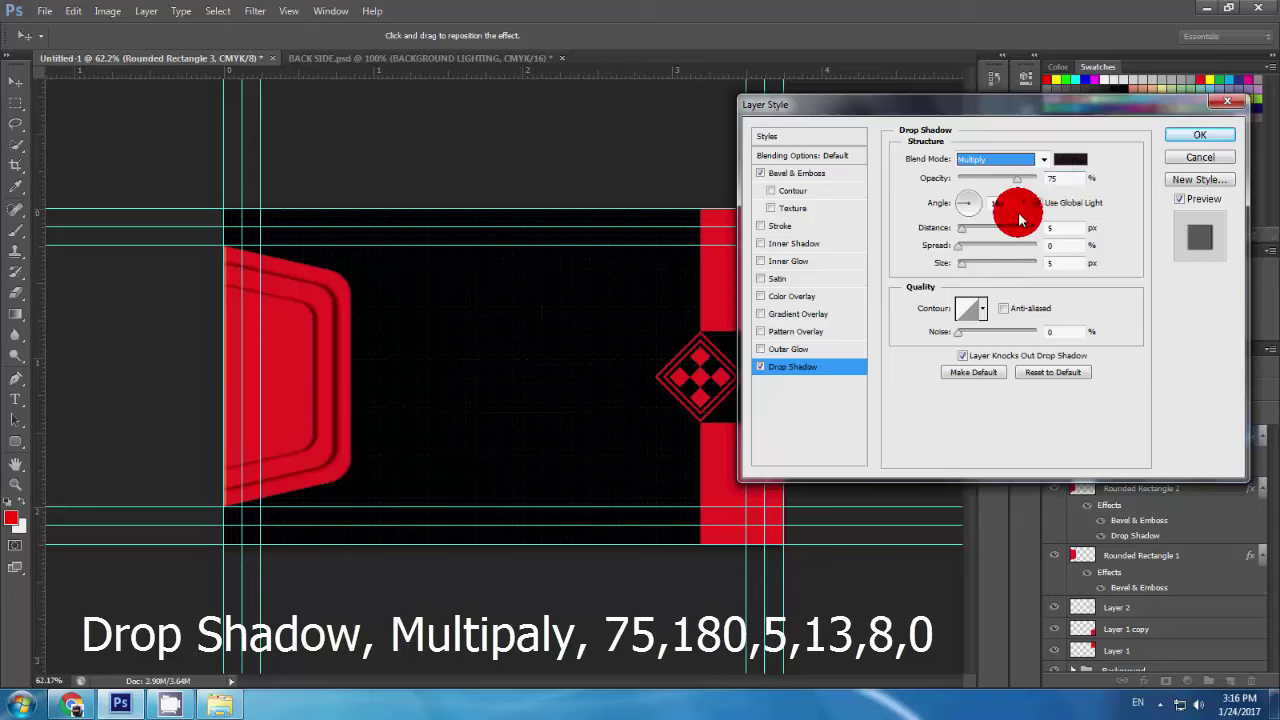
# Step: Set the drop shadow spread to 13 and size 8, then hide the diamond emblem layer
pyautogui.click(1065, 229)
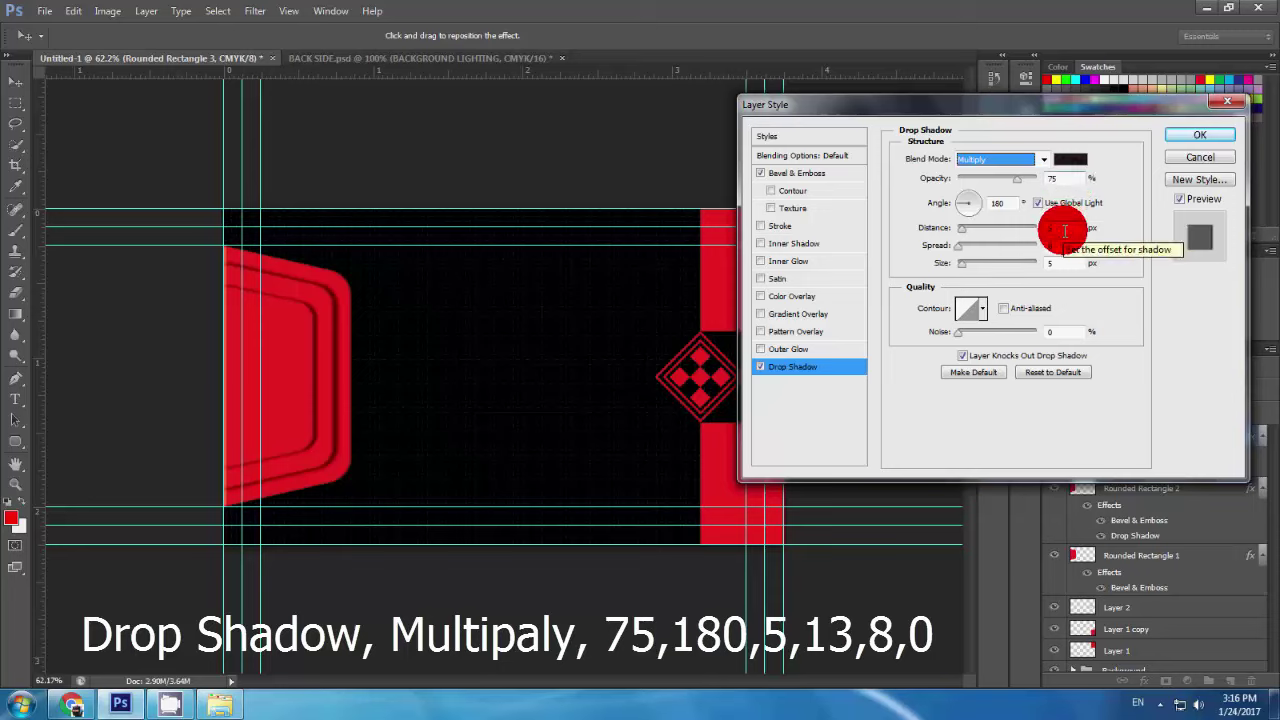
pyautogui.press('Tab')
pyautogui.write('13')
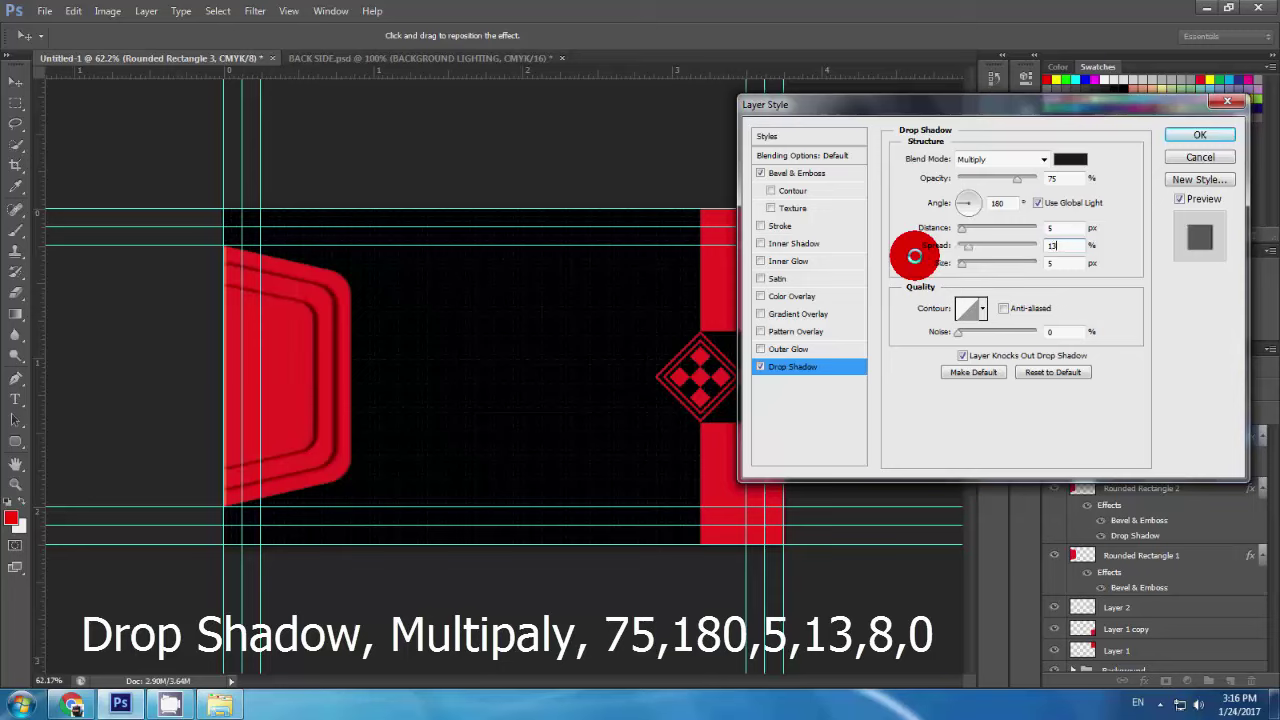
pyautogui.press('Tab')
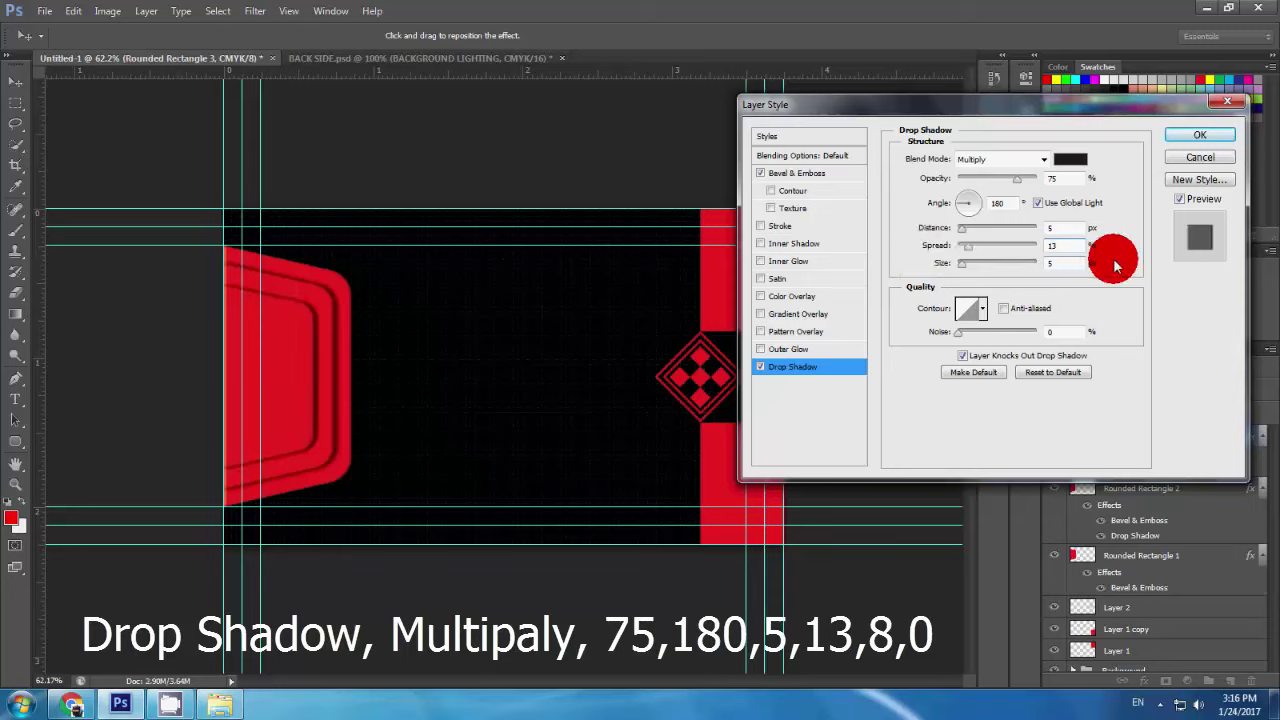
pyautogui.write('8')
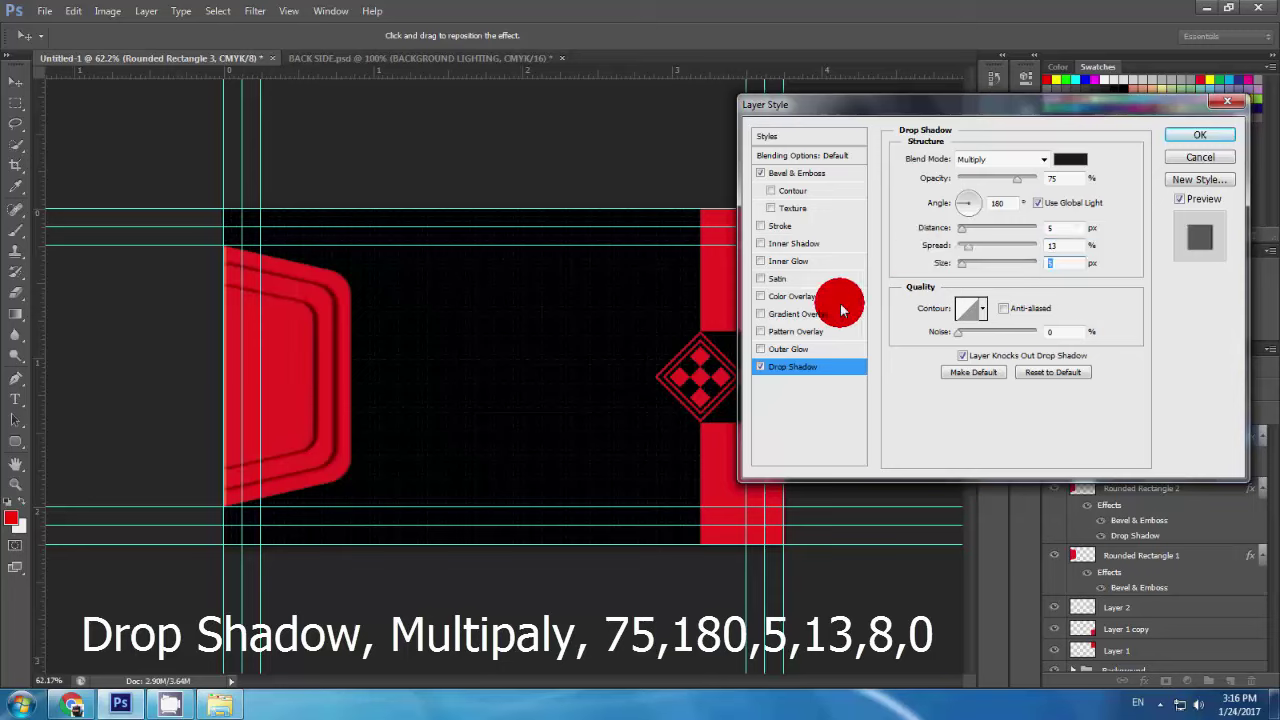
pyautogui.click(1048, 331)
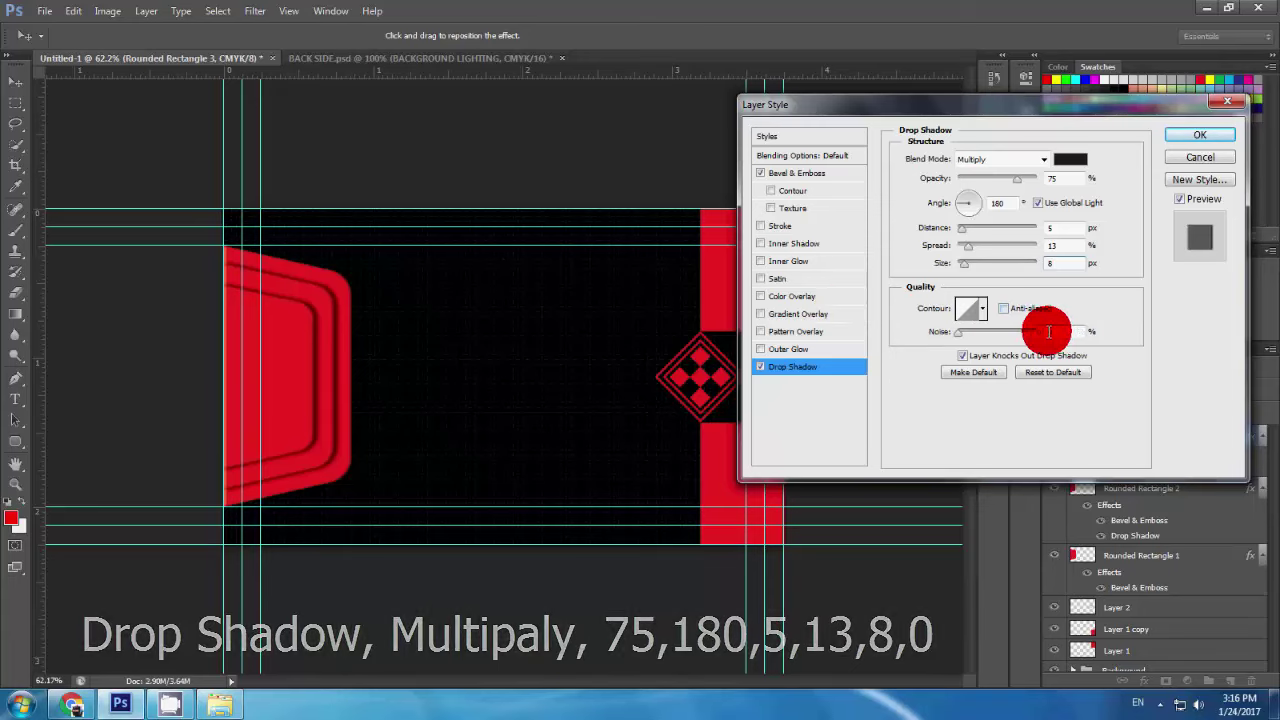
pyautogui.click(1200, 134)
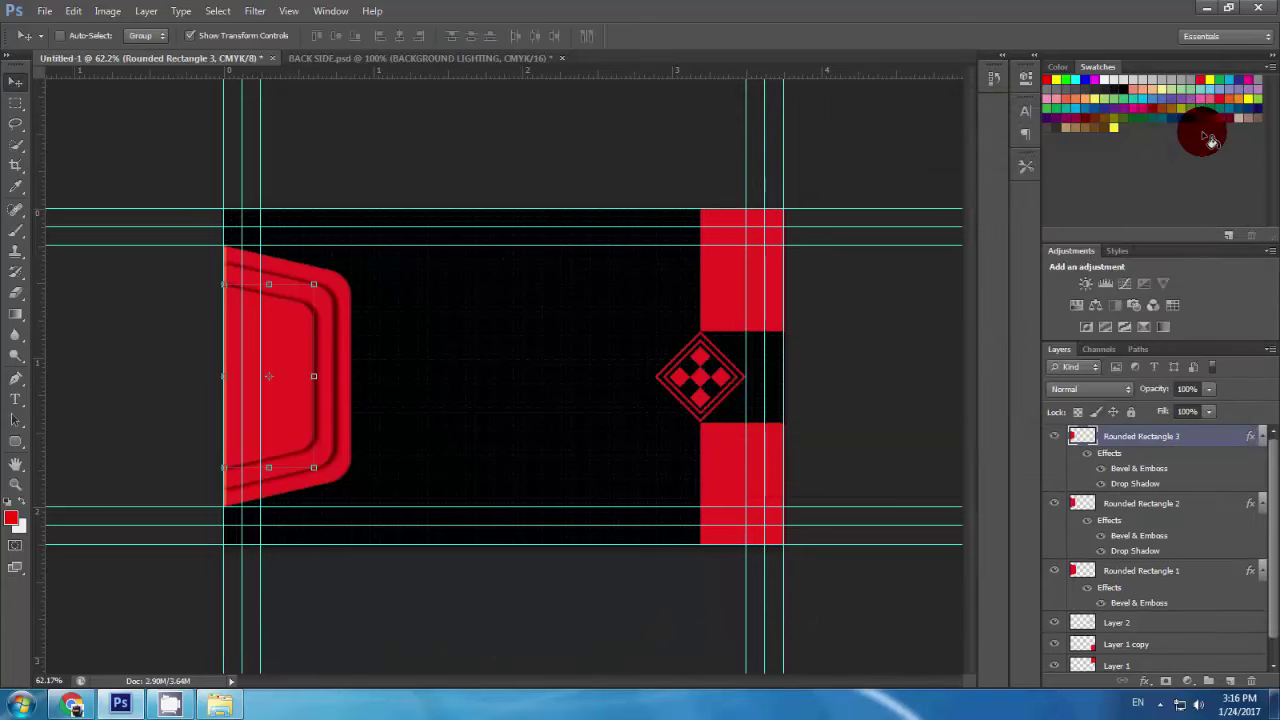
pyautogui.scroll(-1, 1184, 462)
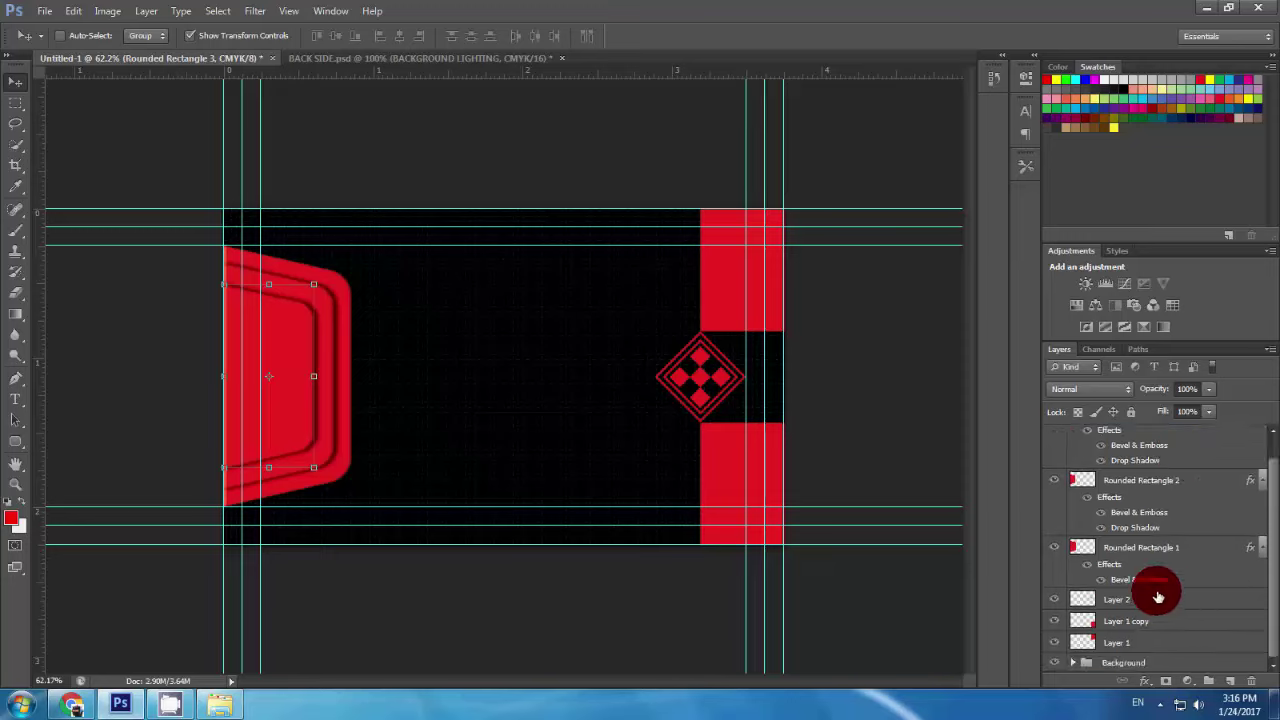
pyautogui.click(1055, 604)
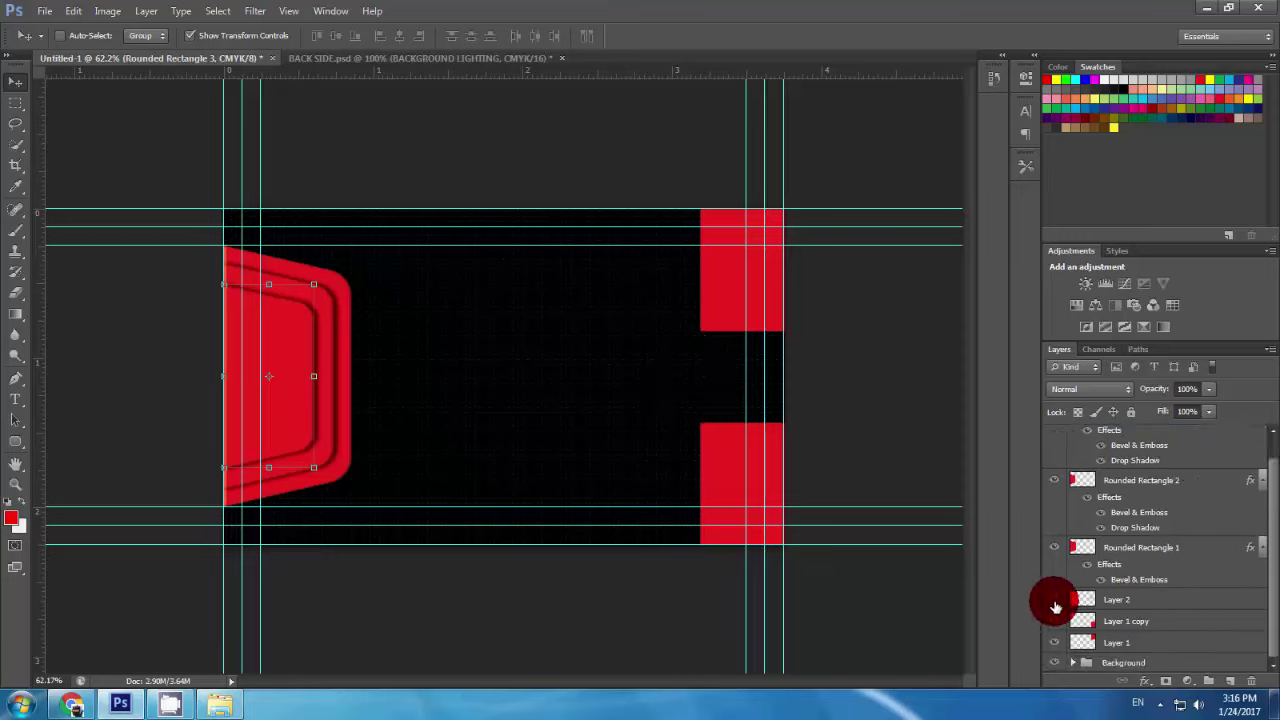
# Step: Move the emblem above Background and group the rectangle layers into a group named Shape
pyautogui.click(1055, 604)
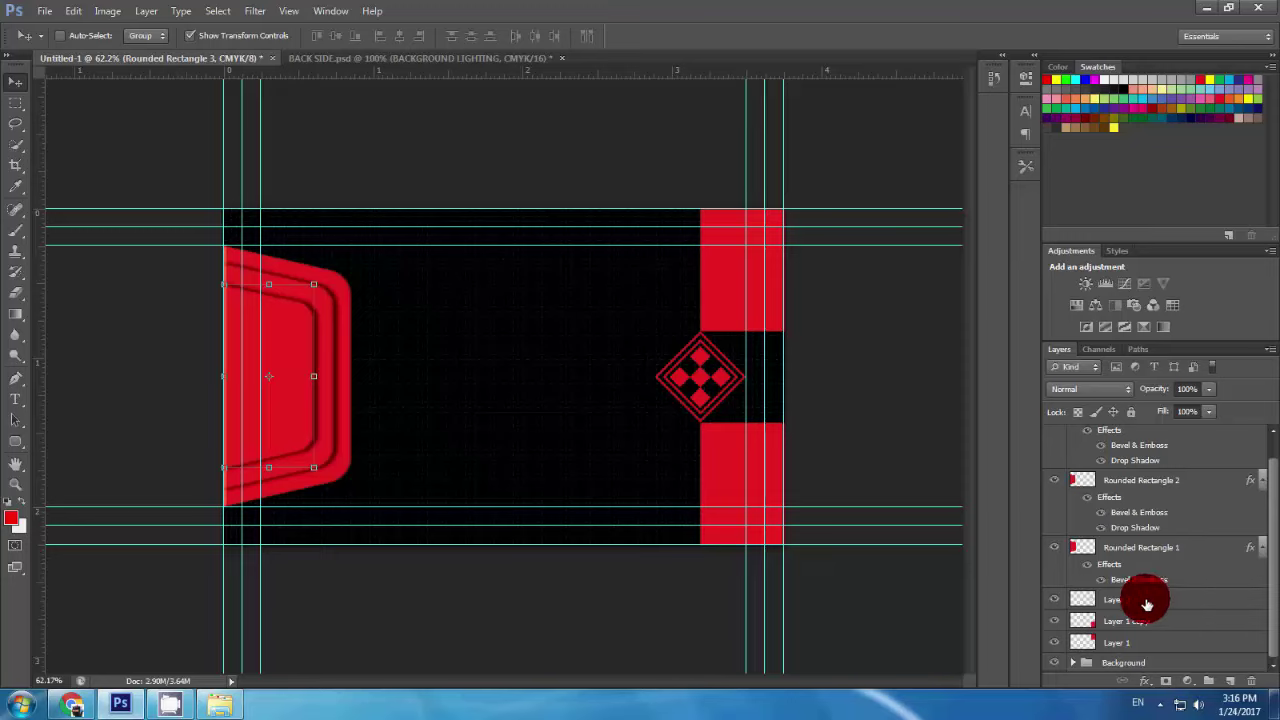
pyautogui.moveTo(1147, 604); pyautogui.dragTo(1140, 654)
pyautogui.click(1150, 620)
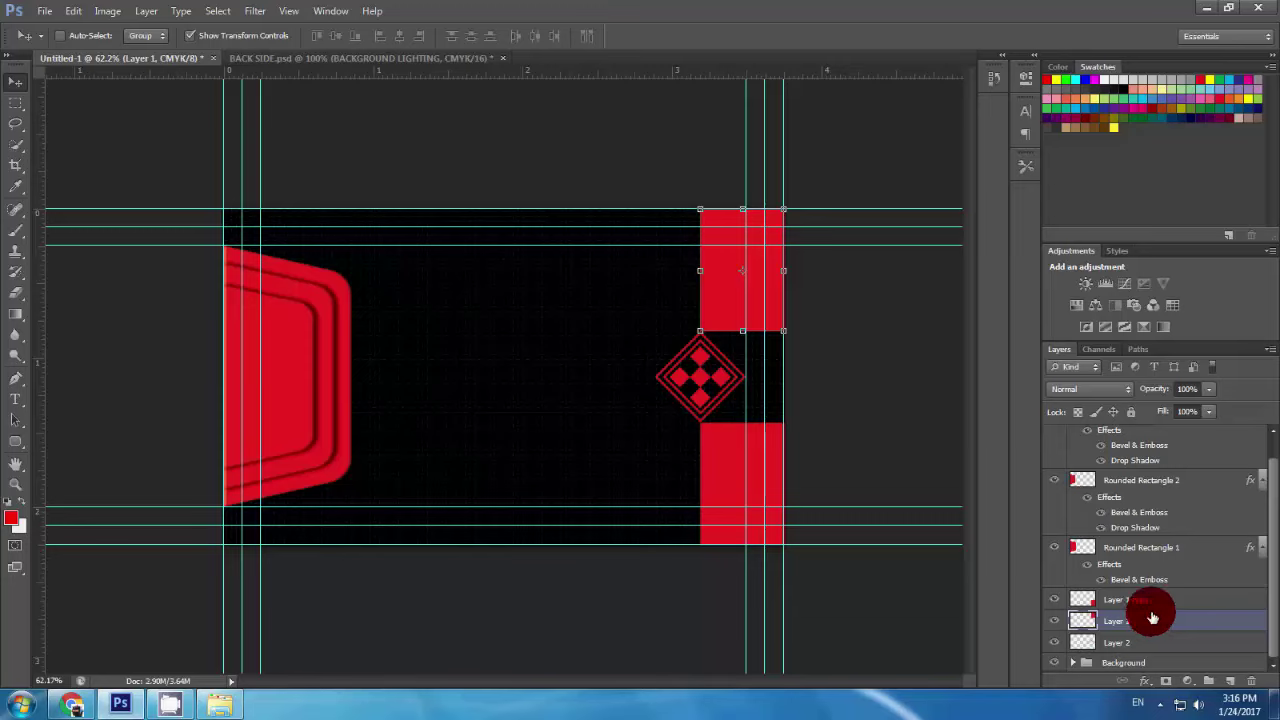
pyautogui.scroll(1, 1150, 612)
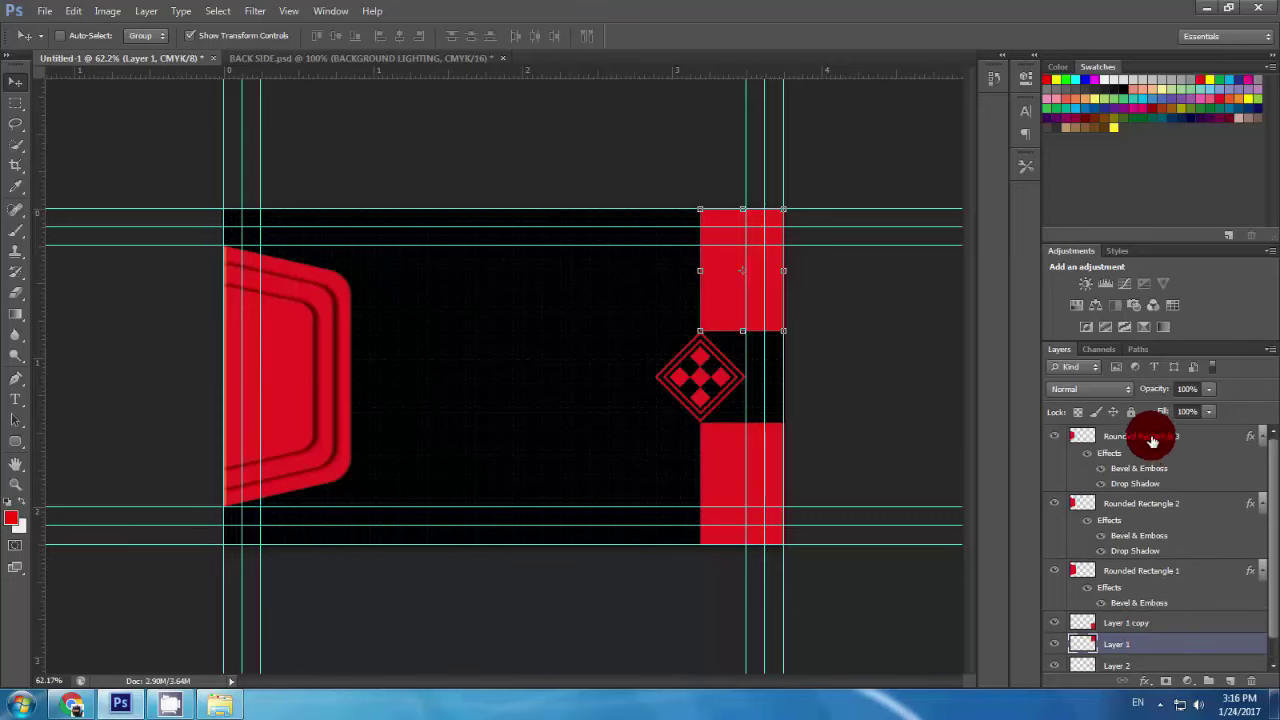
pyautogui.keyDown('shift'); pyautogui.click(1152, 441); pyautogui.keyUp('shift')
pyautogui.click(1209, 681)
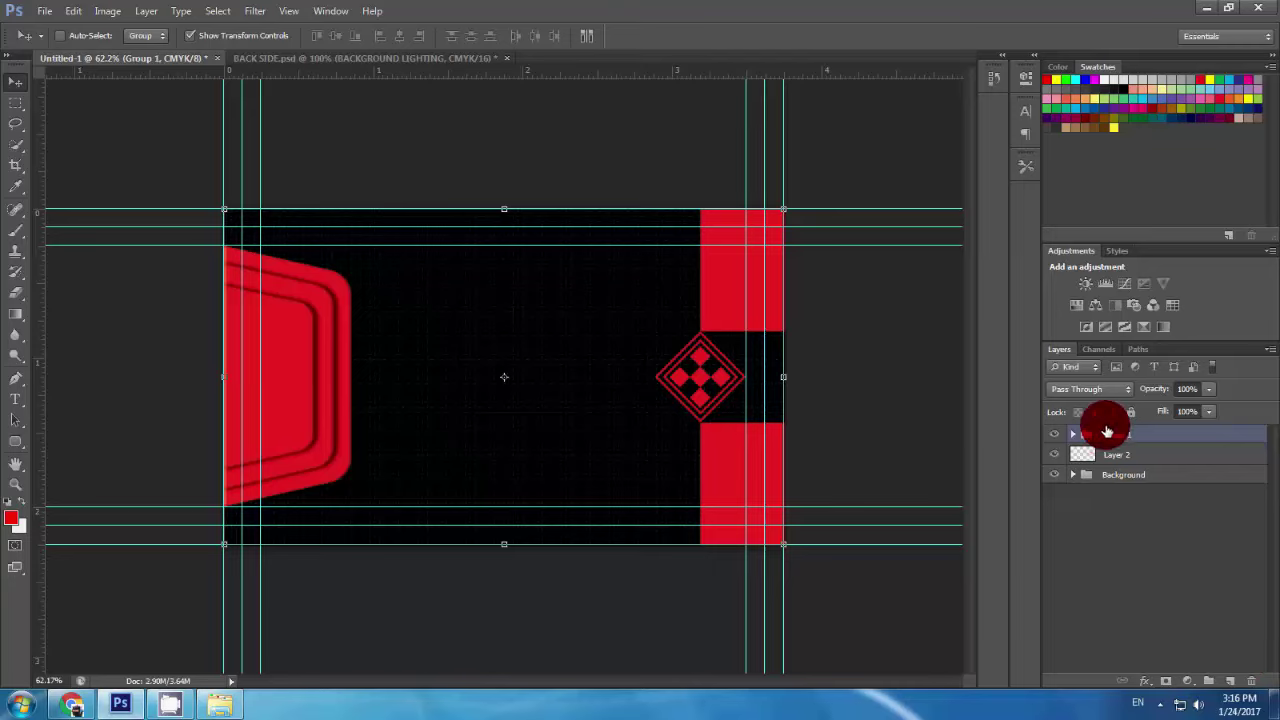
pyautogui.doubleClick(1115, 434)
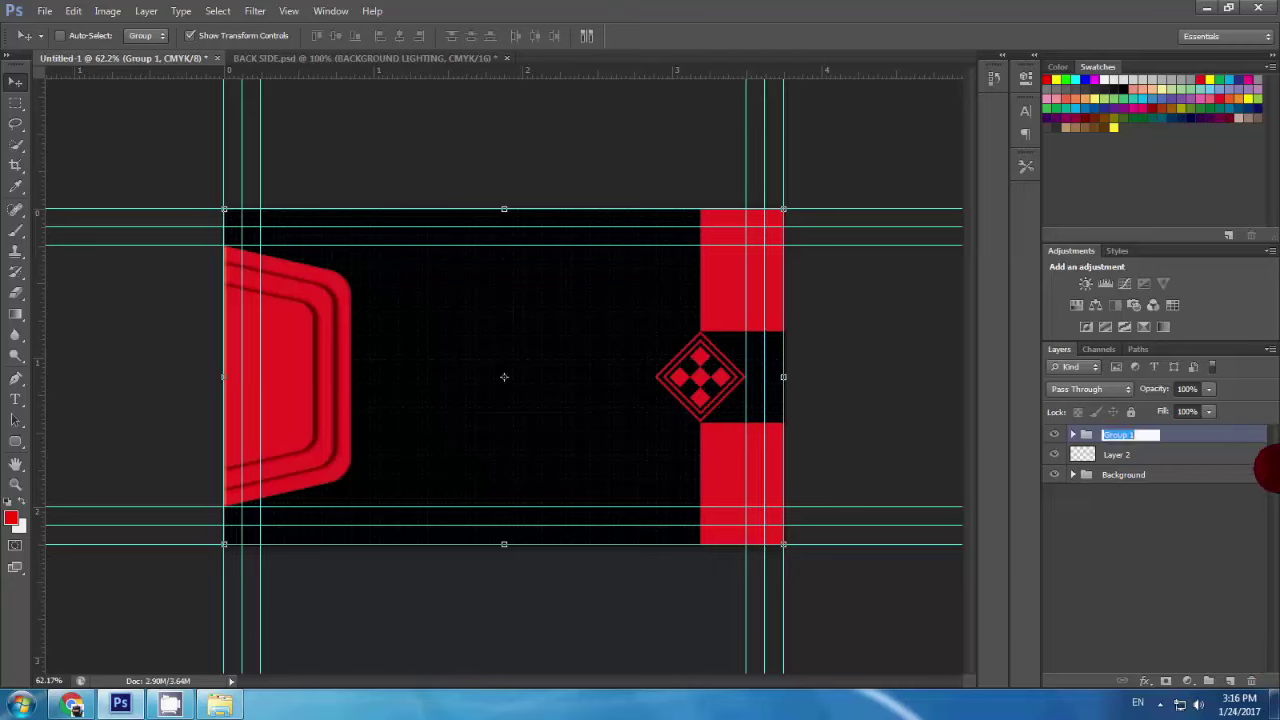
pyautogui.write('Shape')
pyautogui.press('Return')
# Step: Rename the emblem layer Logo and place it in its own collapsed group named Logo
pyautogui.doubleClick(1117, 454)
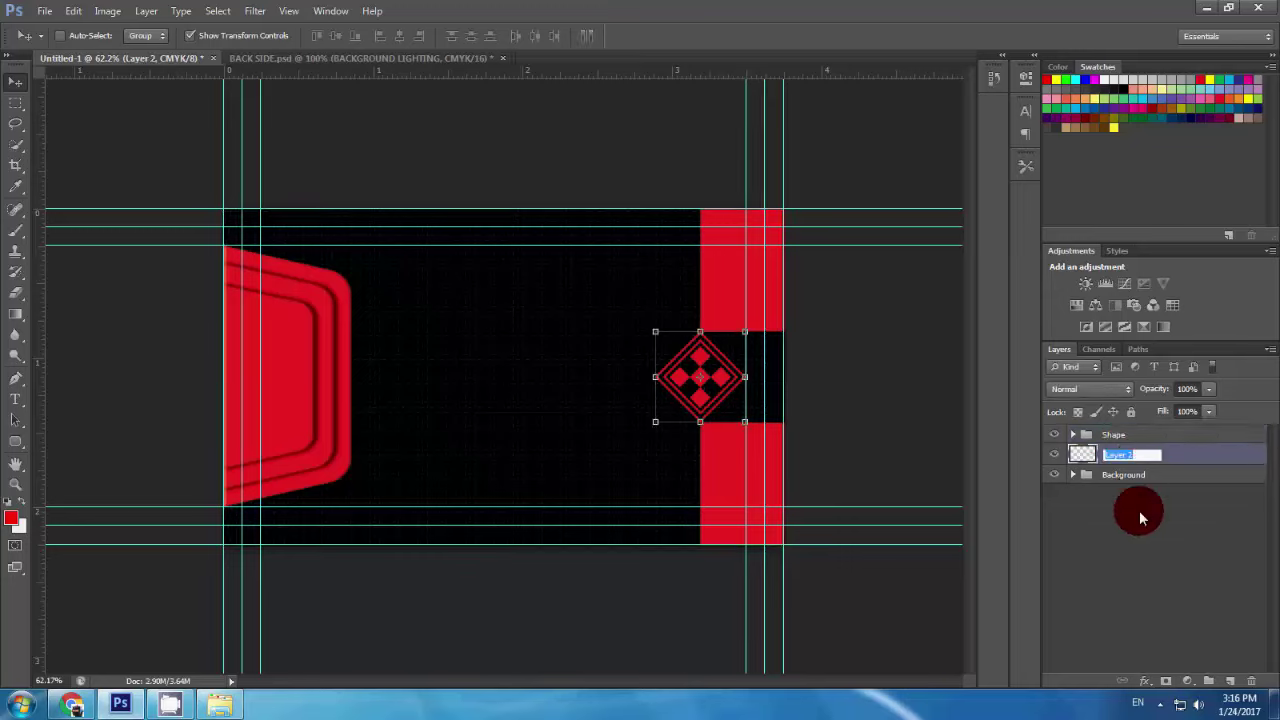
pyautogui.write('Logo')
pyautogui.click(1139, 510)
pyautogui.click(1186, 452)
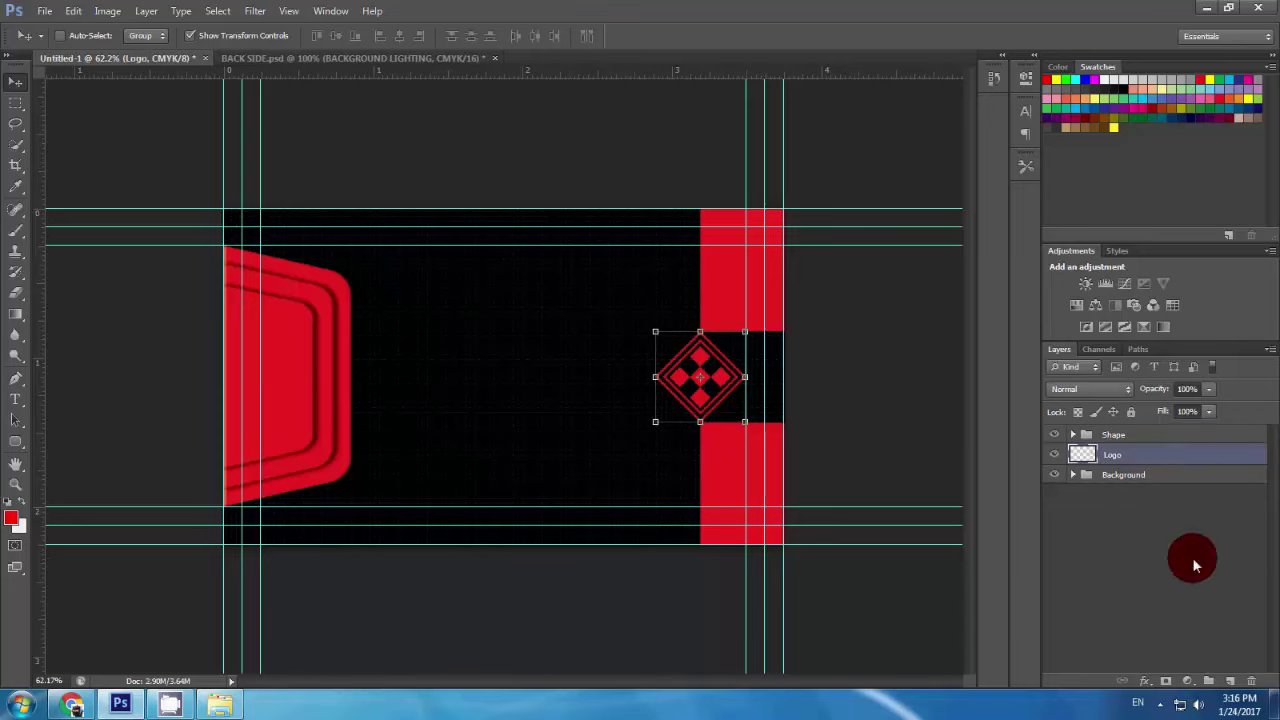
pyautogui.click(1211, 686)
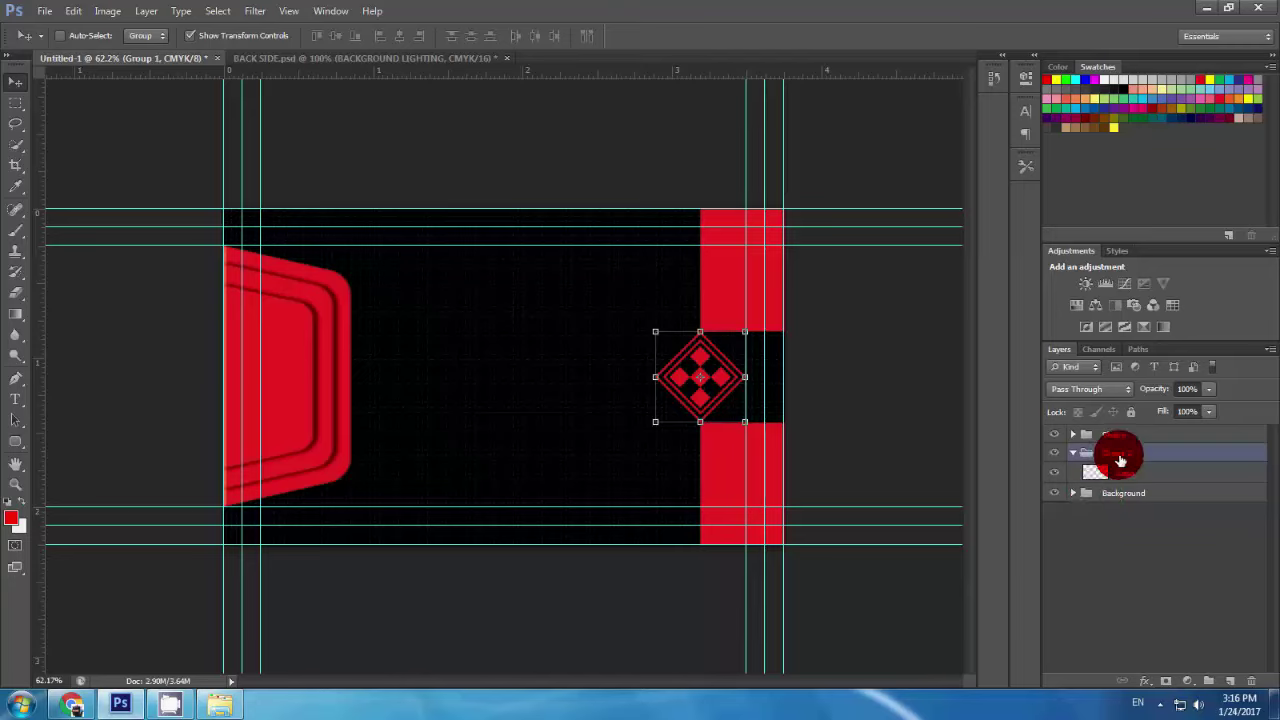
pyautogui.doubleClick(1119, 453)
pyautogui.write('Logo')
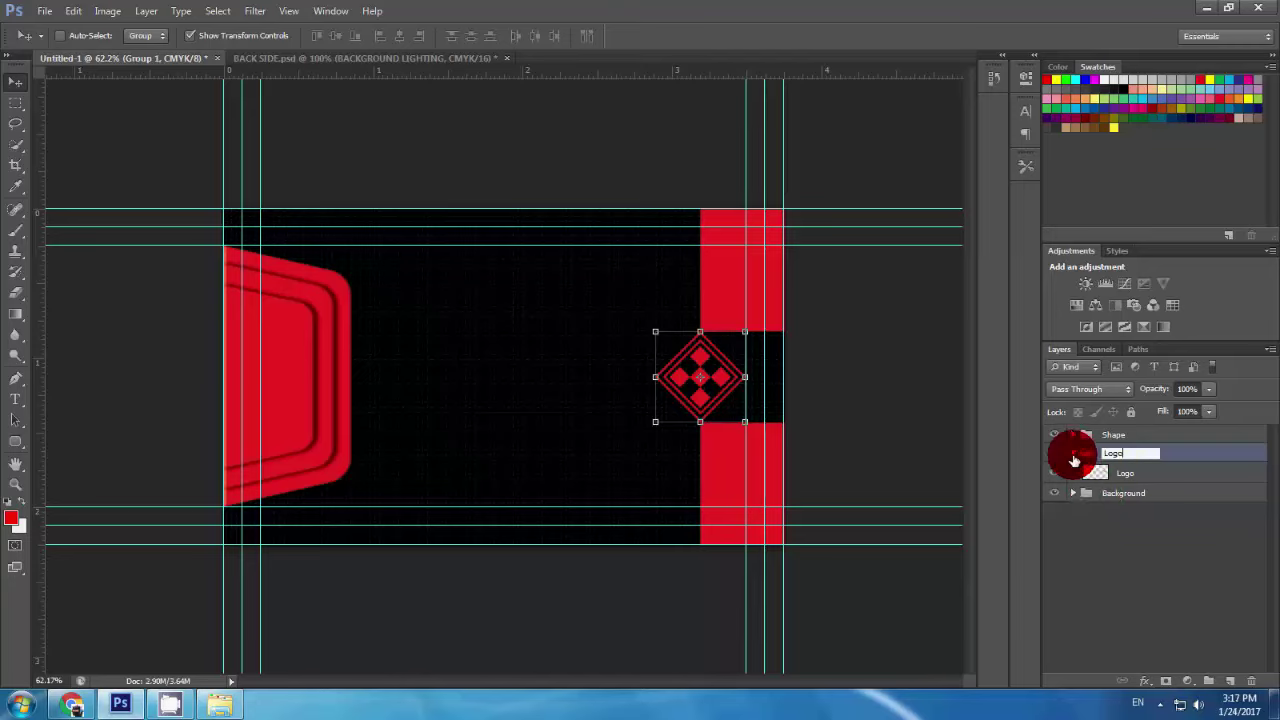
pyautogui.click(1072, 453)
pyautogui.click(1116, 522)
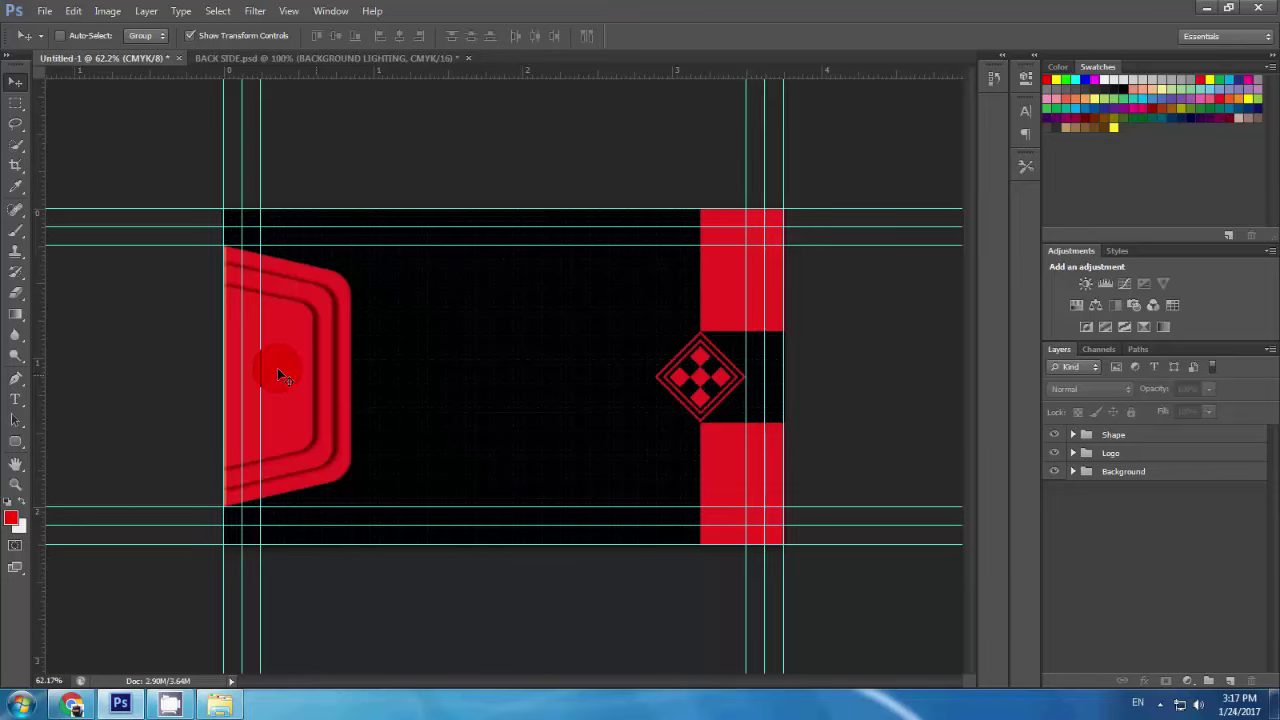
# Step: Draw a dark teal rectangle out to the card's outer guides
pyautogui.click(18, 450)
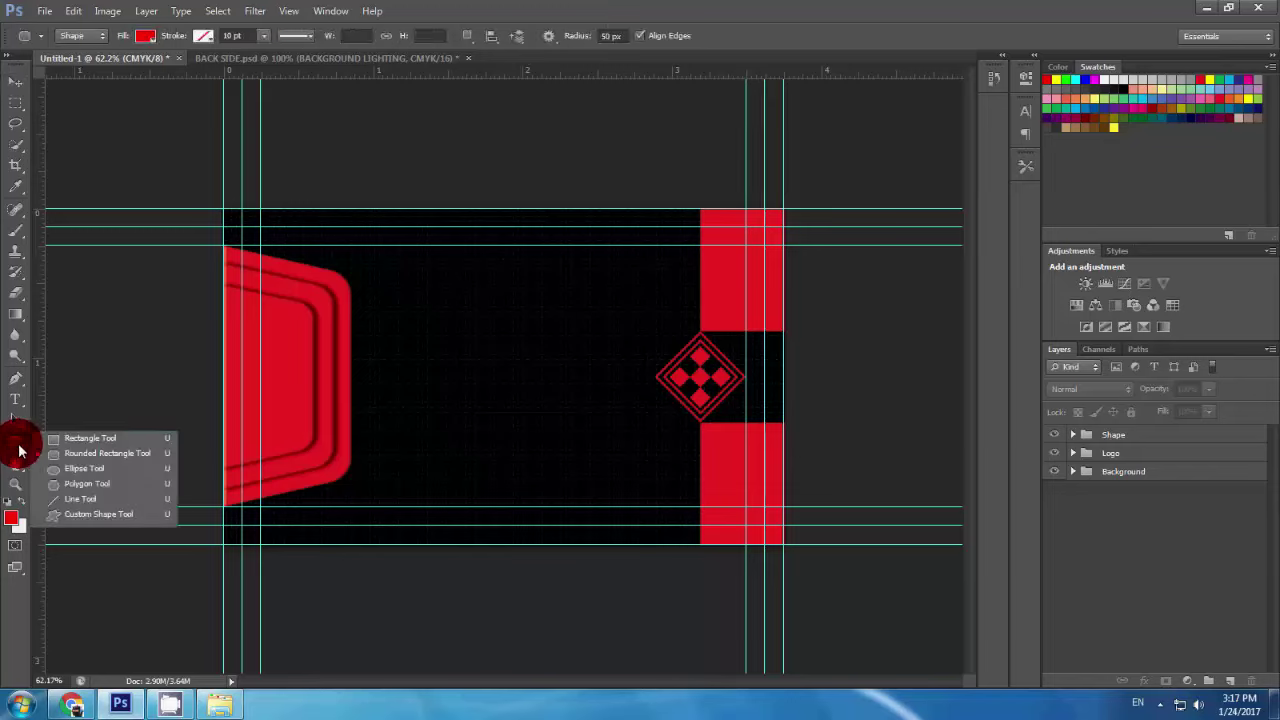
pyautogui.click(80, 440)
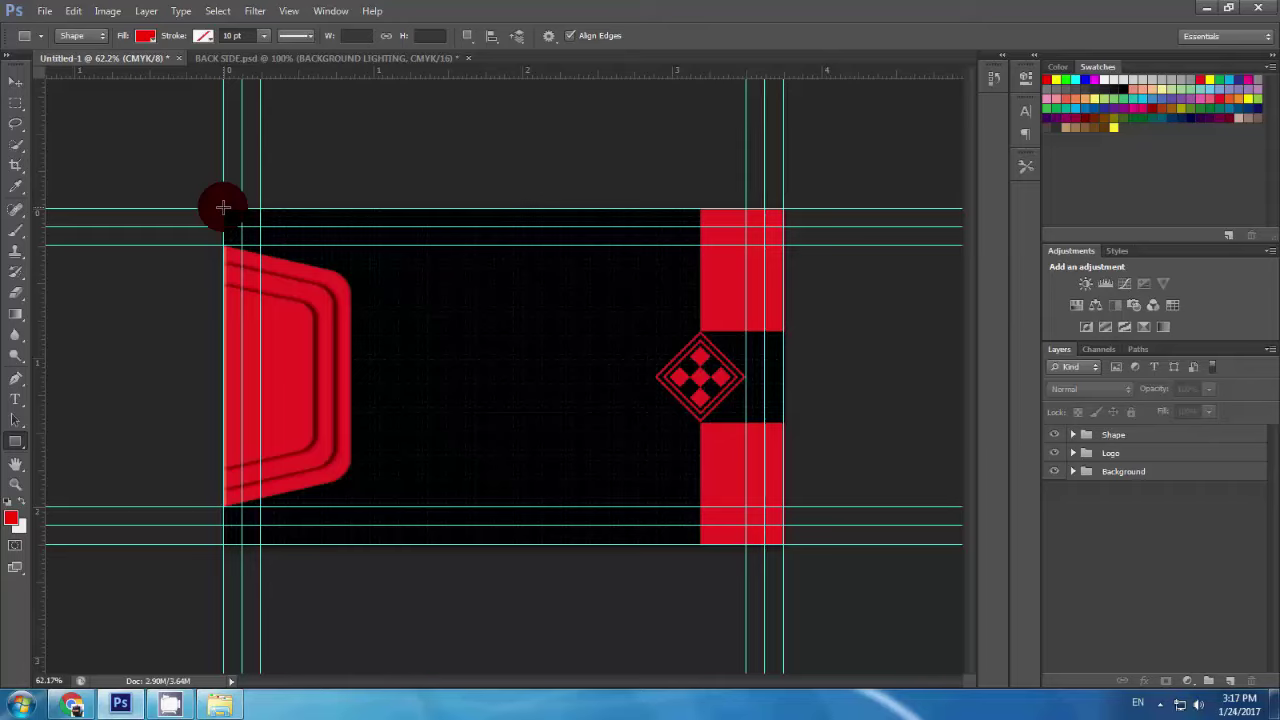
pyautogui.moveTo(223, 208); pyautogui.dragTo(782, 545)
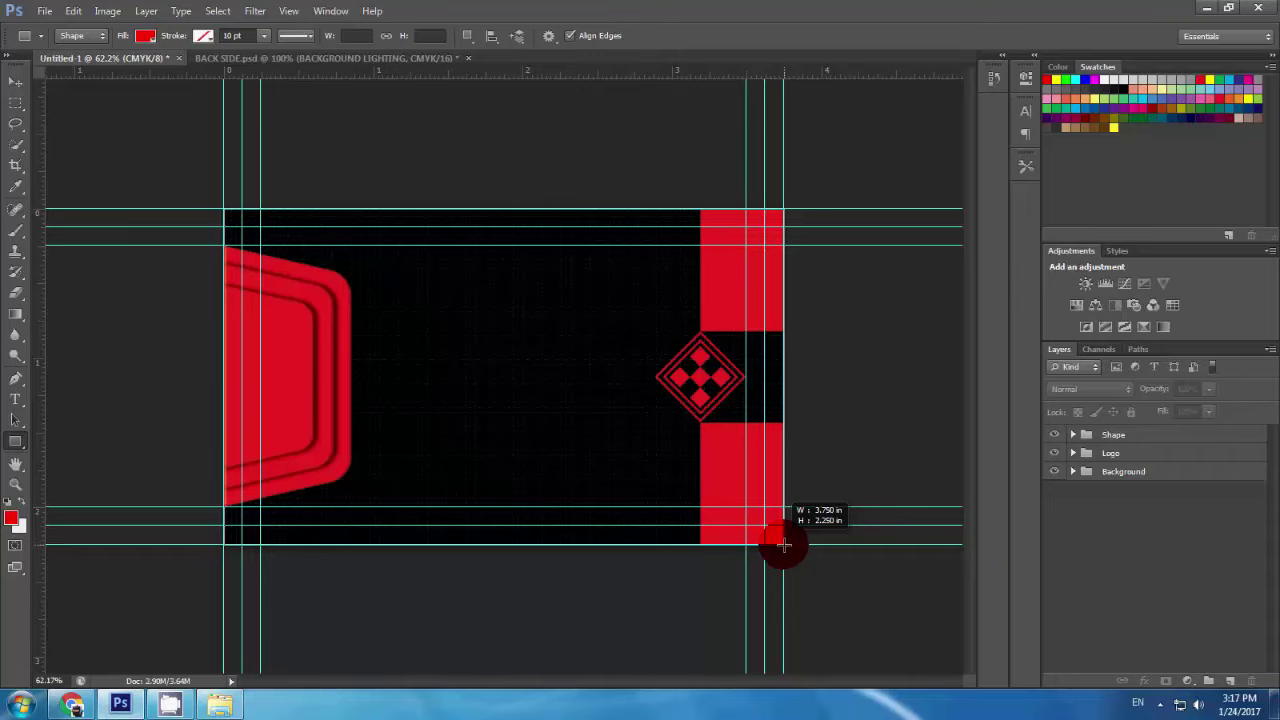
pyautogui.moveTo(783, 545); pyautogui.dragTo(783, 545)
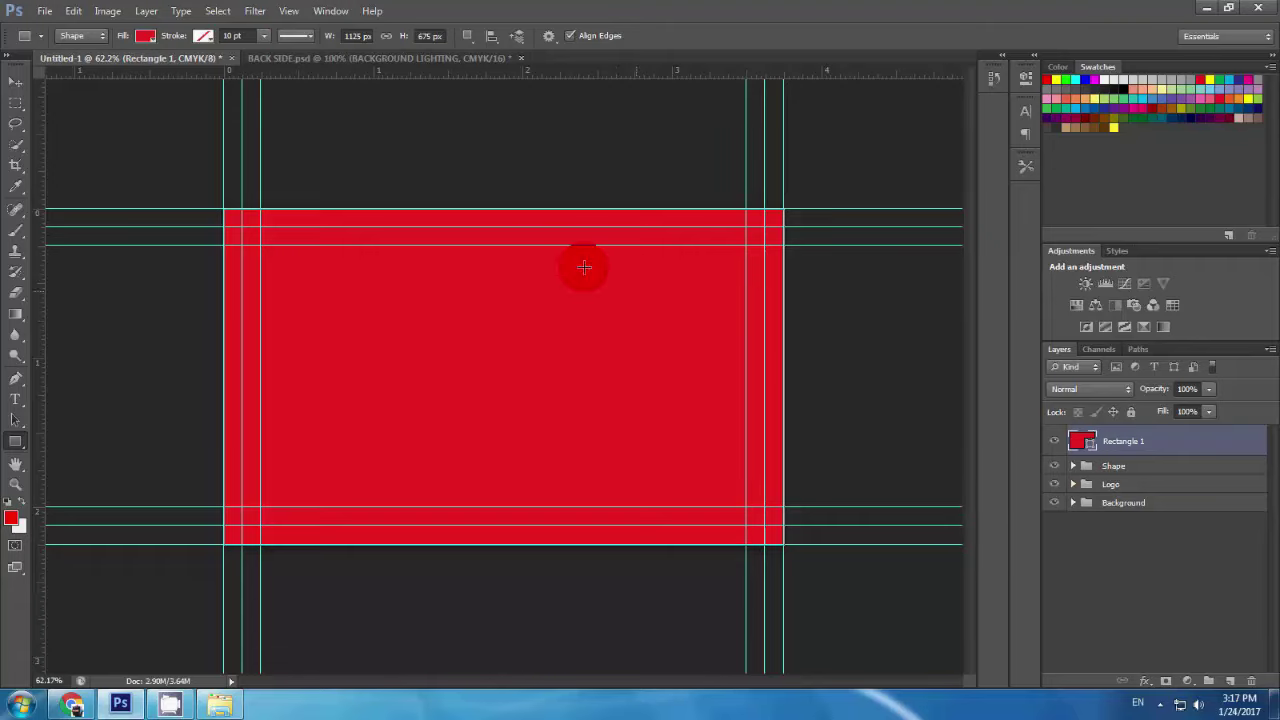
pyautogui.click(145, 36)
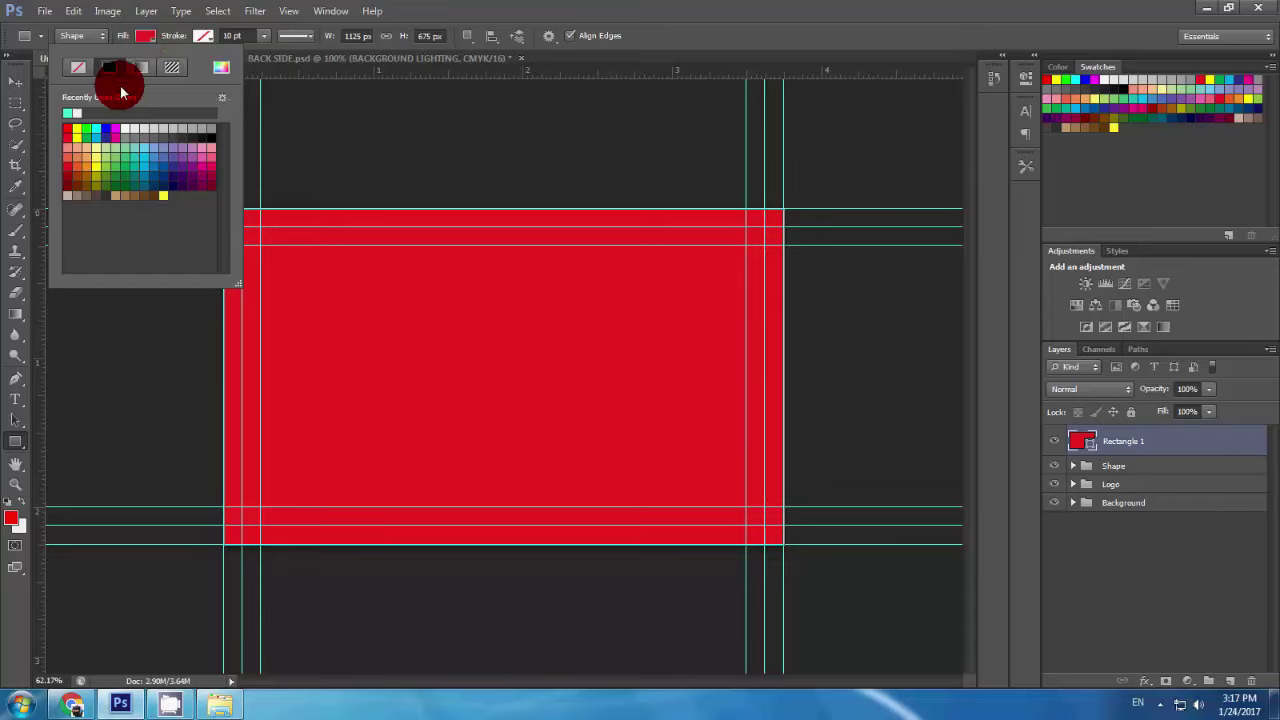
pyautogui.click(148, 168)
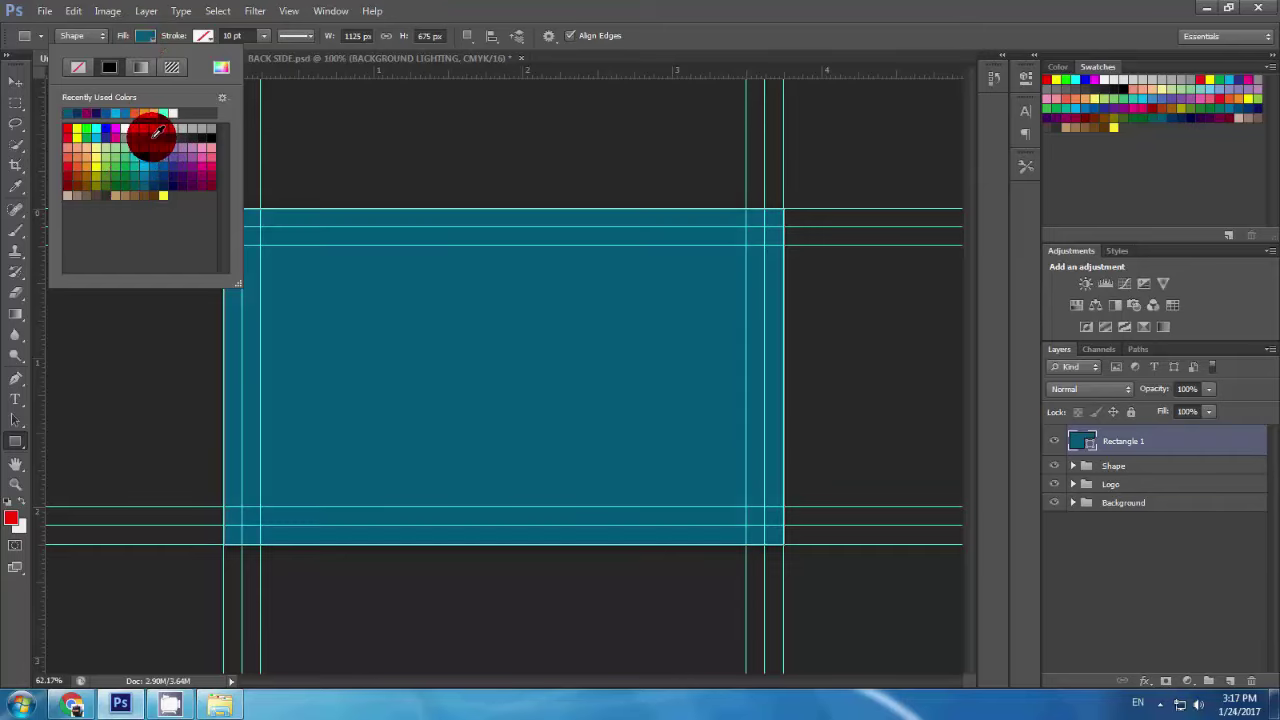
pyautogui.click(265, 72)
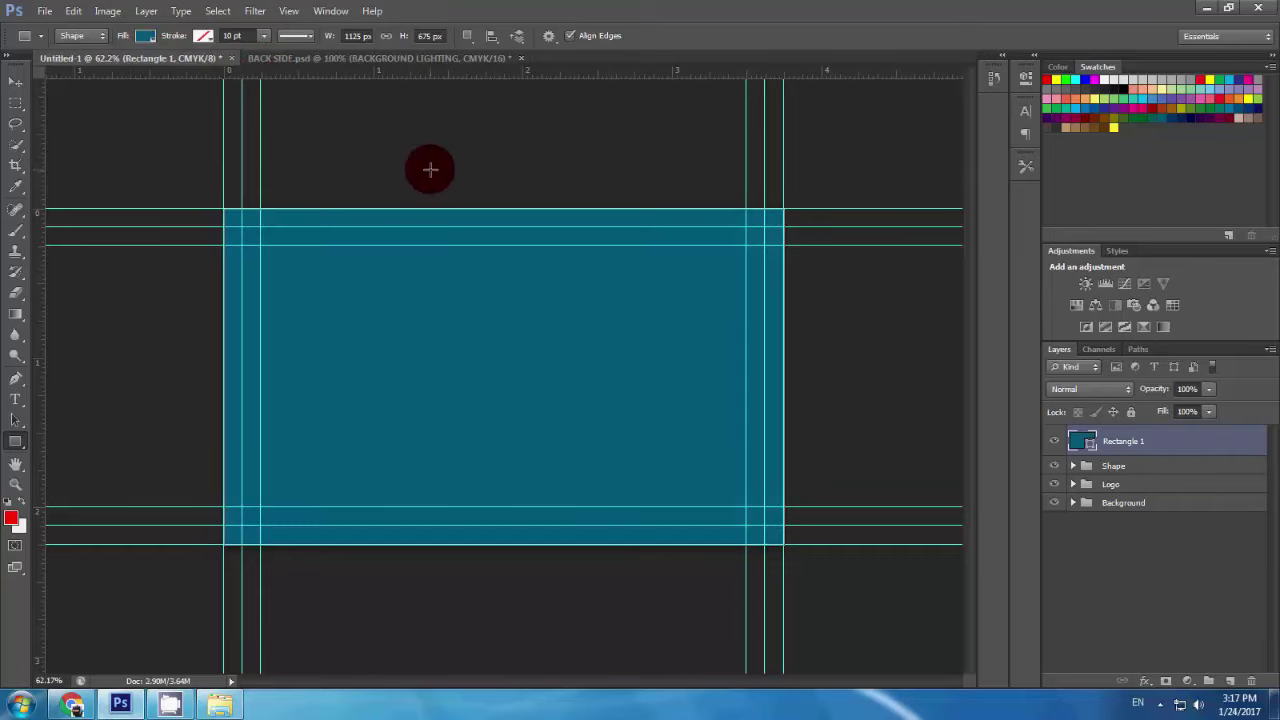
# Step: Subtract an inner rectangle to leave a bleed frame, and name the layer Rectangle Bleed
pyautogui.click(475, 45)
pyautogui.click(480, 86)
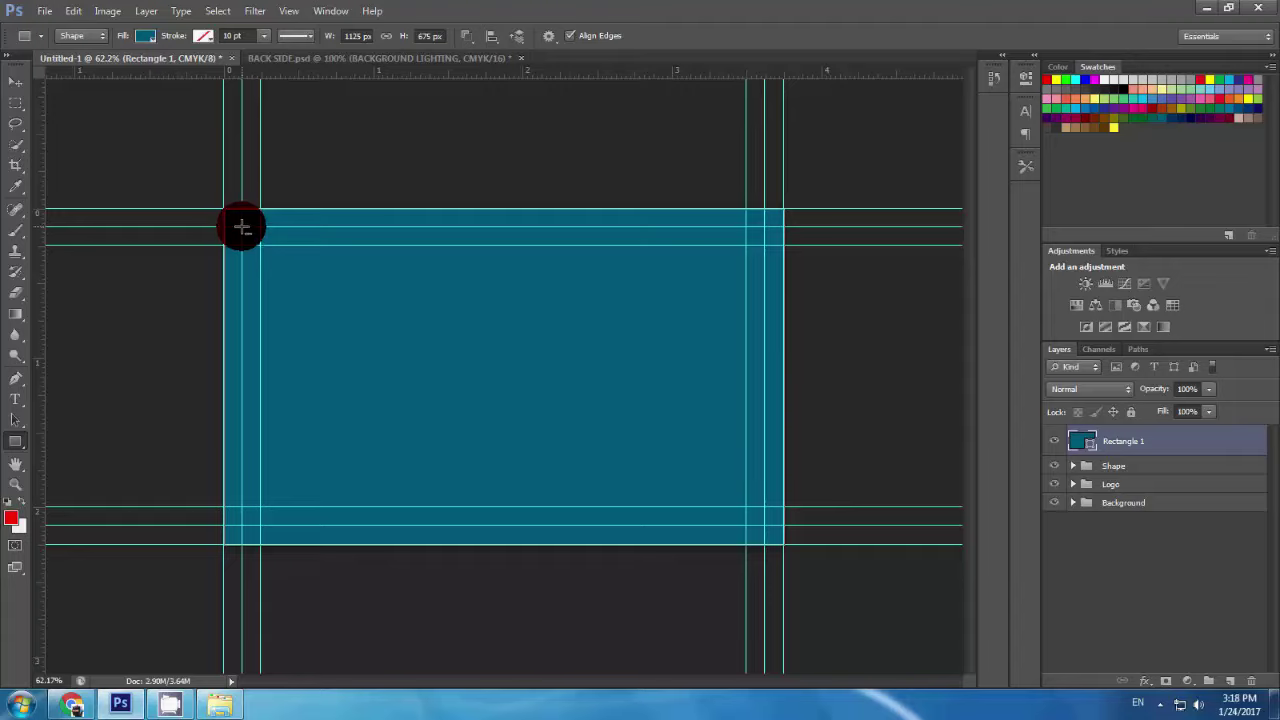
pyautogui.moveTo(242, 227); pyautogui.dragTo(762, 524)
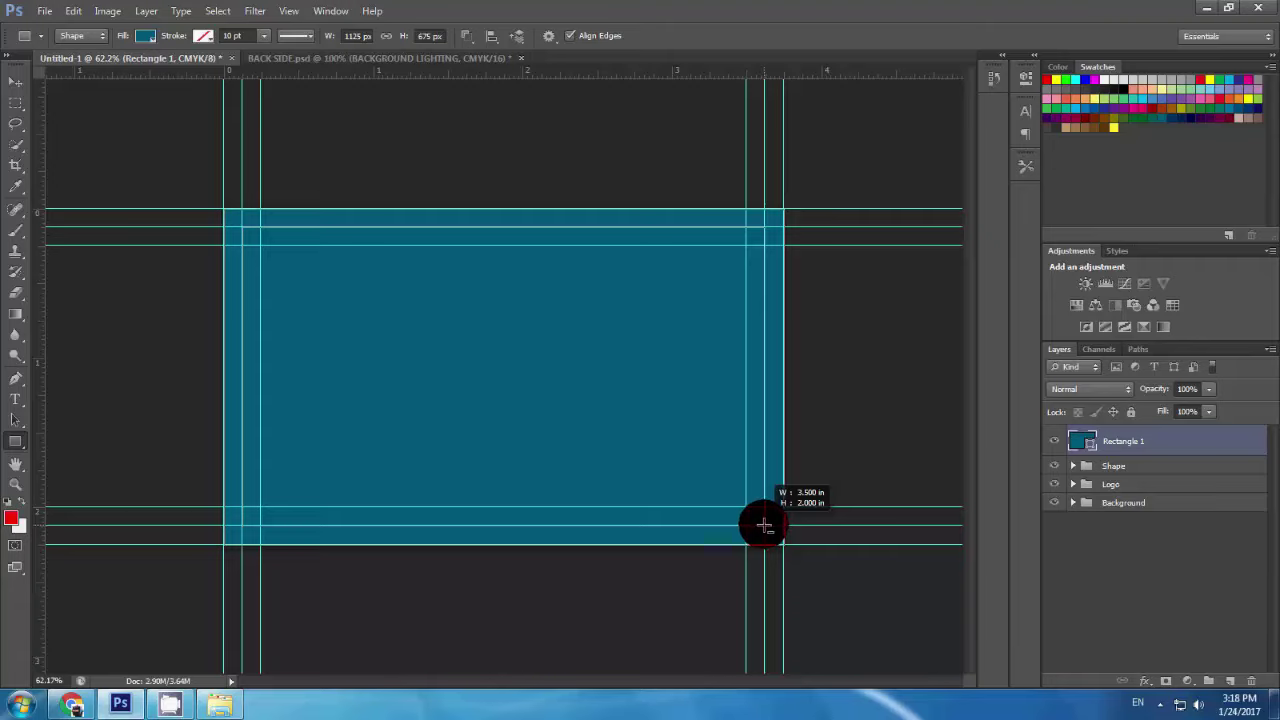
pyautogui.moveTo(764, 525); pyautogui.dragTo(764, 526)
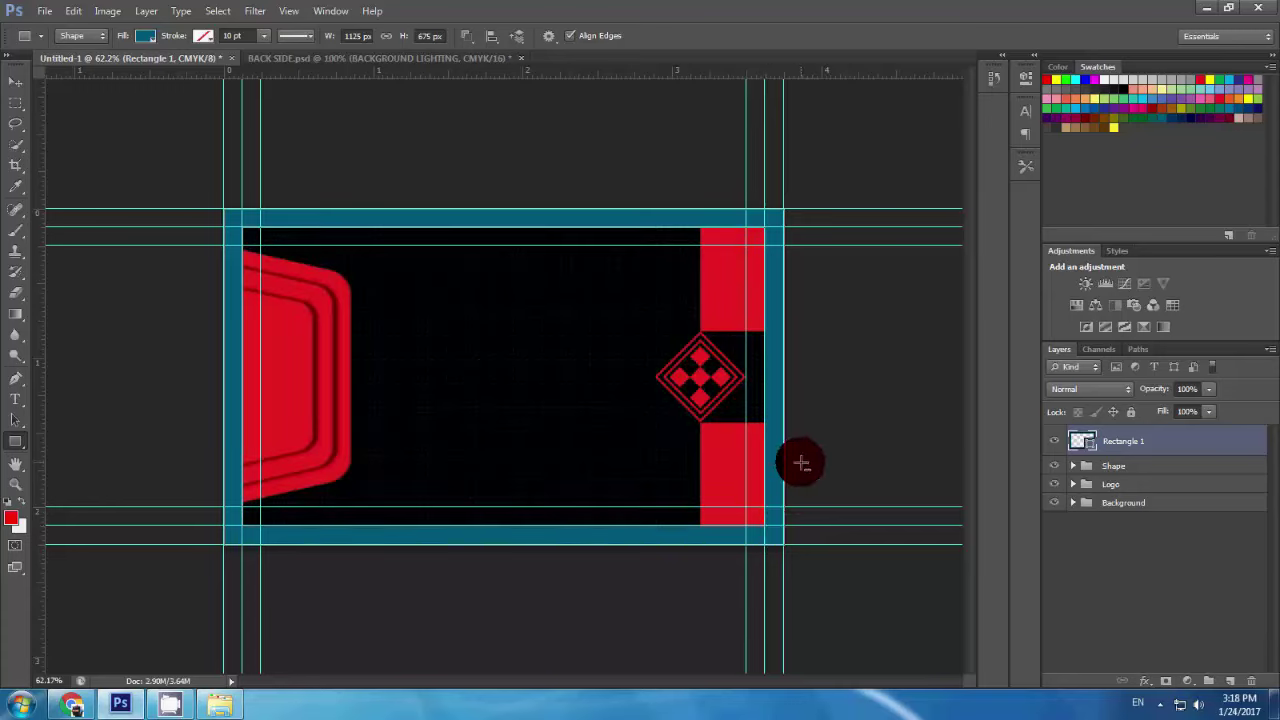
pyautogui.doubleClick(1131, 443)
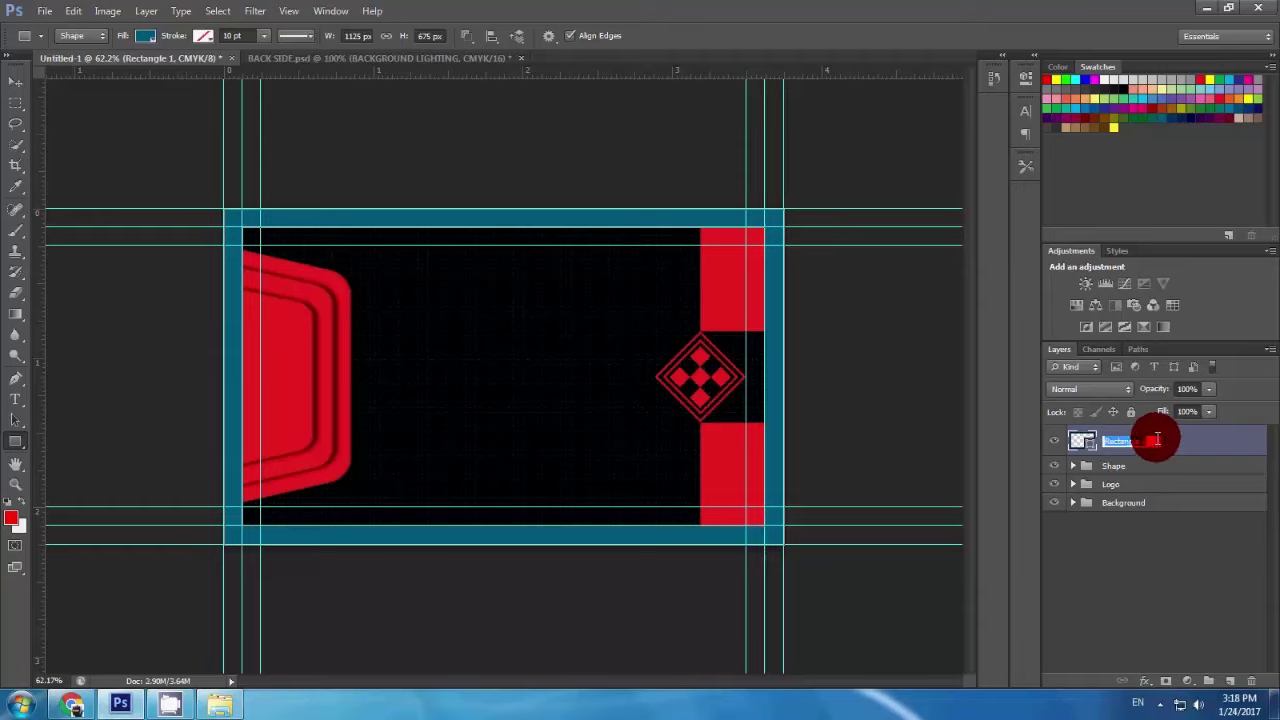
pyautogui.click(1157, 440)
pyautogui.write('Bleed')
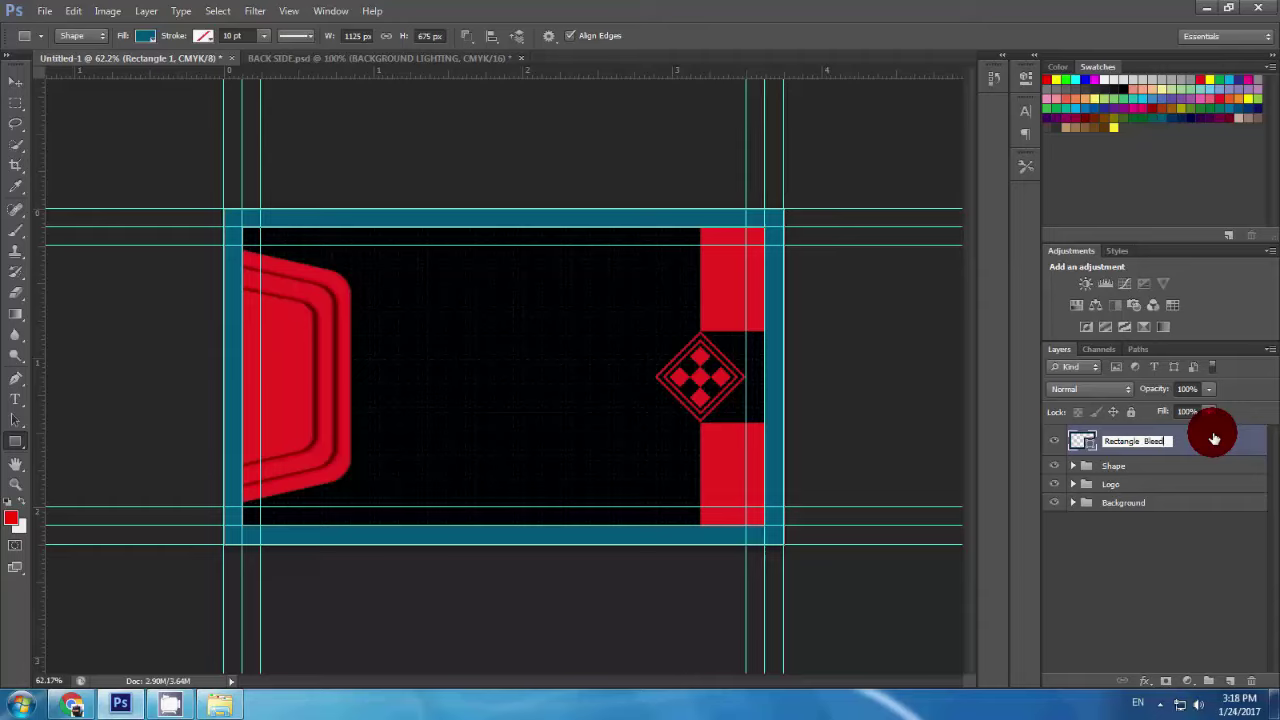
pyautogui.click(1150, 575)
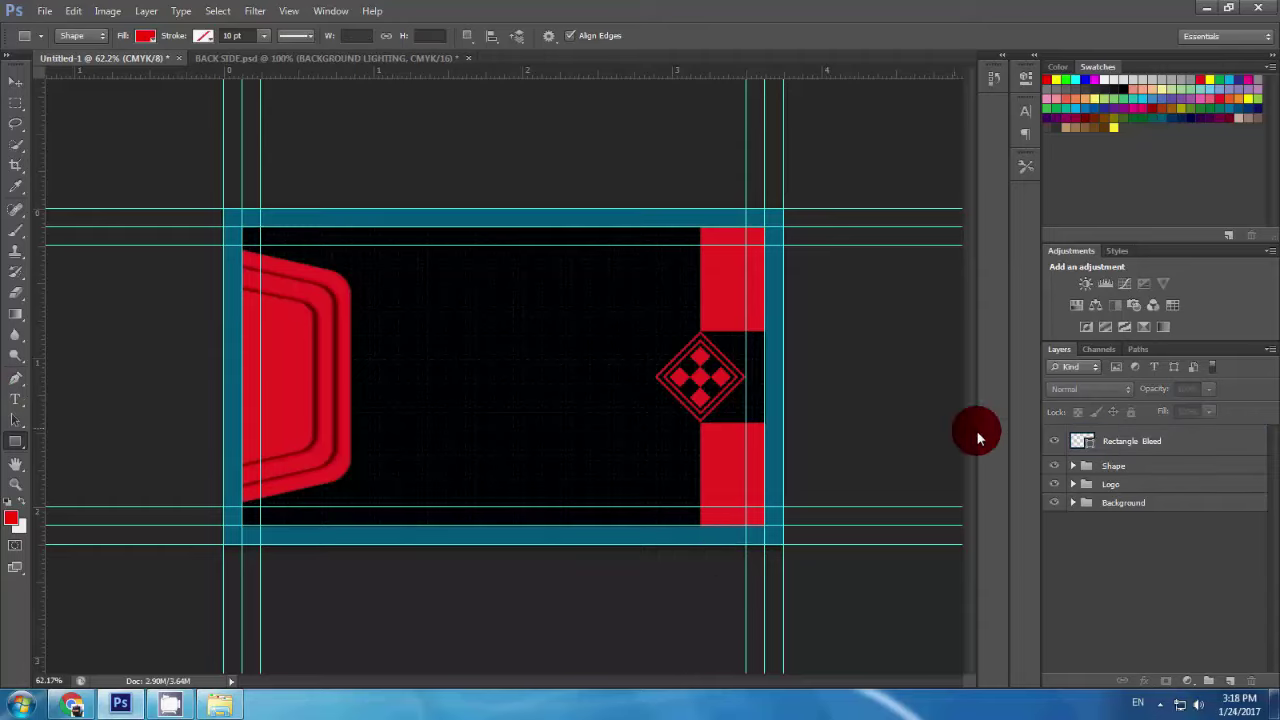
# Step: Hide Rectangle Bleed and draw a dark cyan rectangle covering the whole card
pyautogui.click(1054, 447)
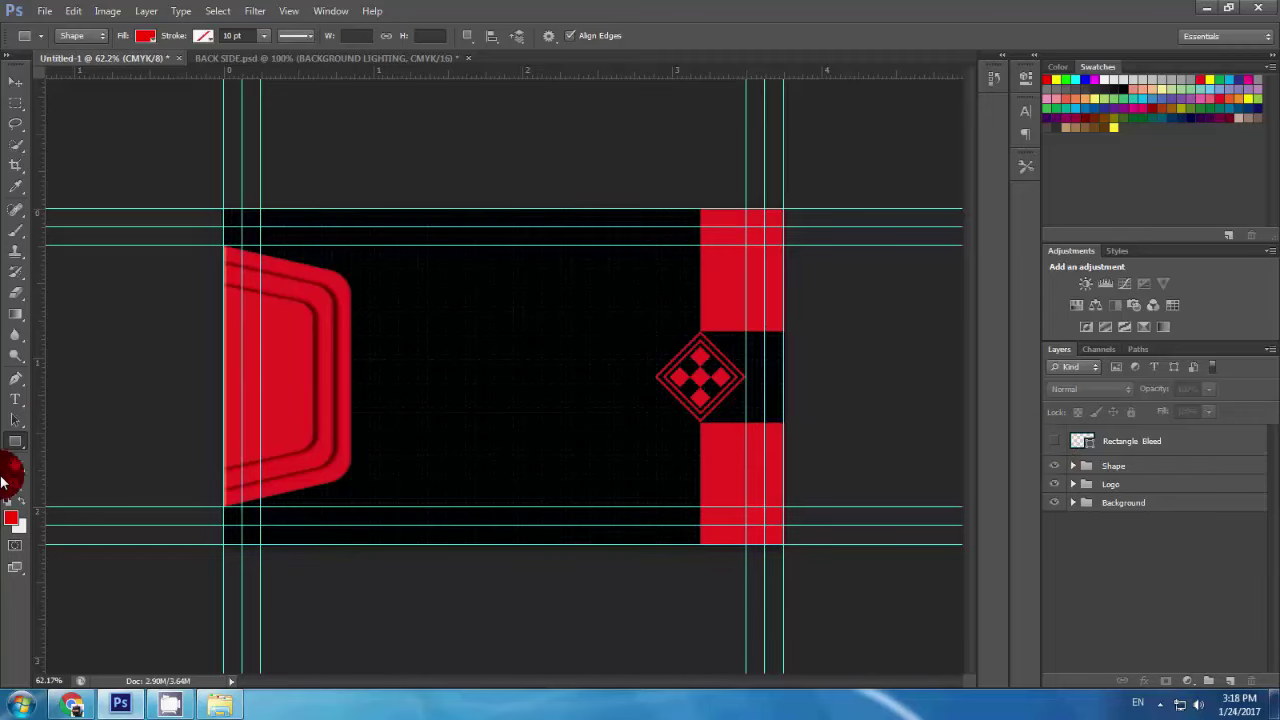
pyautogui.moveTo(12, 455); pyautogui.dragTo(66, 437)
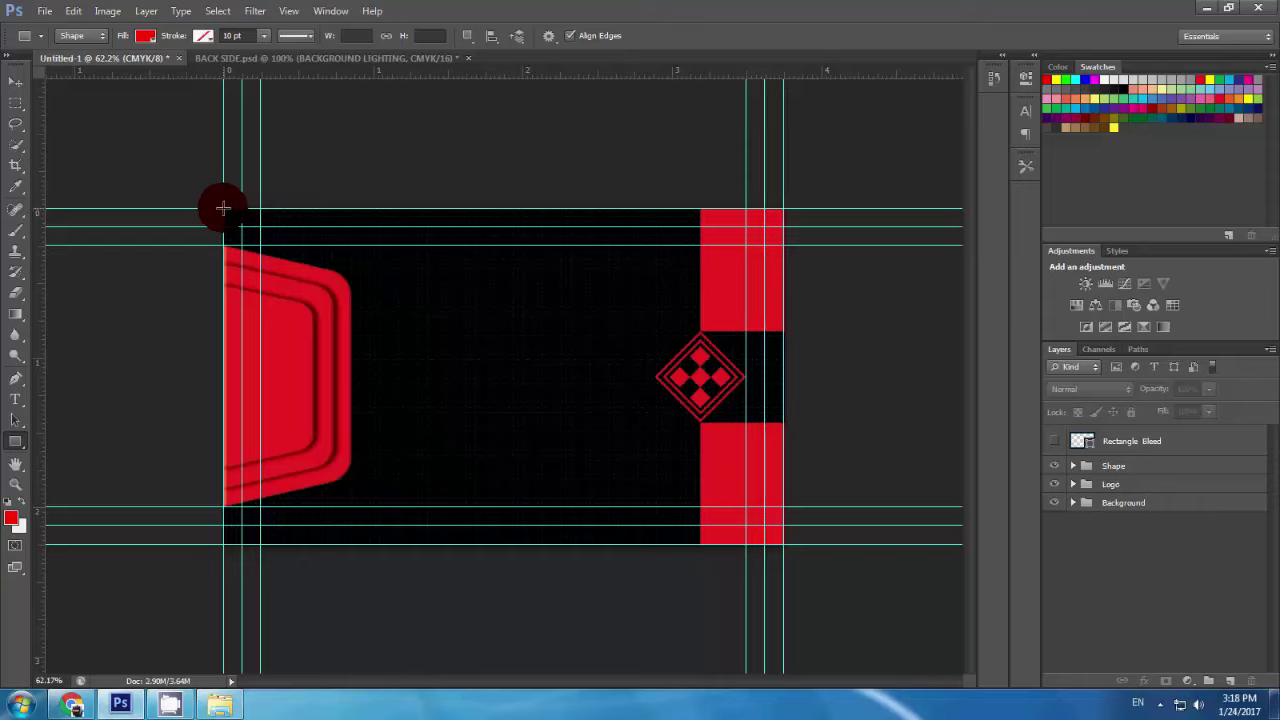
pyautogui.moveTo(223, 208); pyautogui.dragTo(784, 543)
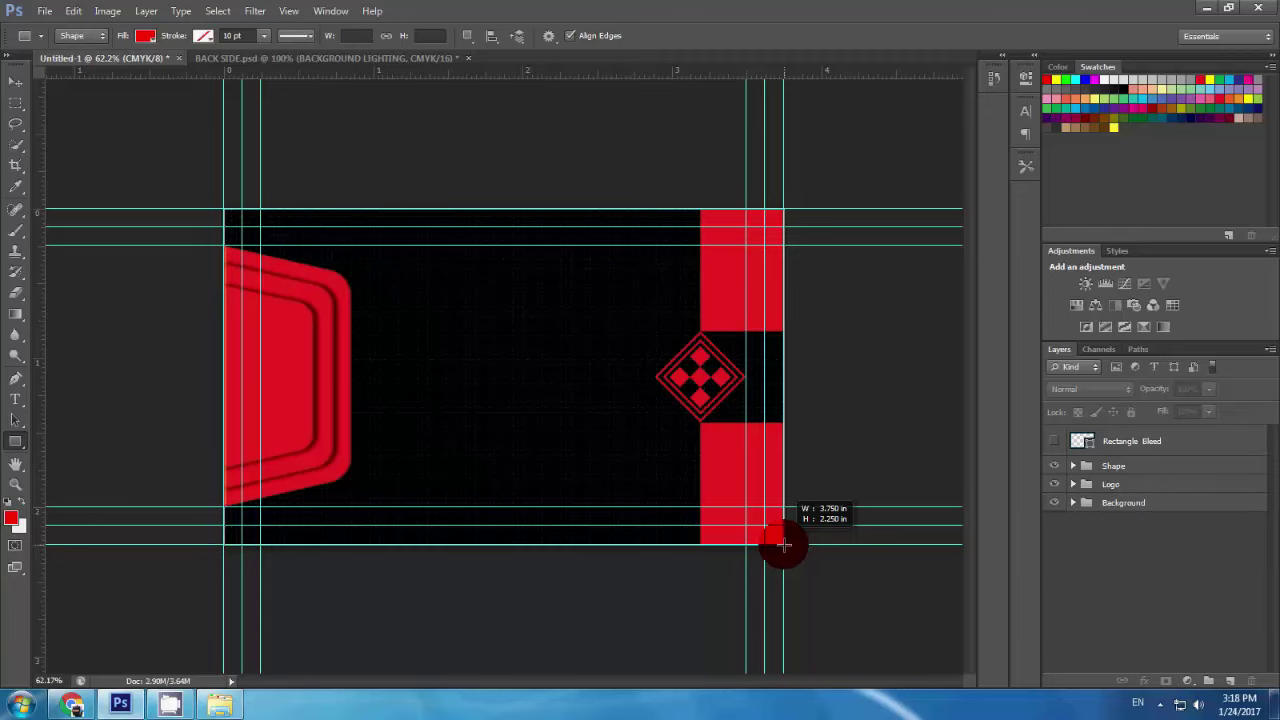
pyautogui.moveTo(783, 544); pyautogui.dragTo(785, 545)
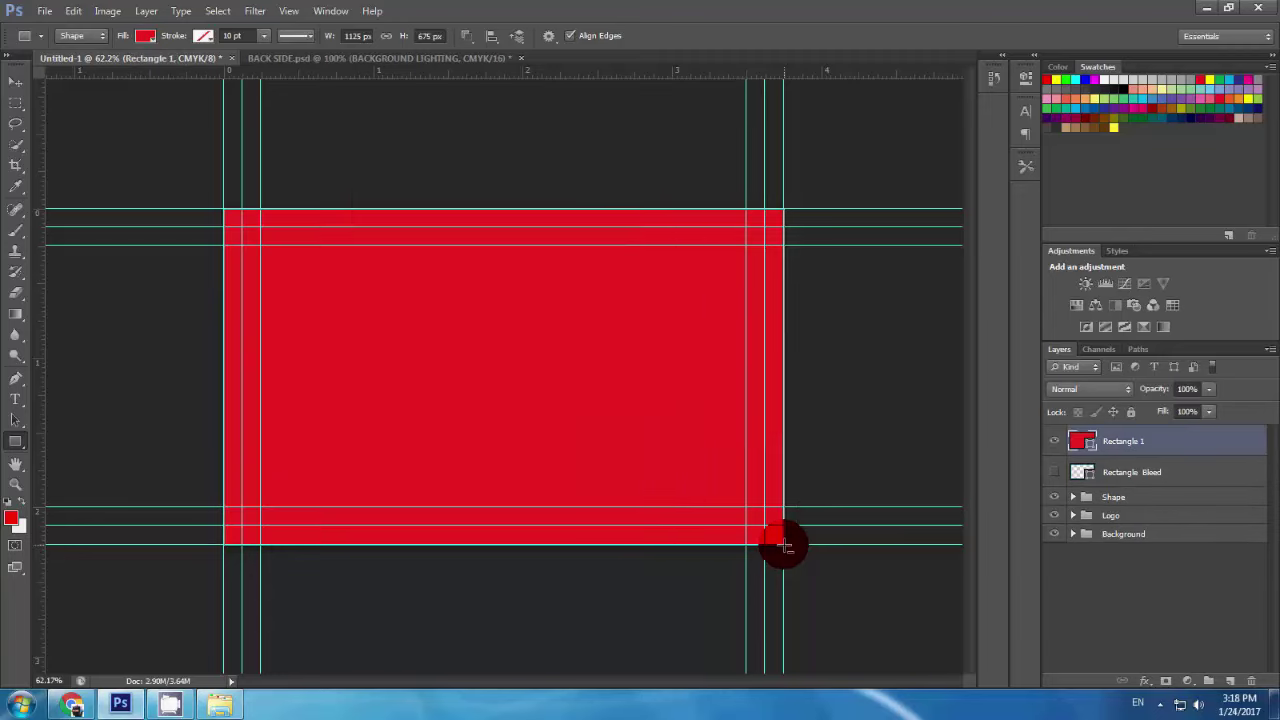
pyautogui.click(145, 36)
pyautogui.moveTo(155, 183); pyautogui.dragTo(147, 191)
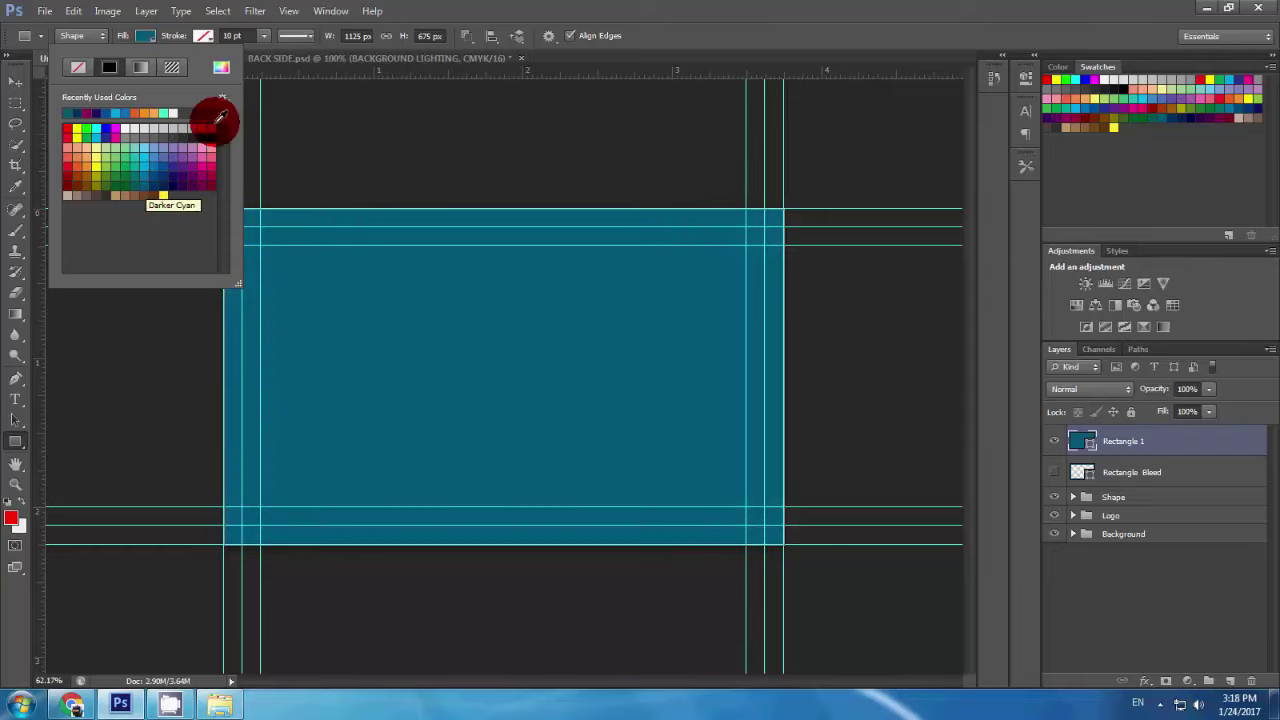
pyautogui.moveTo(147, 191); pyautogui.dragTo(265, 72)
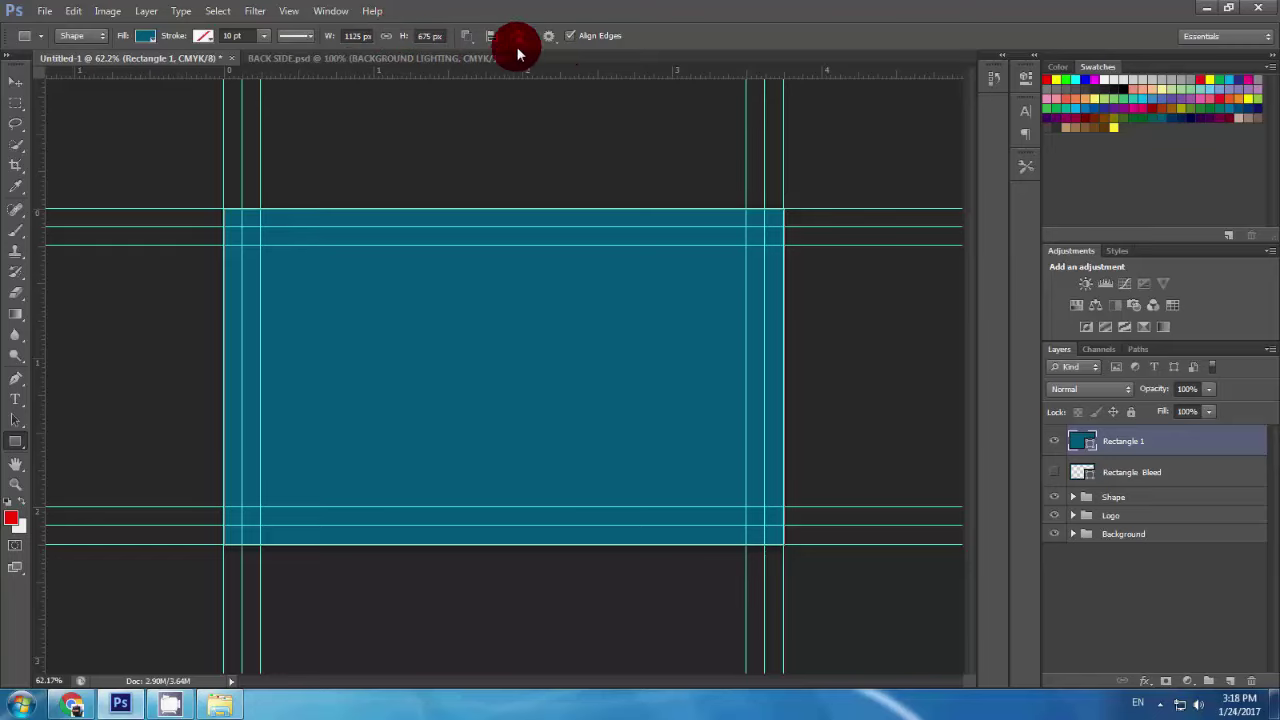
# Step: Cut a rounded-rectangle opening inside the bleed guides to reveal the card design
pyautogui.moveTo(20, 446); pyautogui.dragTo(74, 452)
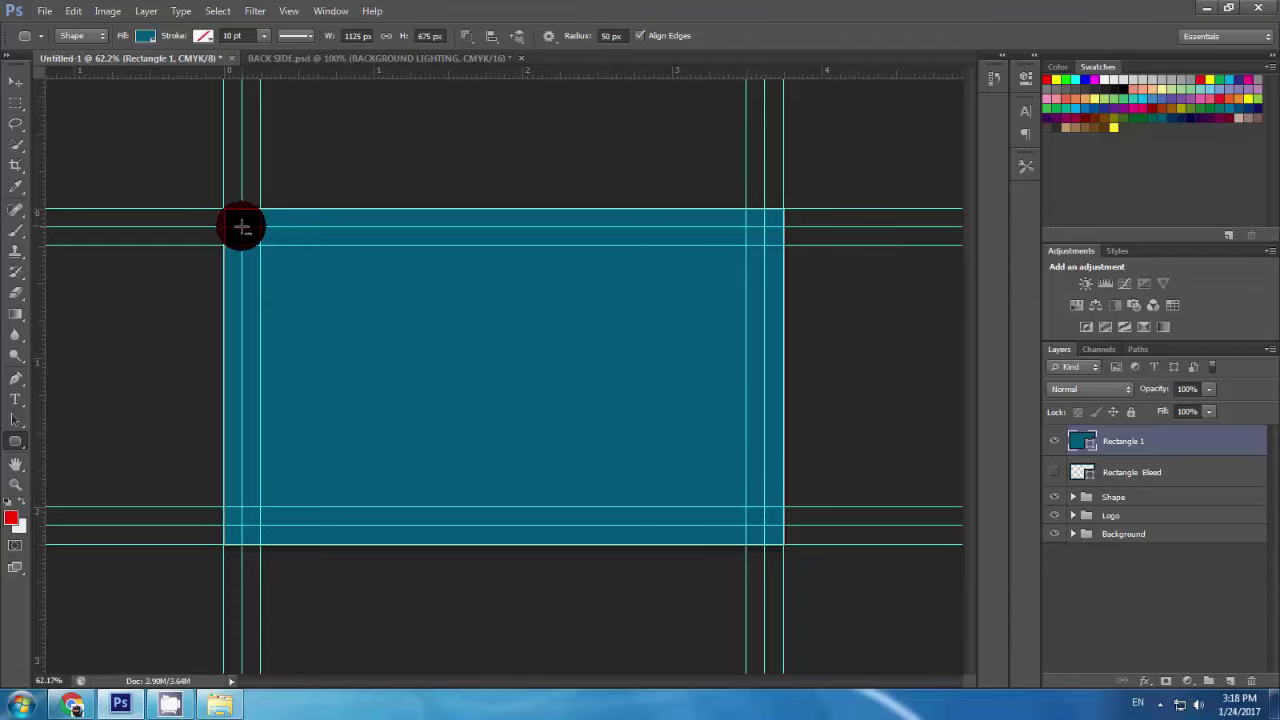
pyautogui.moveTo(241, 227); pyautogui.dragTo(765, 525)
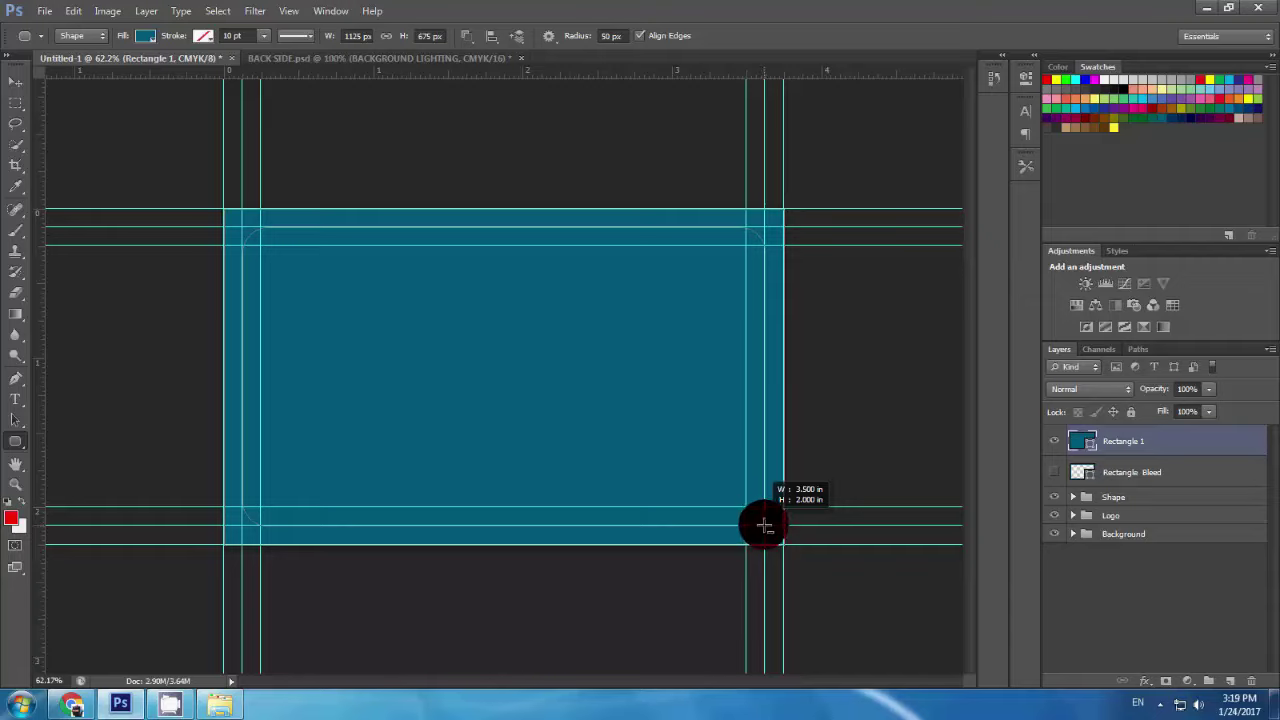
pyautogui.moveTo(764, 525); pyautogui.dragTo(764, 525)
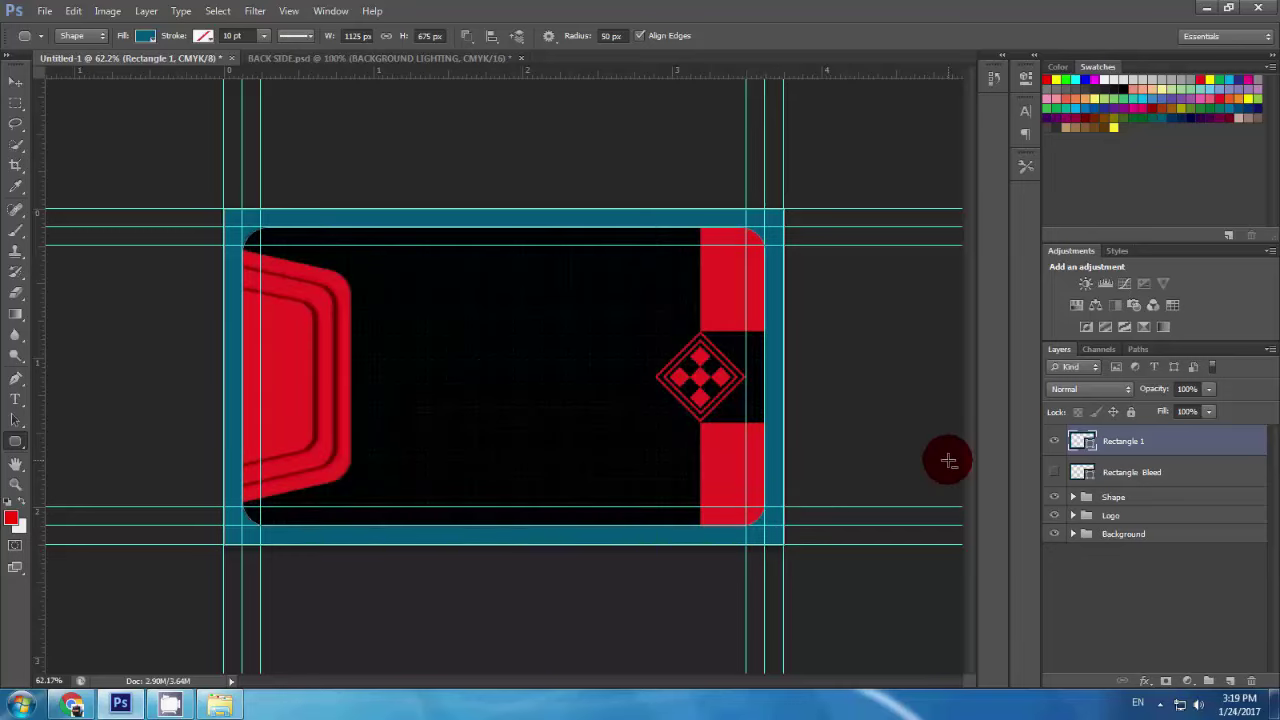
pyautogui.click(15, 82)
# Step: Rename the Rectangle 1 layer to Round Bleed and compare both bleed layers
pyautogui.doubleClick(1136, 441)
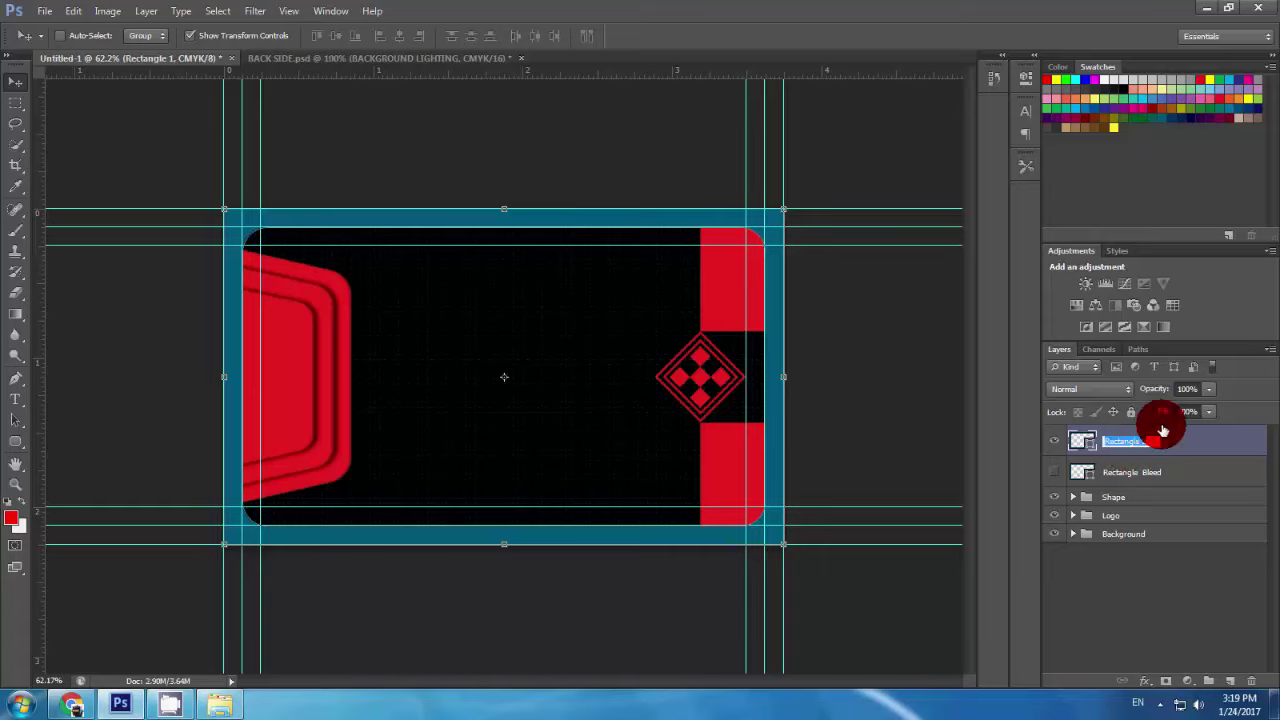
pyautogui.click(1160, 441)
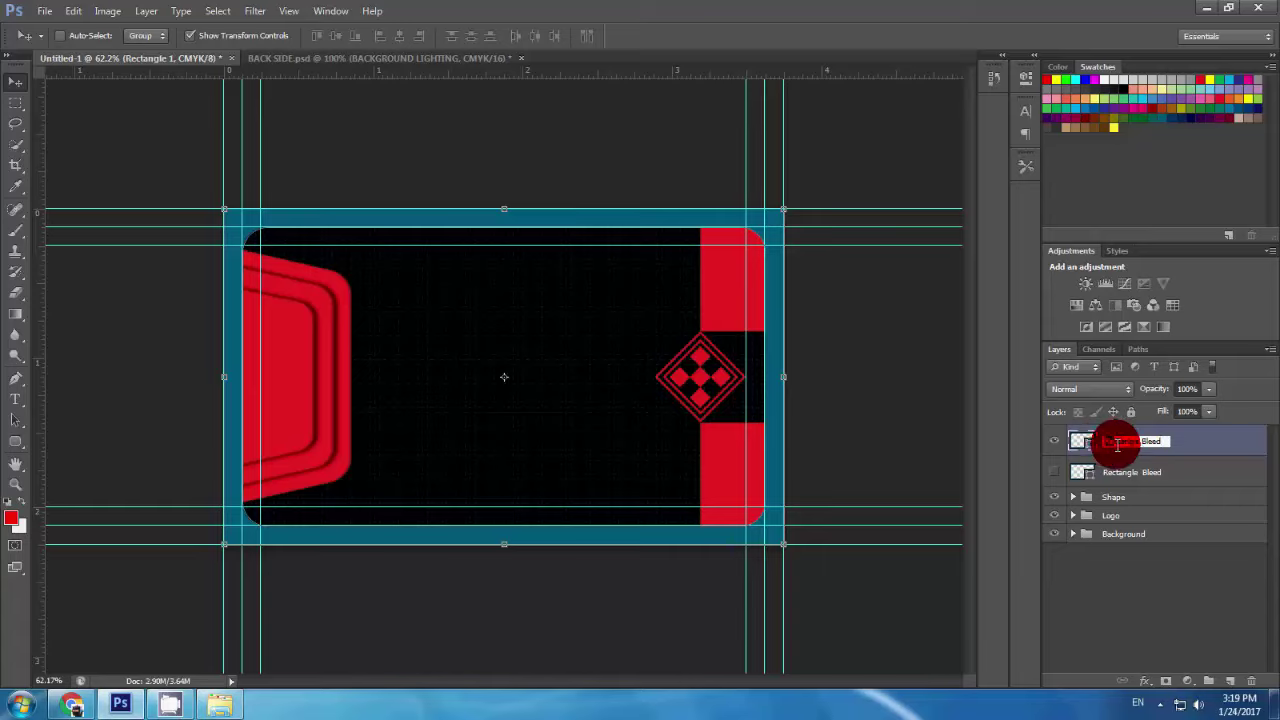
pyautogui.moveTo(1105, 441); pyautogui.dragTo(1143, 443)
pyautogui.write('R')
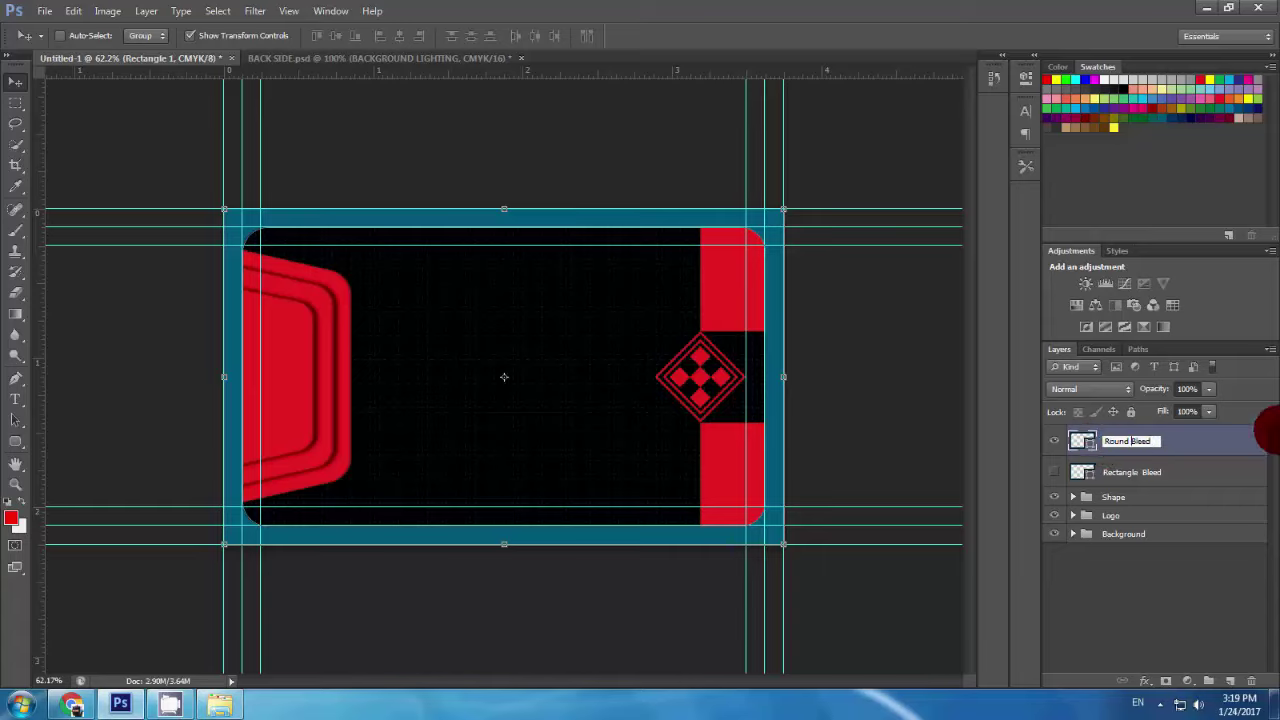
pyautogui.click(1150, 595)
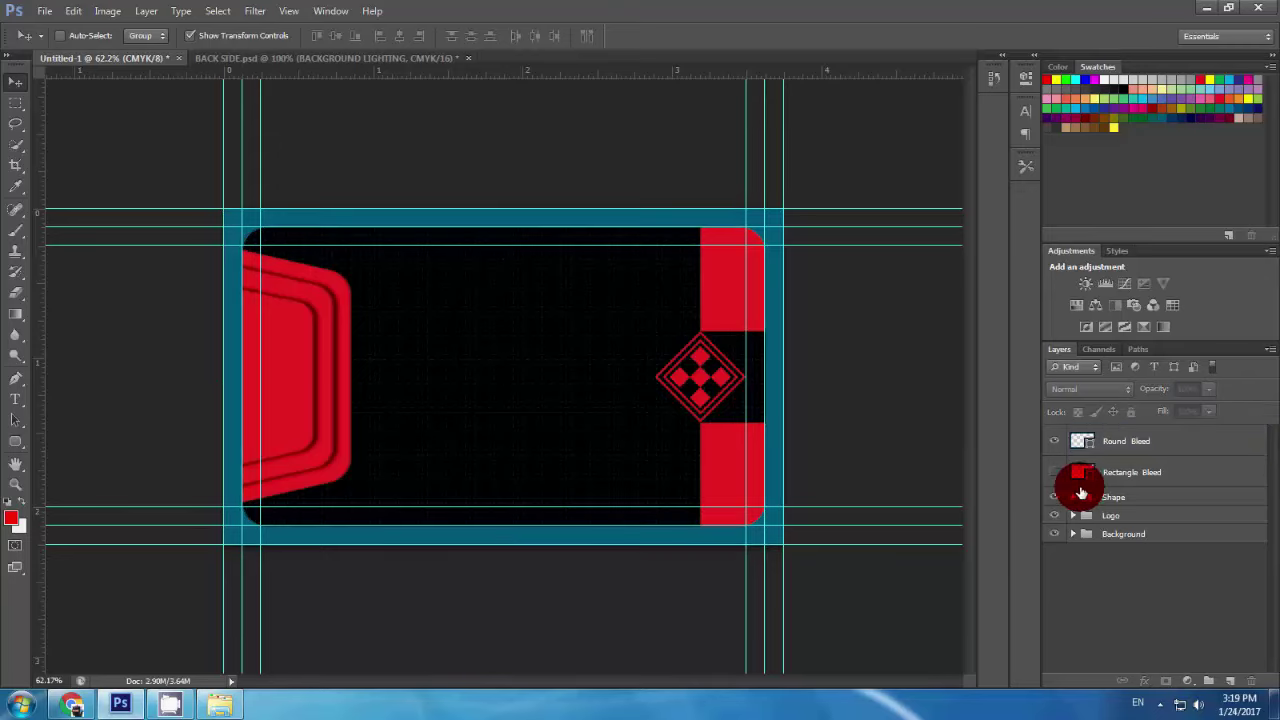
pyautogui.click(1054, 441)
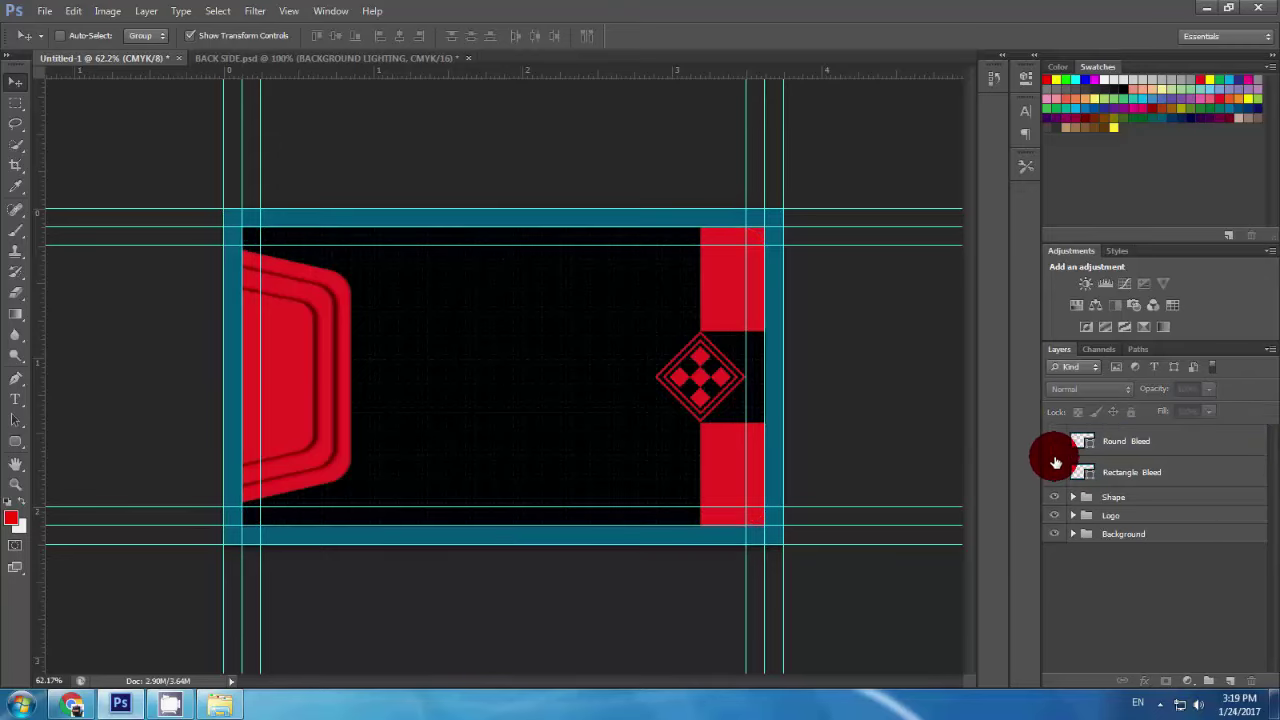
pyautogui.click(1055, 472)
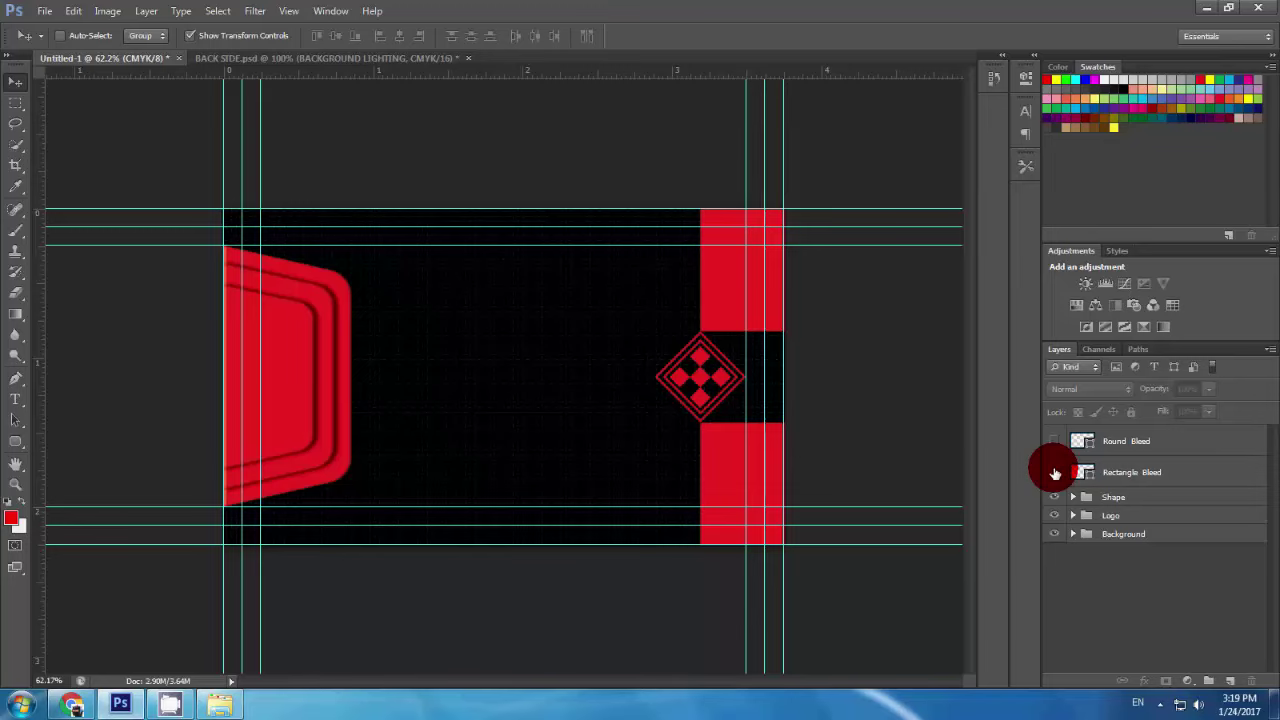
pyautogui.moveTo(1055, 472); pyautogui.dragTo(1058, 443)
# Step: Group Round Bleed and Rectangle Bleed into a new group named Bleed
pyautogui.click(1177, 443)
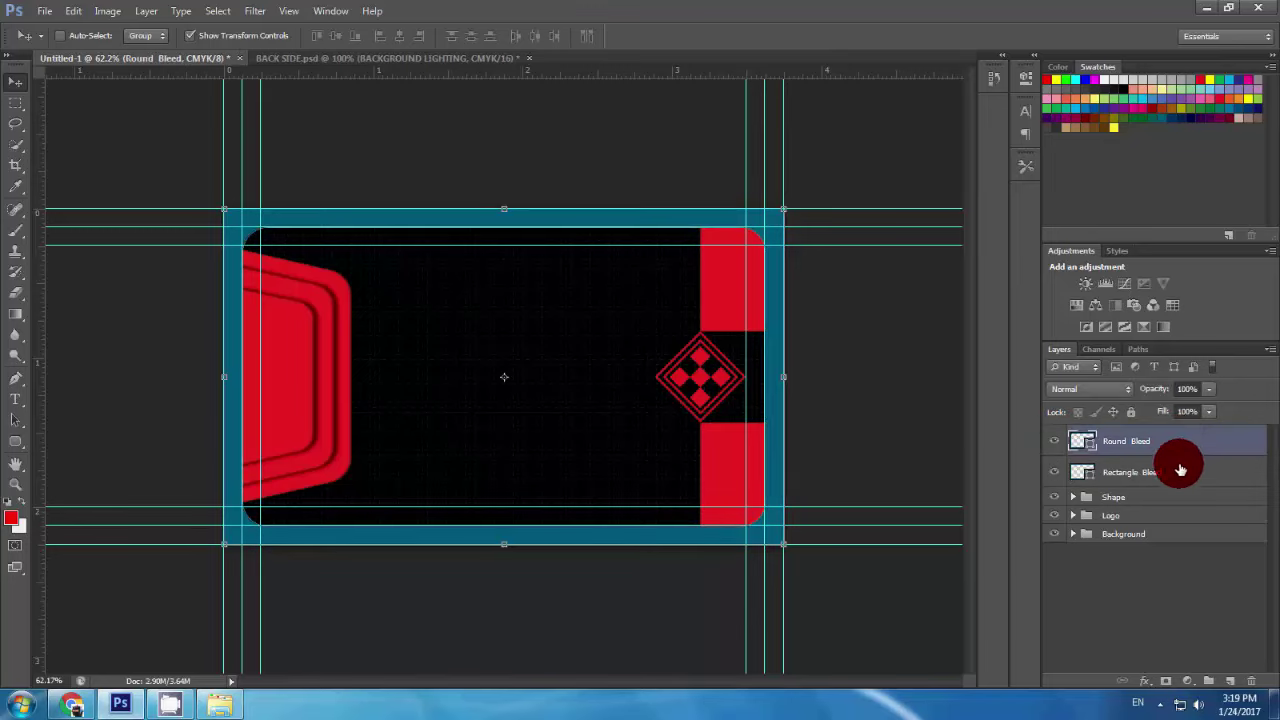
pyautogui.keyDown('shift'); pyautogui.click(1183, 470); pyautogui.keyUp('shift')
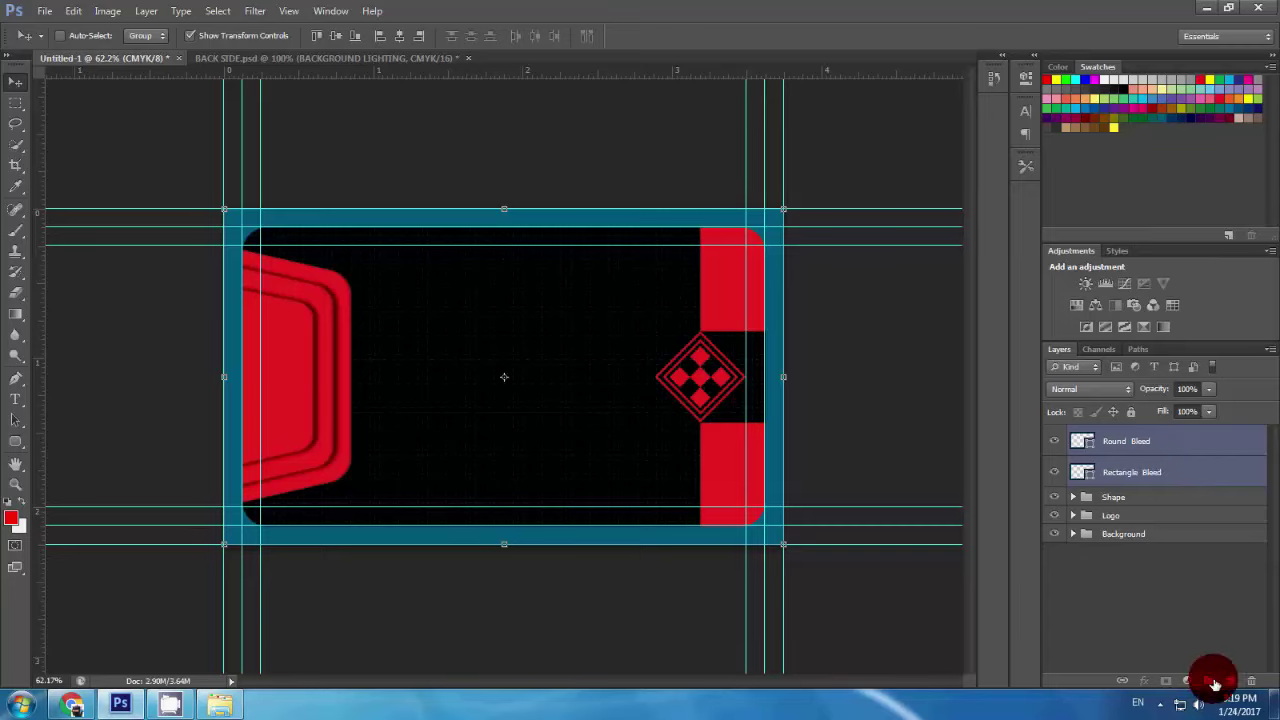
pyautogui.click(1210, 681)
pyautogui.doubleClick(1117, 434)
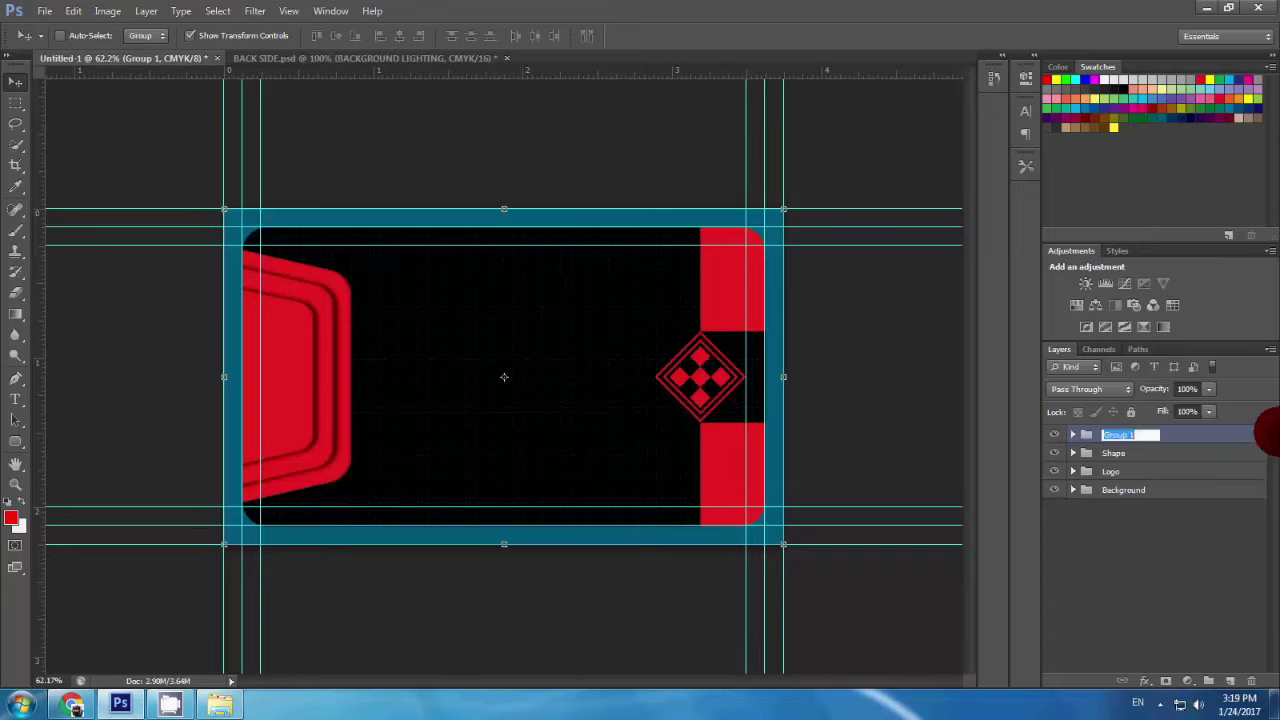
pyautogui.write('Bleed')
pyautogui.click(1142, 562)
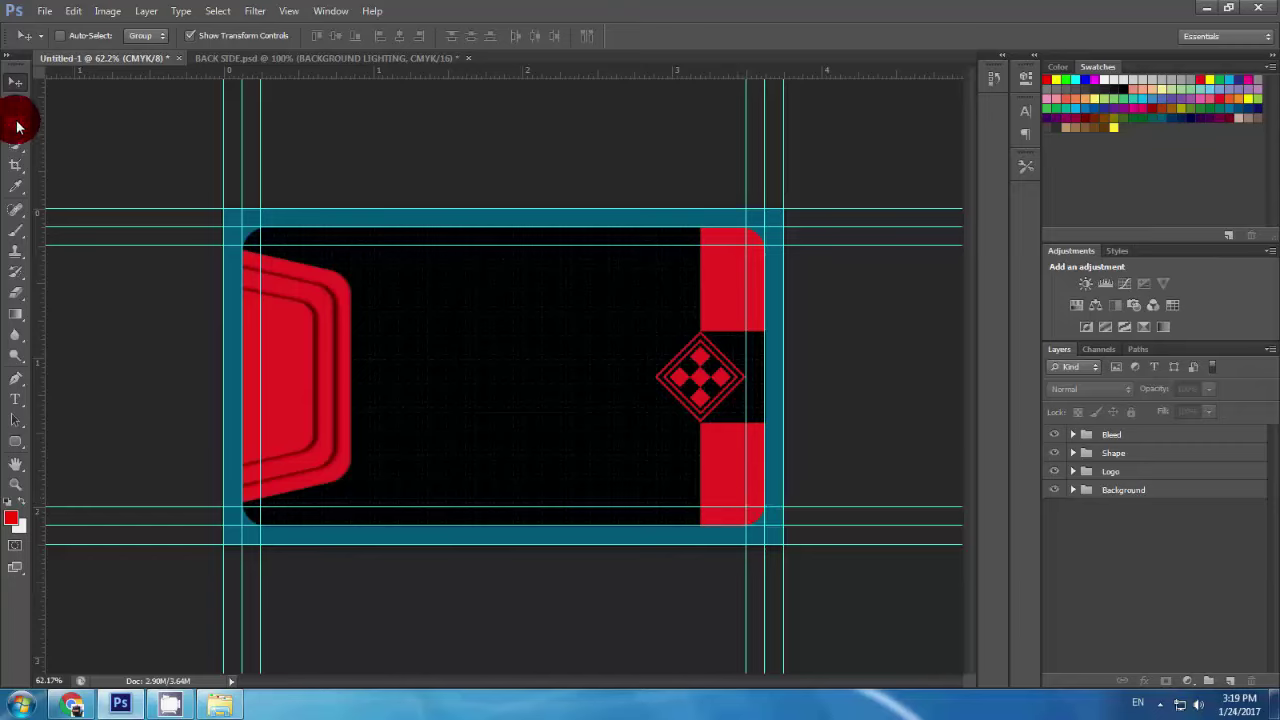
# Step: Add a red 72 pt text layer reading 'Bleed' across the card's middle
pyautogui.click(15, 399)
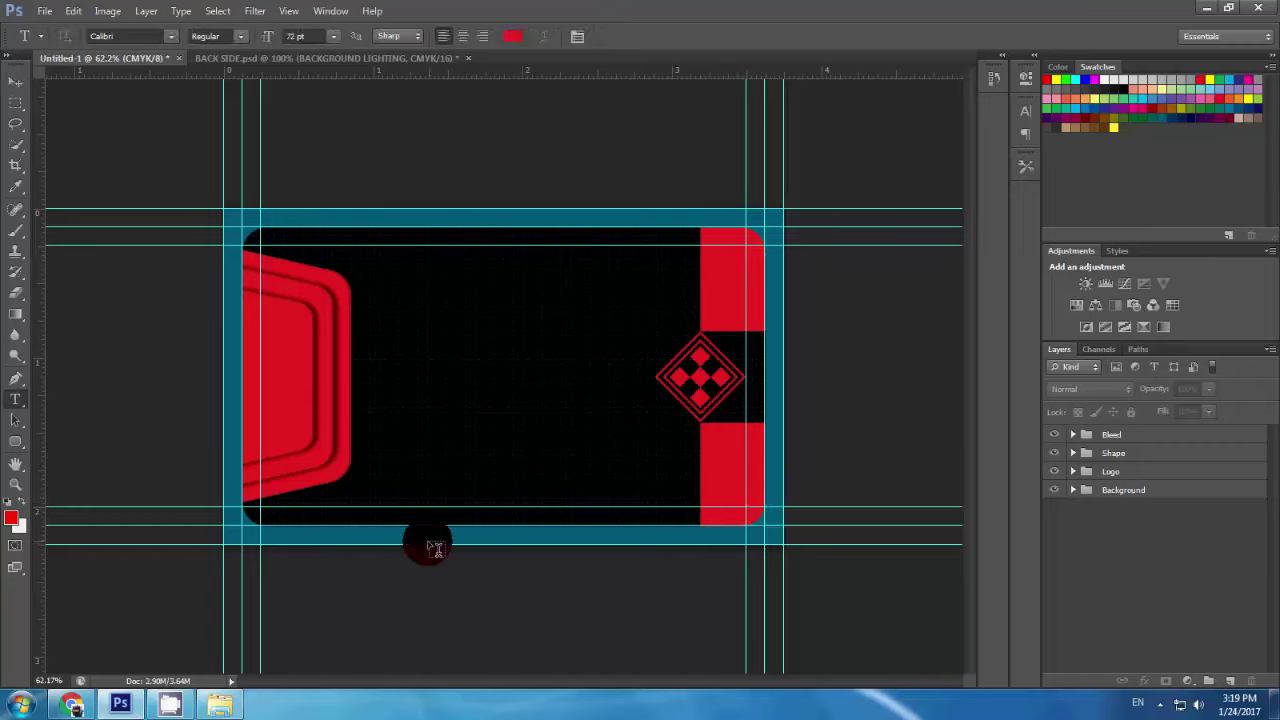
pyautogui.click(443, 452)
pyautogui.write('B')
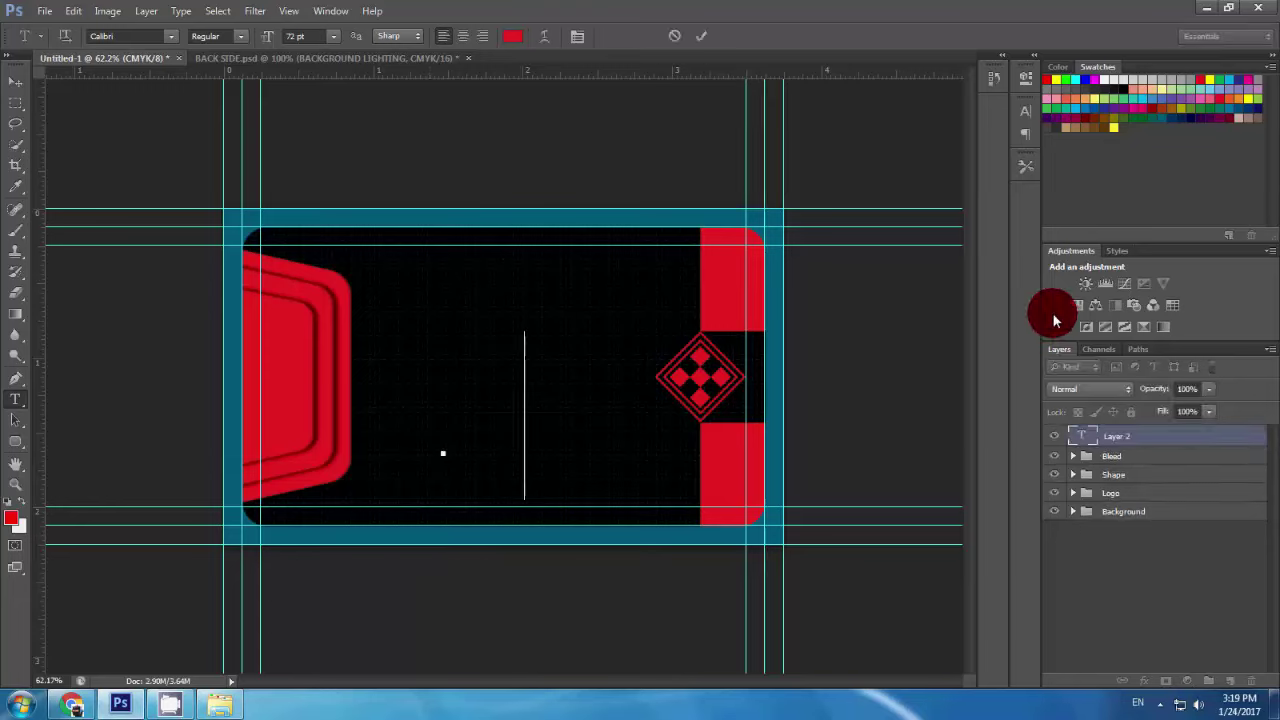
pyautogui.write('I')
pyautogui.write('eed')
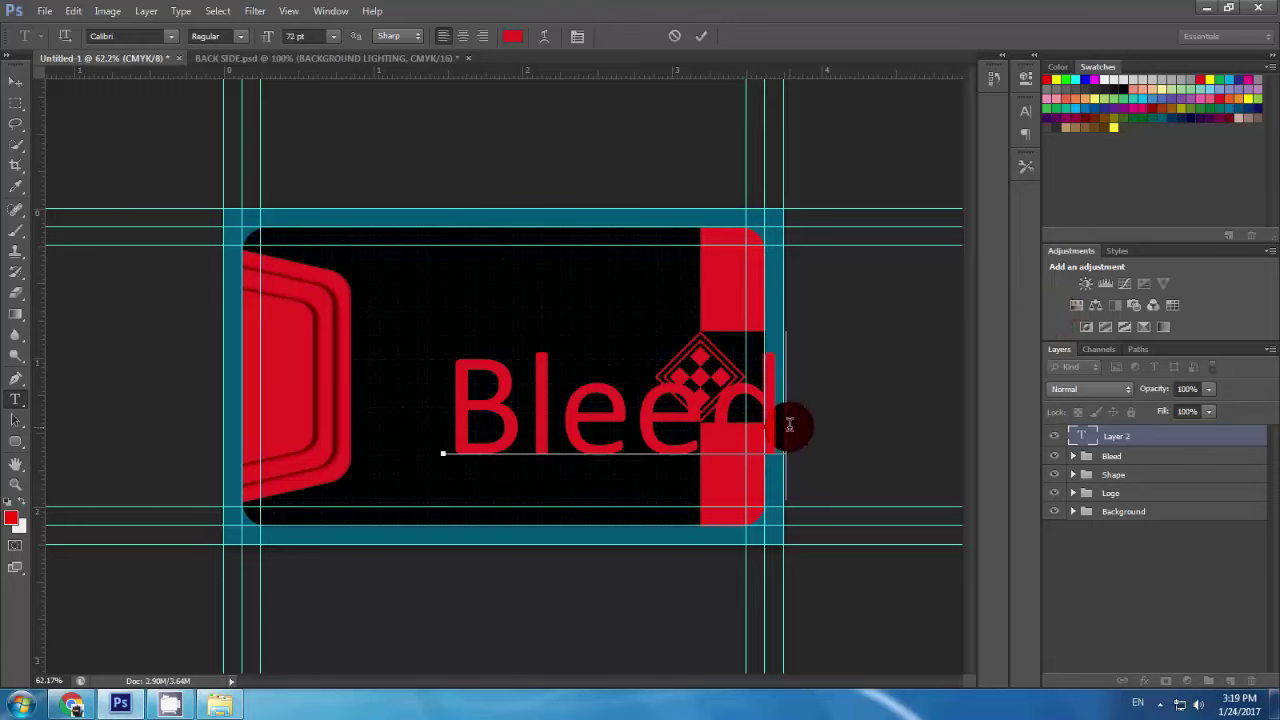
pyautogui.click(701, 36)
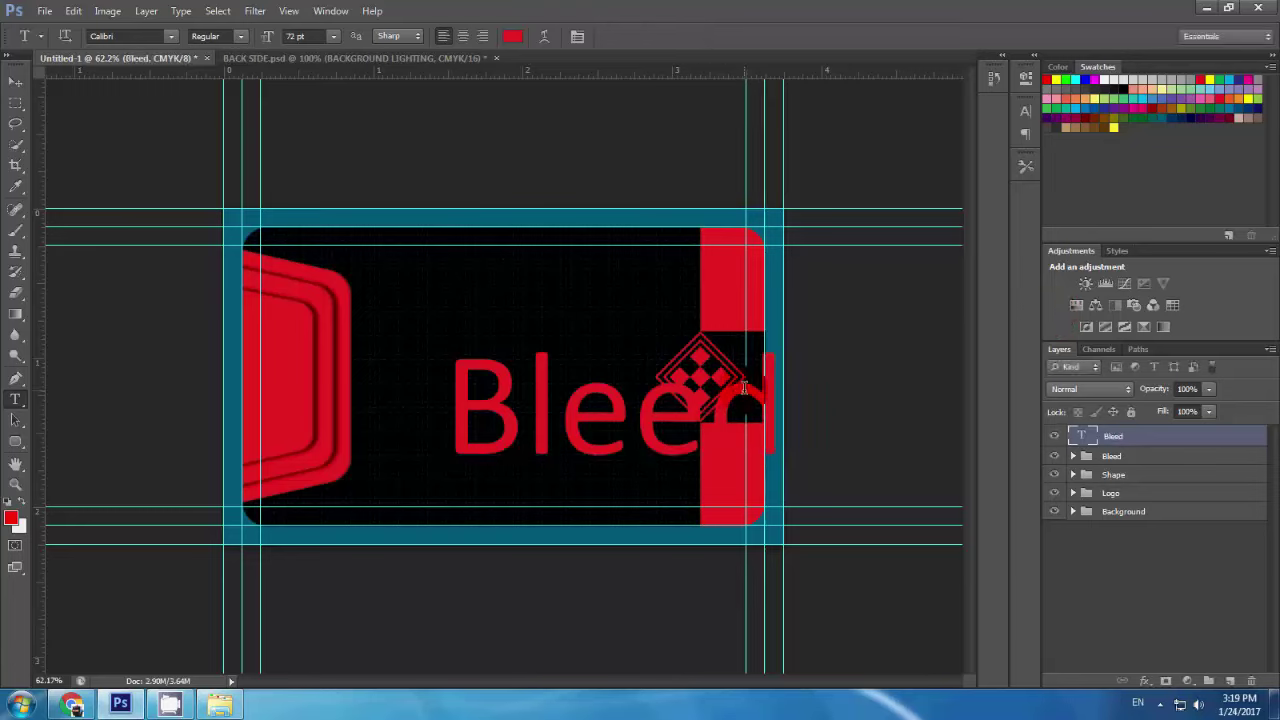
pyautogui.click(16, 80)
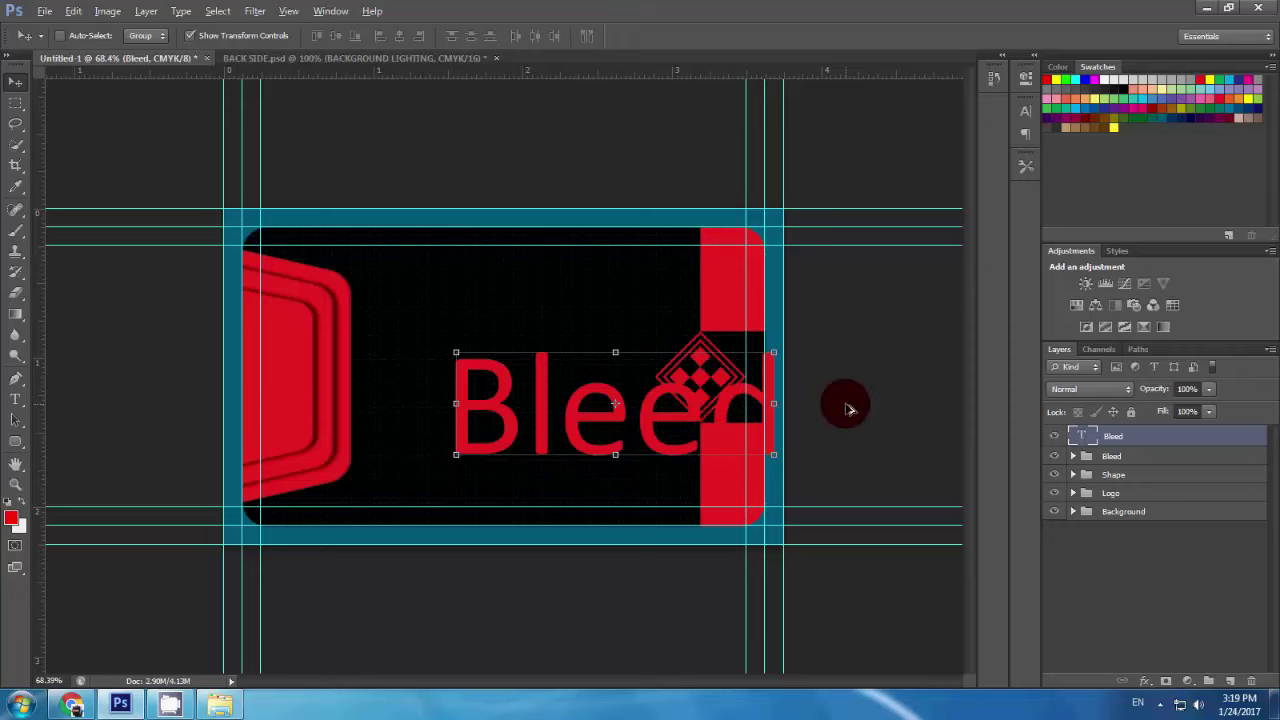
# Step: Zoom in and shrink the Bleed text to about 41% size
pyautogui.hotkey('ctrl', '+')
pyautogui.hotkey('ctrl', '+')
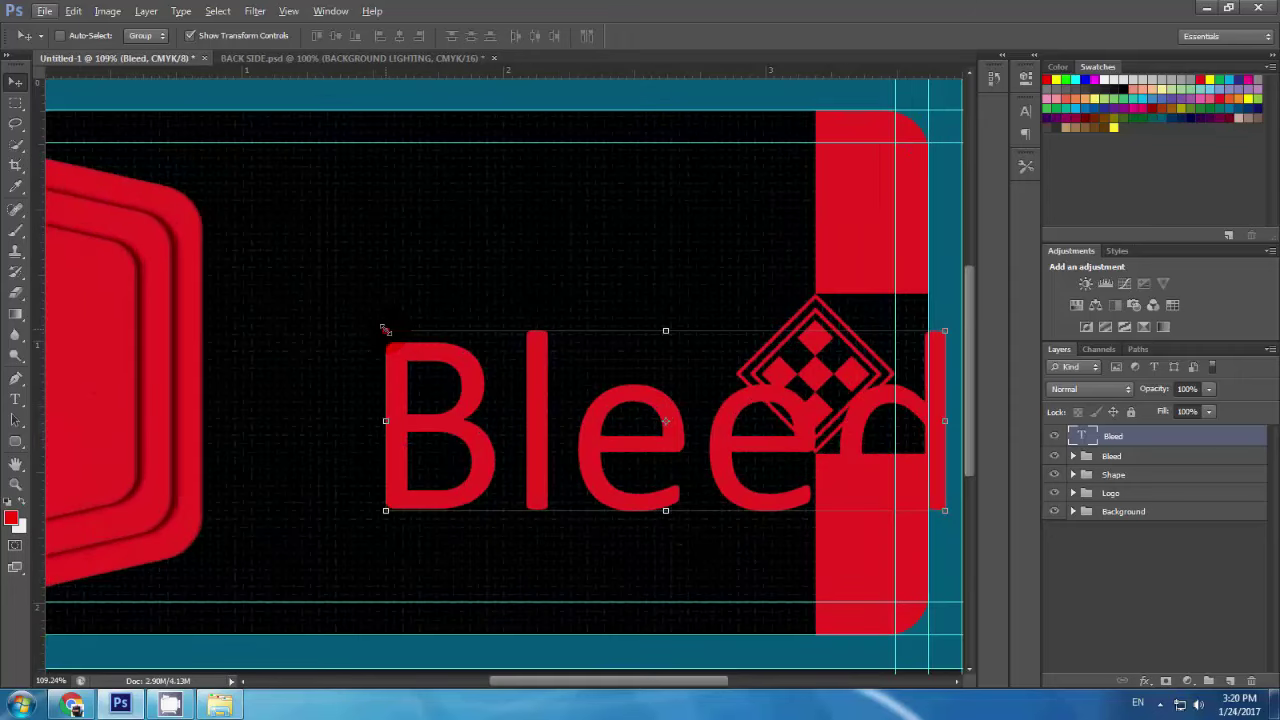
pyautogui.moveTo(385, 330); pyautogui.dragTo(710, 345)
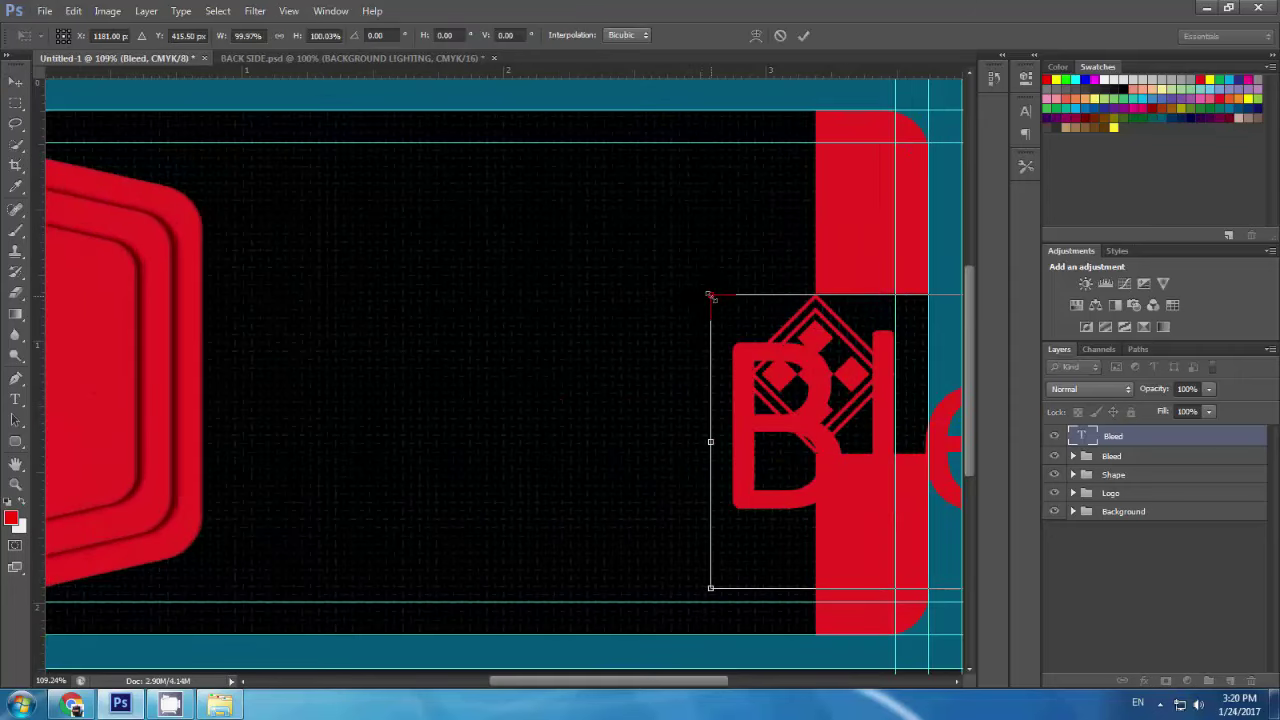
pyautogui.moveTo(710, 296)
pyautogui.mouseDown()
pyautogui.moveTo(479, 424)
pyautogui.moveTo(582, 424)
pyautogui.moveTo(530, 432)
pyautogui.mouseUp()
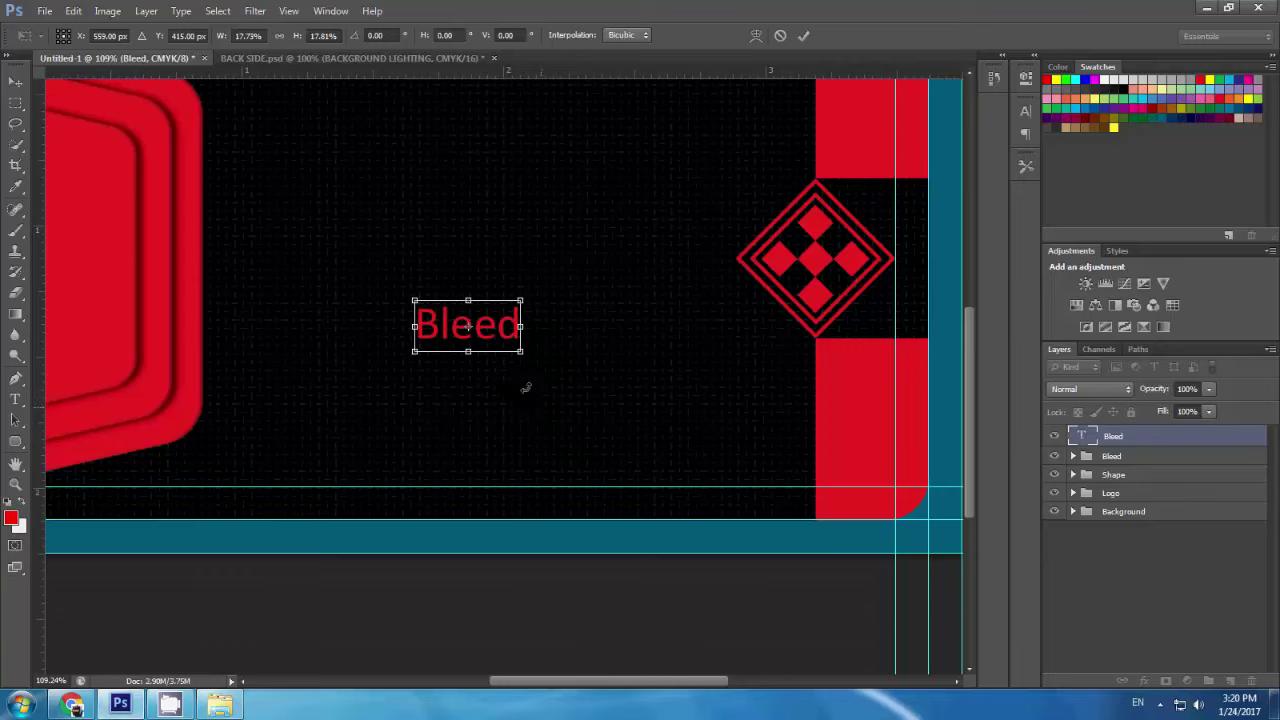
pyautogui.scroll(1, 523, 380)
pyautogui.scroll(1, 530, 378)
# Step: Shrink the Bleed text further, centre it in the bottom teal band, and view the whole card
pyautogui.moveTo(502, 319); pyautogui.dragTo(519, 627)
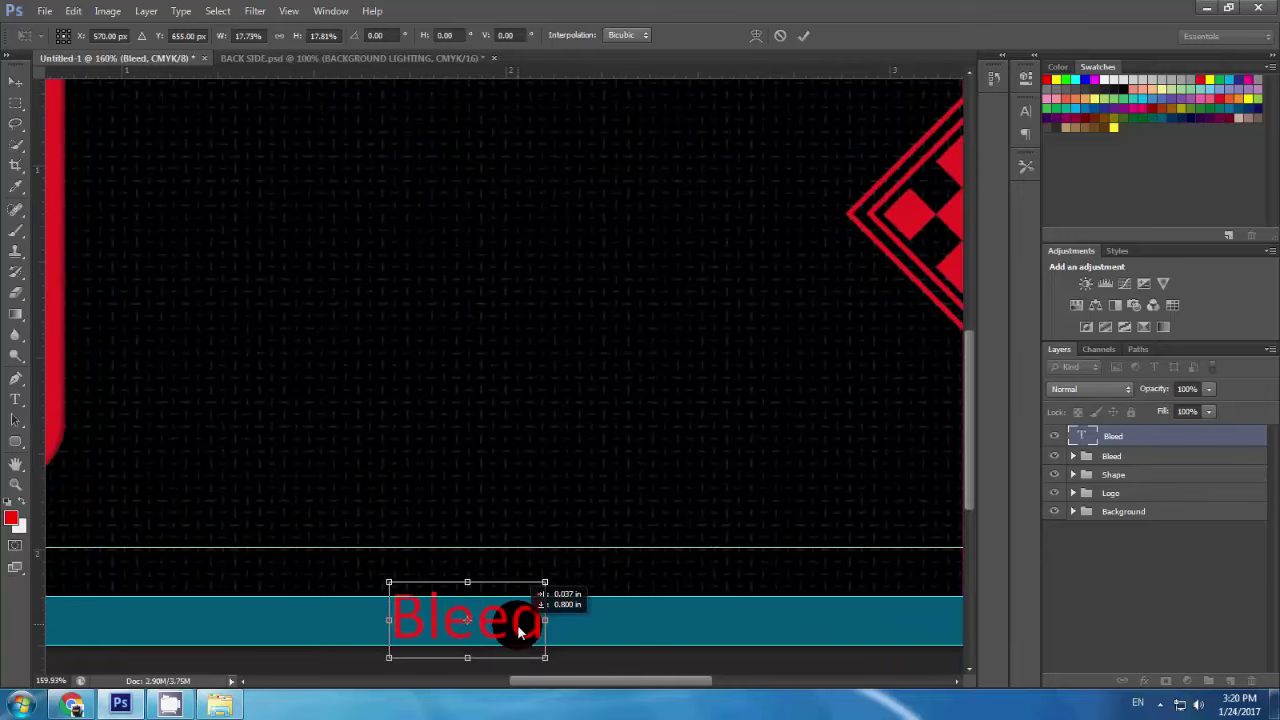
pyautogui.moveTo(519, 627); pyautogui.dragTo(518, 630)
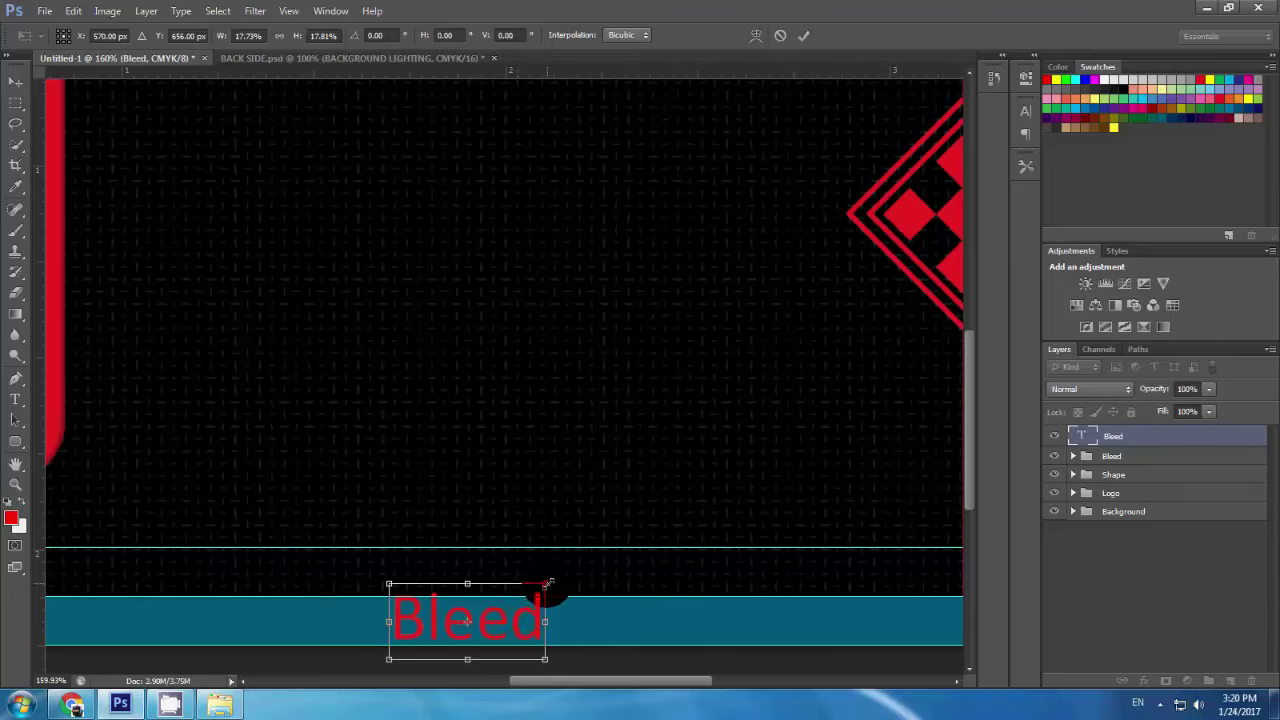
pyautogui.moveTo(548, 581); pyautogui.dragTo(542, 594)
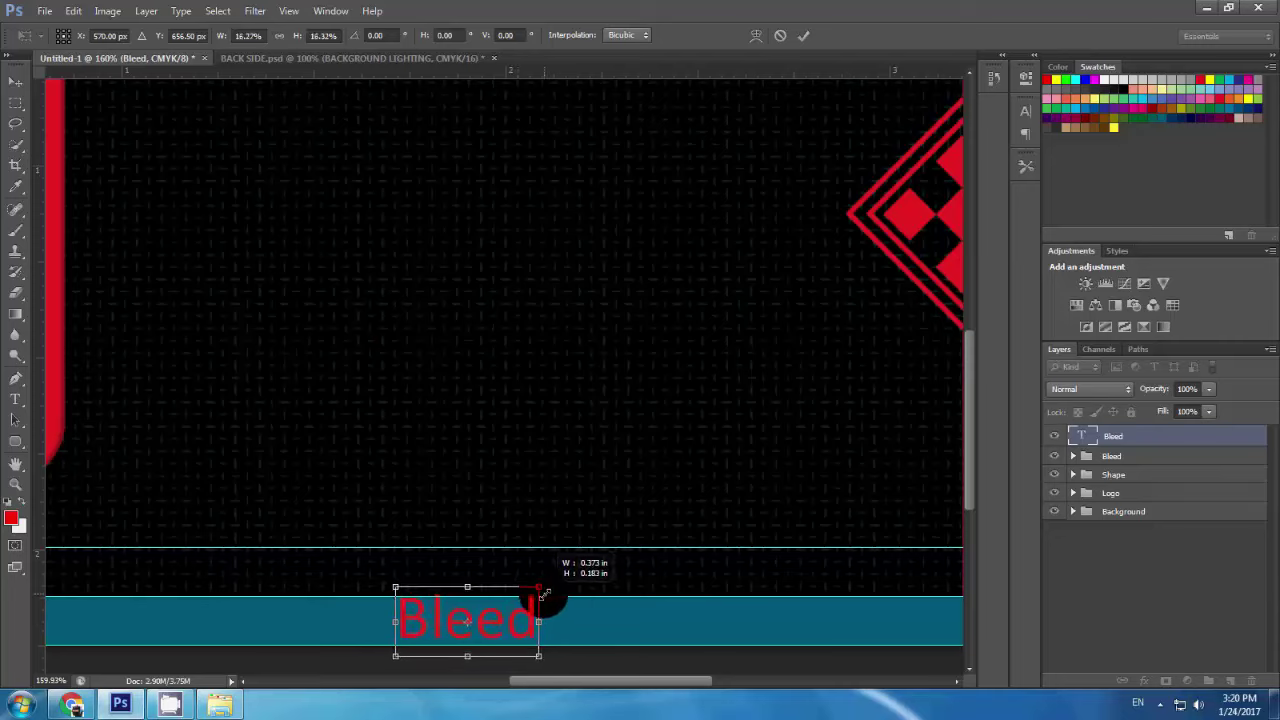
pyautogui.click(15, 80)
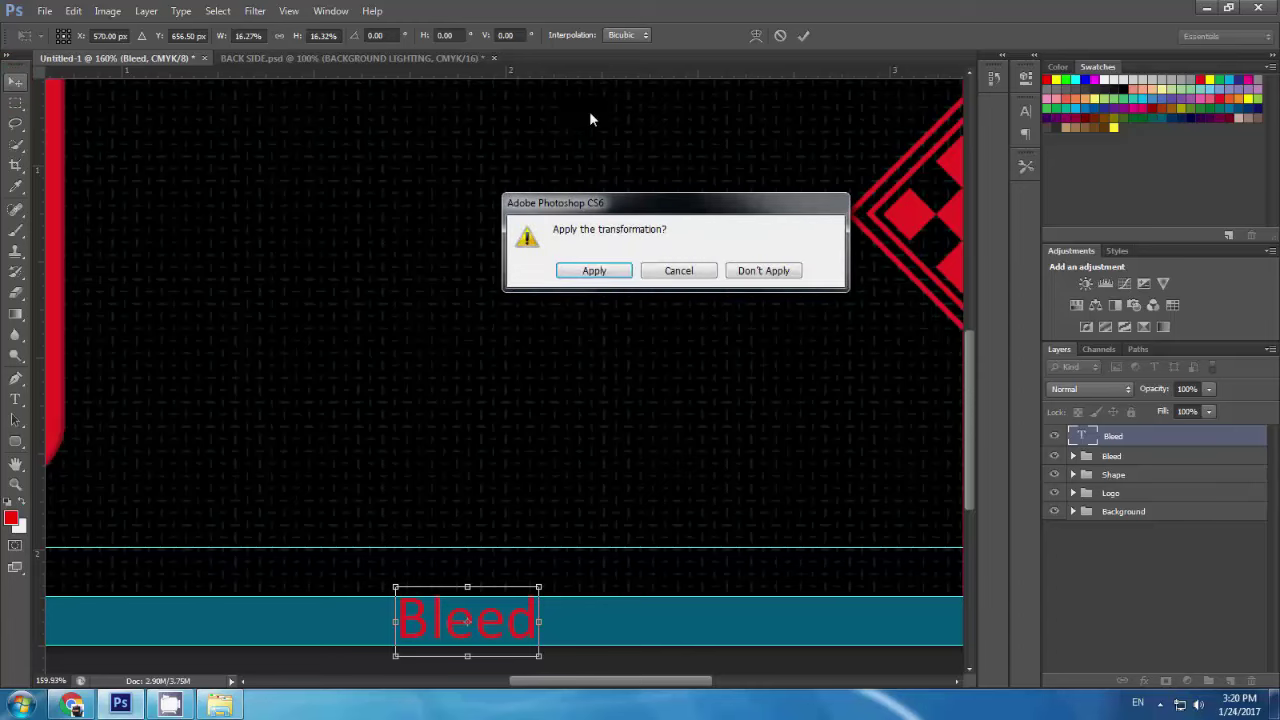
pyautogui.click(597, 268)
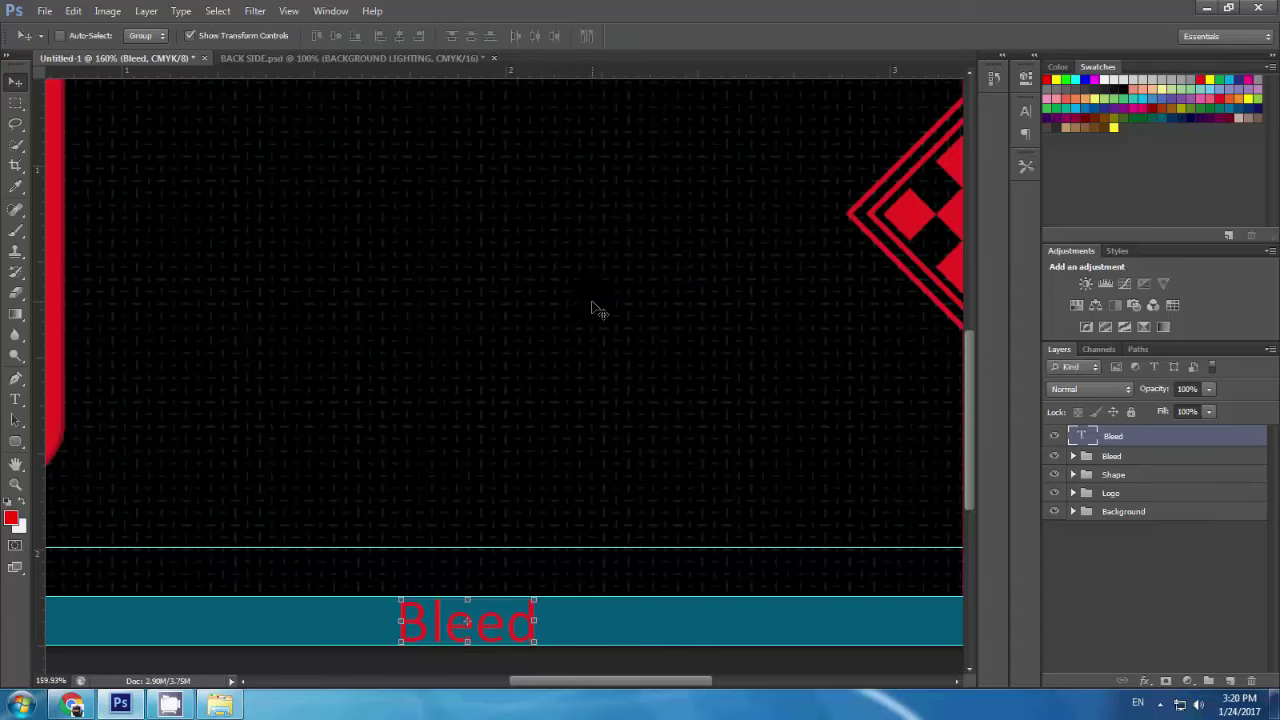
pyautogui.scroll(-3, 592, 308)
pyautogui.scroll(-2, 592, 305)
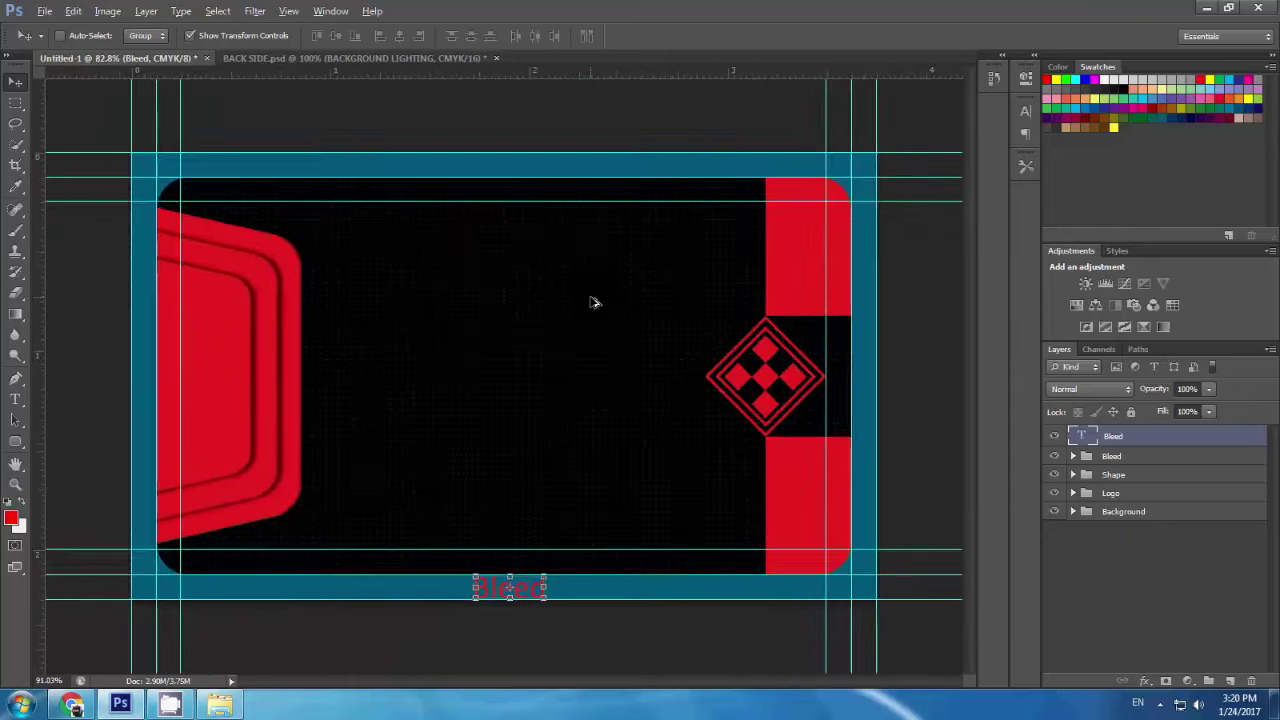
pyautogui.scroll(3, 592, 303)
pyautogui.scroll(-3, 592, 303)
pyautogui.scroll(1, 592, 303)
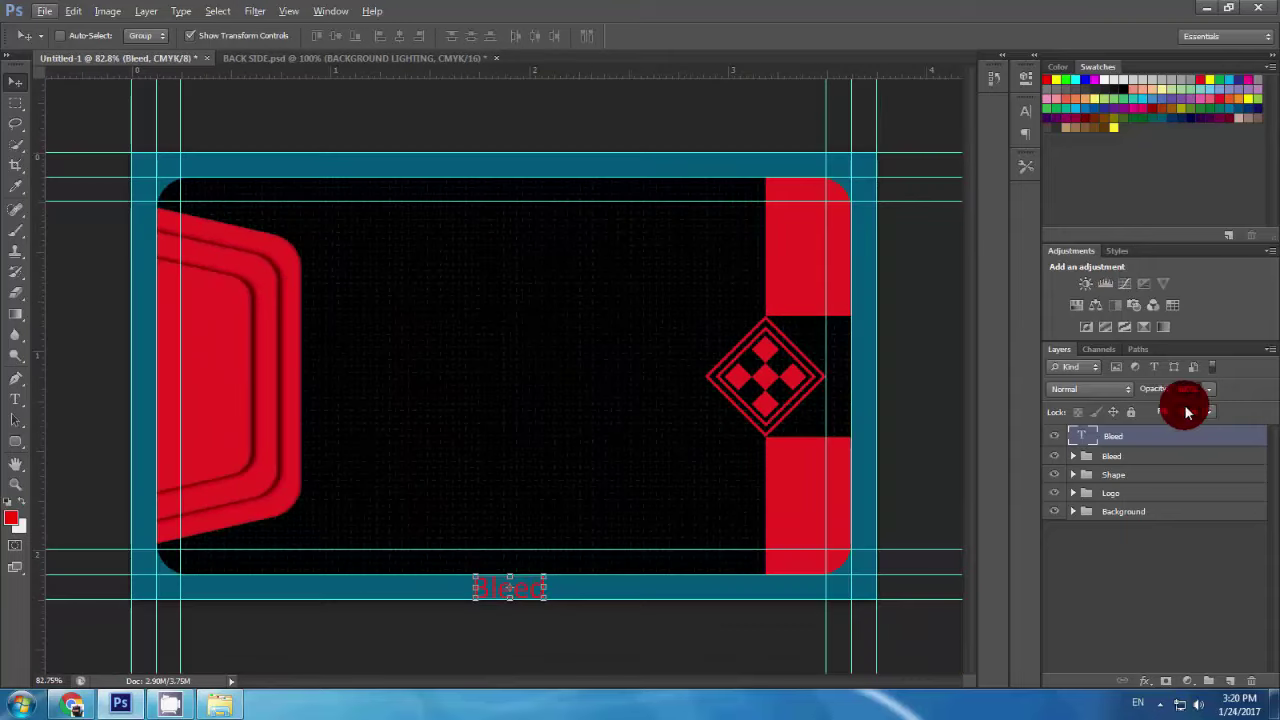
# Step: Duplicate the Bleed label with Ctrl+J and place the copy in the top bleed strip
pyautogui.hotkey('ctrl', 'j')
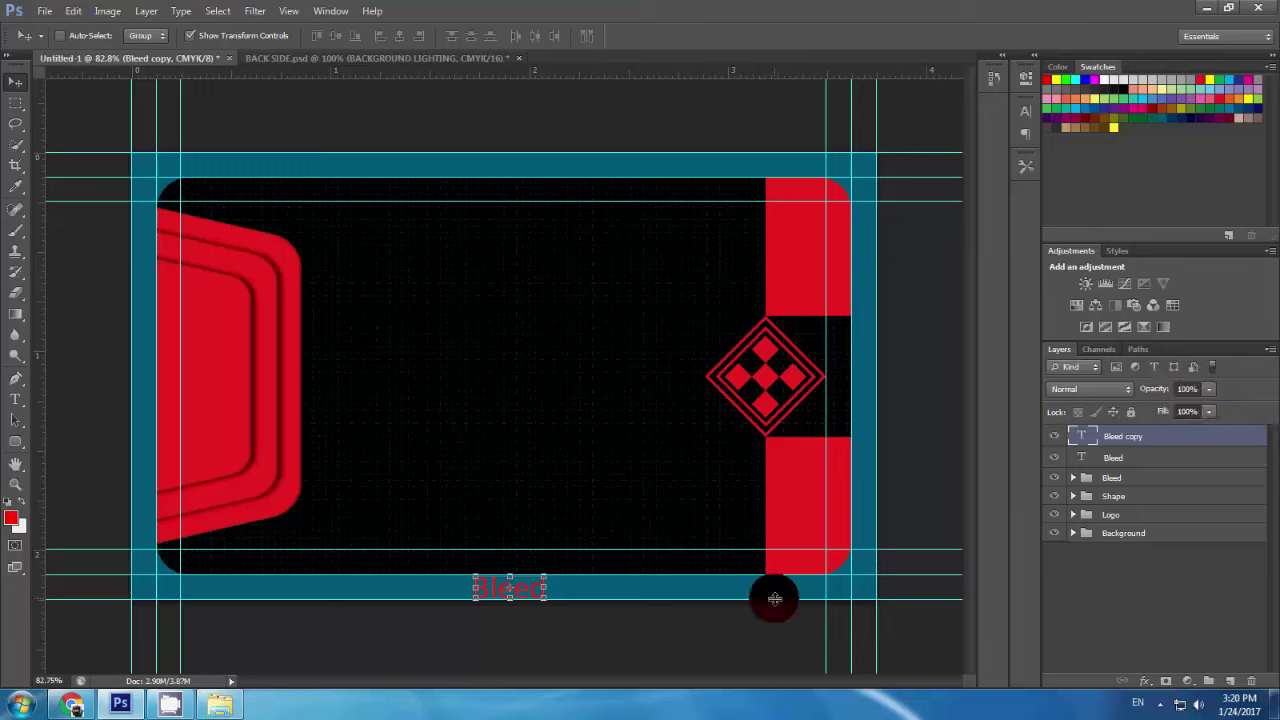
pyautogui.moveTo(521, 582)
pyautogui.mouseDown()
pyautogui.moveTo(572, 281)
pyautogui.moveTo(519, 168)
pyautogui.mouseUp()
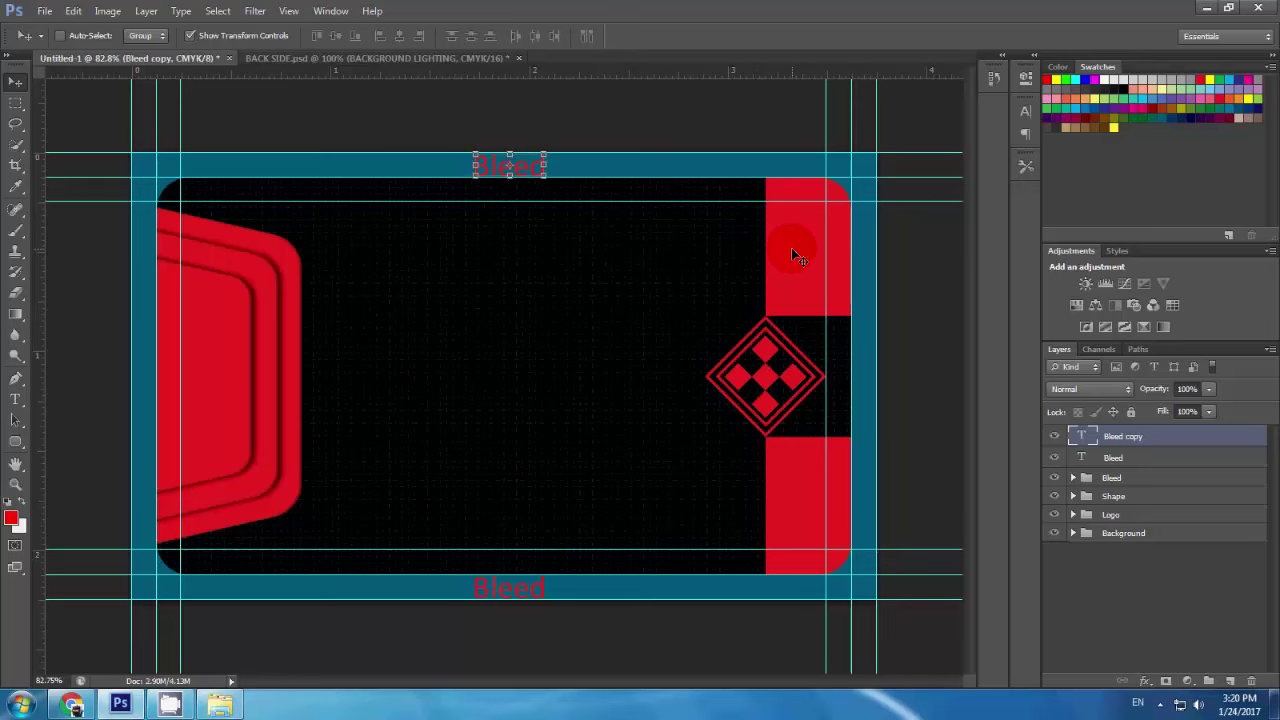
pyautogui.click(1108, 603)
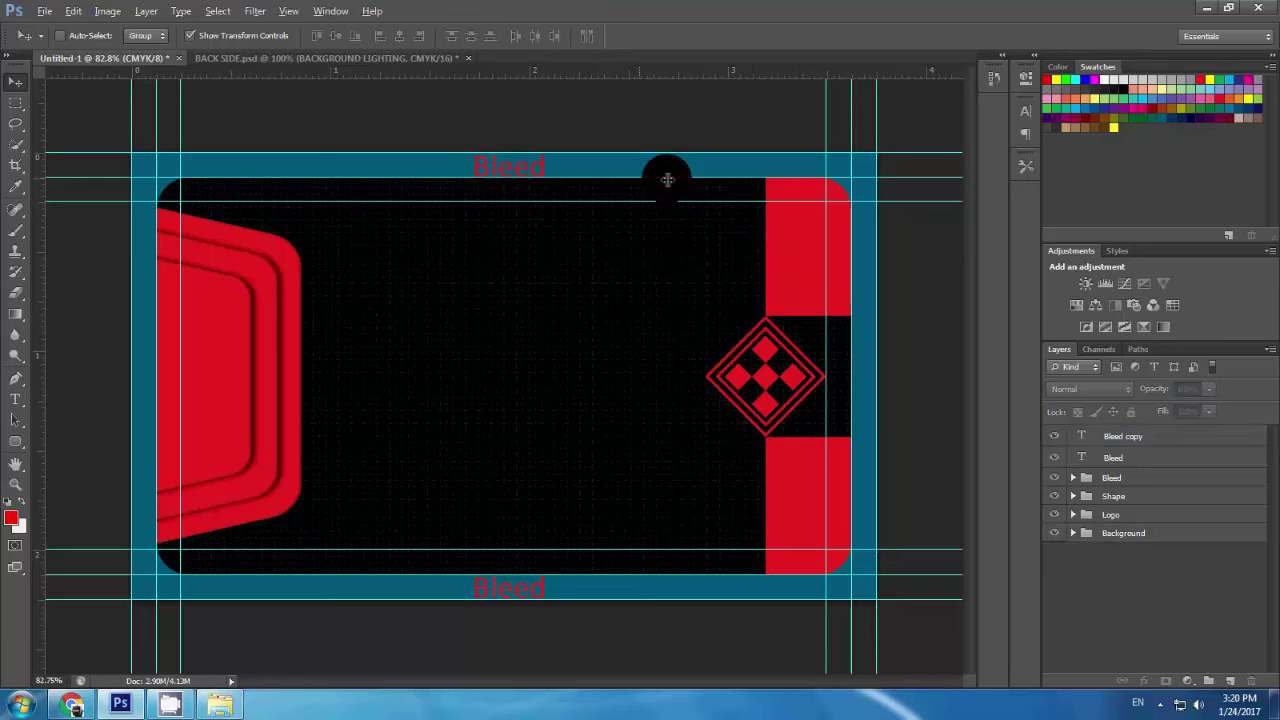
pyautogui.keyDown('alt'); pyautogui.scroll(3, 560, 225); pyautogui.keyUp('alt')
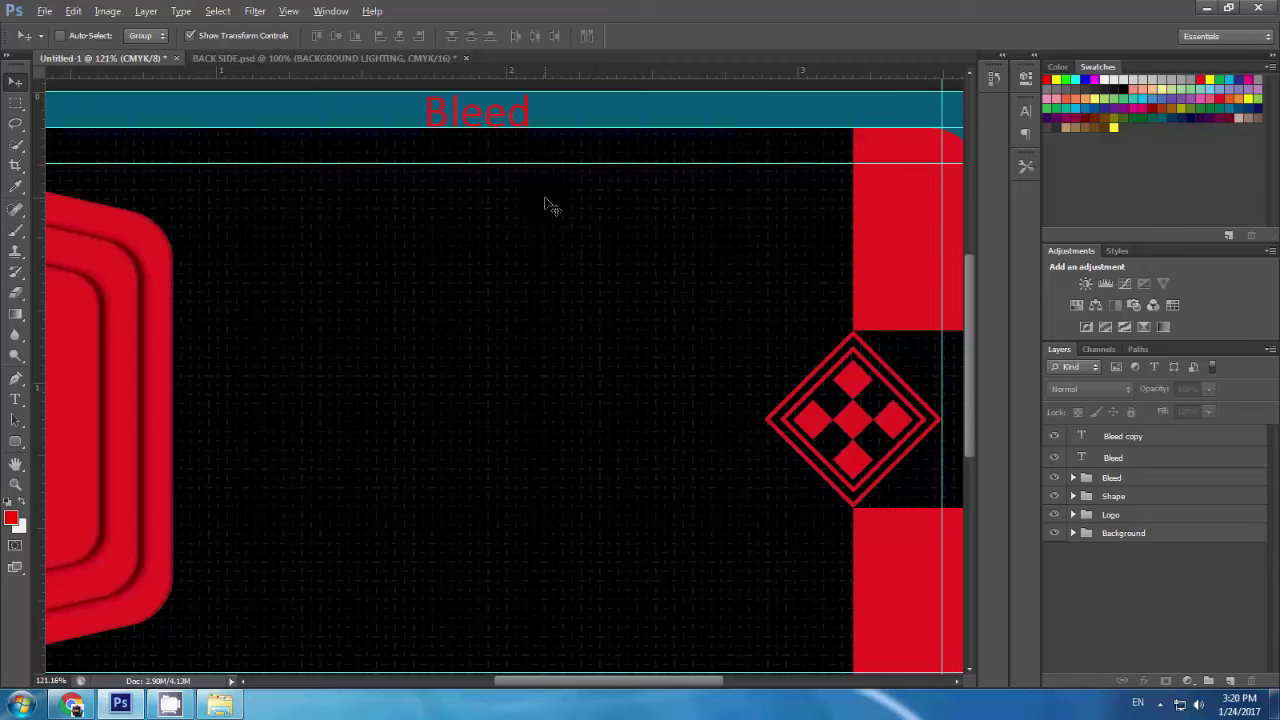
pyautogui.keyDown('alt'); pyautogui.scroll(2, 553, 207); pyautogui.keyUp('alt')
pyautogui.scroll(1, 543, 200)
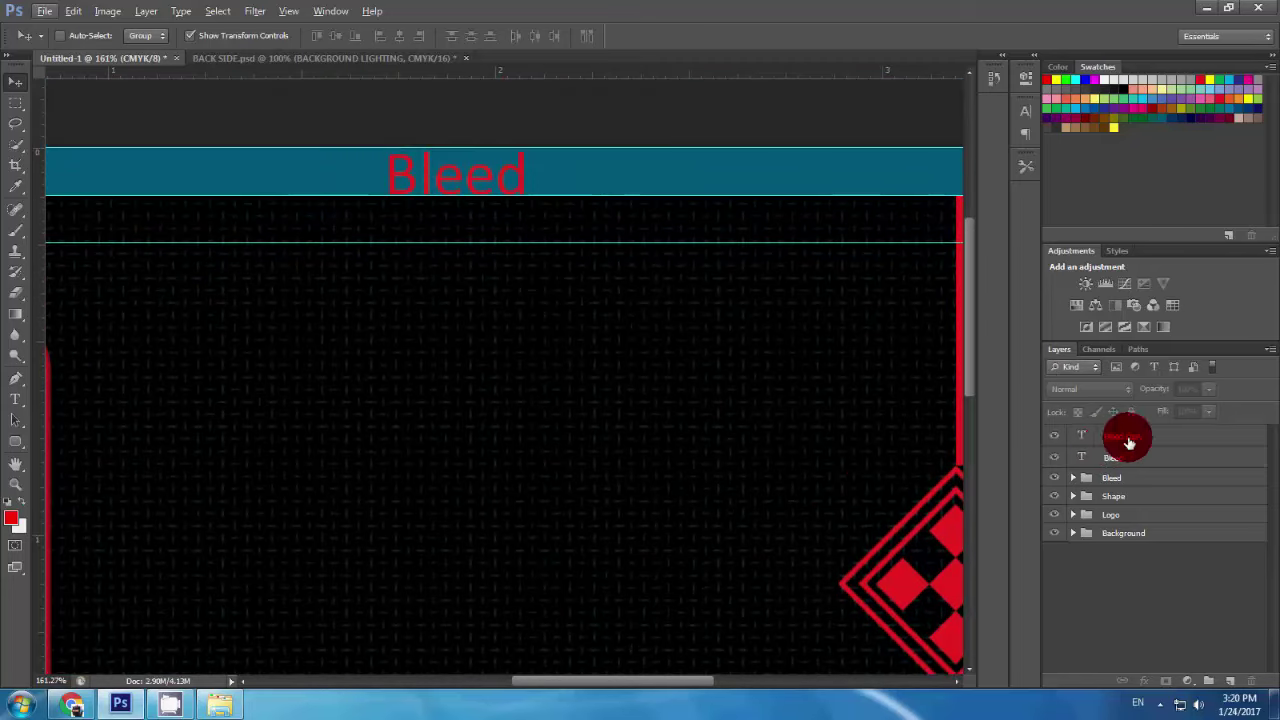
pyautogui.click(1128, 440)
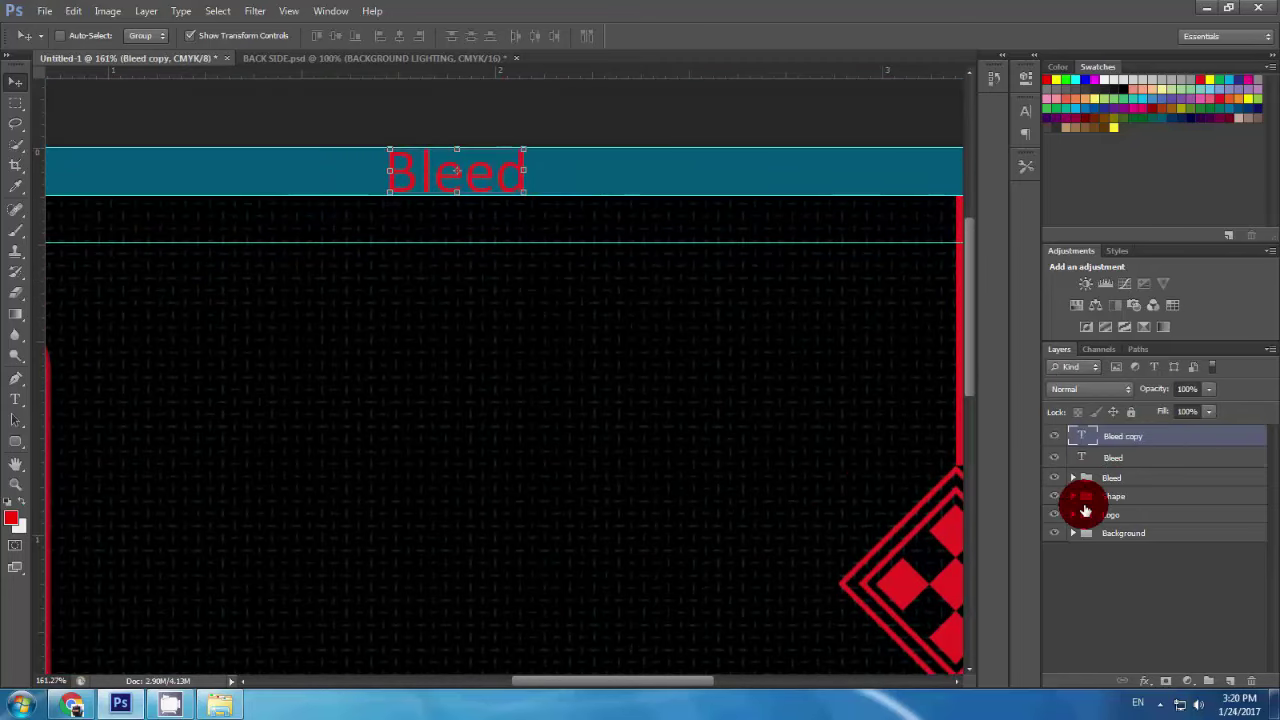
pyautogui.click(1108, 588)
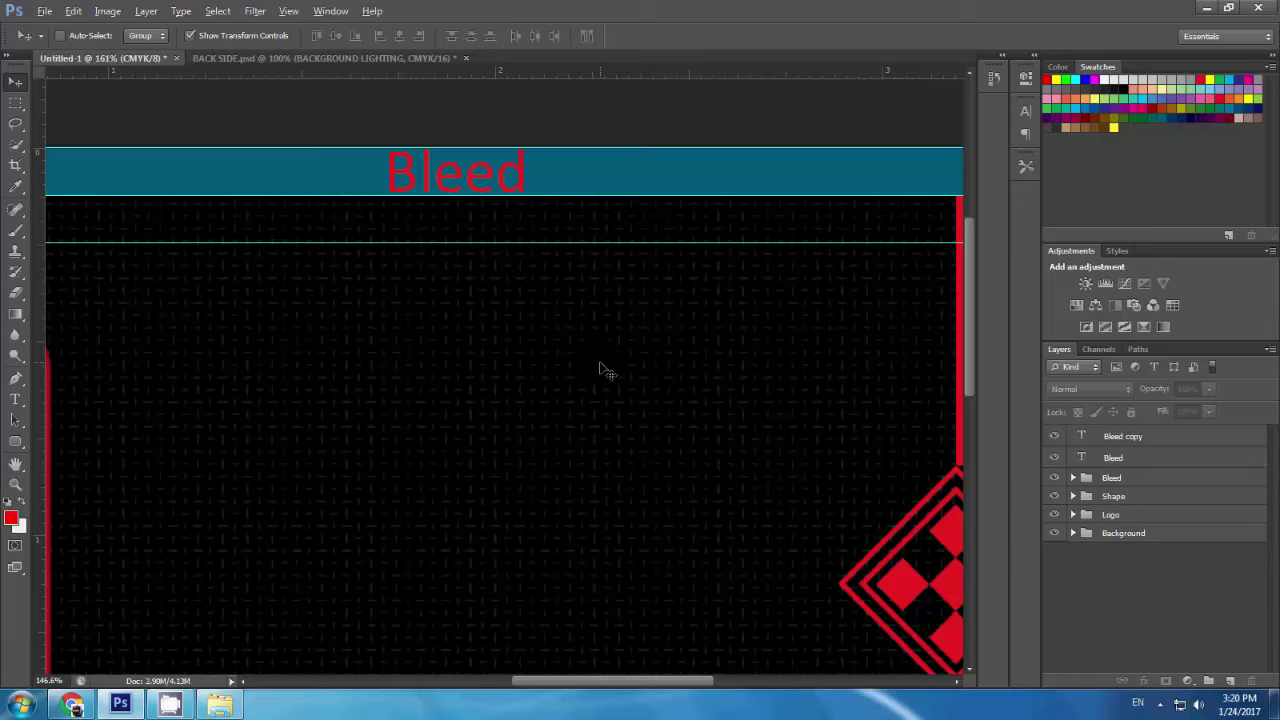
pyautogui.keyDown('alt'); pyautogui.scroll(-3, 600, 366); pyautogui.keyUp('alt')
pyautogui.keyDown('alt'); pyautogui.scroll(-1, 620, 357); pyautogui.keyUp('alt')
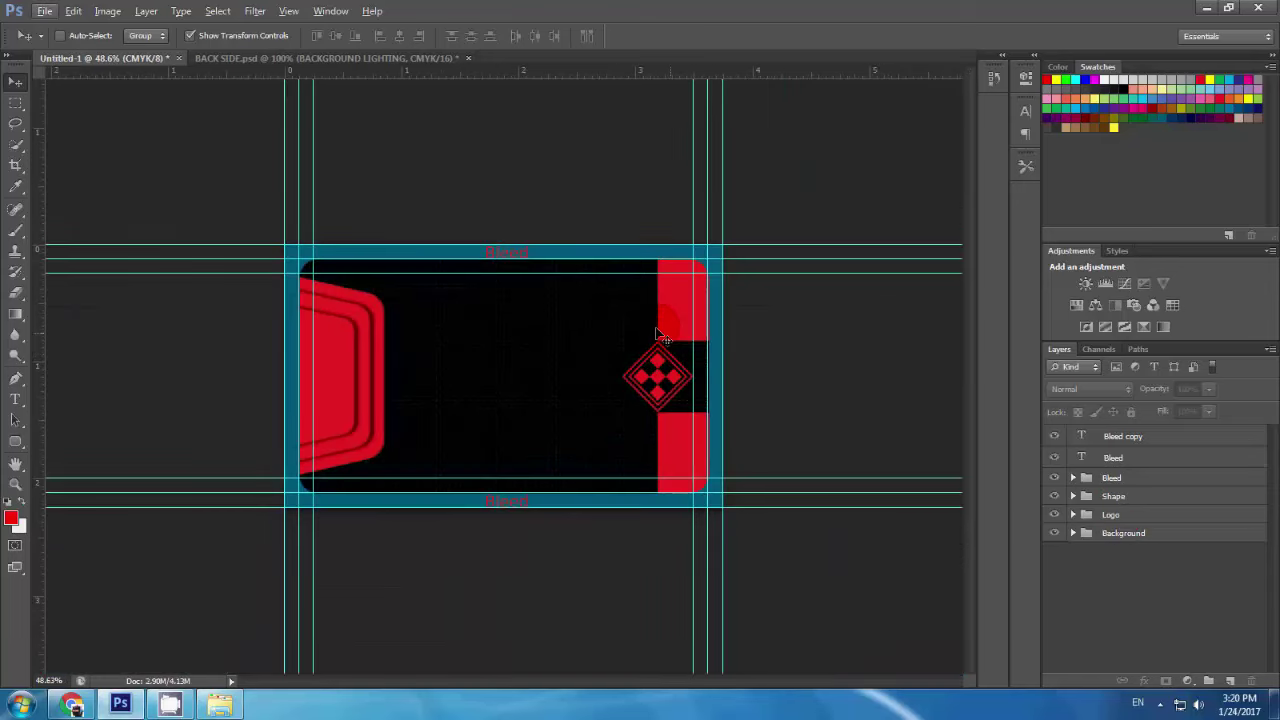
pyautogui.click(1115, 437)
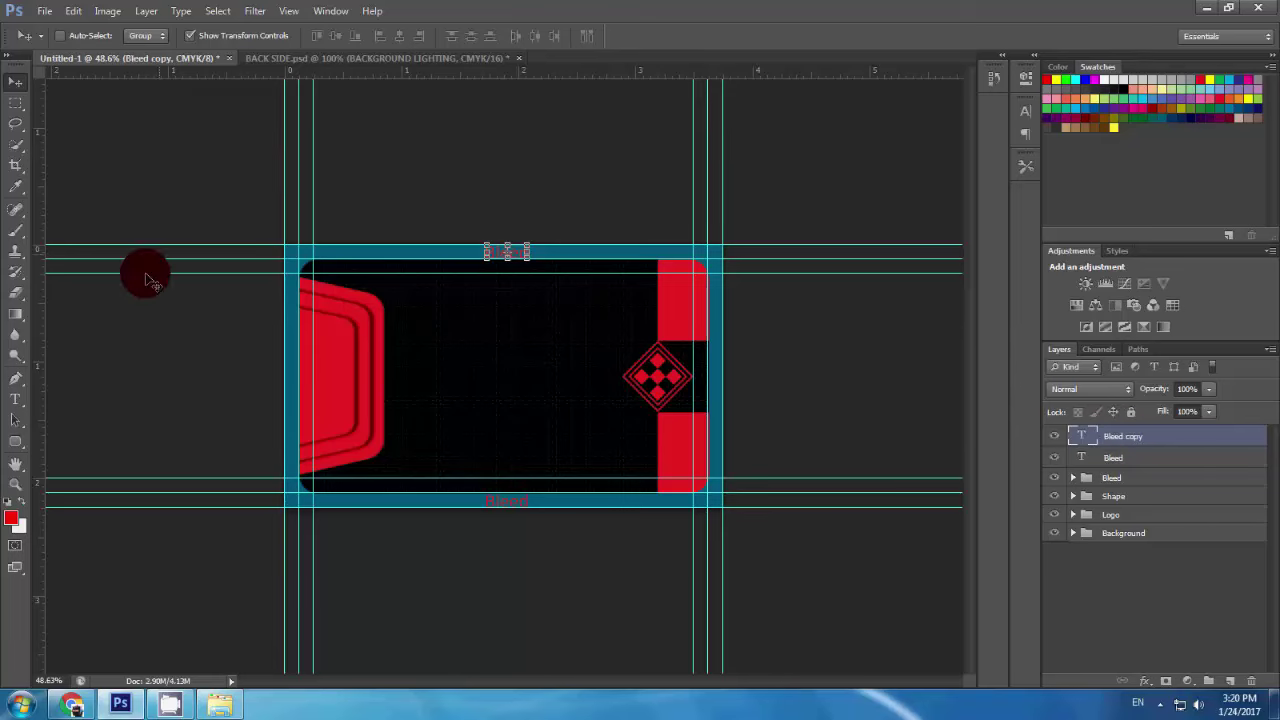
pyautogui.click(15, 398)
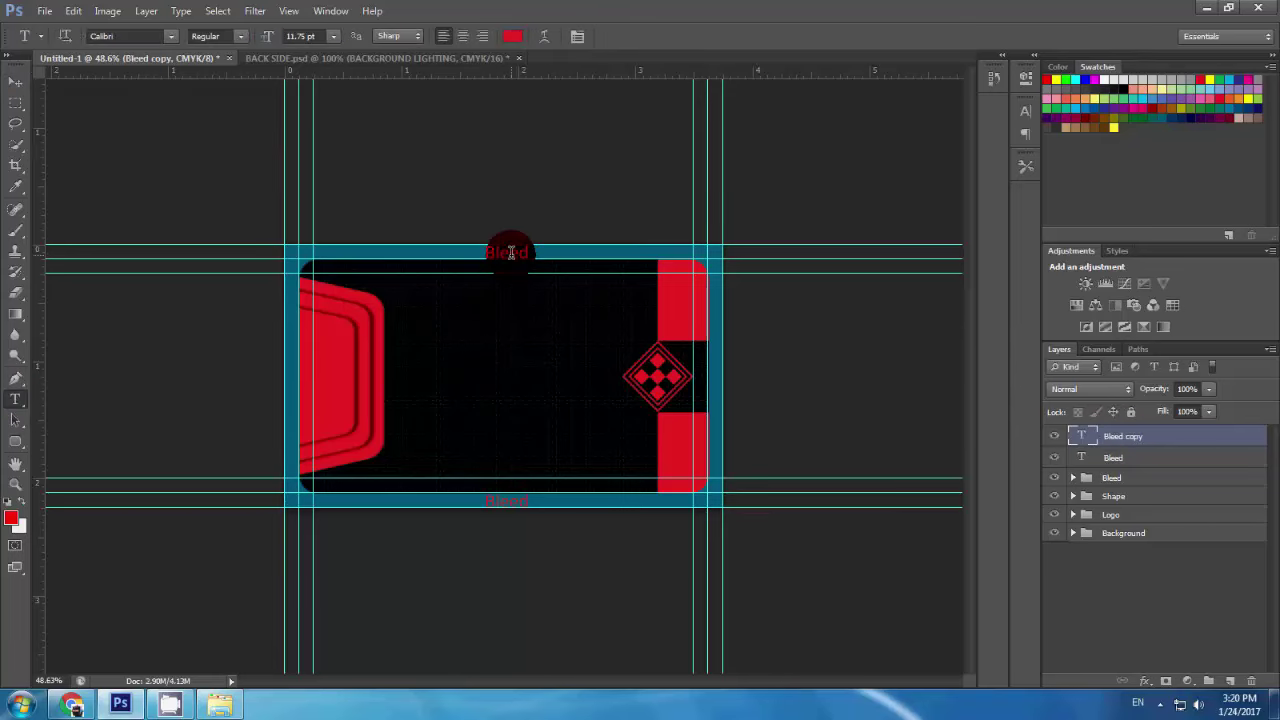
# Step: Recolour the top Bleed label from red to white (ffffff)
pyautogui.keyDown('alt'); pyautogui.scroll(2, 529, 257); pyautogui.keyUp('alt')
pyautogui.moveTo(543, 157); pyautogui.dragTo(440, 155)
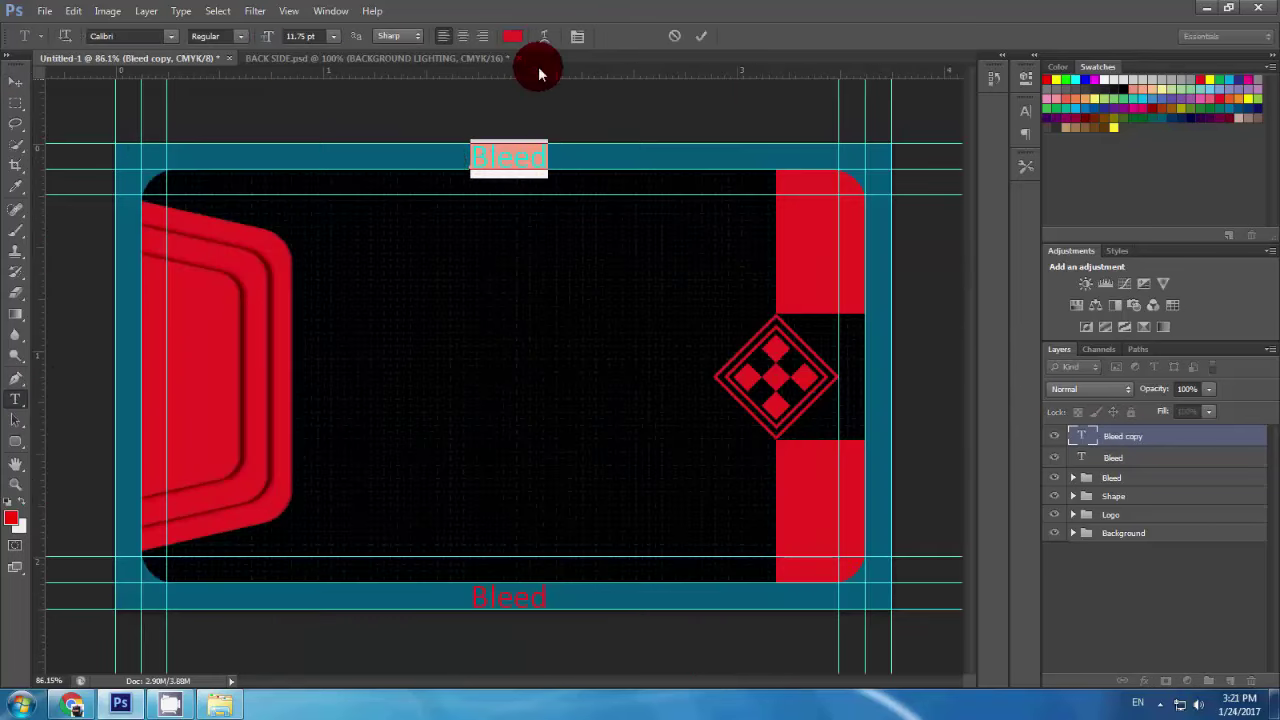
pyautogui.click(512, 36)
pyautogui.moveTo(628, 190); pyautogui.dragTo(578, 106)
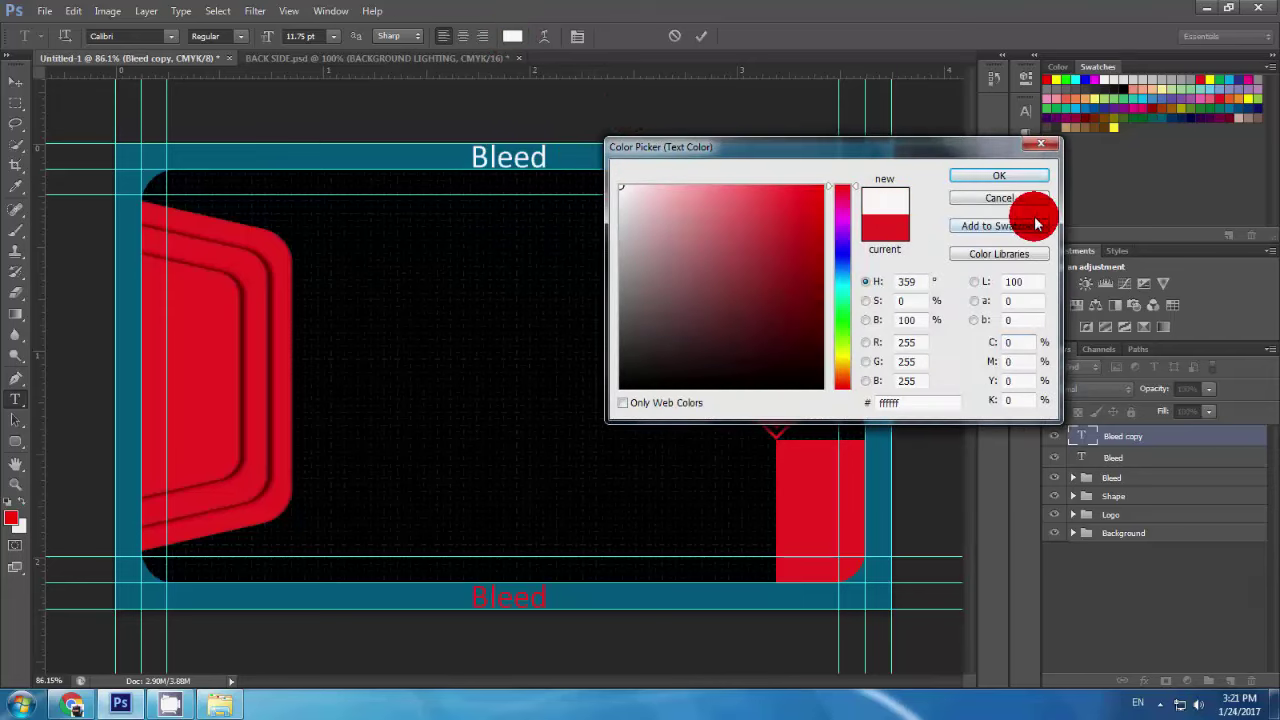
pyautogui.click(999, 176)
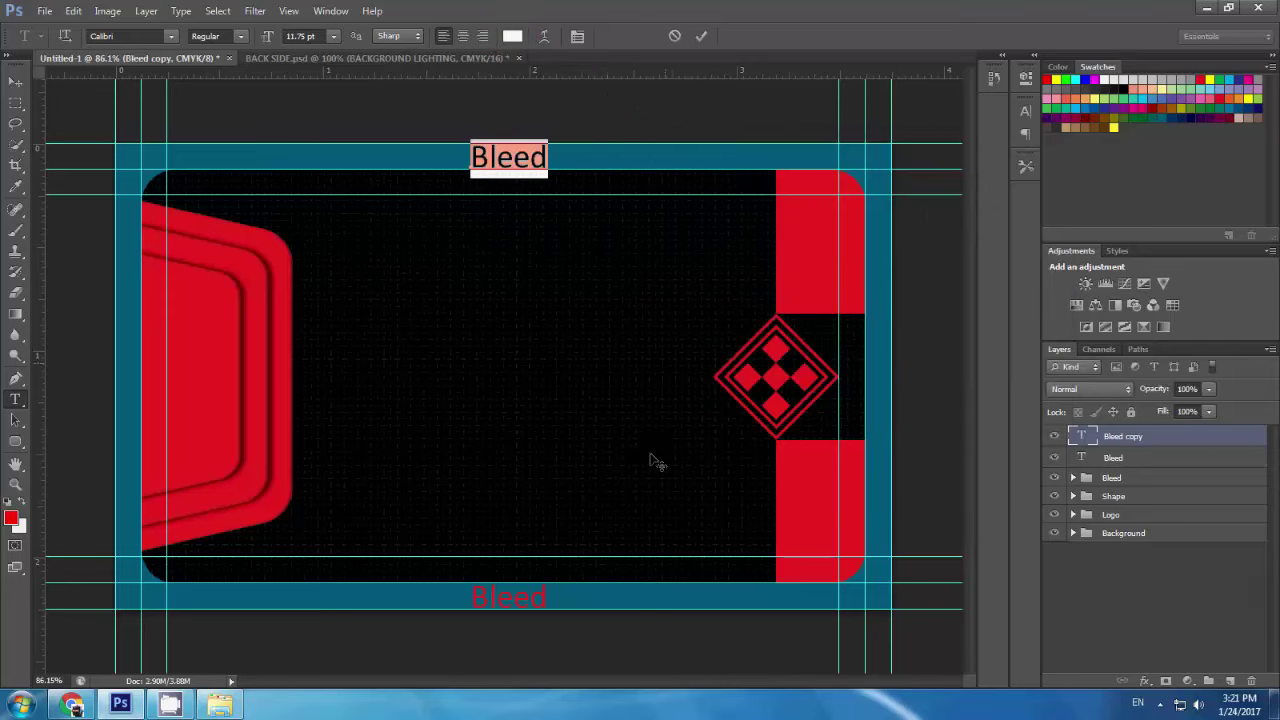
pyautogui.click(701, 36)
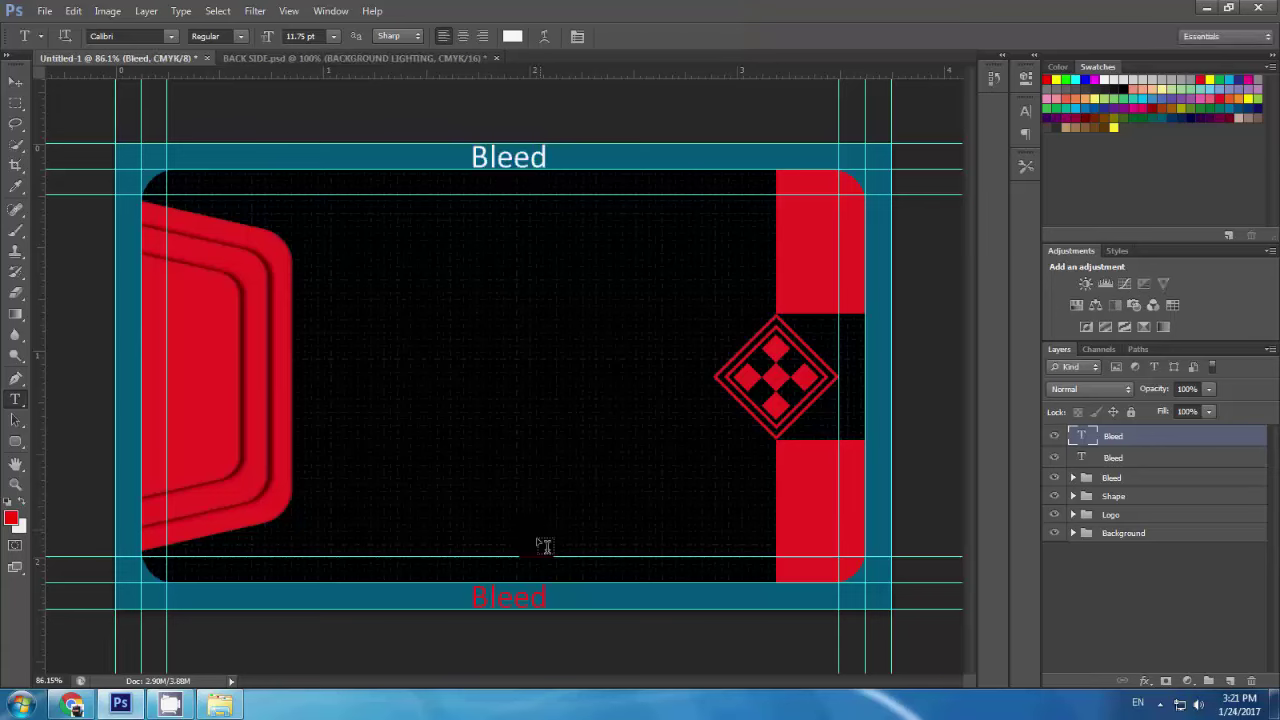
# Step: Recolour the bottom Bleed label to white, then select both Bleed text layers
pyautogui.click(514, 596)
pyautogui.moveTo(550, 597); pyautogui.dragTo(345, 605)
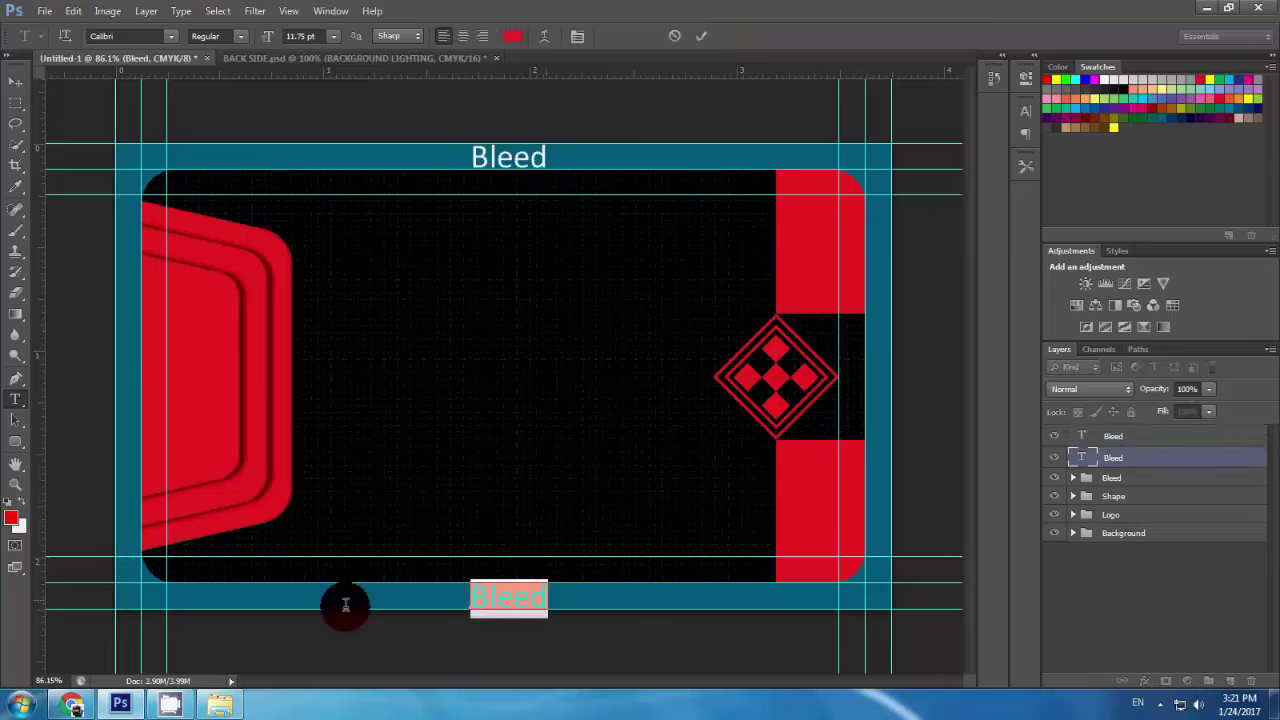
pyautogui.click(512, 36)
pyautogui.moveTo(666, 223); pyautogui.dragTo(620, 187)
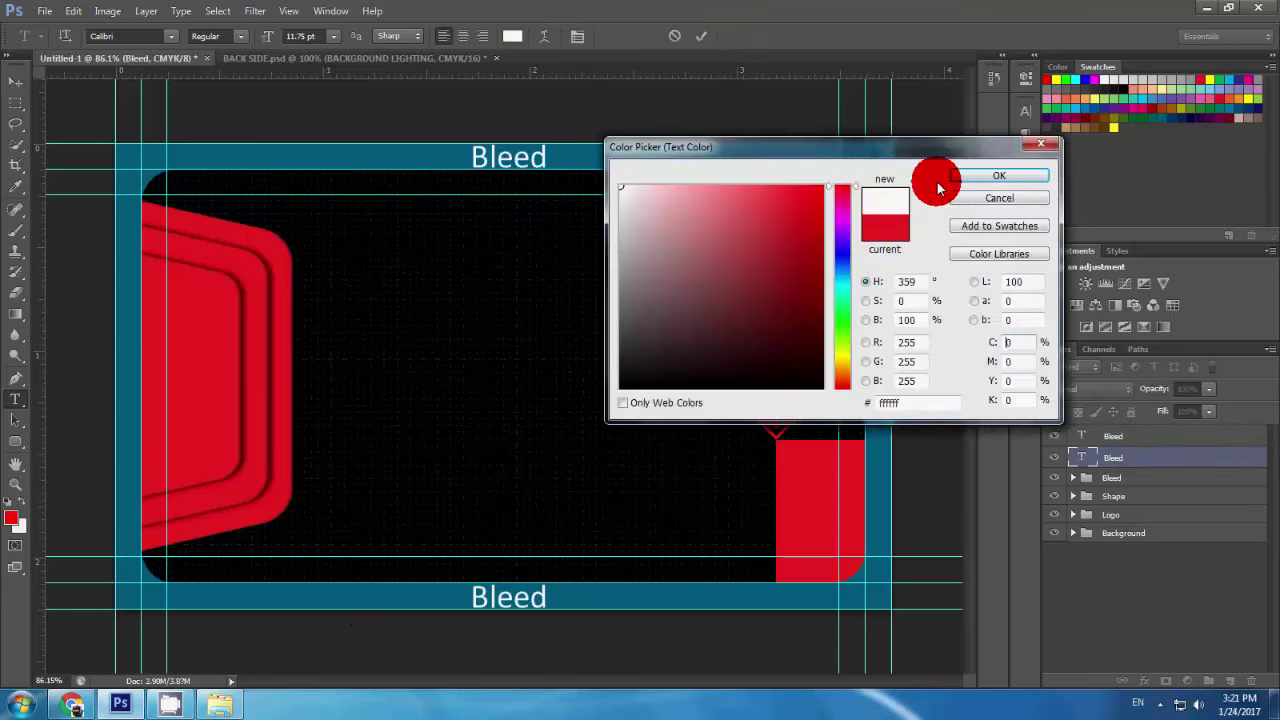
pyautogui.click(990, 176)
pyautogui.click(701, 36)
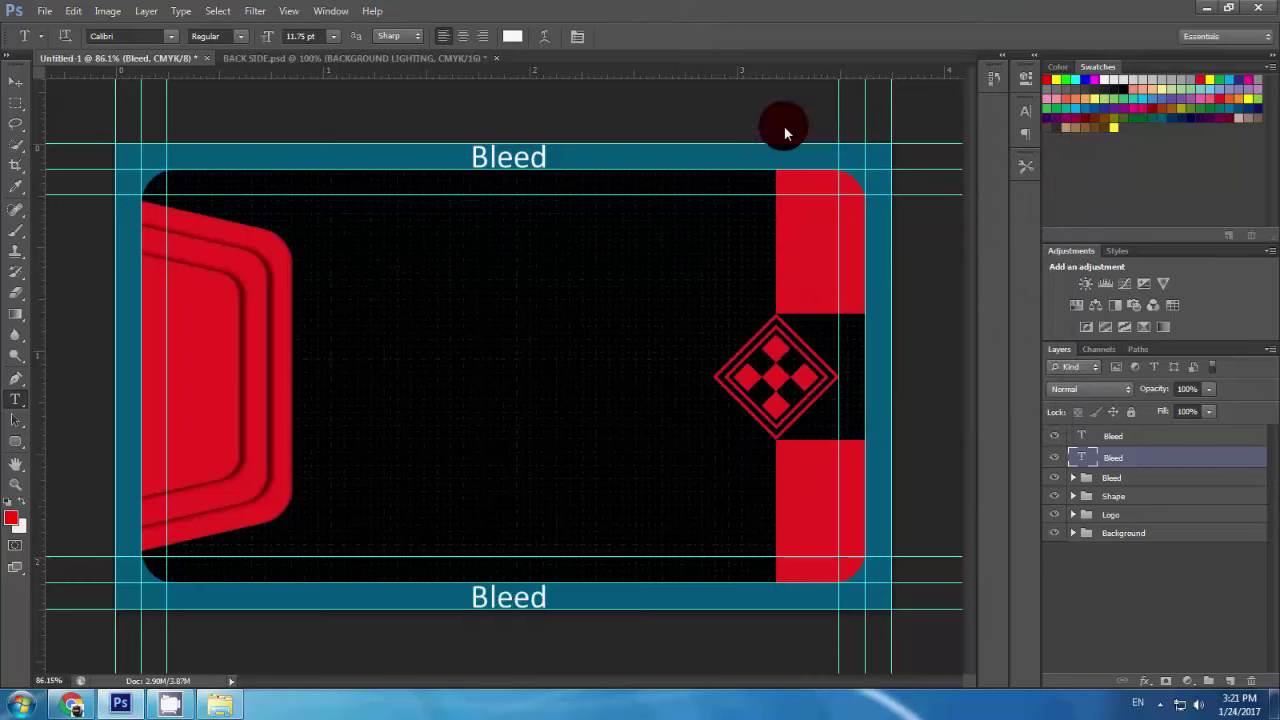
pyautogui.keyDown('shift'); pyautogui.click(1145, 440); pyautogui.keyUp('shift')
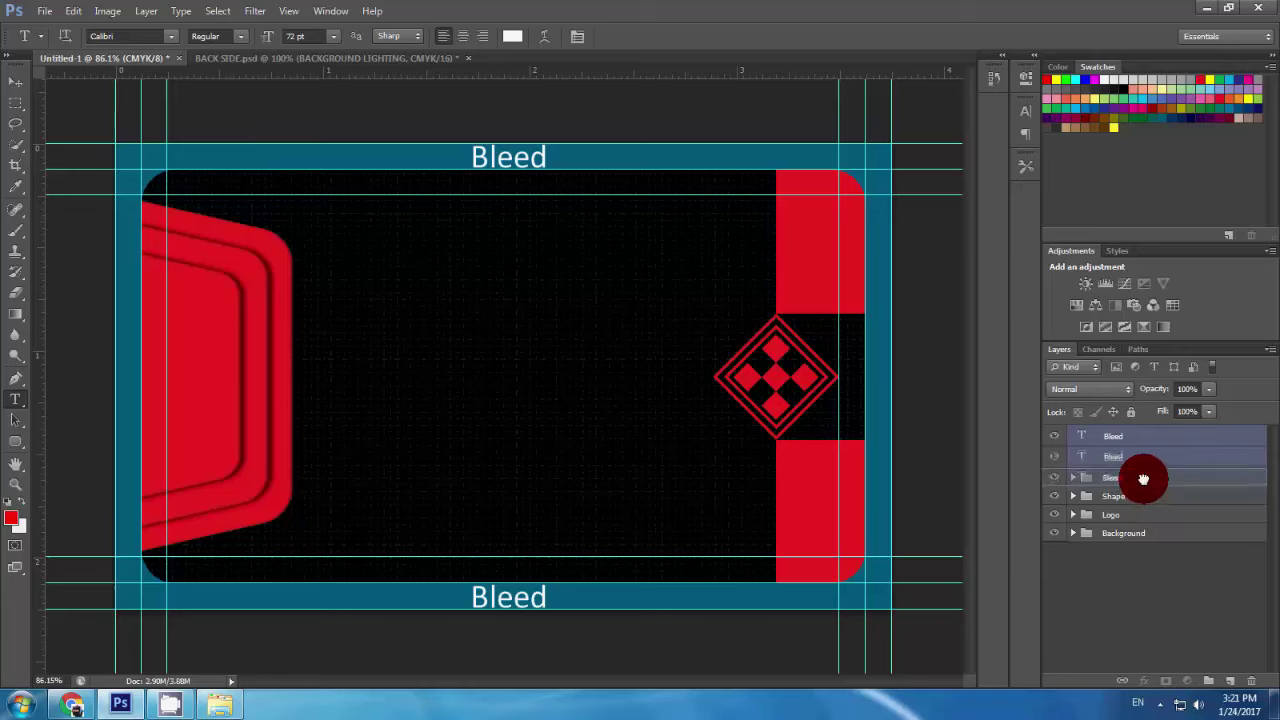
# Step: Move both Bleed text layers into the Bleed group
pyautogui.moveTo(1168, 461); pyautogui.dragTo(1143, 484)
pyautogui.click(1073, 435)
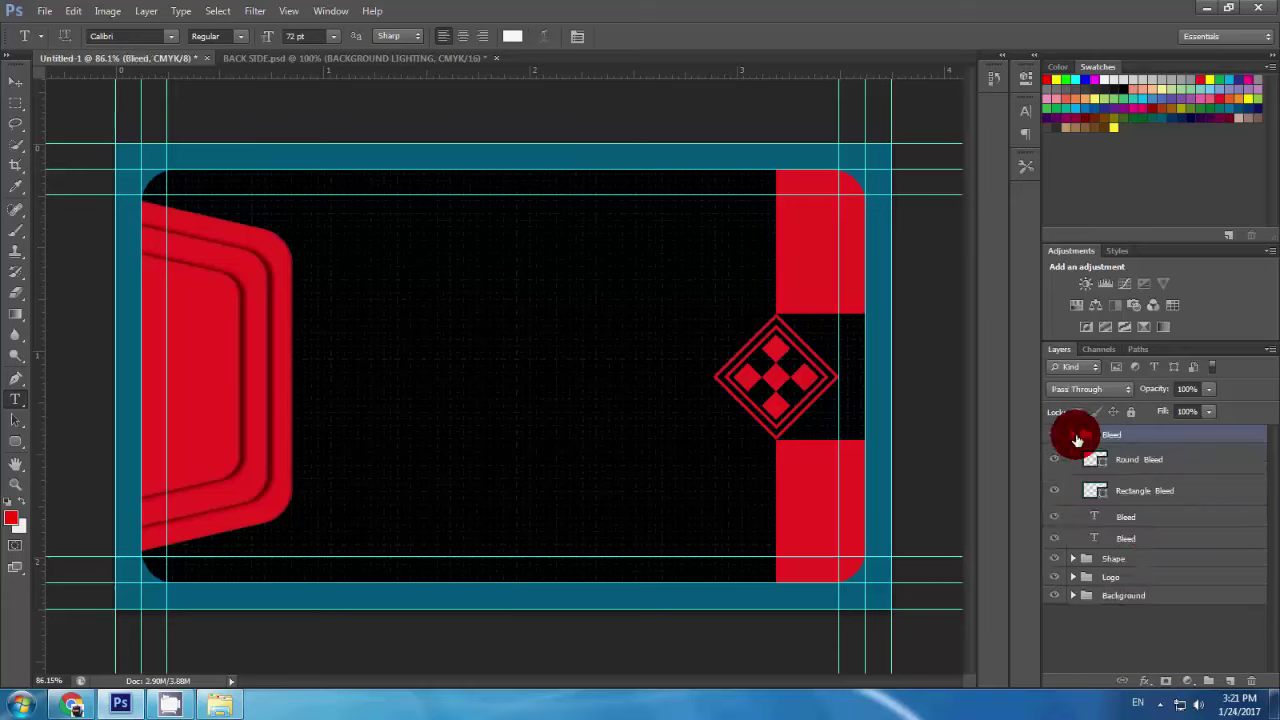
pyautogui.click(1074, 436)
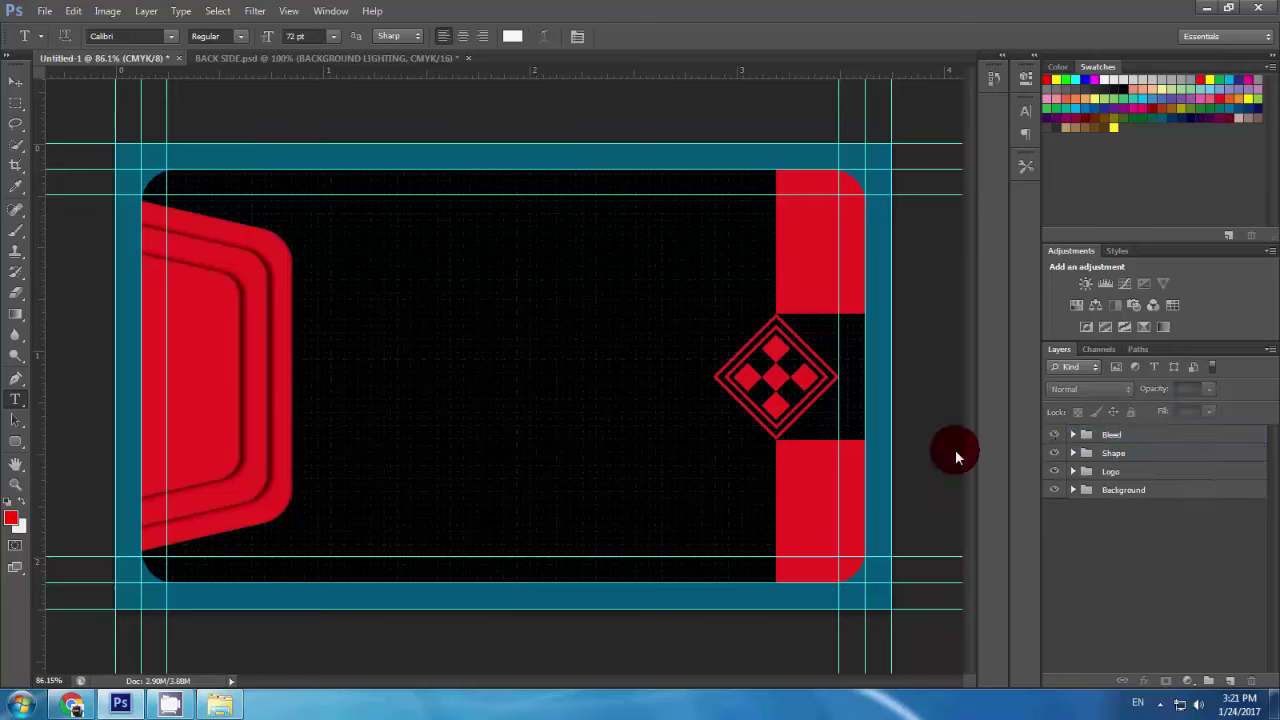
pyautogui.moveTo(1058, 438)
pyautogui.mouseDown()
pyautogui.moveTo(1108, 444)
pyautogui.moveTo(1078, 440)
pyautogui.mouseUp()
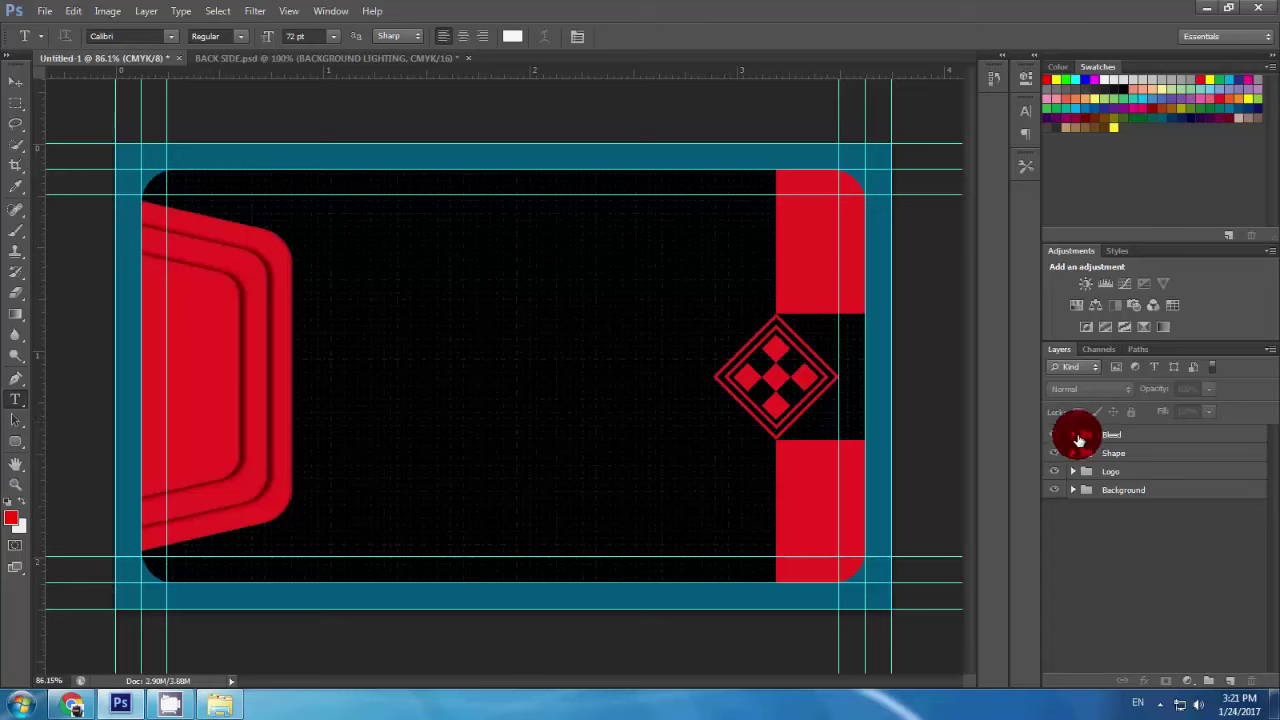
pyautogui.click(1074, 436)
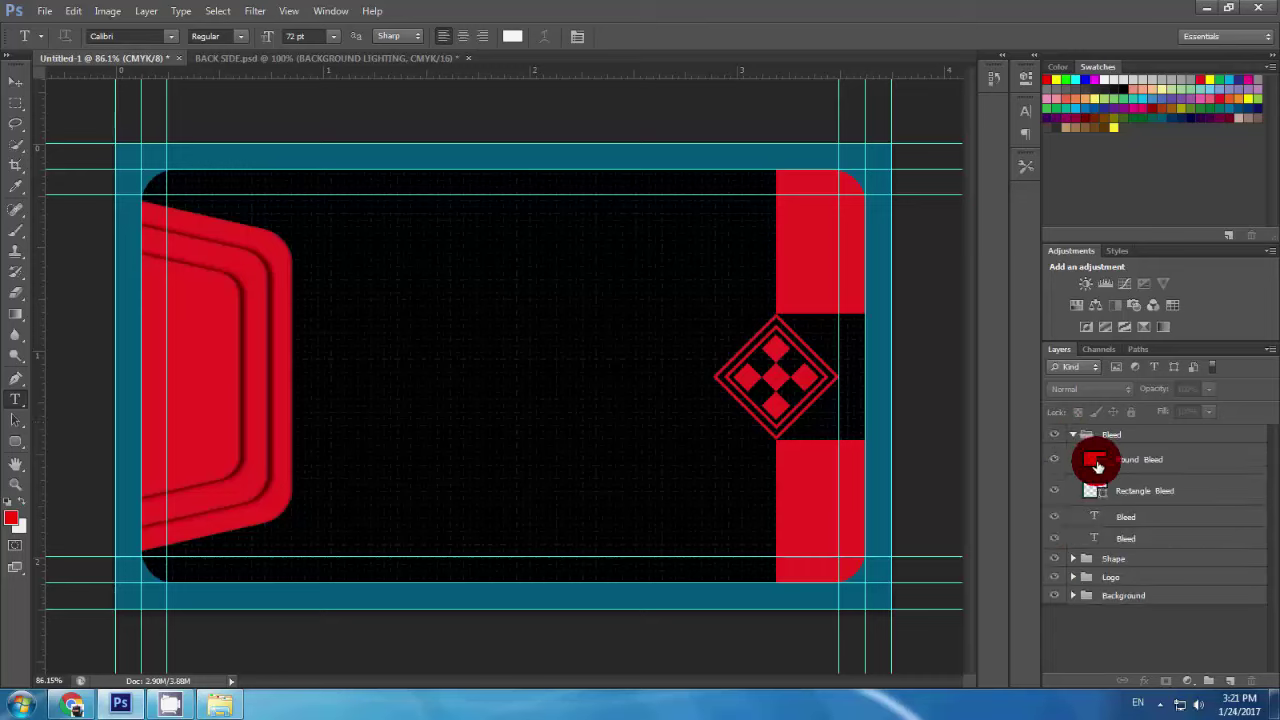
# Step: Reorder both Bleed text layers above Round Bleed and Rectangle Bleed, then collapse and hide the group
pyautogui.click(1143, 517)
pyautogui.keyDown('shift'); pyautogui.click(1150, 538); pyautogui.keyUp('shift')
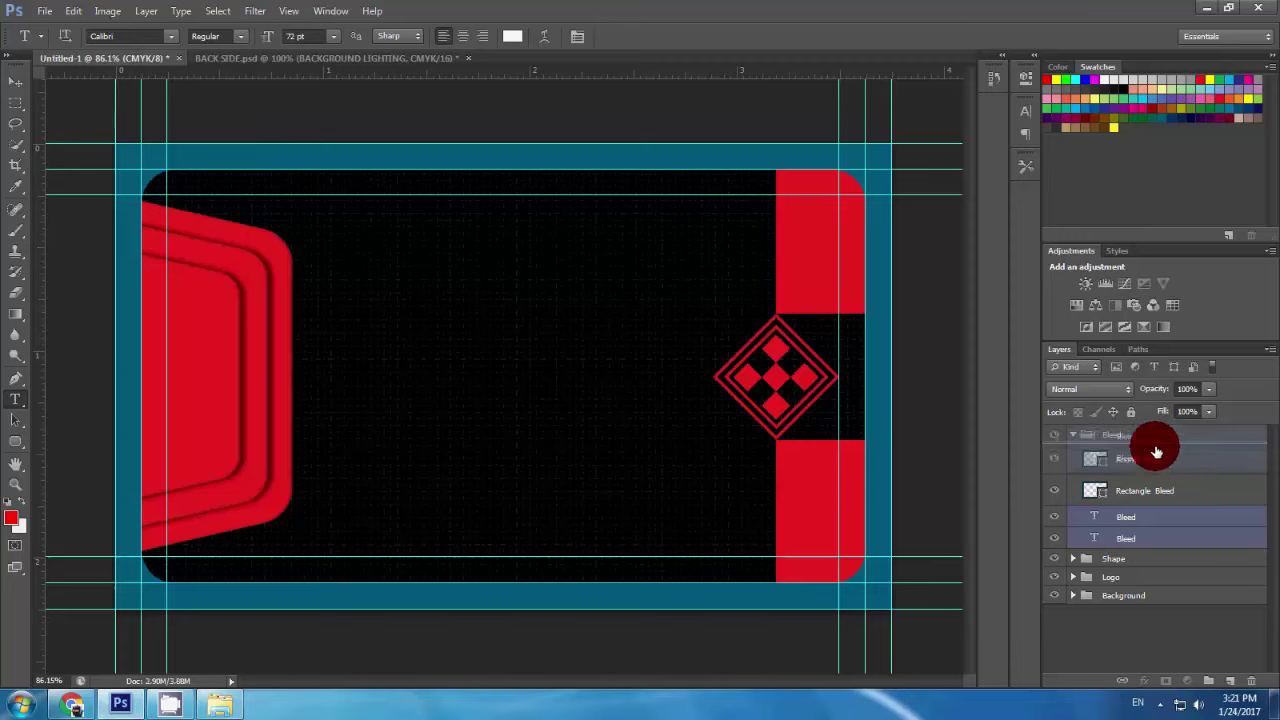
pyautogui.moveTo(1163, 538); pyautogui.dragTo(1080, 446)
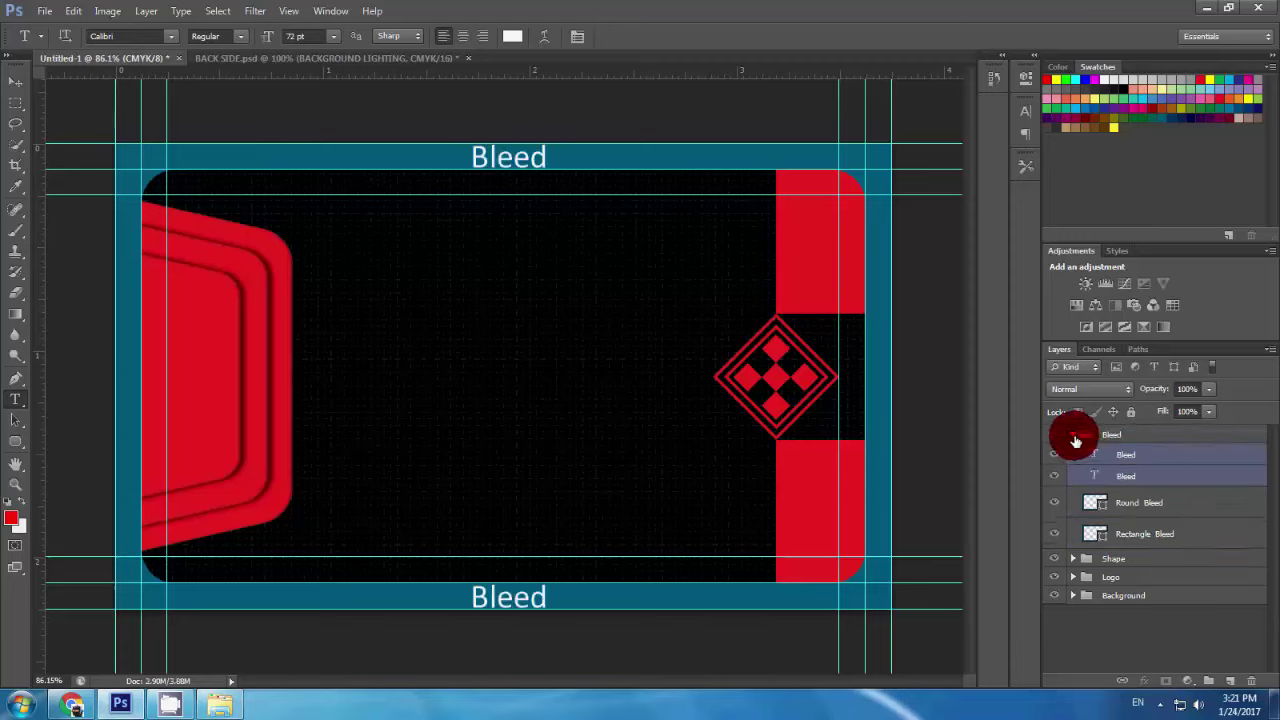
pyautogui.click(1075, 441)
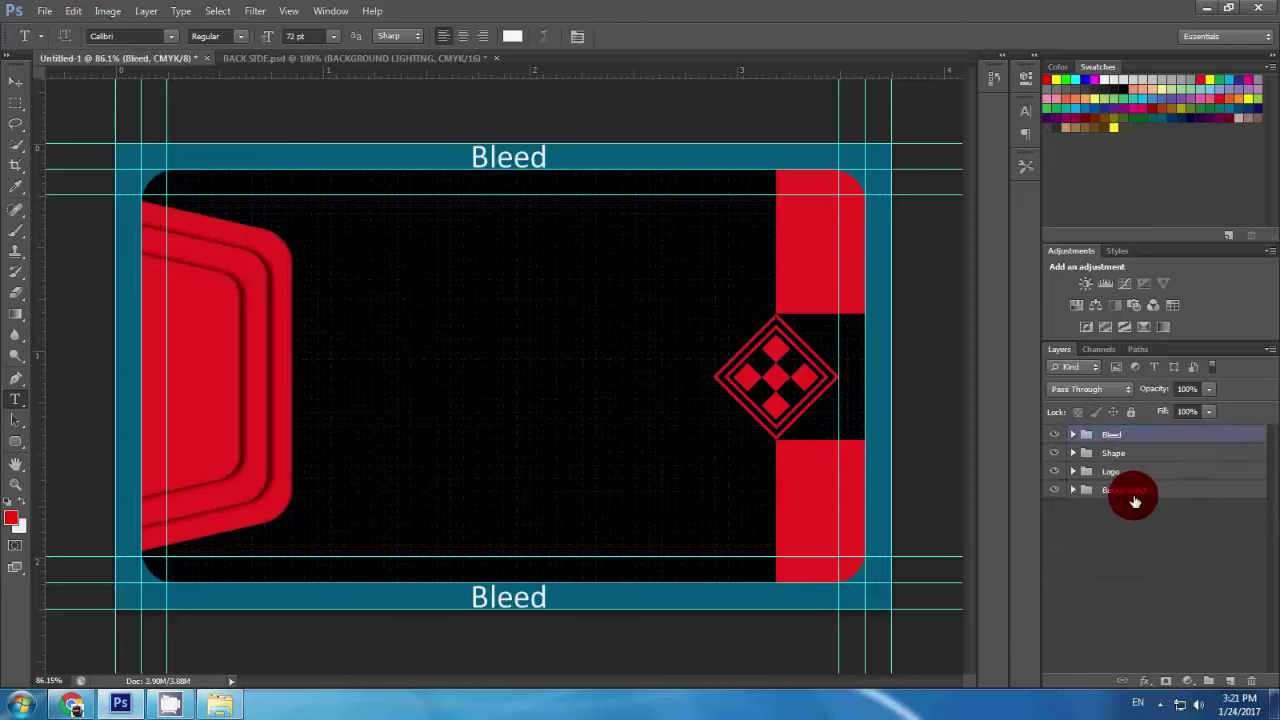
pyautogui.click(1060, 437)
pyautogui.click(1060, 437)
pyautogui.rightClick(1061, 438)
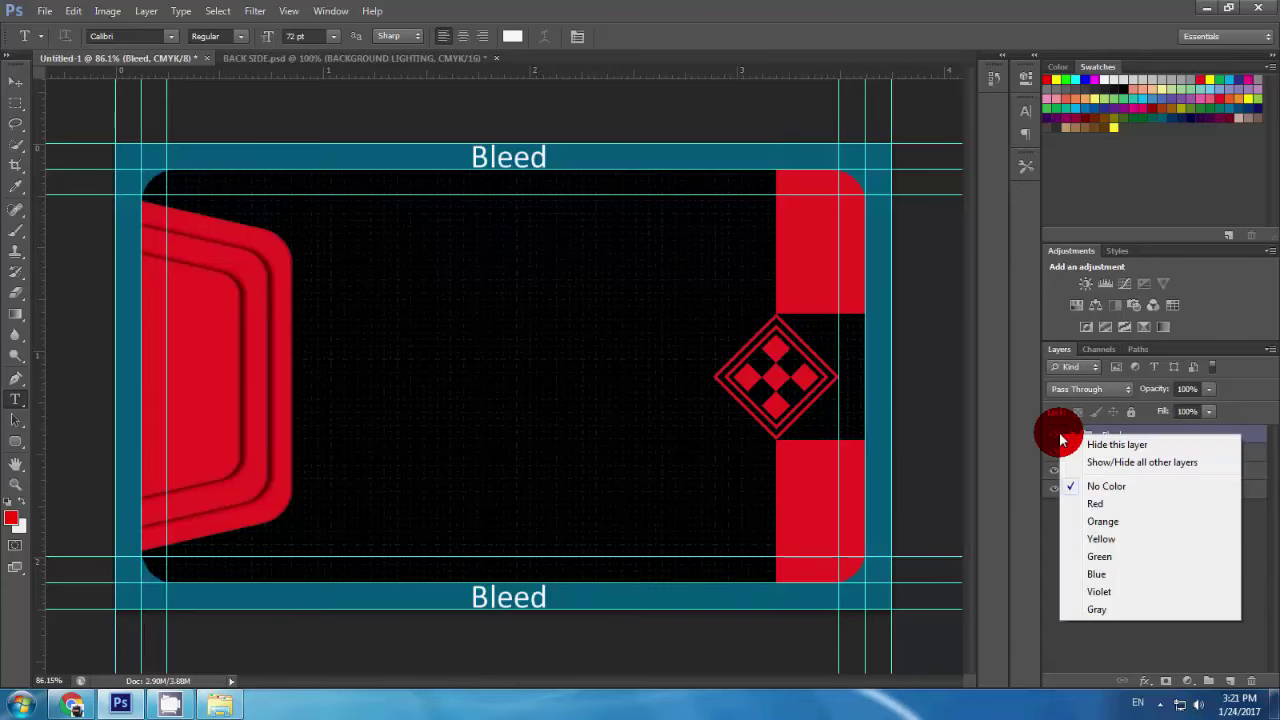